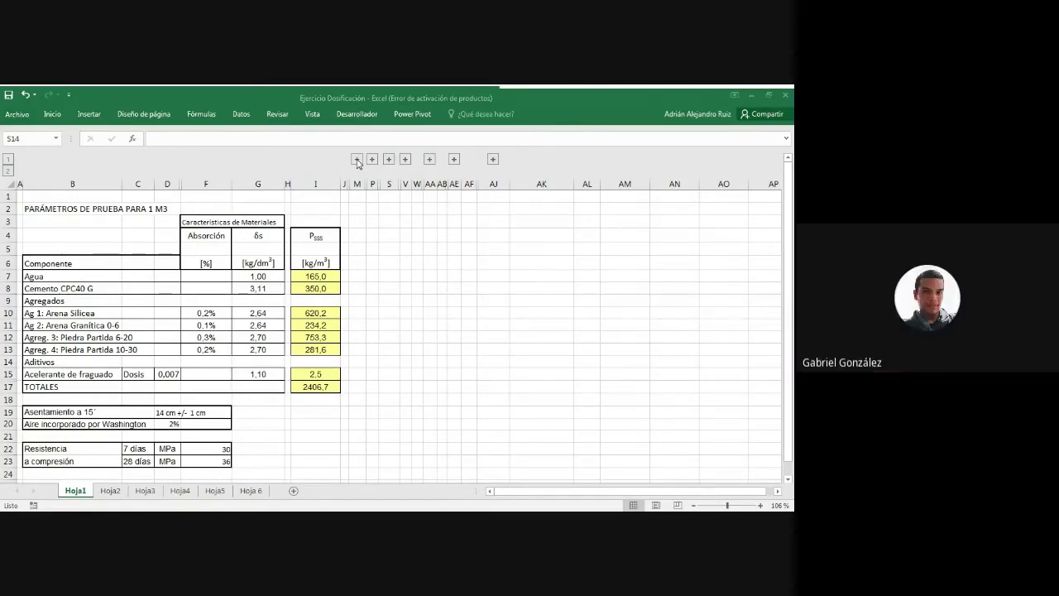
Expand the column group holding Agregados Ps and review the four aggregates' Psss, absorption and dry-weight values in rows 10 to 13
click(356, 158)
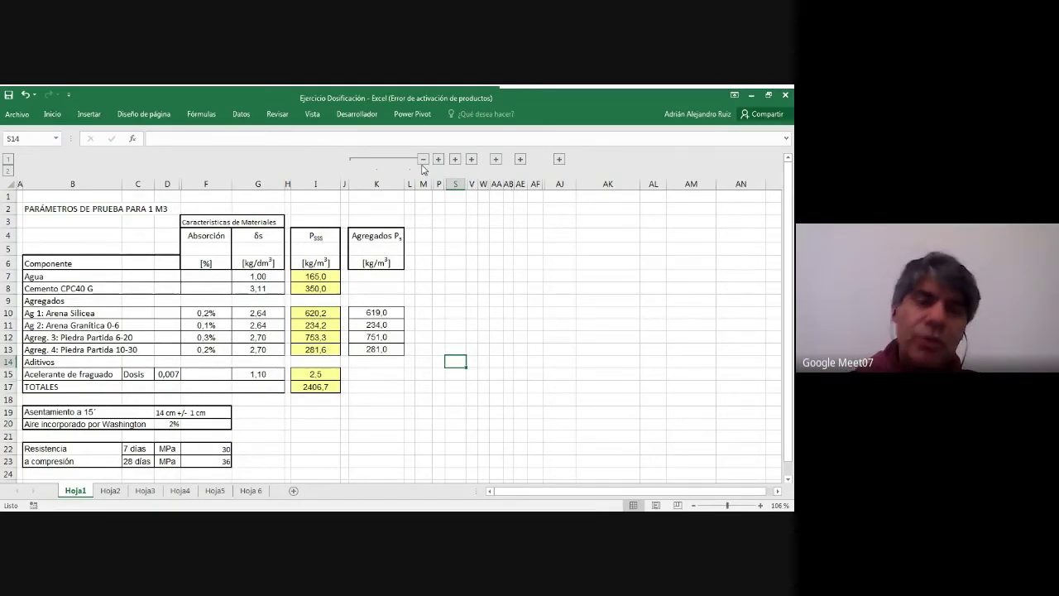
click(324, 313)
drag(324, 313, 319, 351)
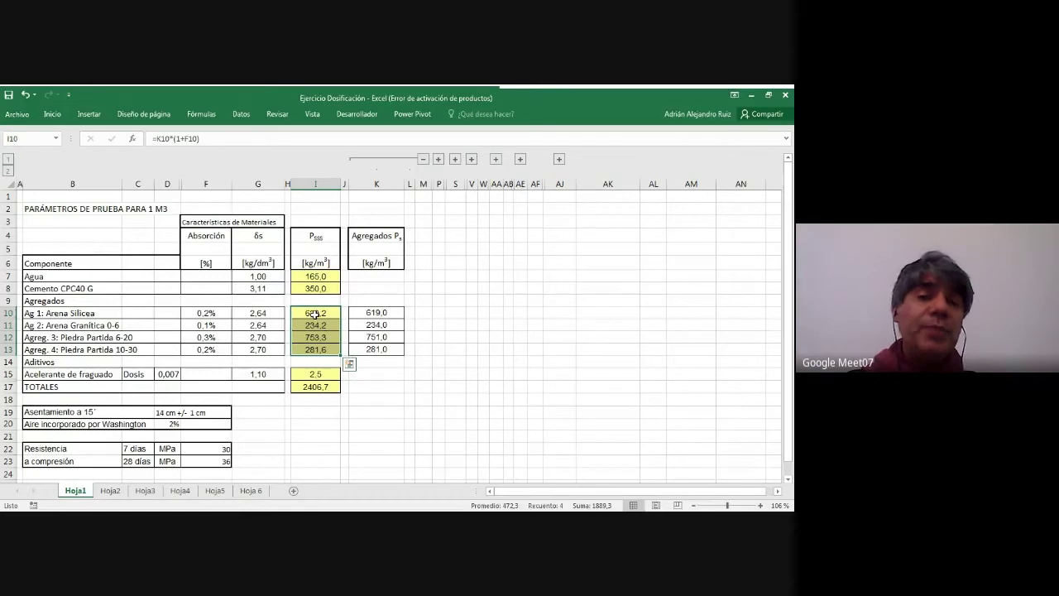
drag(315, 313, 319, 349)
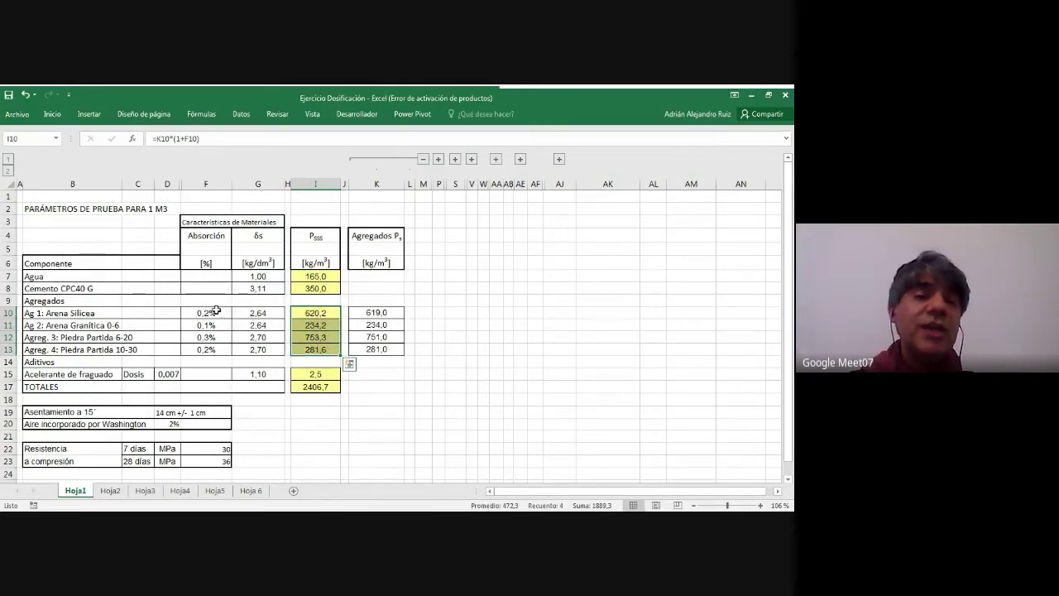
drag(213, 313, 218, 349)
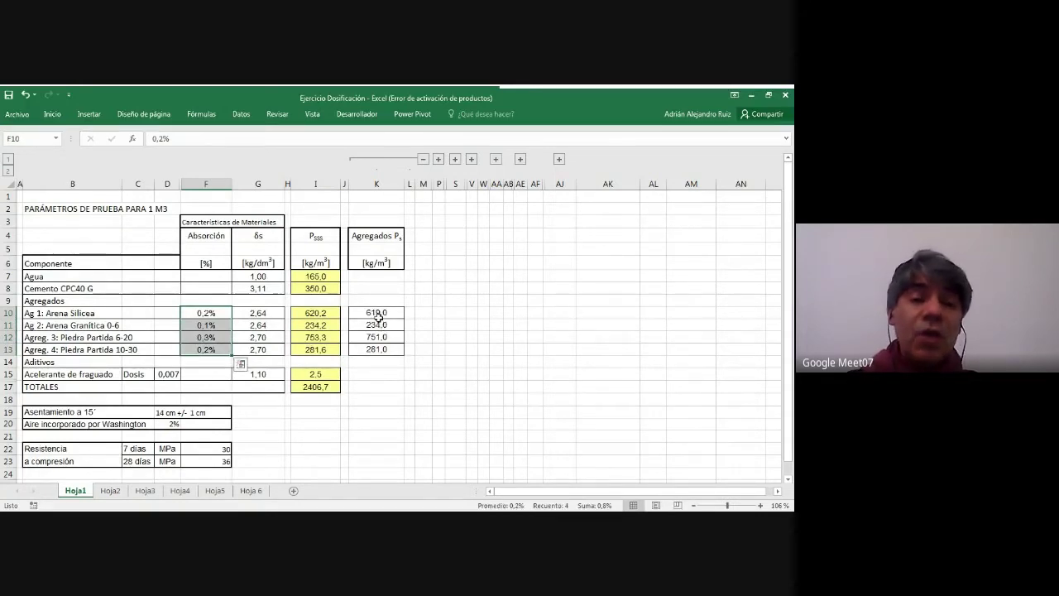
drag(379, 312, 376, 349)
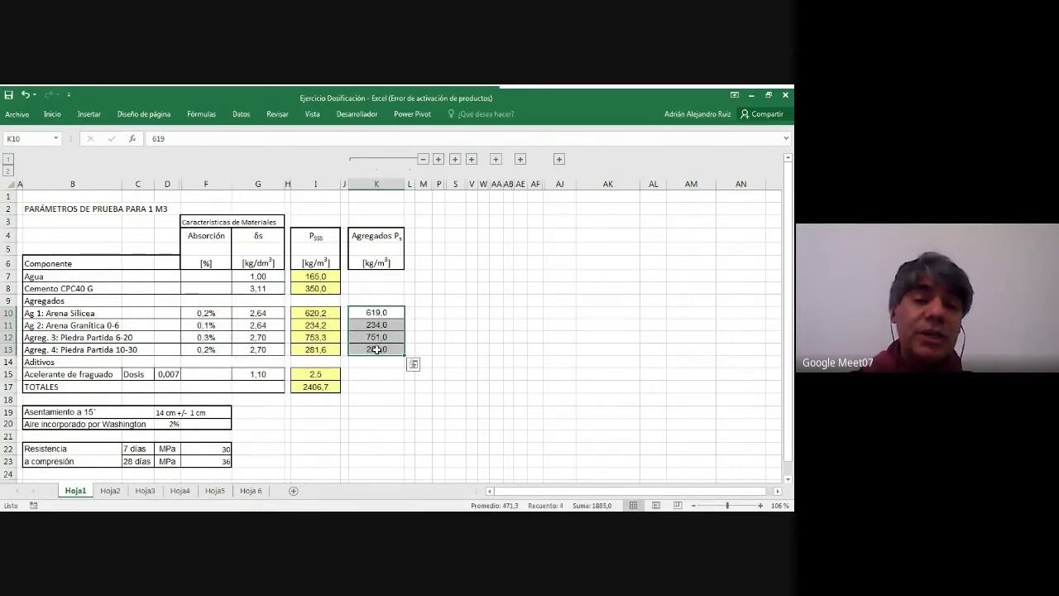
Compare the Psss formula in I10 with the dry weight in K10 and the absorption in F10 for Arena Silícea
click(314, 312)
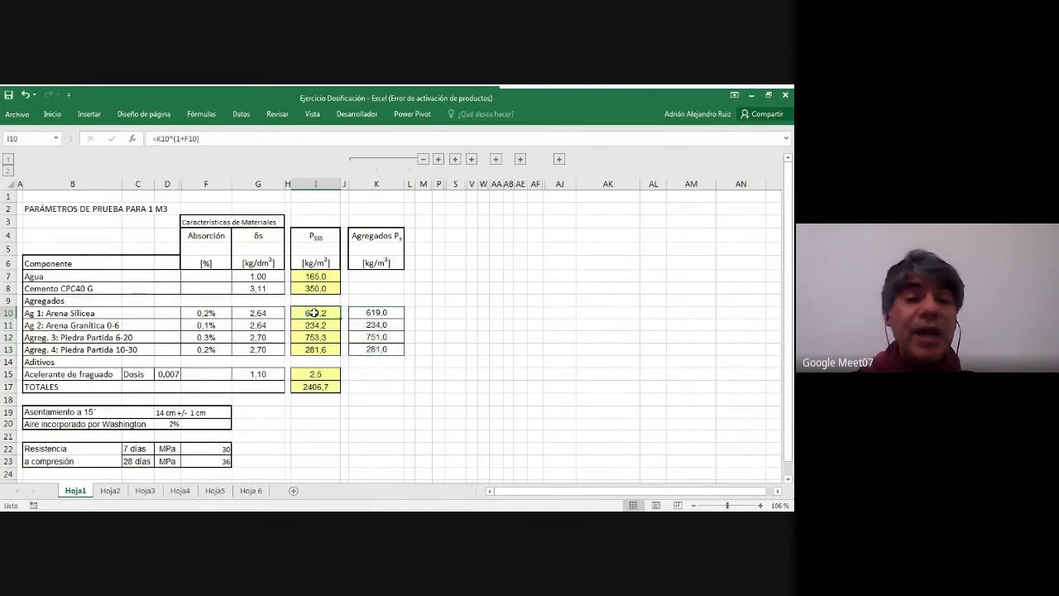
click(378, 312)
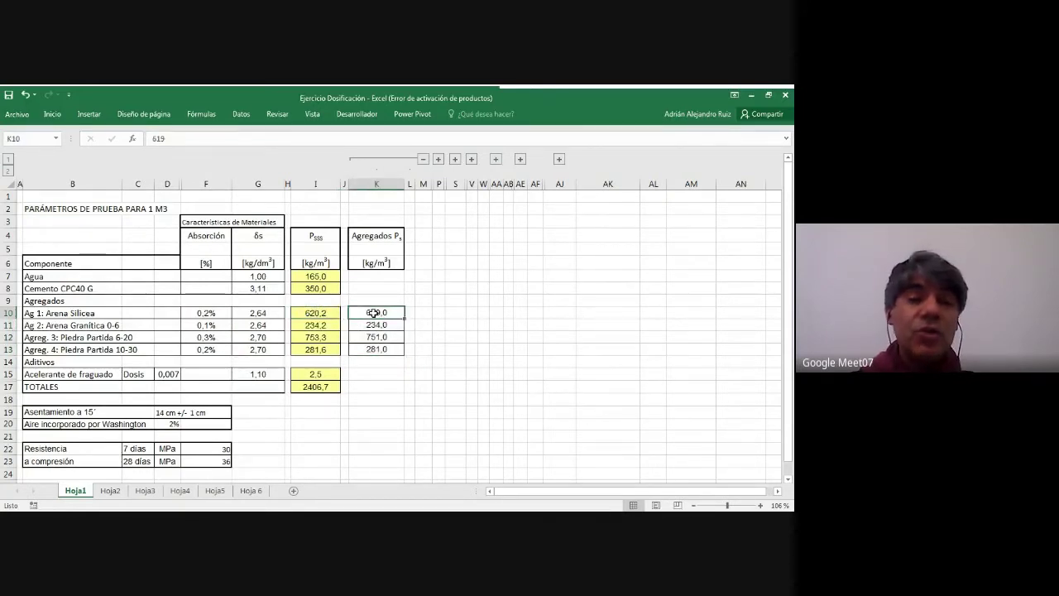
click(314, 314)
click(372, 314)
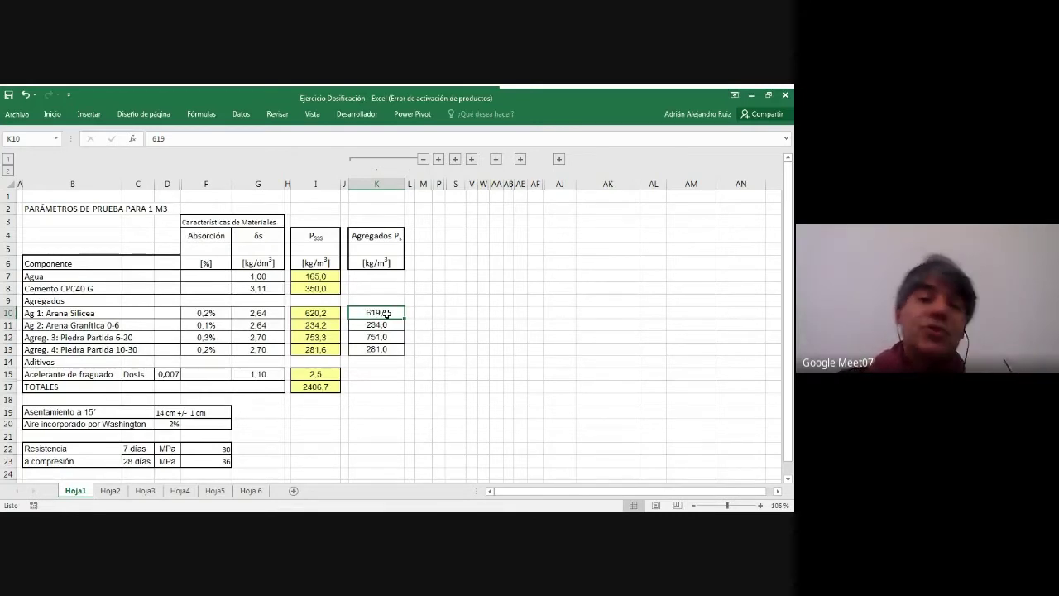
click(209, 312)
click(319, 313)
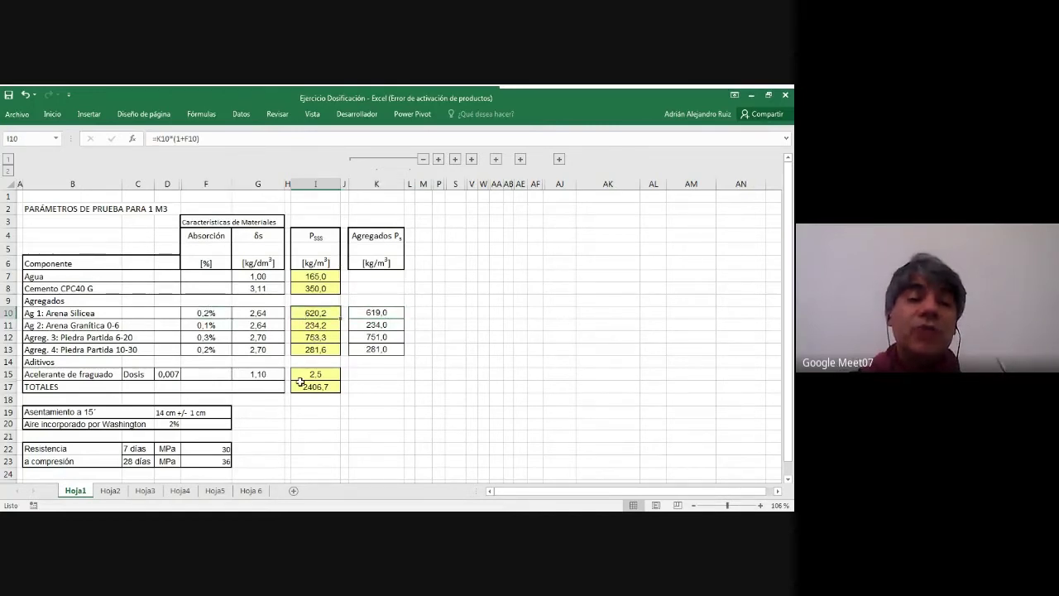
click(393, 315)
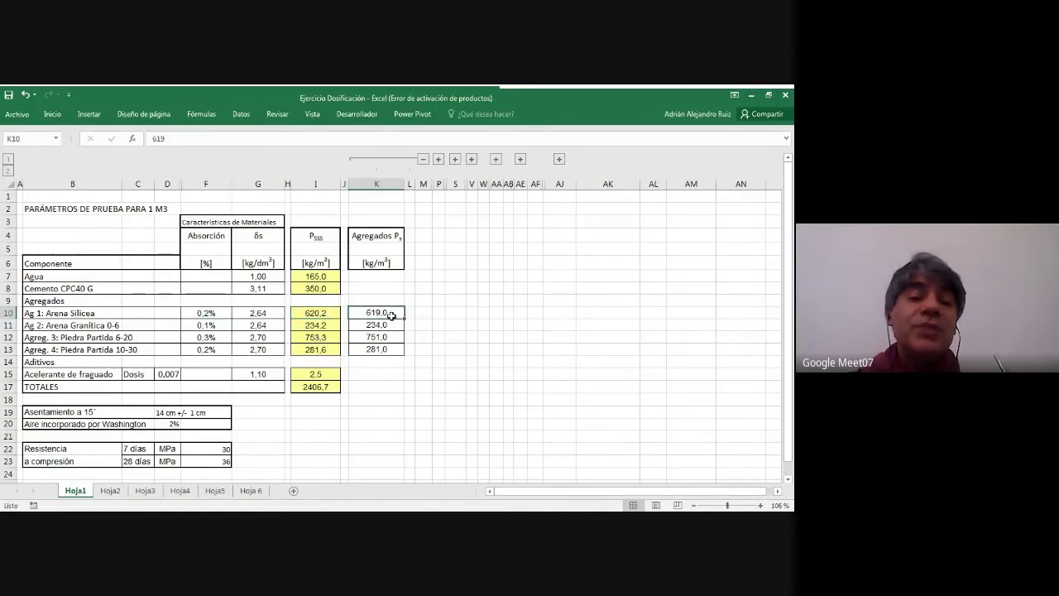
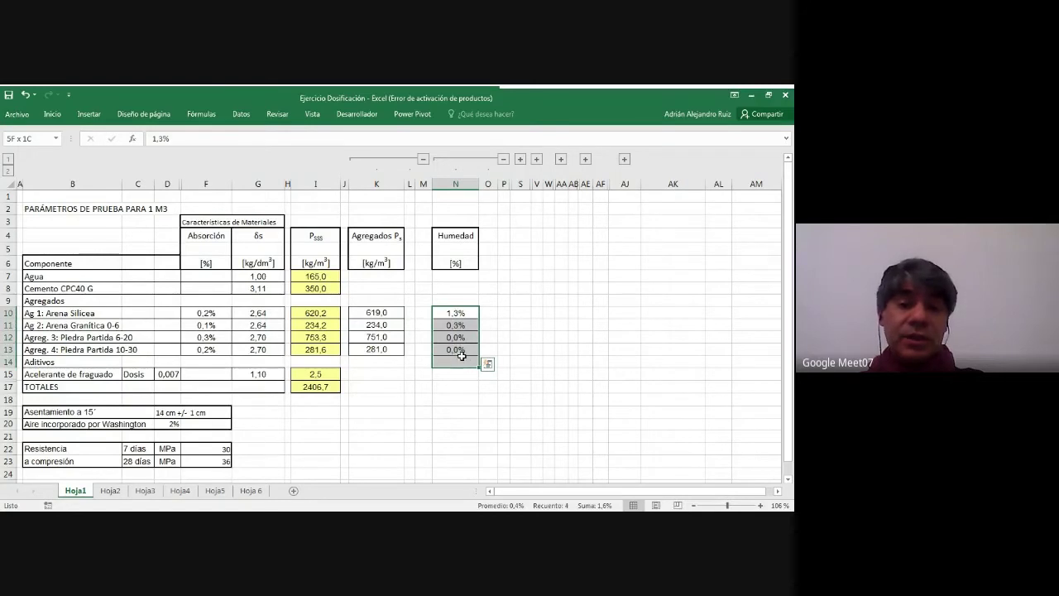
Review the Humedad values in N10:N13, expand the column group holding Agregados Ph, and inspect cell Q10's content
drag(460, 355, 457, 349)
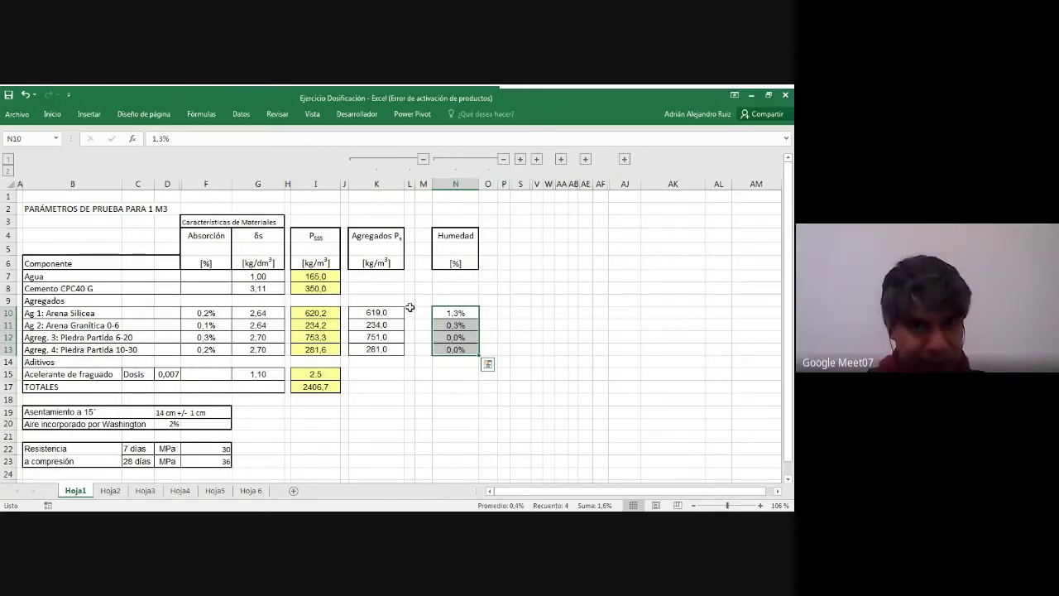
click(453, 312)
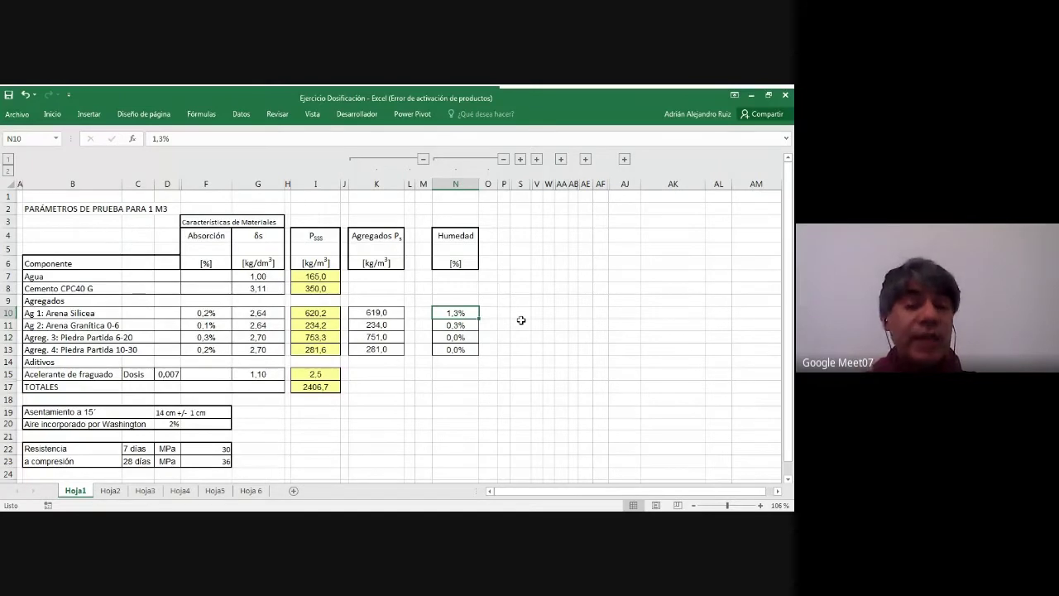
click(521, 159)
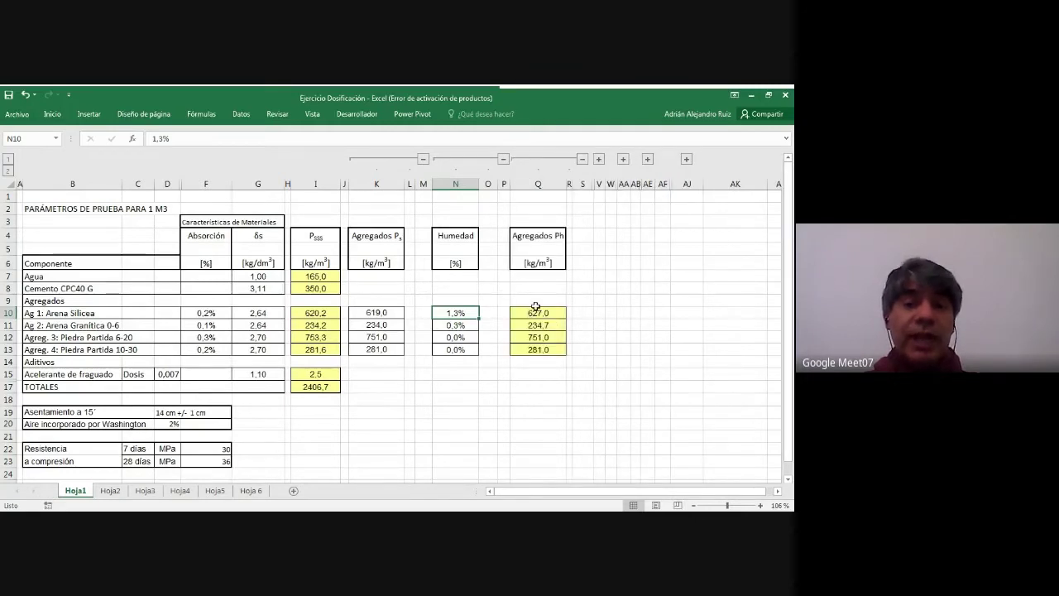
click(535, 311)
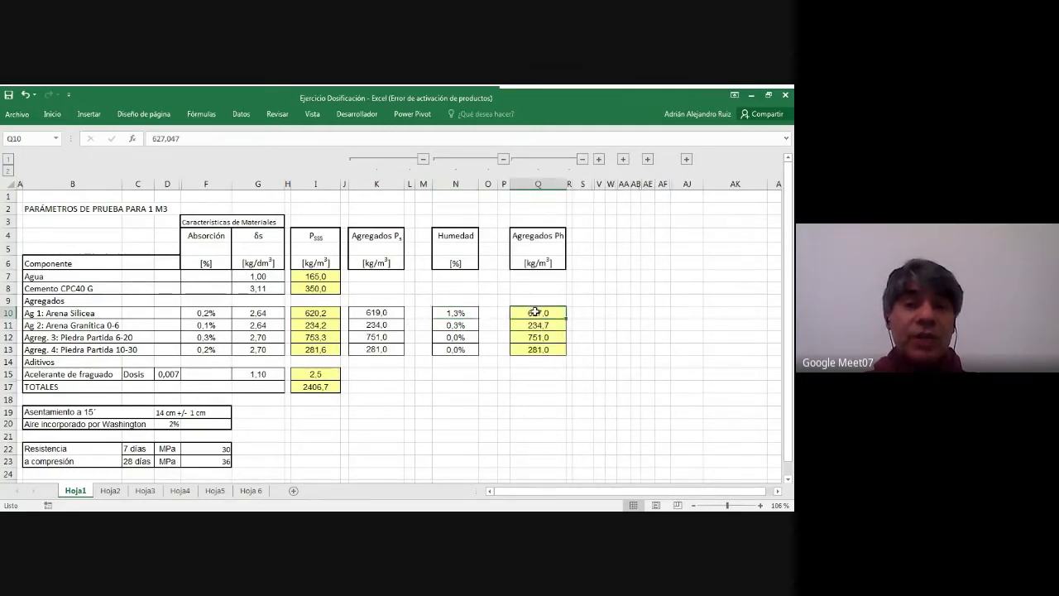
double_click(536, 312)
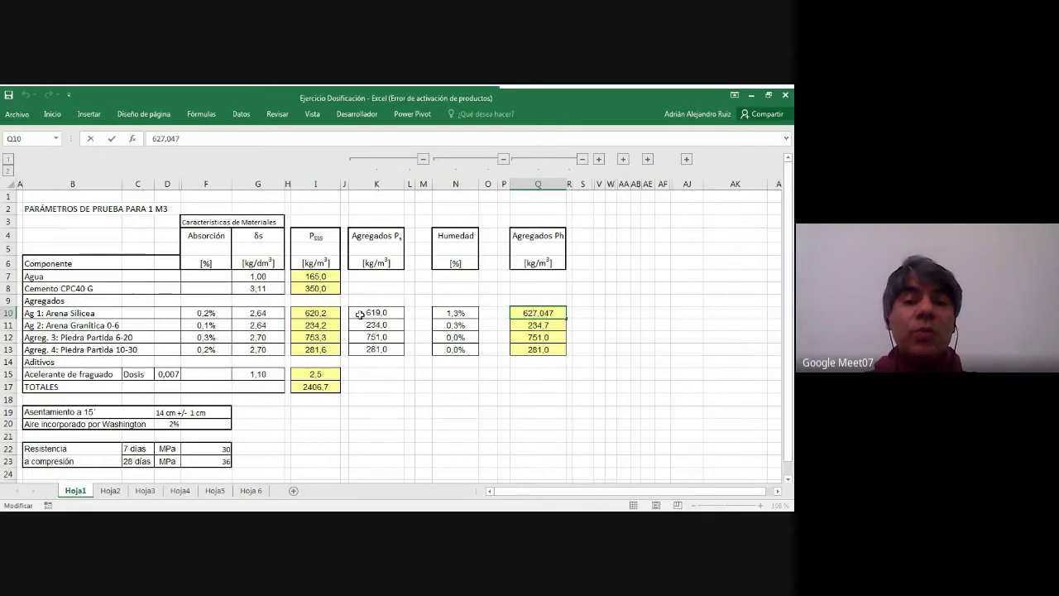
Examine Arena Silícea's dry weight, moisture percentage and wet weight across row 10
click(80, 316)
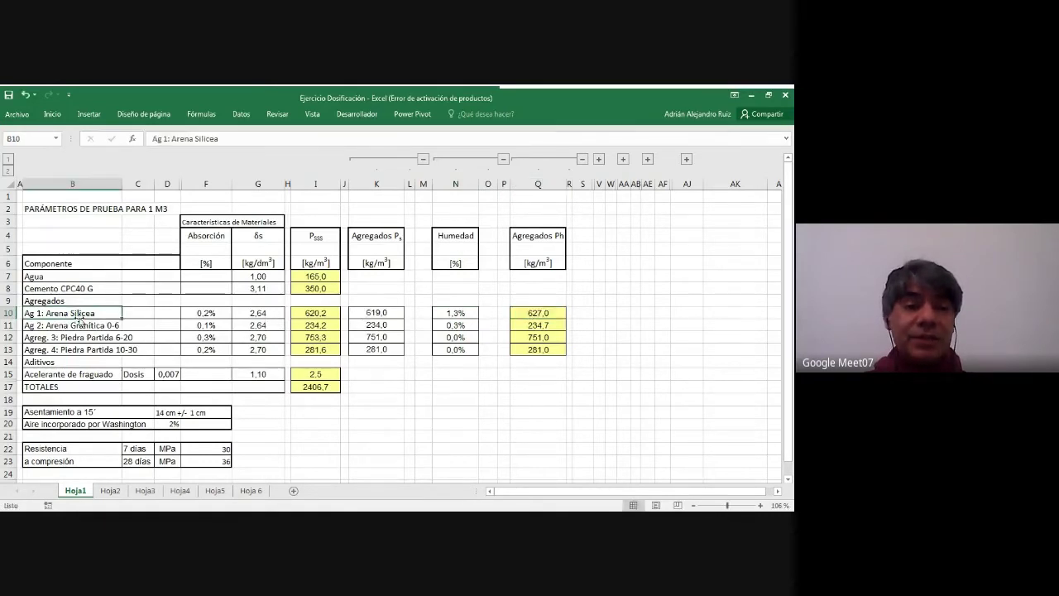
click(371, 312)
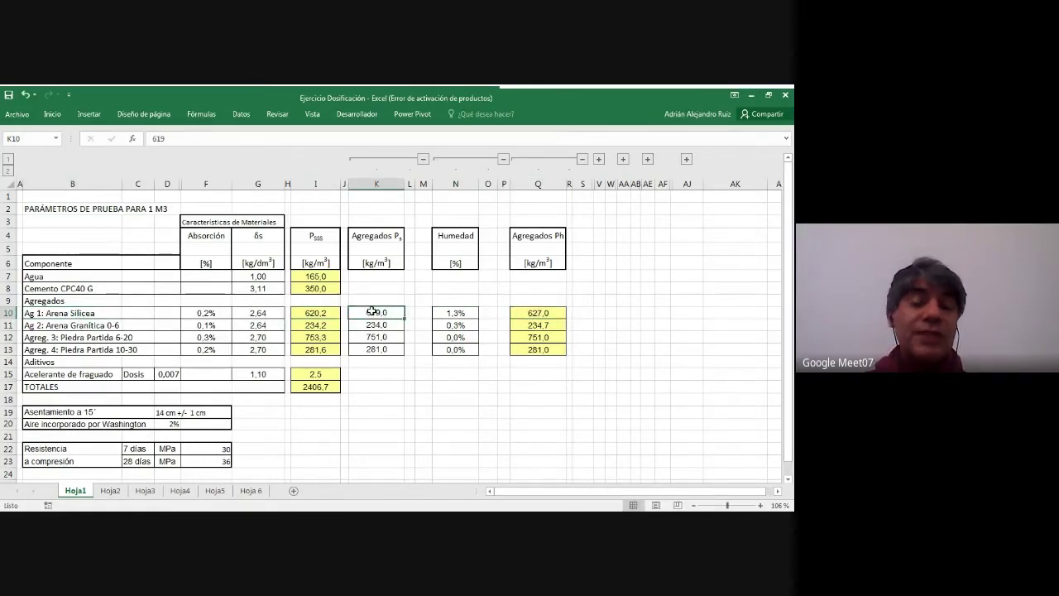
click(330, 312)
click(380, 322)
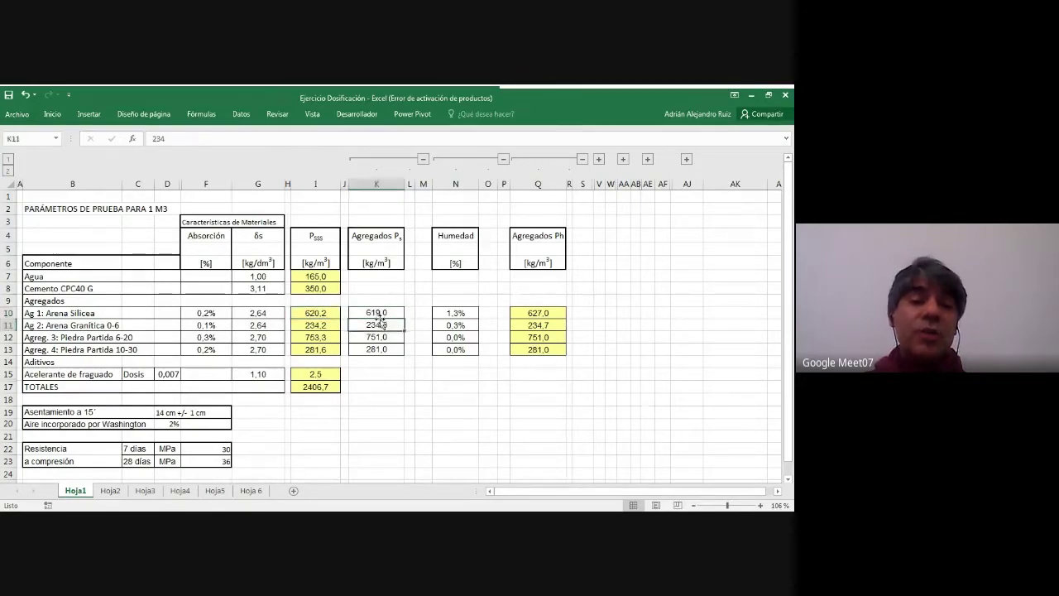
click(379, 314)
click(443, 311)
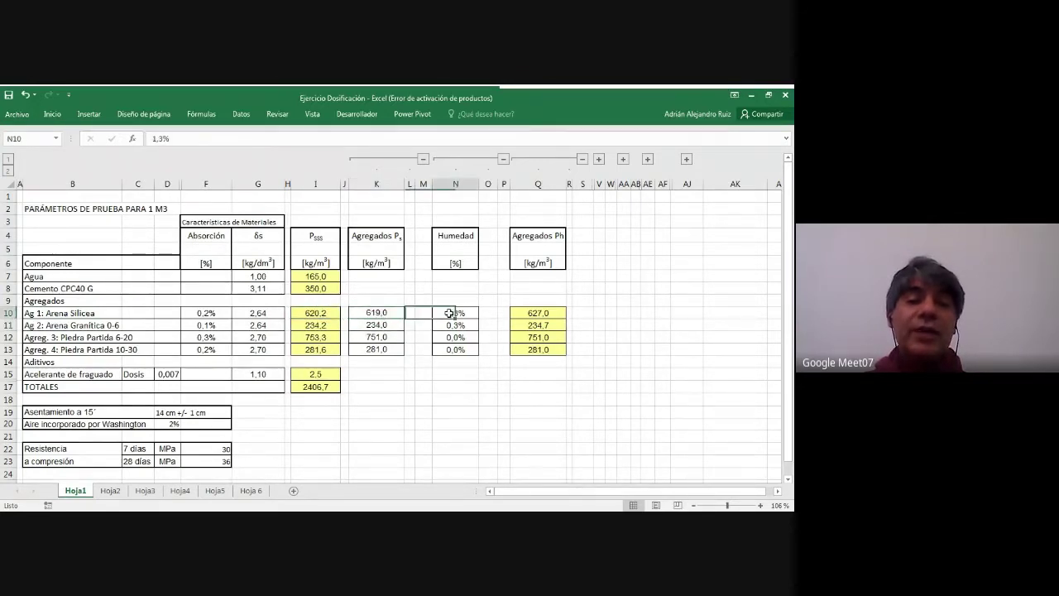
click(539, 311)
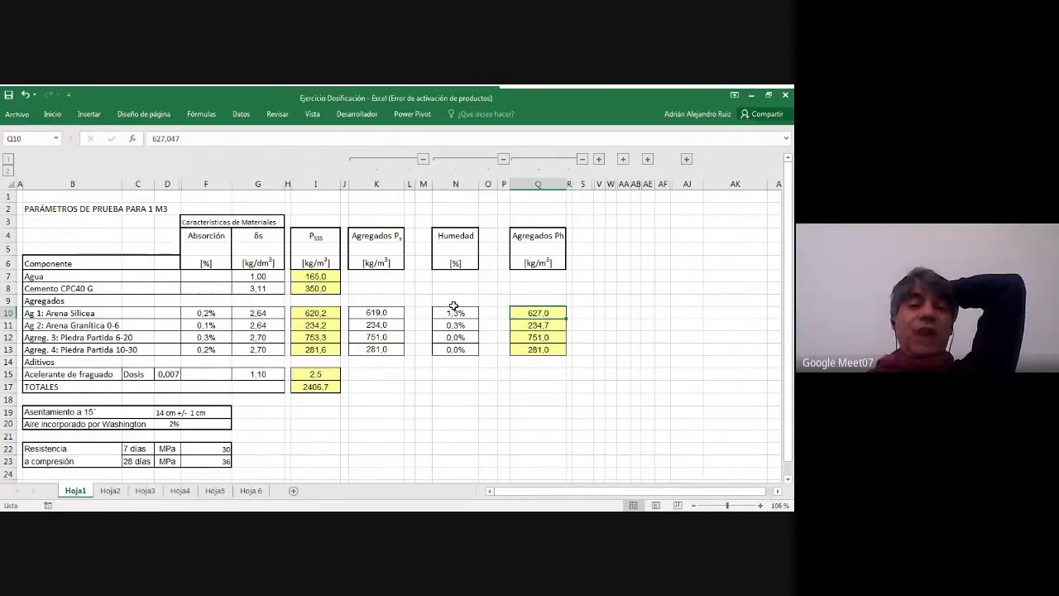
Highlight the Humedad column's values for the four aggregates to review their moisture percentages
drag(455, 313, 454, 352)
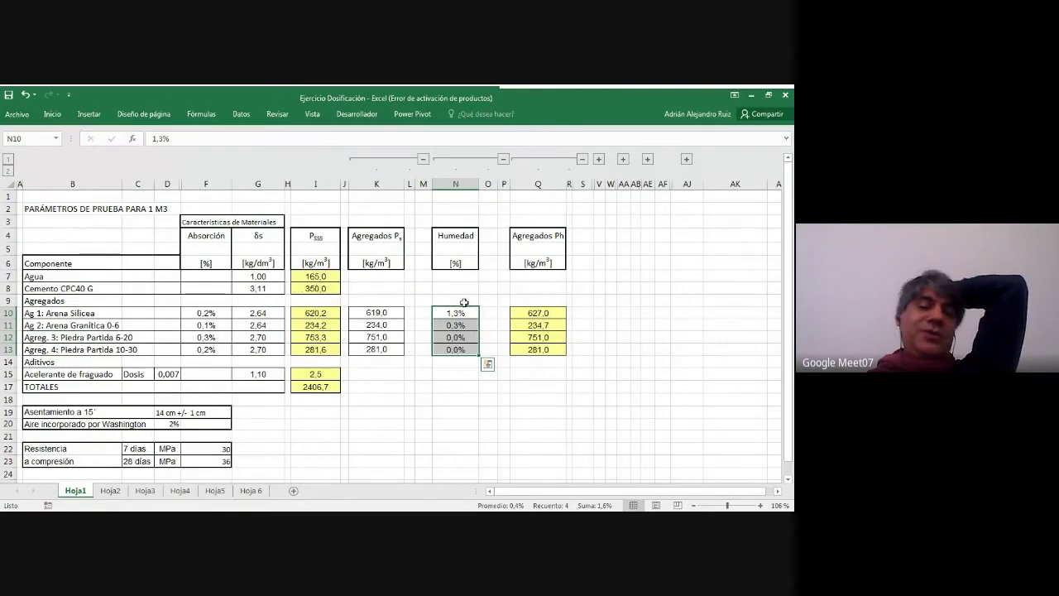
click(458, 372)
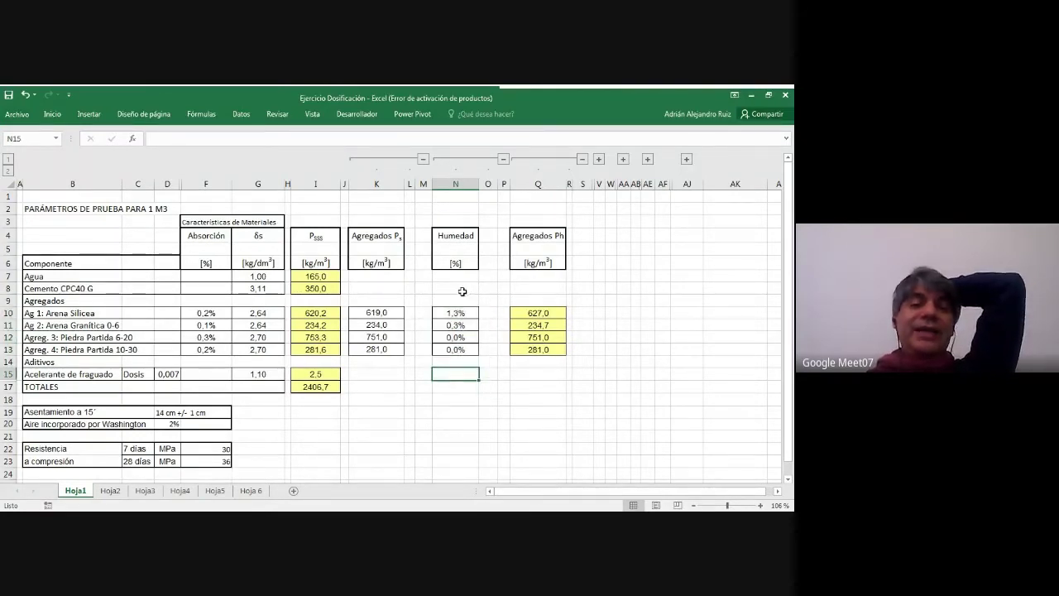
drag(457, 295, 456, 360)
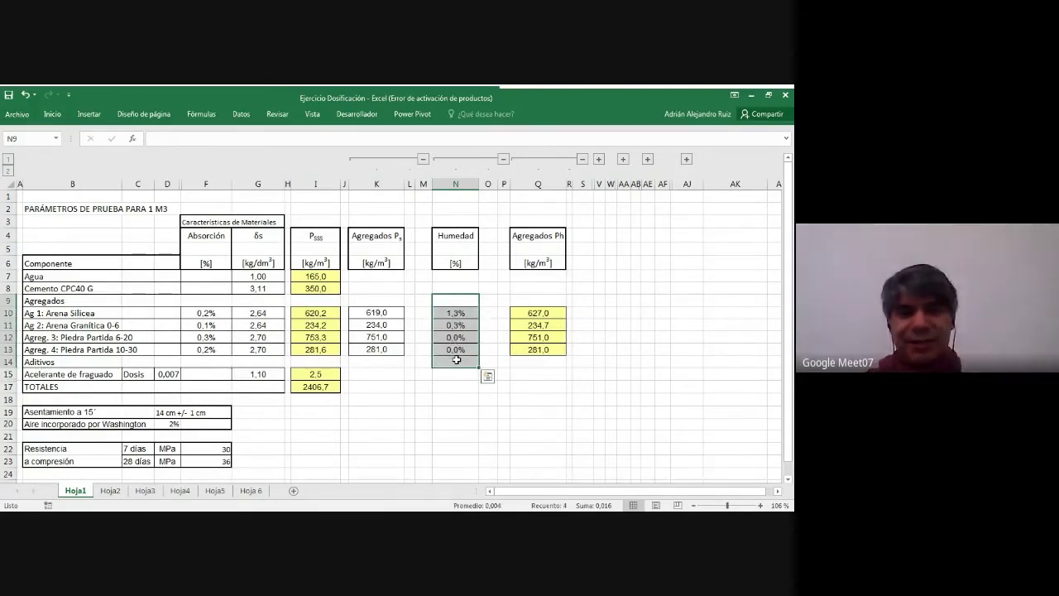
drag(466, 305, 455, 362)
click(454, 362)
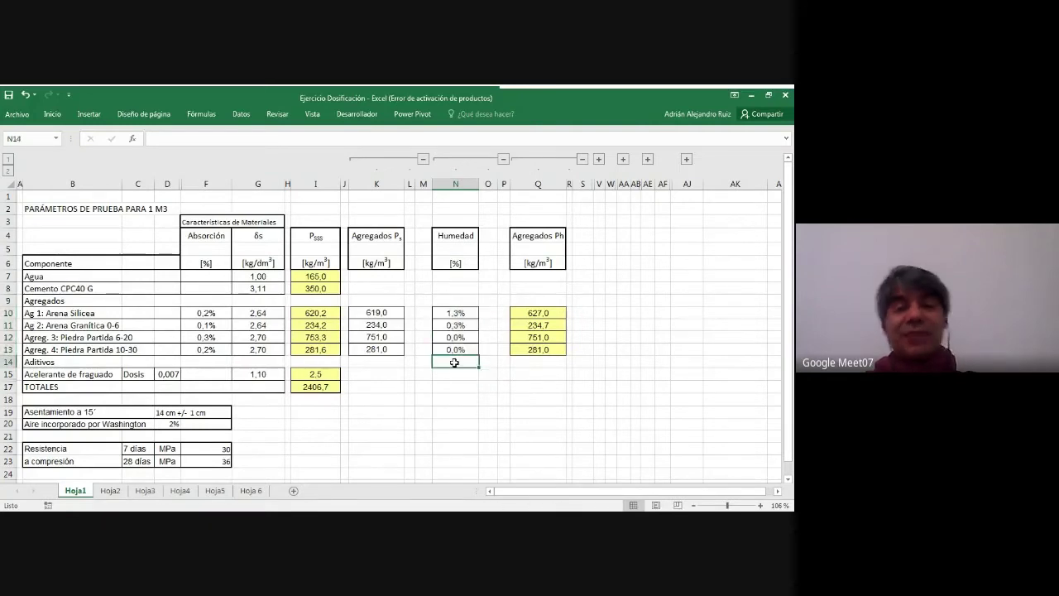
drag(456, 303, 453, 364)
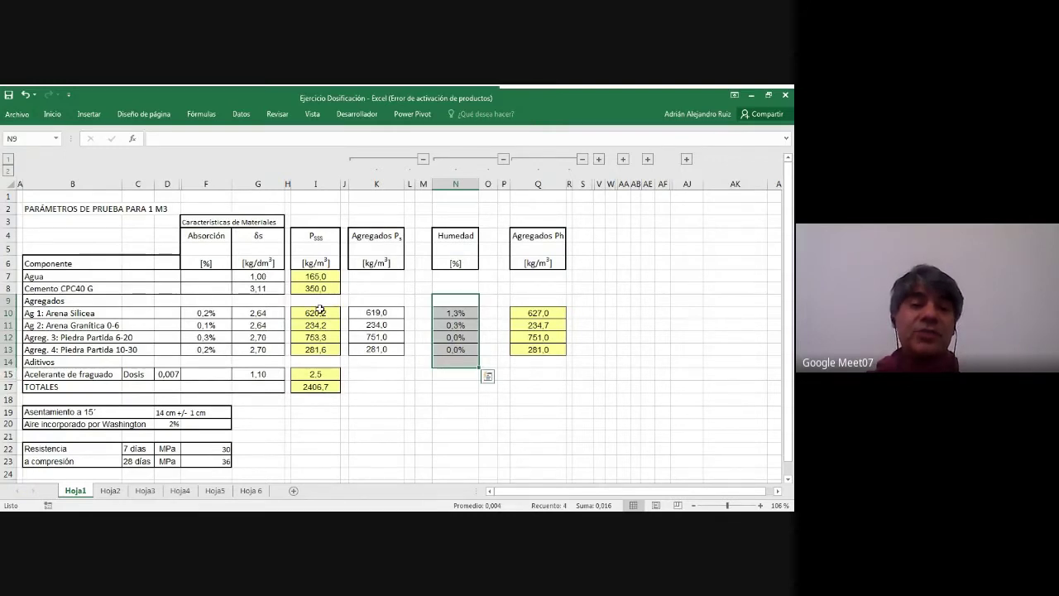
Review how Arena Silícea's dry weight, absorption and the Humedad values relate to its wet weight in Q10
click(377, 308)
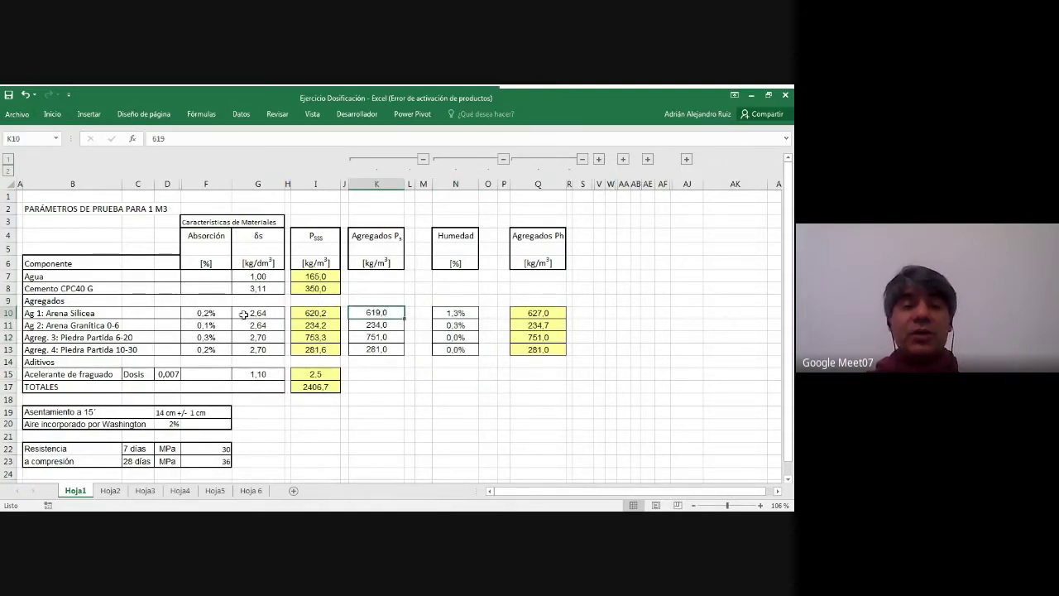
click(189, 318)
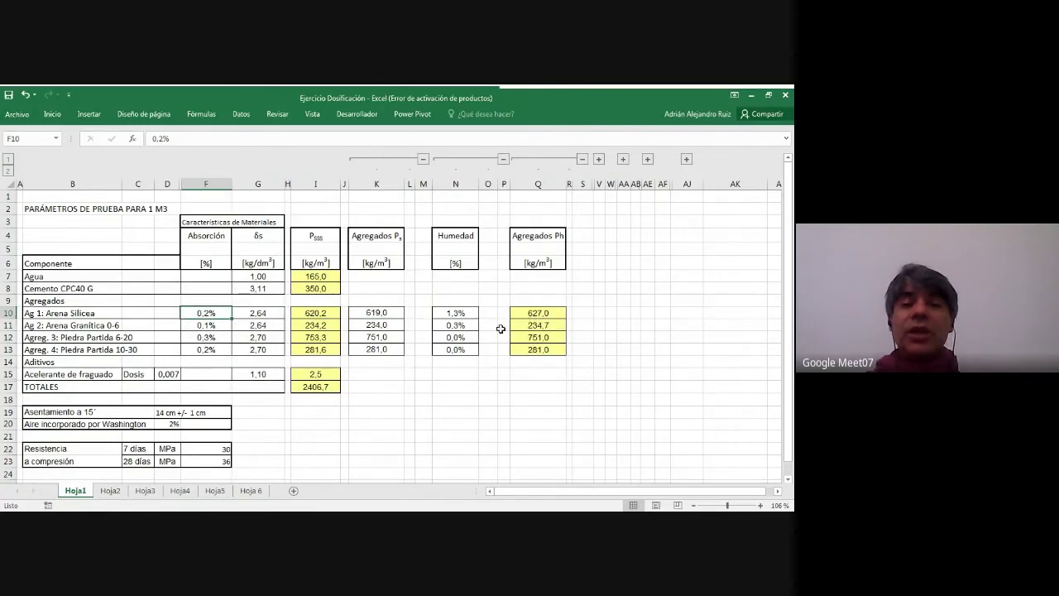
drag(465, 312, 457, 361)
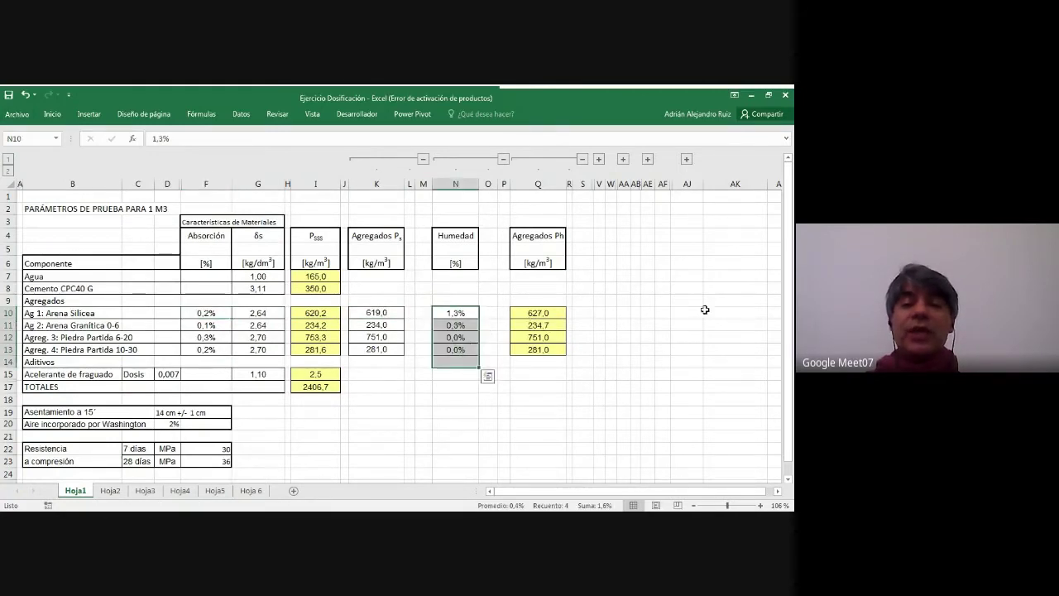
click(550, 312)
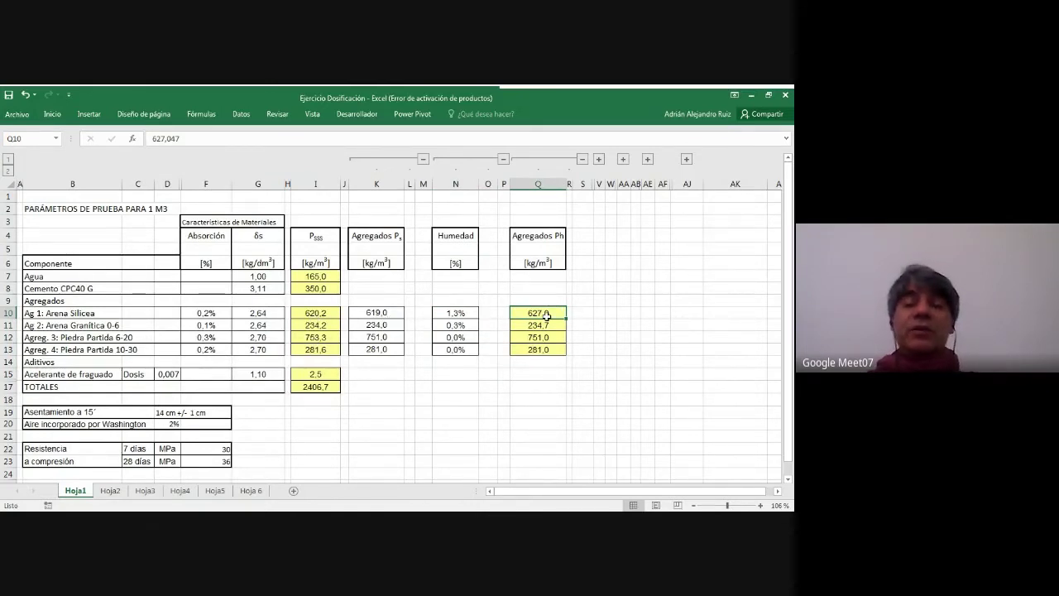
Compare Arena Silícea's saturated surface-dry weight in I10 with its wet weight in Q10
click(330, 312)
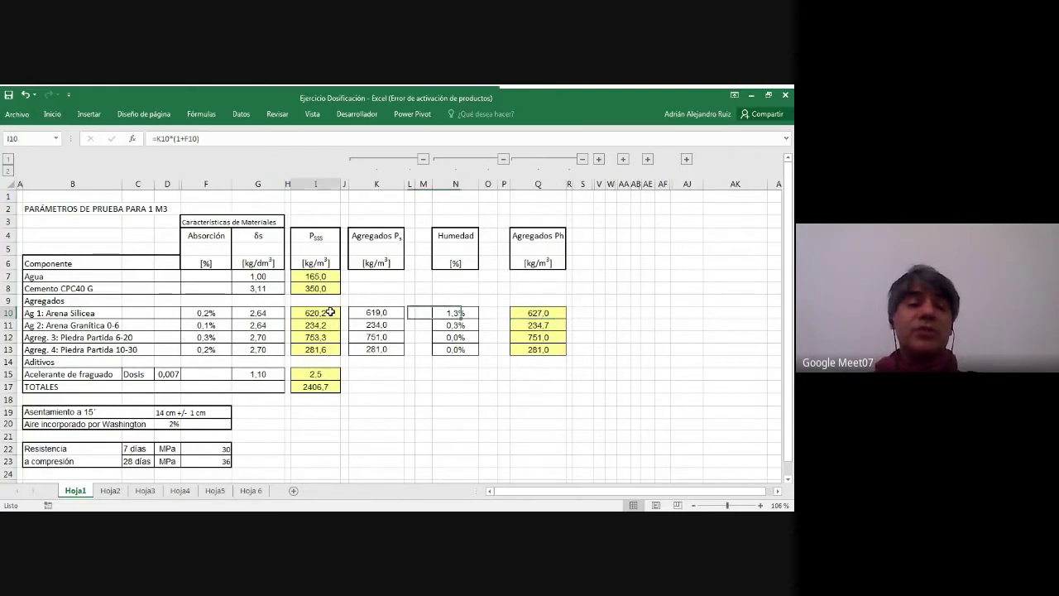
click(552, 313)
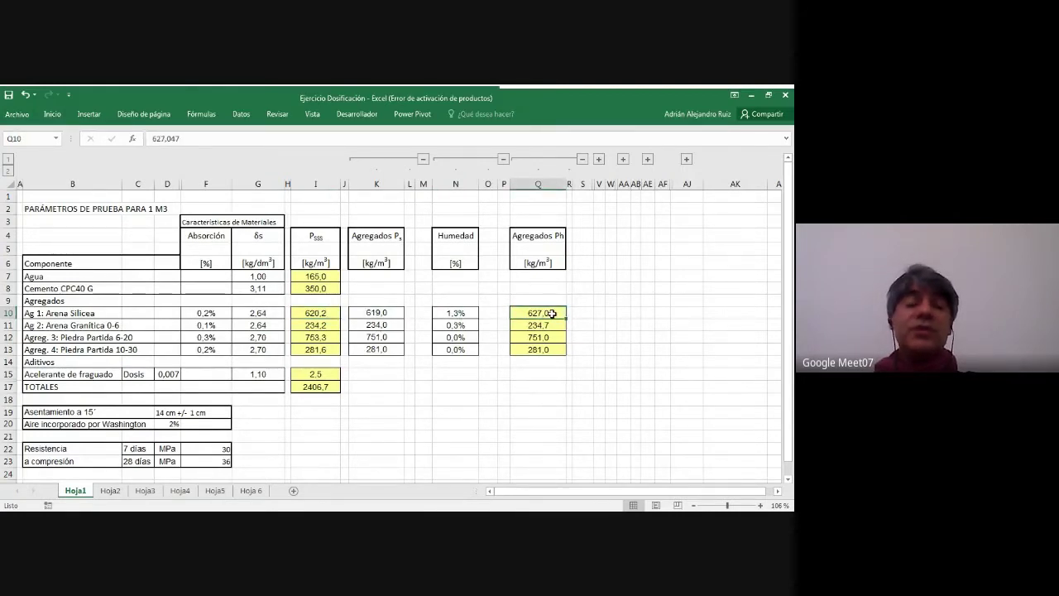
click(326, 312)
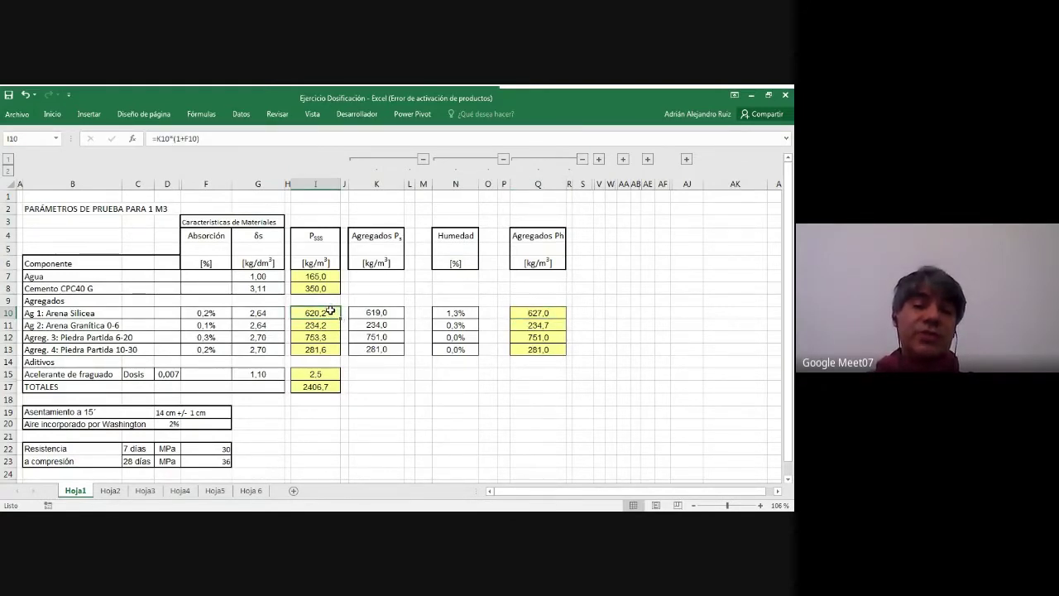
click(553, 311)
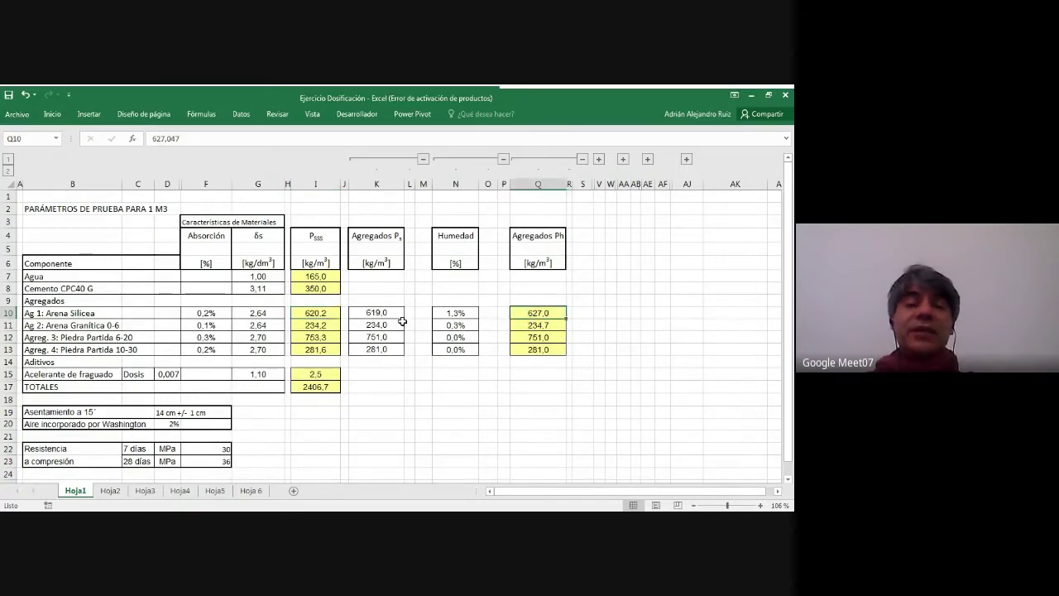
click(326, 316)
click(548, 320)
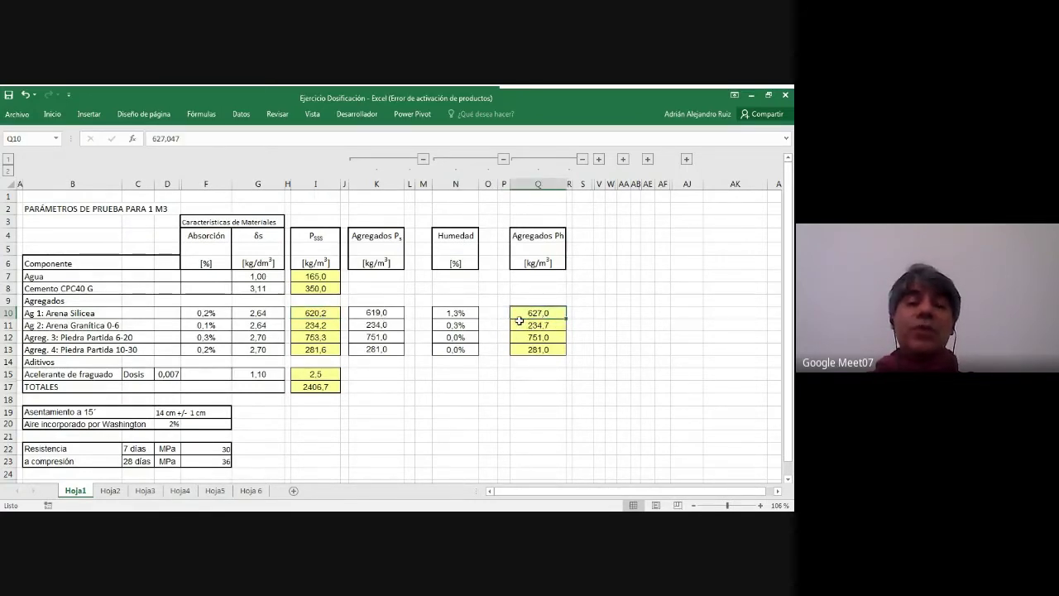
Check again how Arena Silícea's Psss in I10 differs from its wet weight in Q10
click(334, 313)
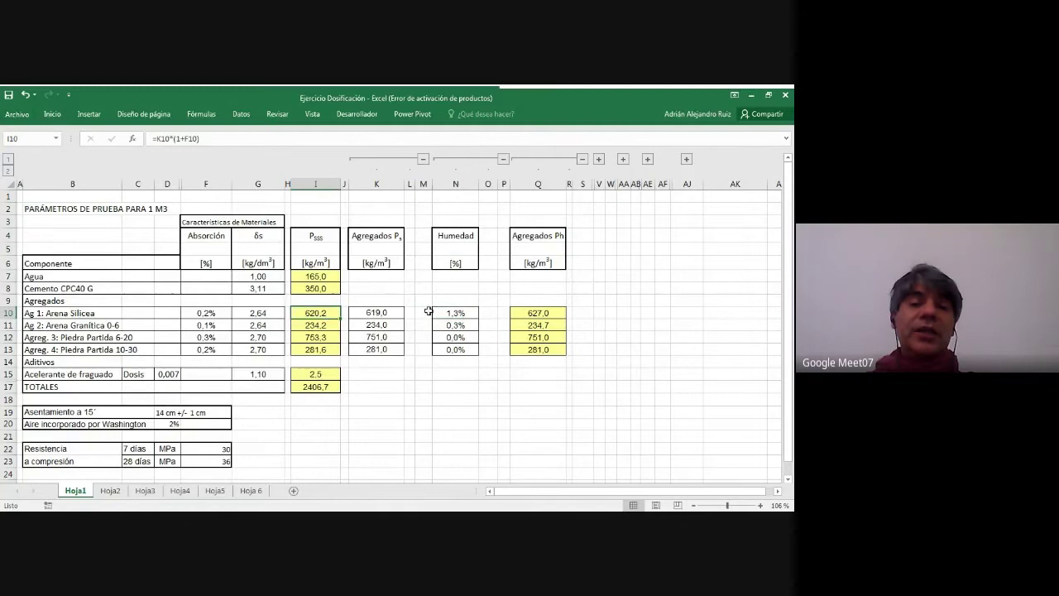
click(543, 311)
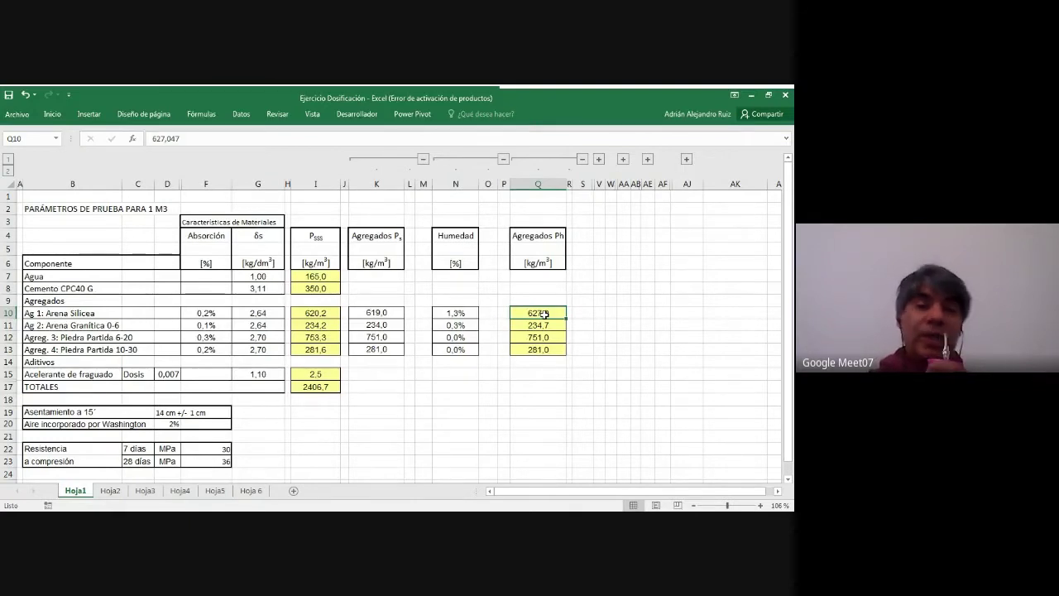
click(315, 313)
click(521, 314)
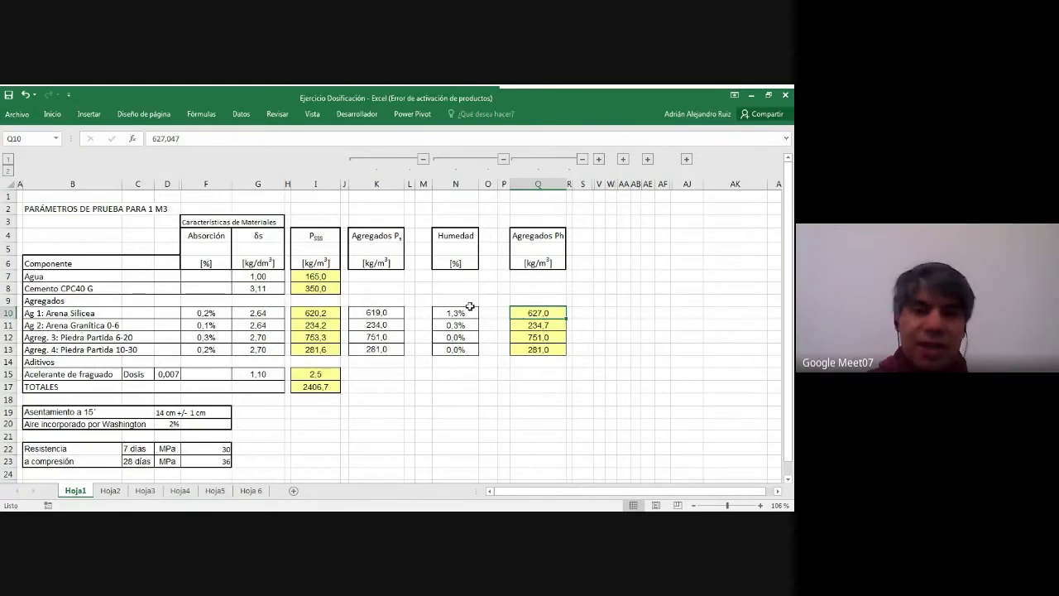
click(325, 314)
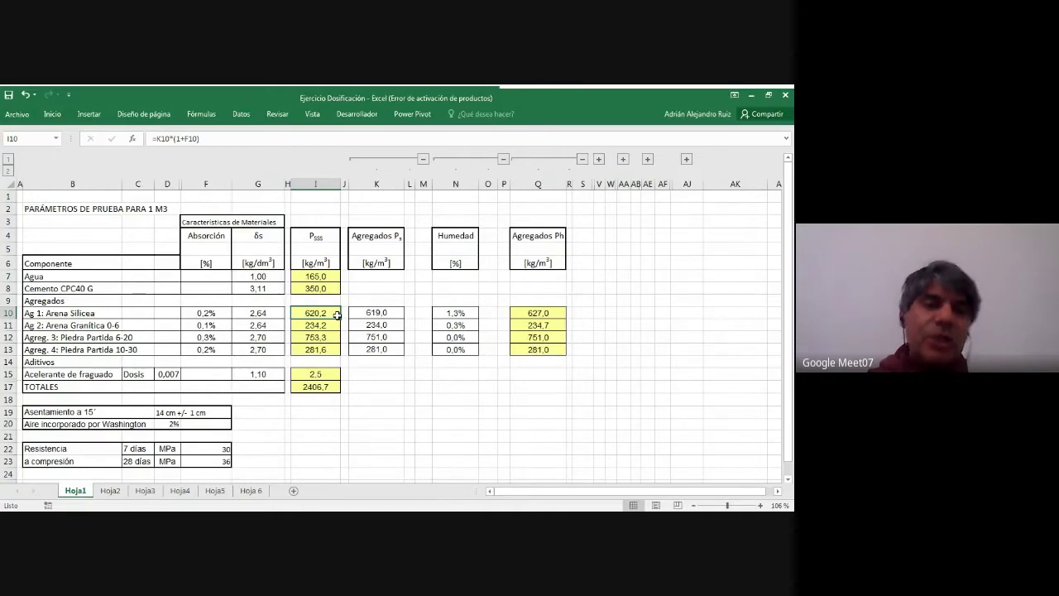
Review the Psss quantities of all components from I7 down to the total in I17
drag(312, 276, 312, 374)
click(312, 386)
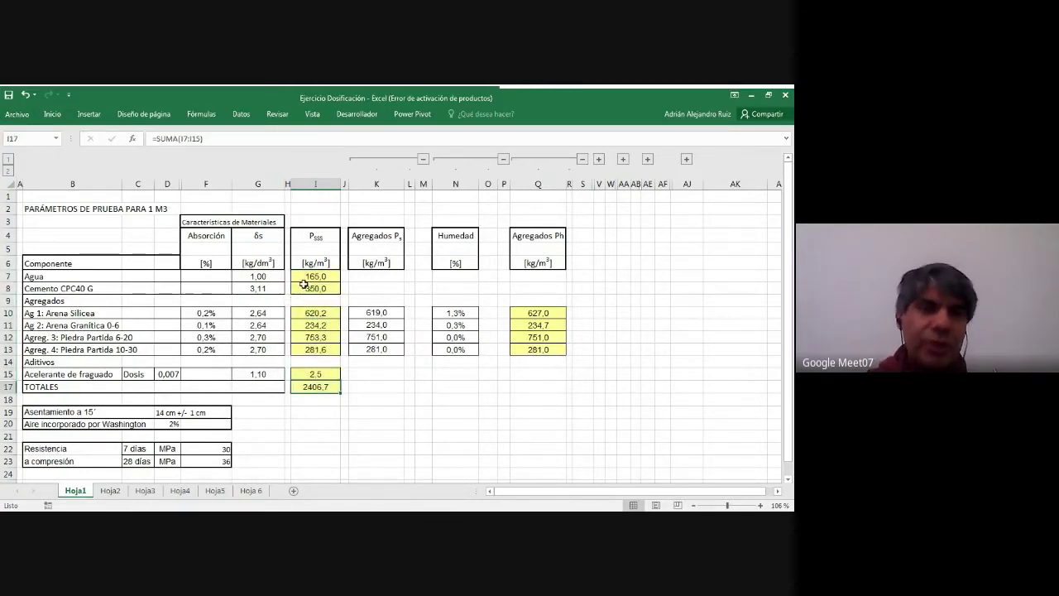
drag(326, 275, 320, 386)
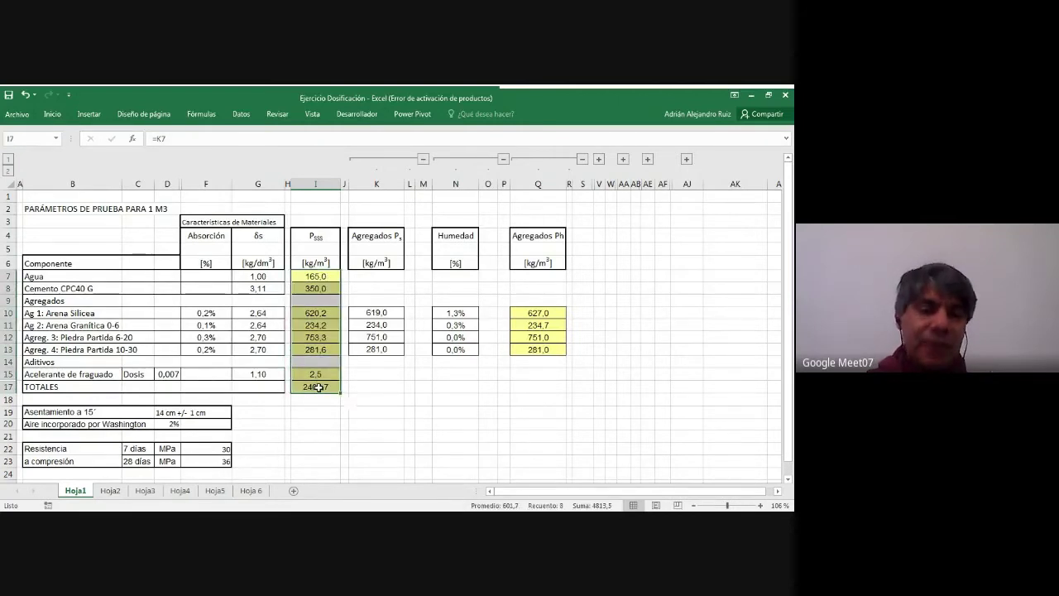
click(403, 373)
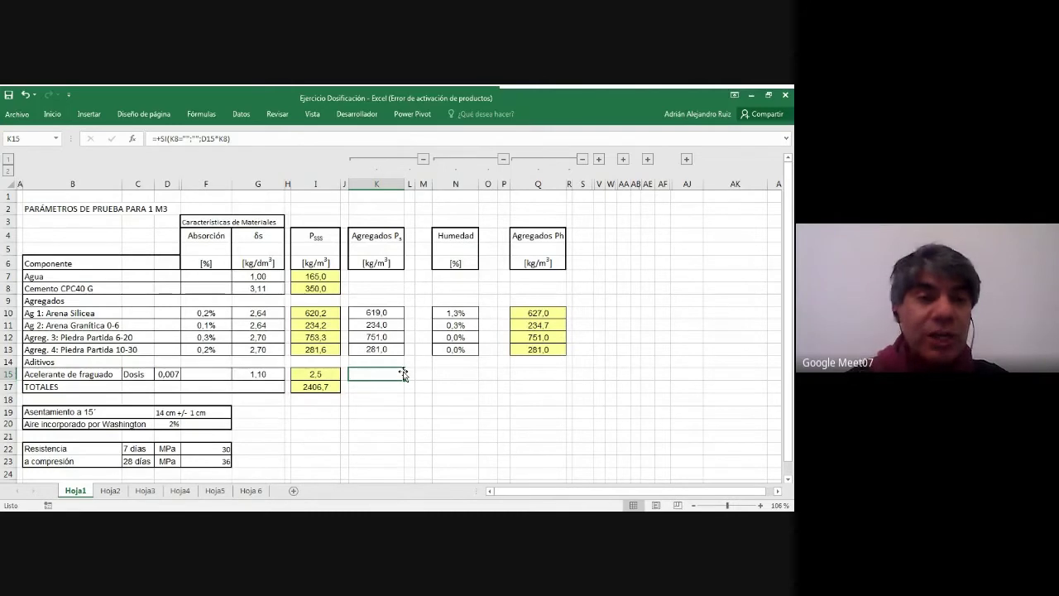
Review the water quantity in I7 and compare the aggregates' Psss weights in I10:I13 with the wet weight in Q10
click(332, 277)
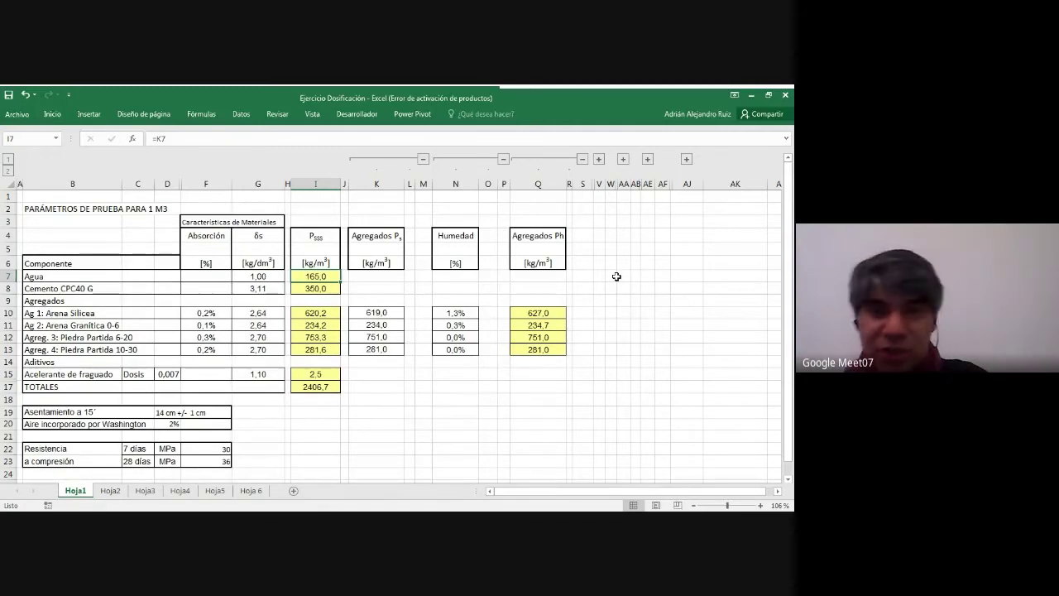
click(561, 316)
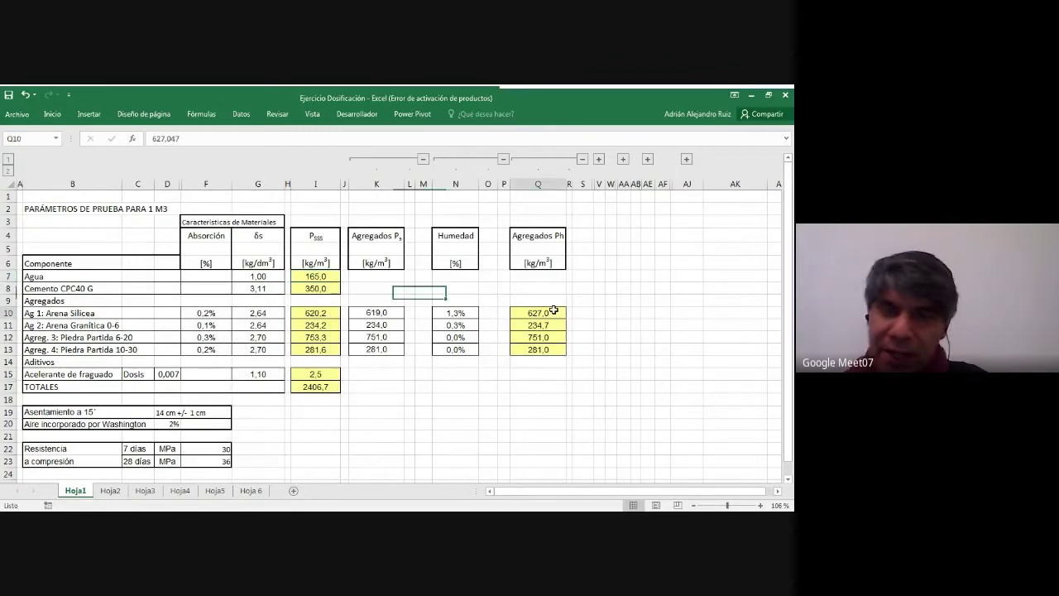
click(335, 316)
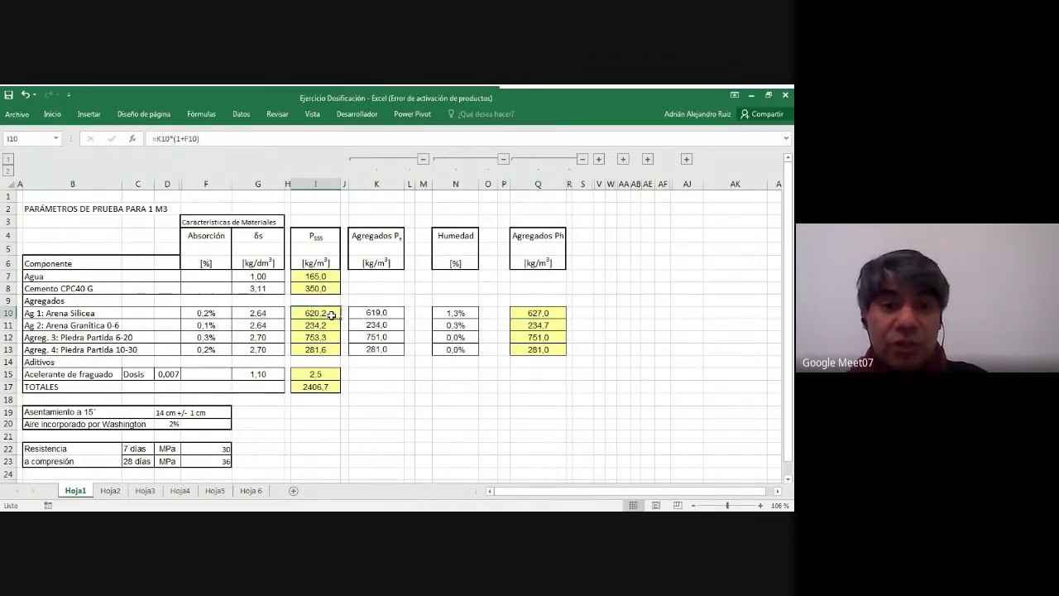
click(556, 313)
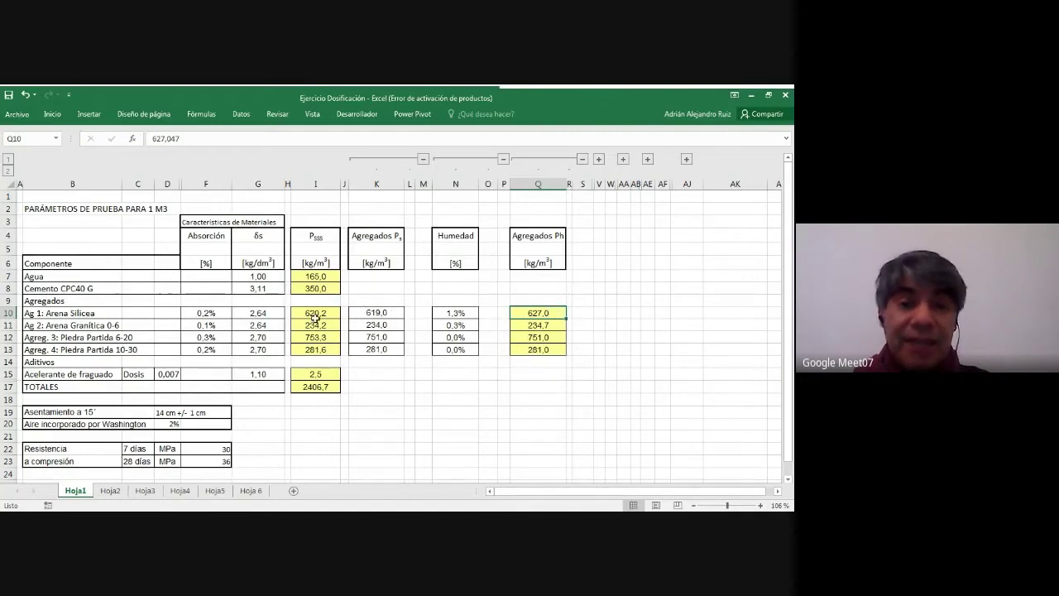
drag(316, 314, 319, 352)
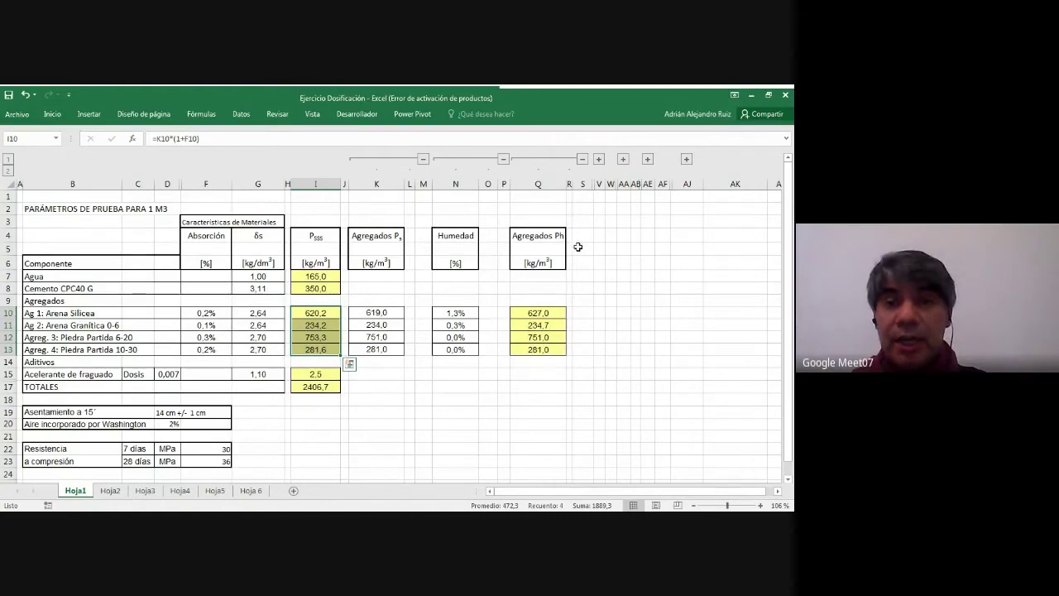
Reveal the collapsed Dif agua Ph - Psss column and examine the water differences of the two sands in T10 and T11
click(599, 160)
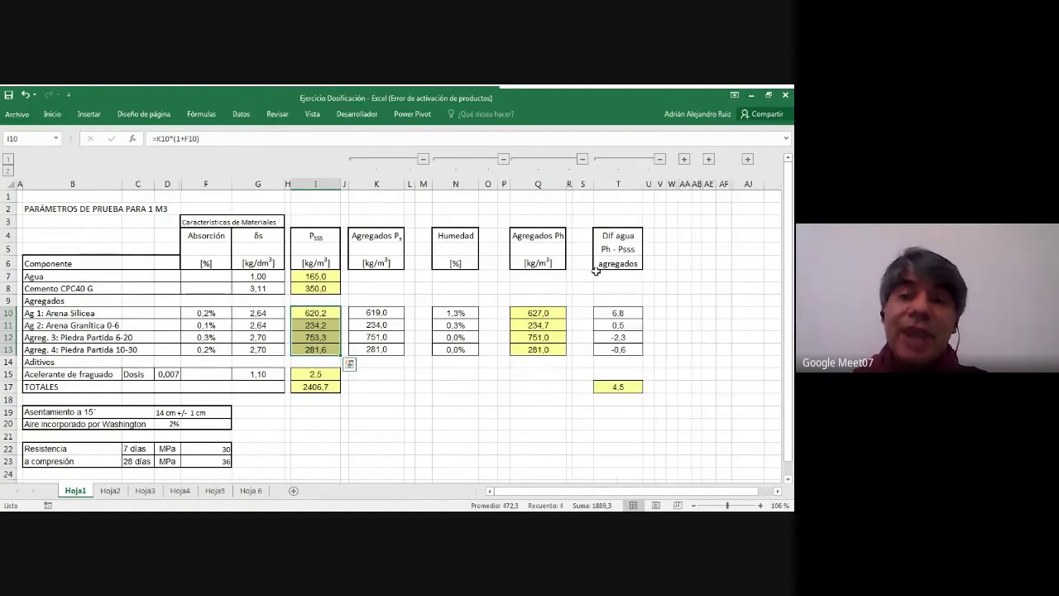
click(615, 312)
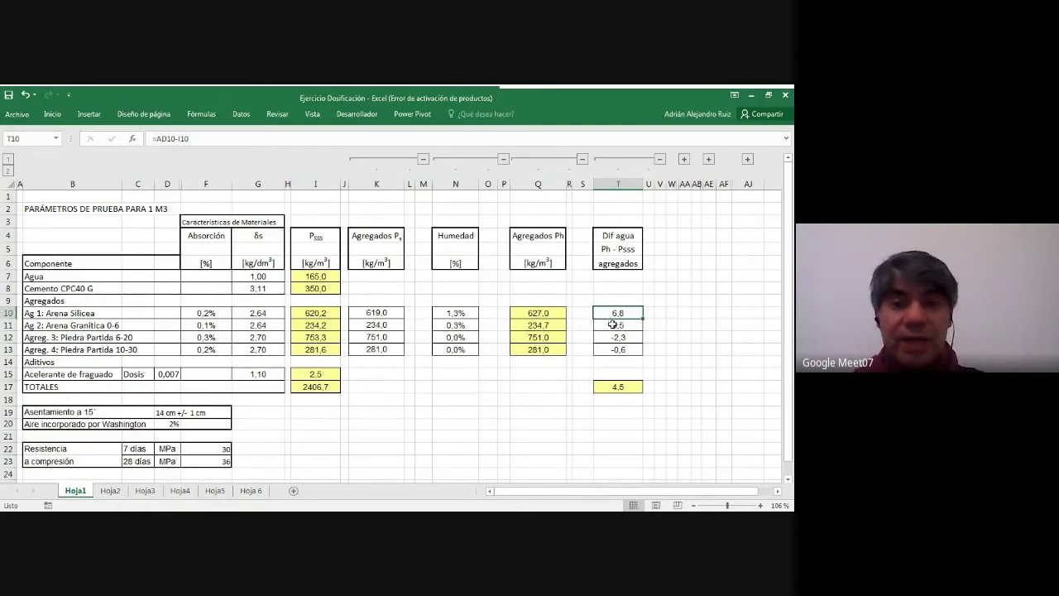
click(542, 313)
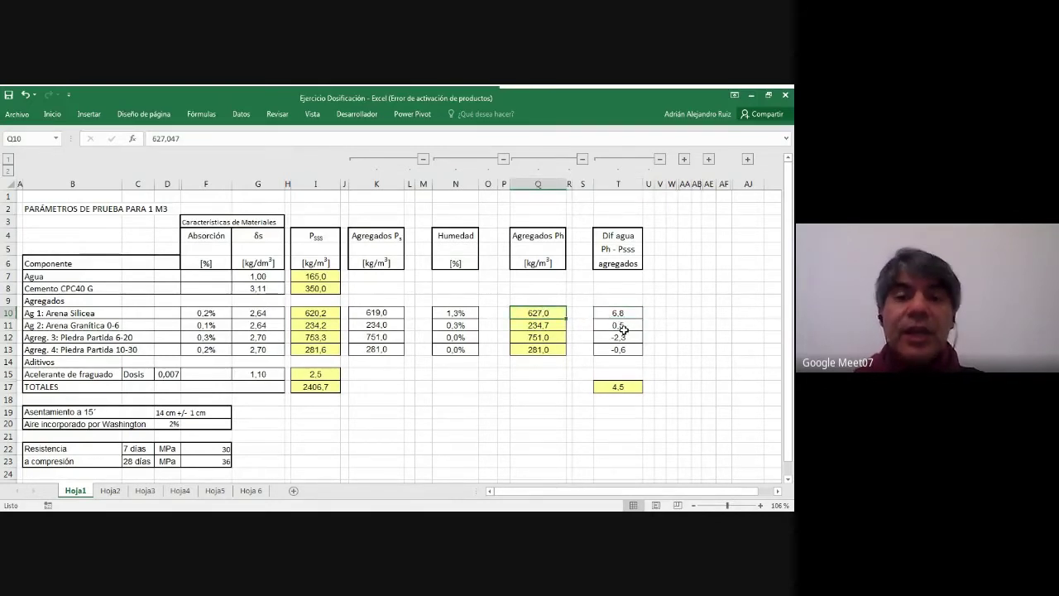
click(623, 326)
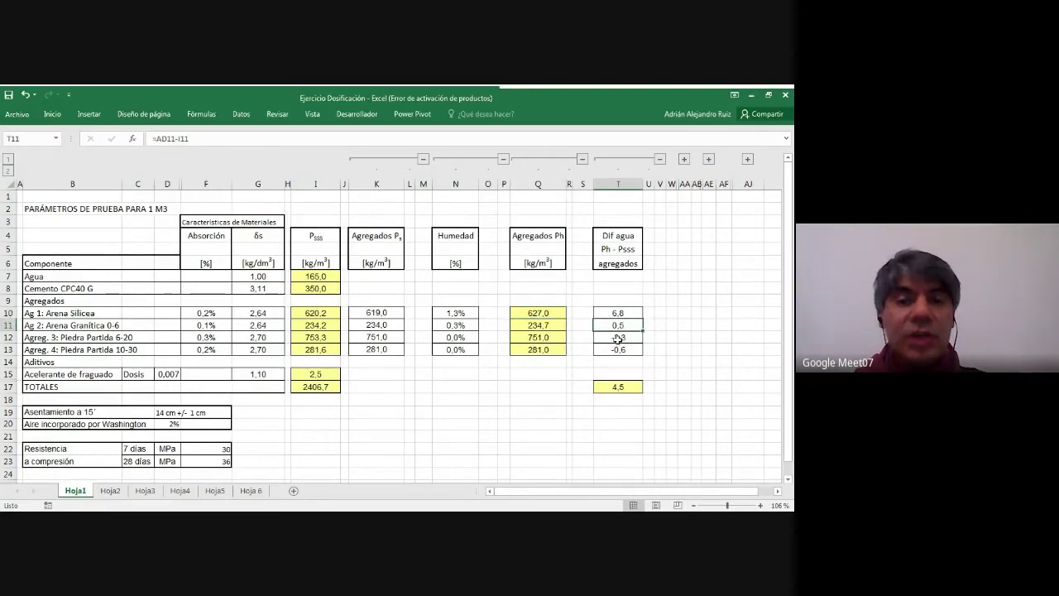
Compare Piedra Partida 6-20's wet weight in Q12 with its Psss in I12 and its water difference in T12
click(546, 337)
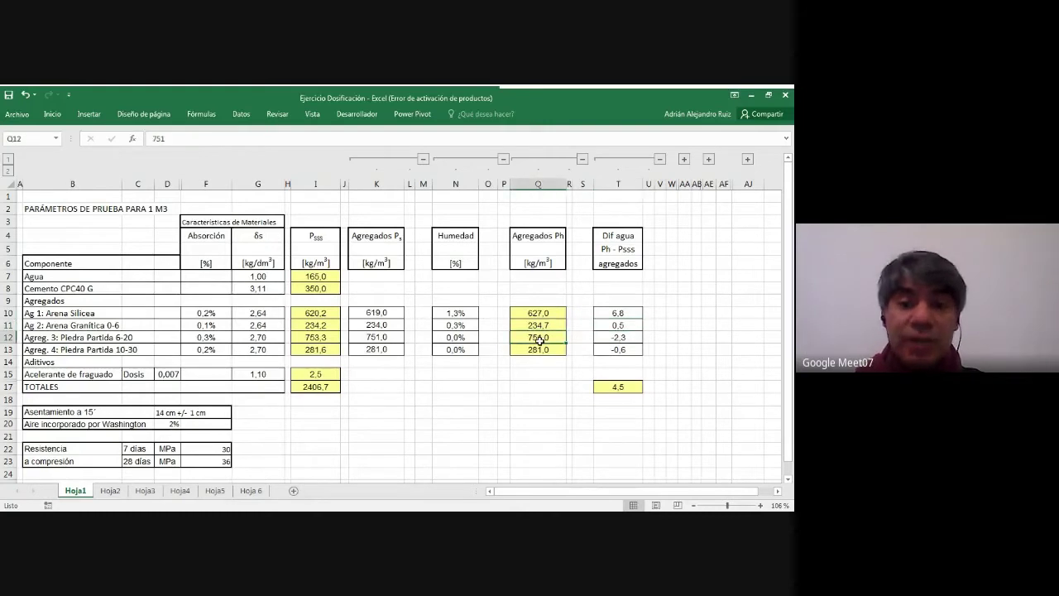
click(324, 338)
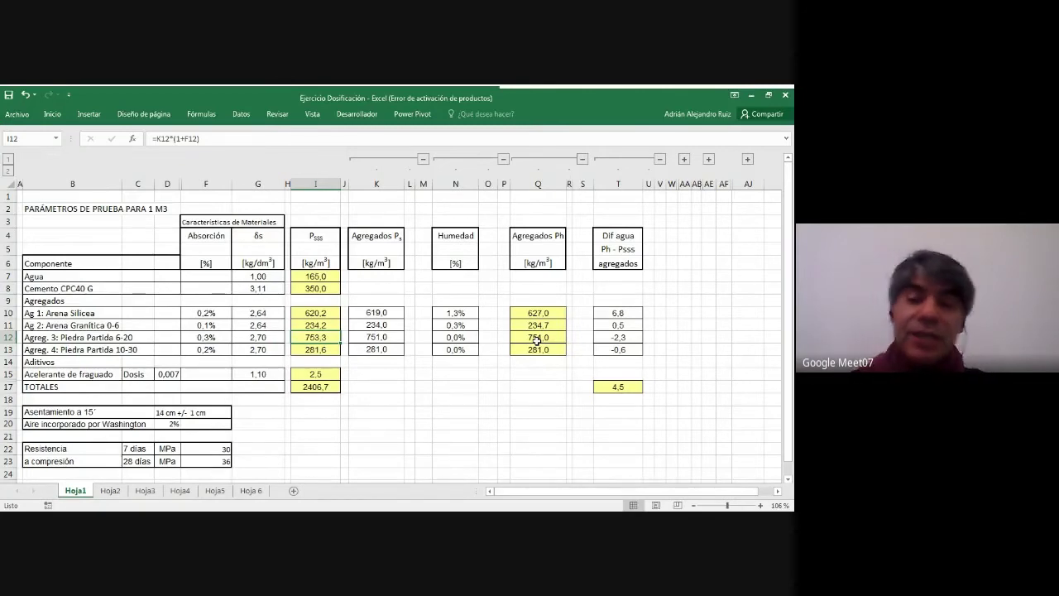
click(617, 335)
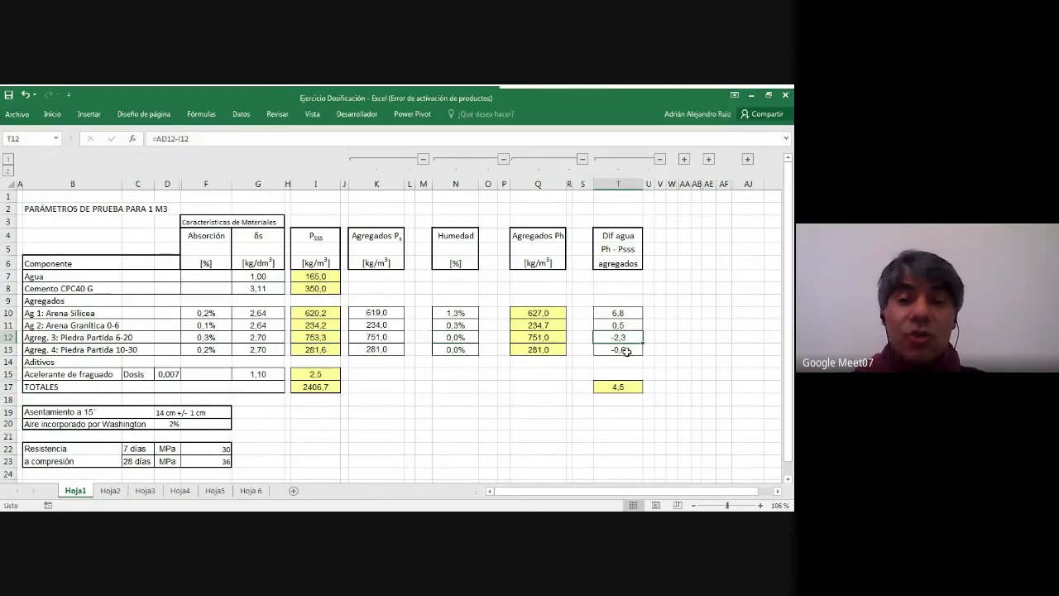
Compare Piedra Partida 10-30's wet weight in Q13 with its water difference in T13
click(576, 352)
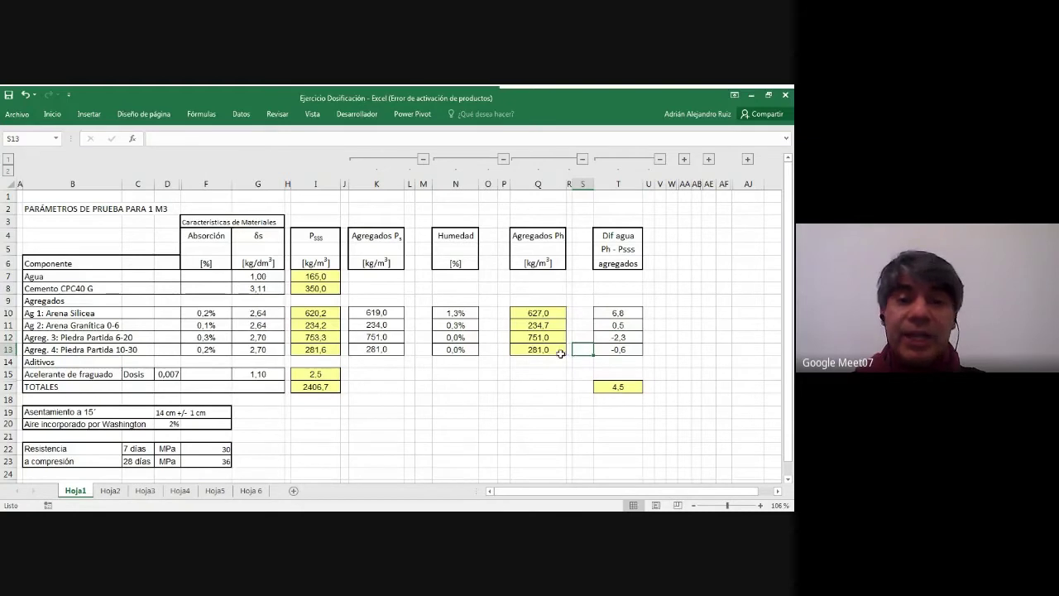
click(561, 353)
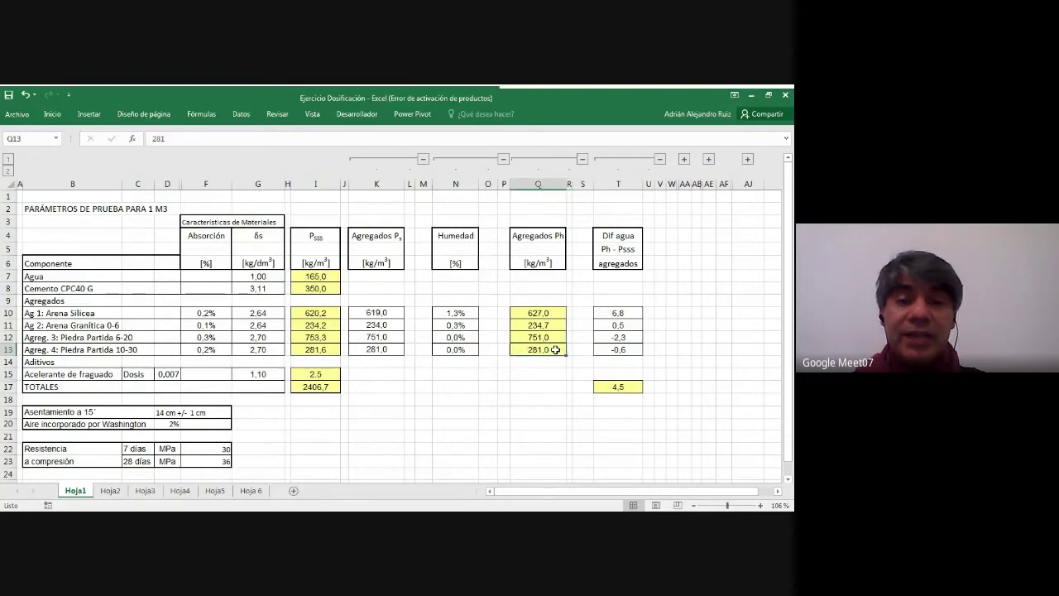
click(629, 350)
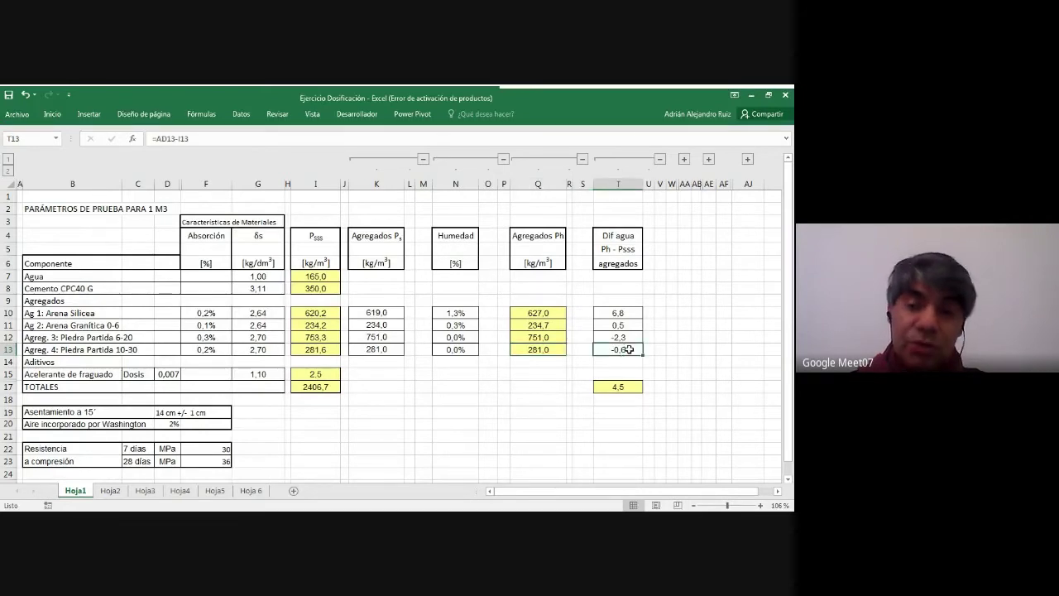
click(538, 350)
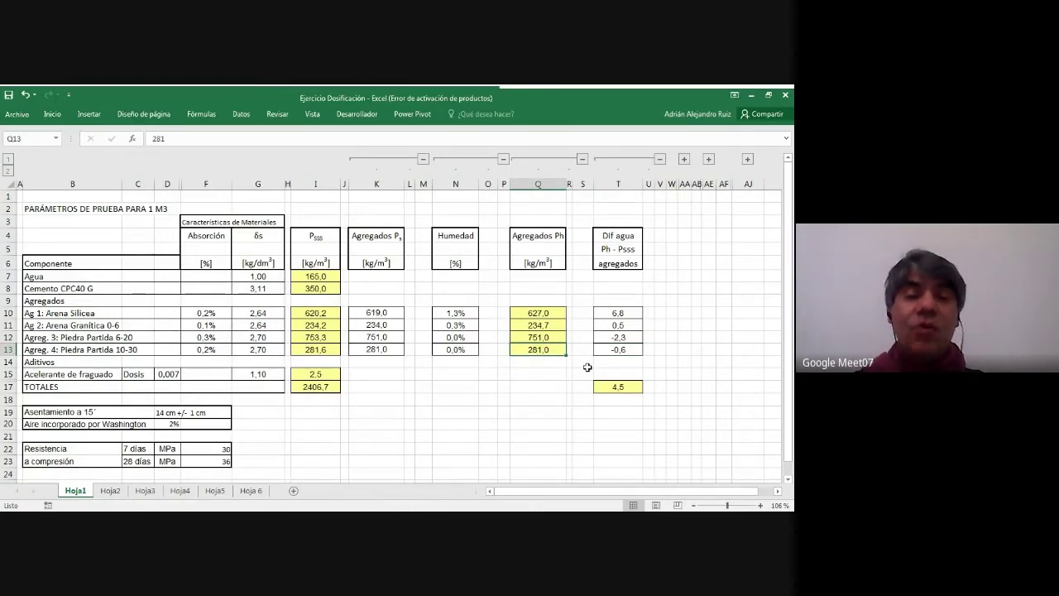
Review the four aggregates' water differences in T10:T13 together with their total in T17
click(621, 315)
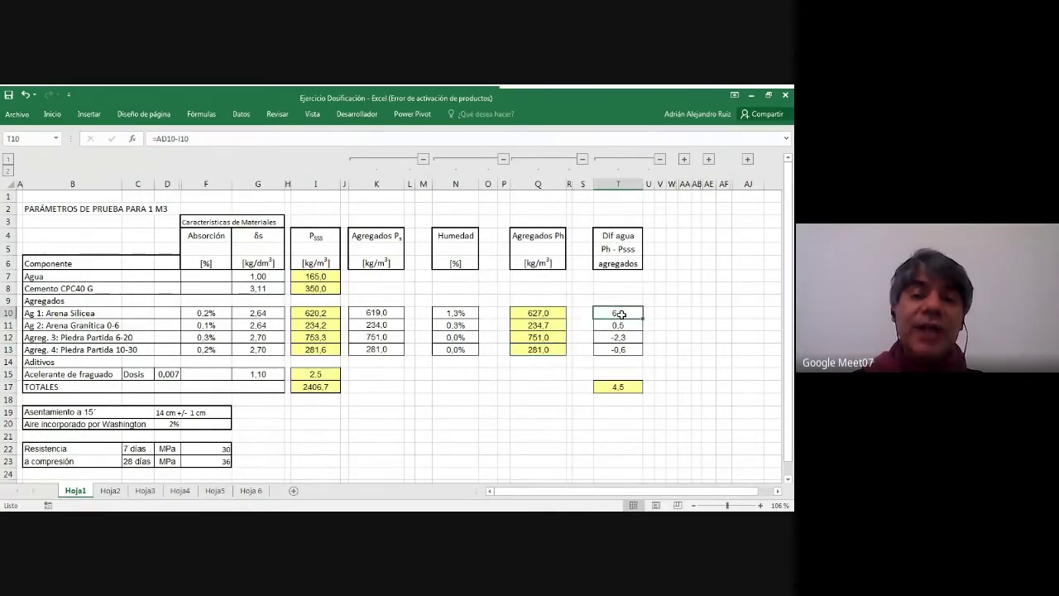
drag(620, 314, 619, 349)
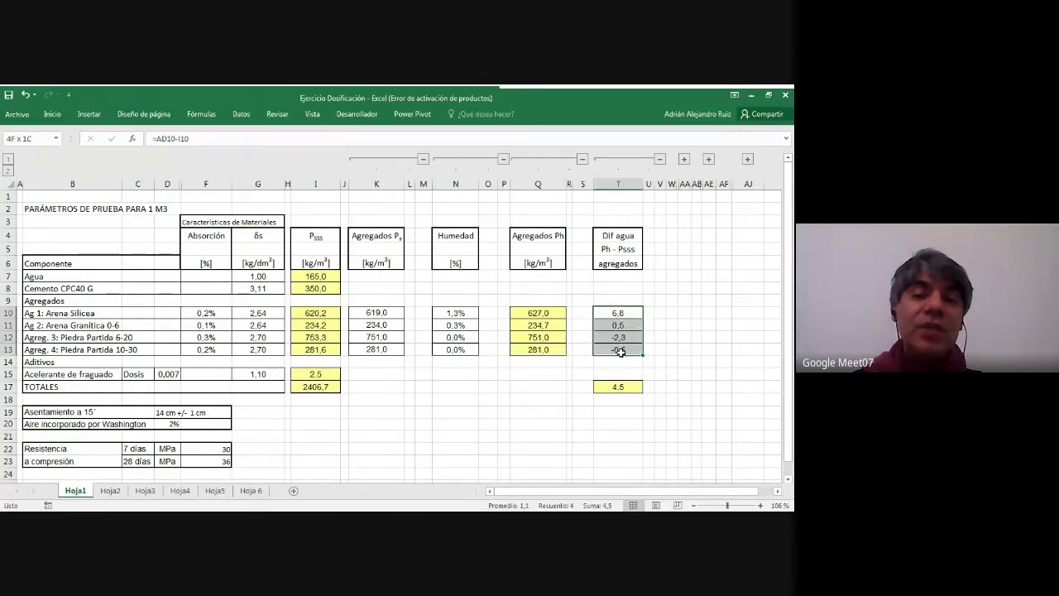
click(618, 388)
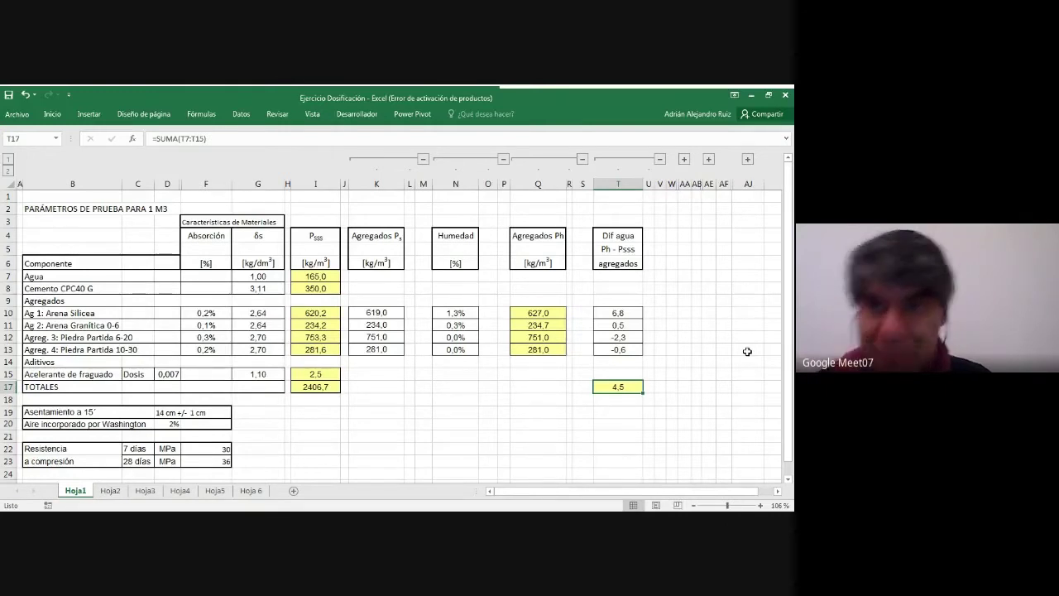
Reveal the collapsed P húm. column and relate the water entry in Y7 to I7 and the total difference in T17
click(684, 159)
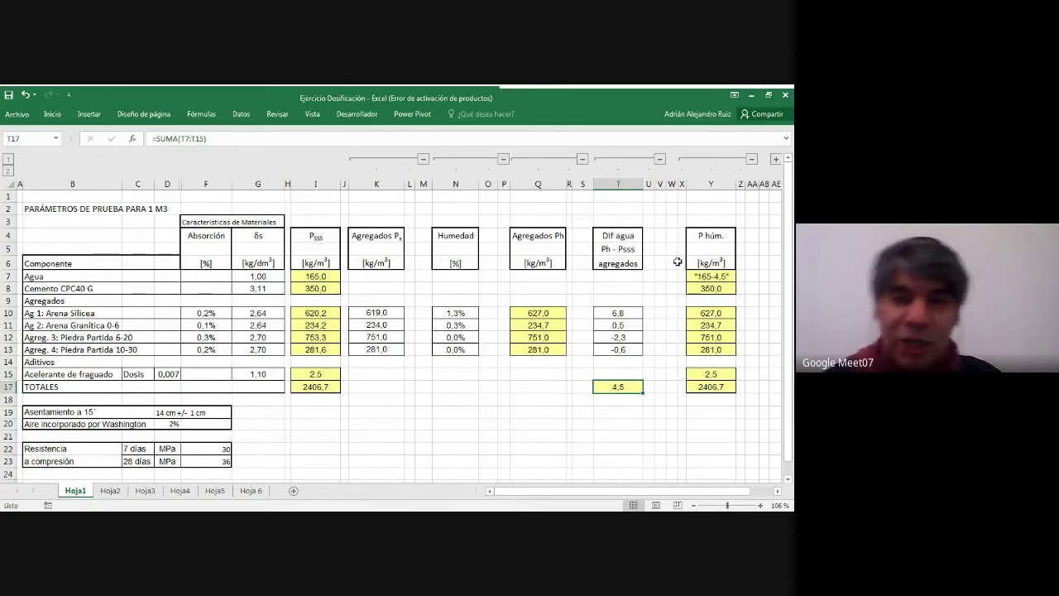
click(313, 277)
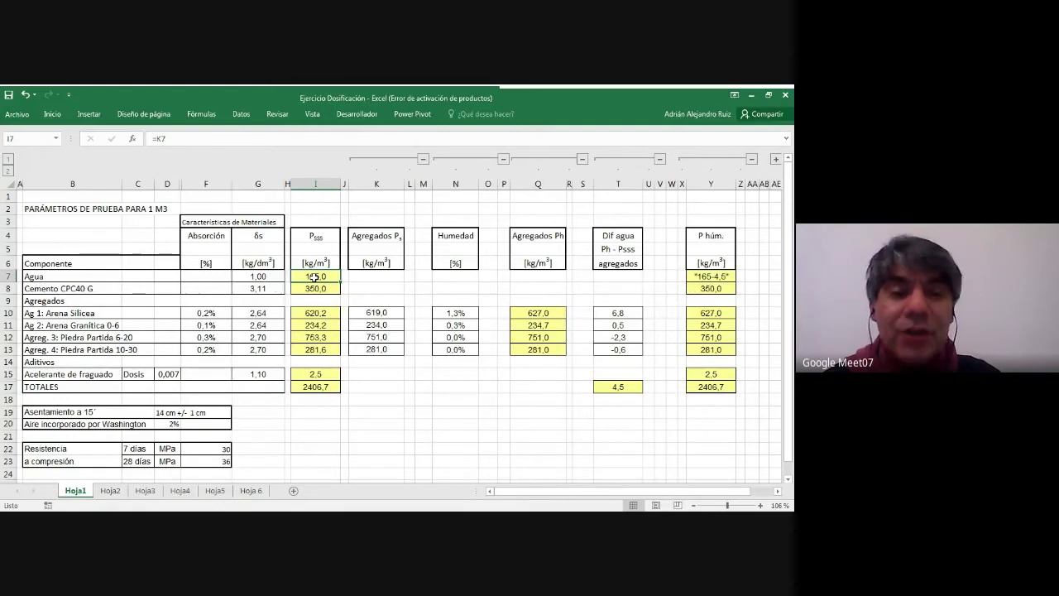
click(619, 387)
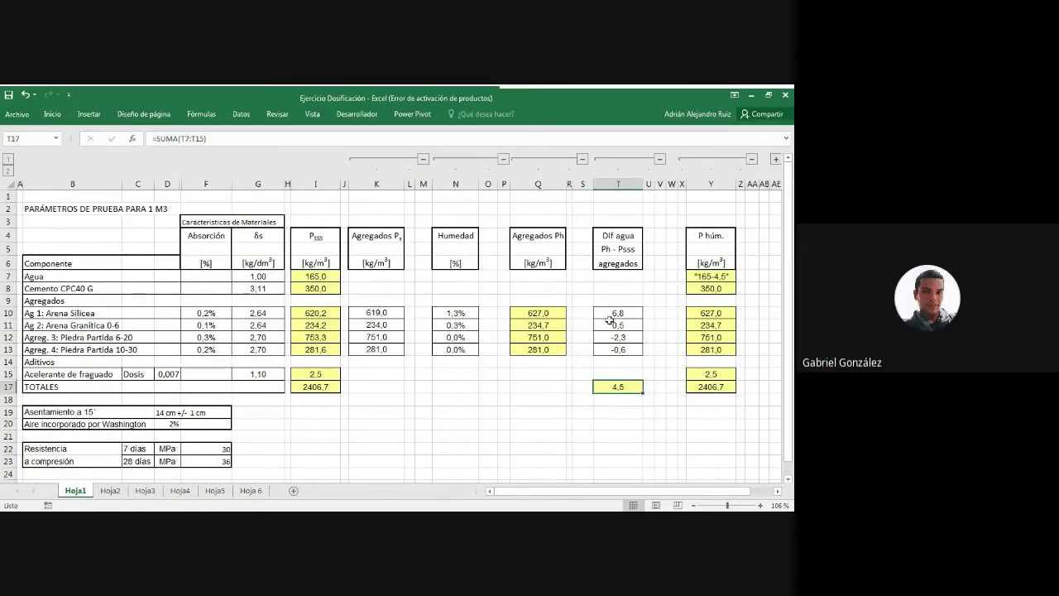
click(707, 279)
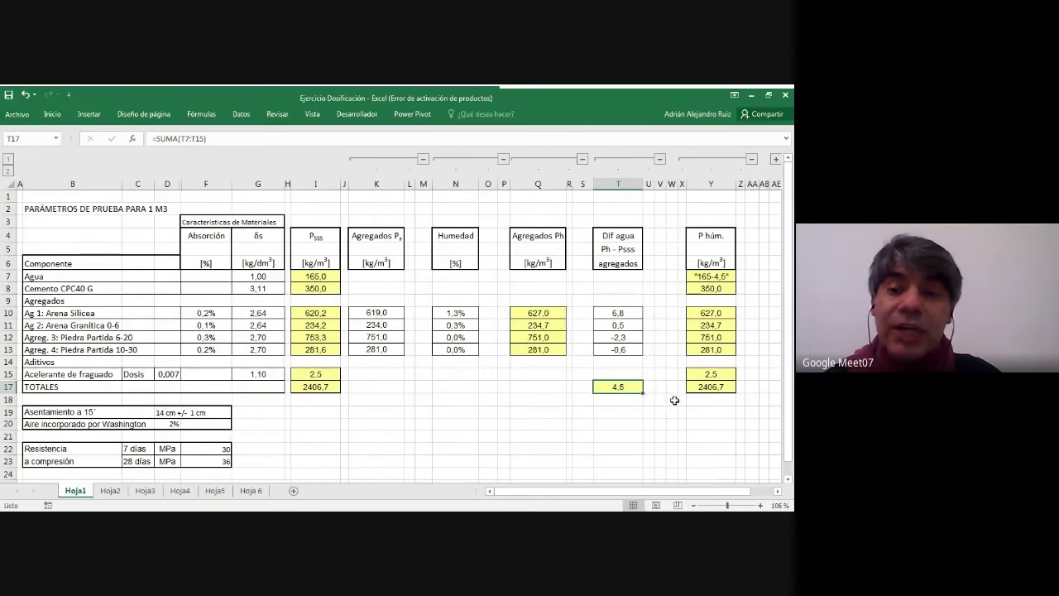
click(715, 273)
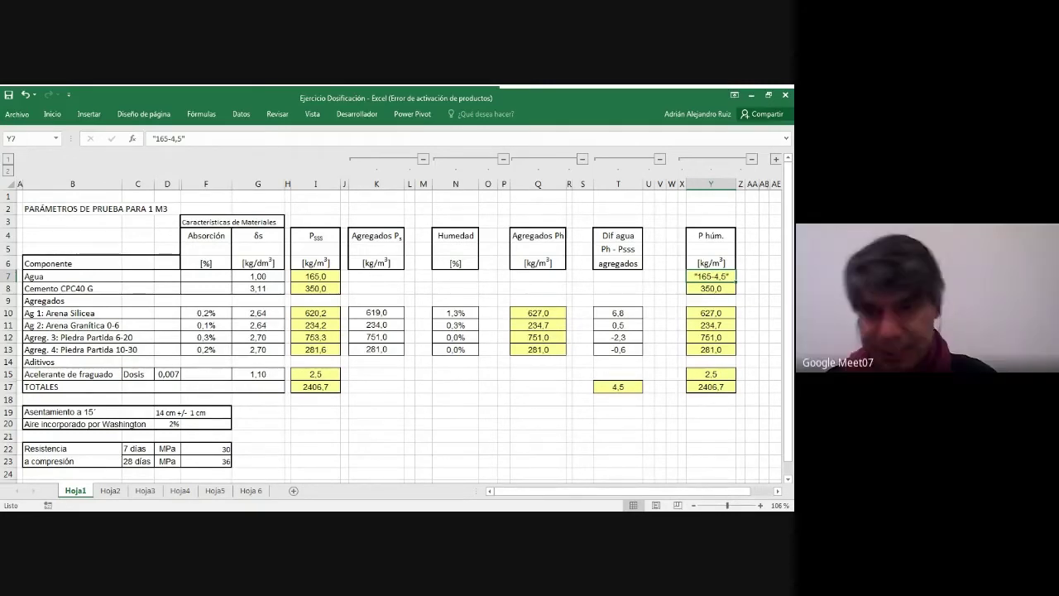
Reveal the final Phúm. column AD with the corrected water quantity and collapse the intermediate P húm. column Y
click(778, 491)
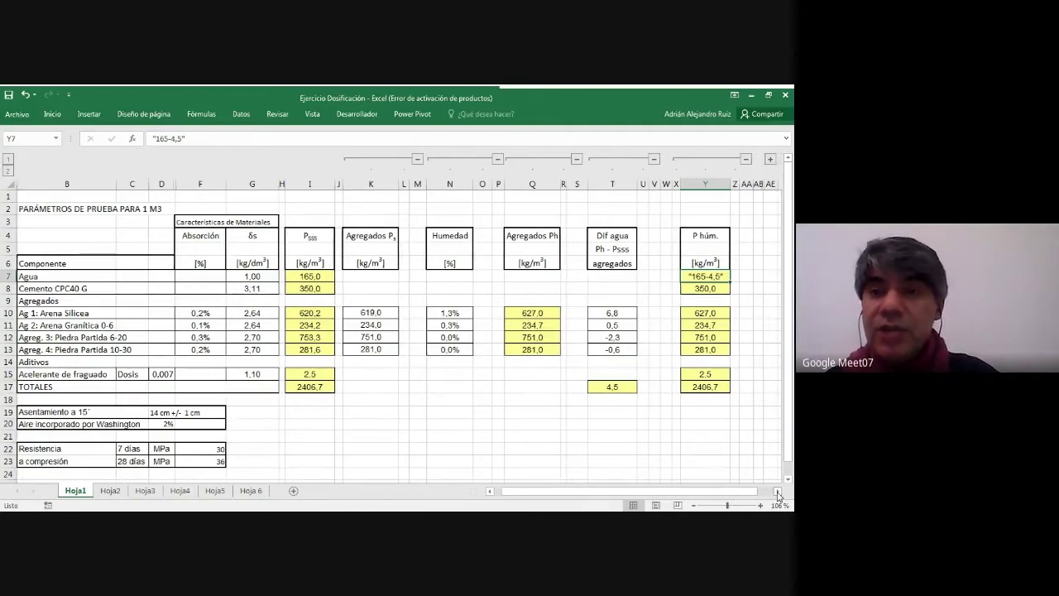
click(777, 491)
click(778, 491)
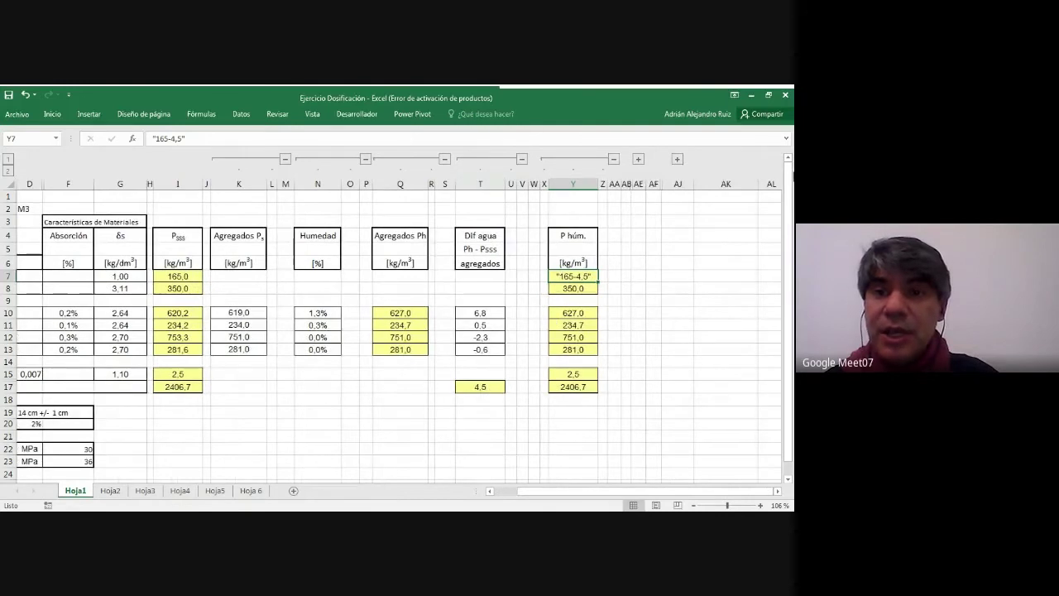
click(638, 158)
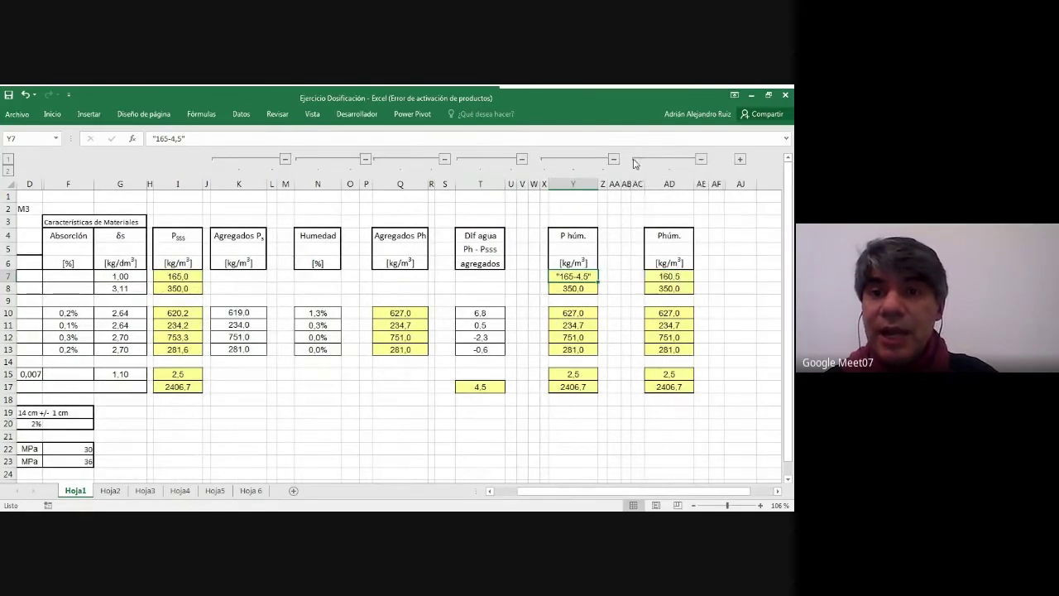
click(613, 159)
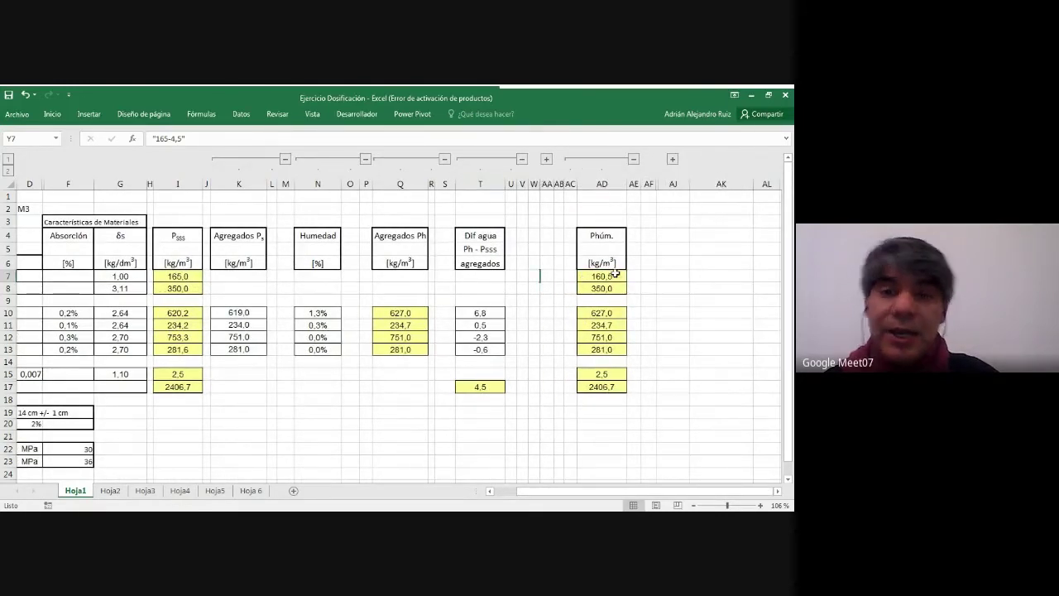
Review the final Phúm. column AD, including the corrected water in AD7, the component weights and the total in AD17
drag(597, 237, 599, 389)
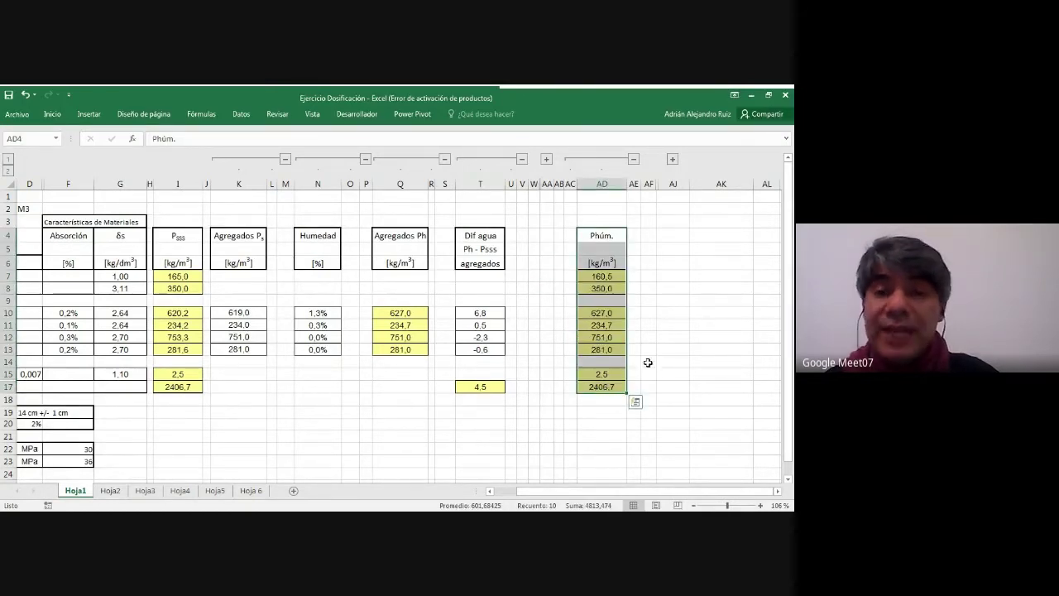
click(613, 278)
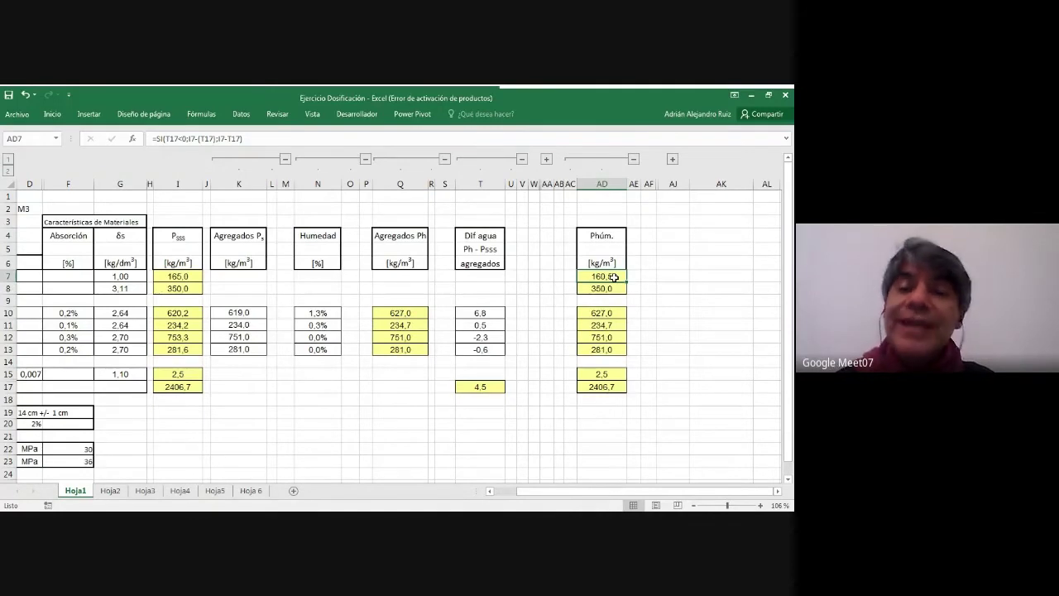
click(602, 385)
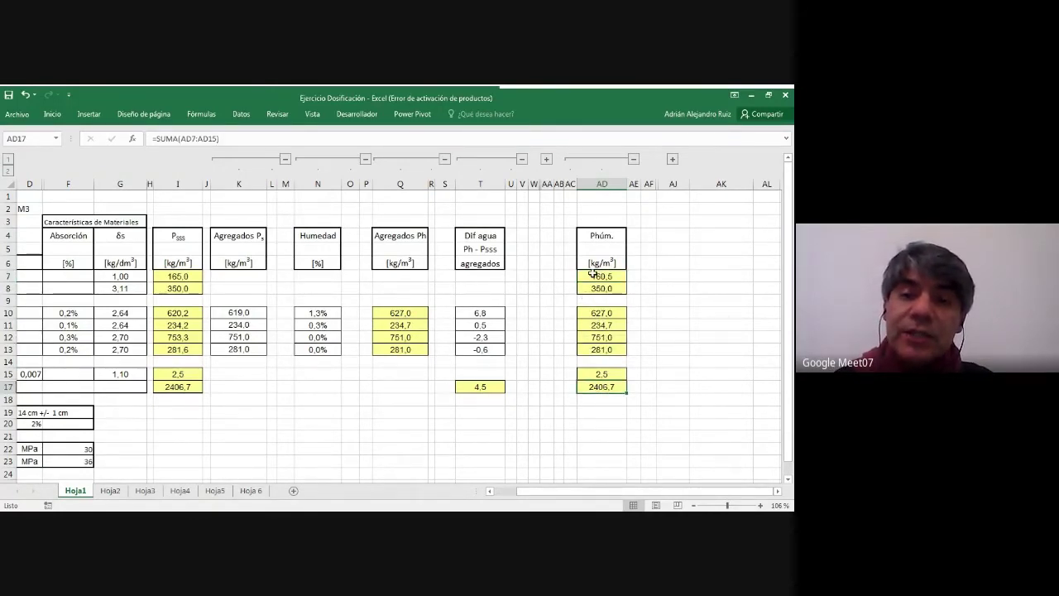
drag(596, 276, 597, 372)
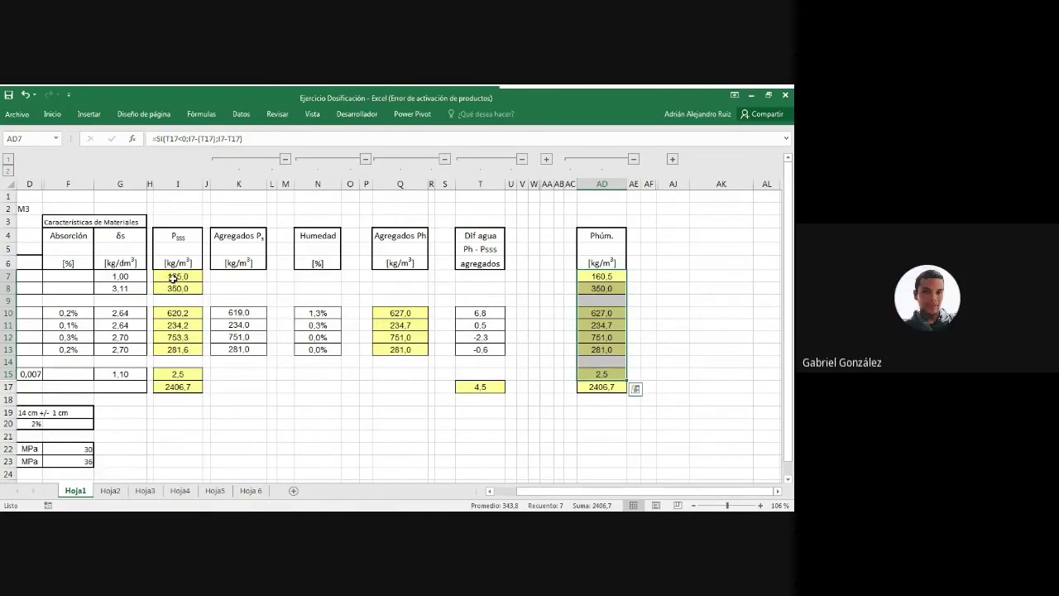
Compare the Psss weights and total in I7:I17 with the Phúm. weights and total in AD7:AD17
drag(165, 278, 176, 386)
click(180, 385)
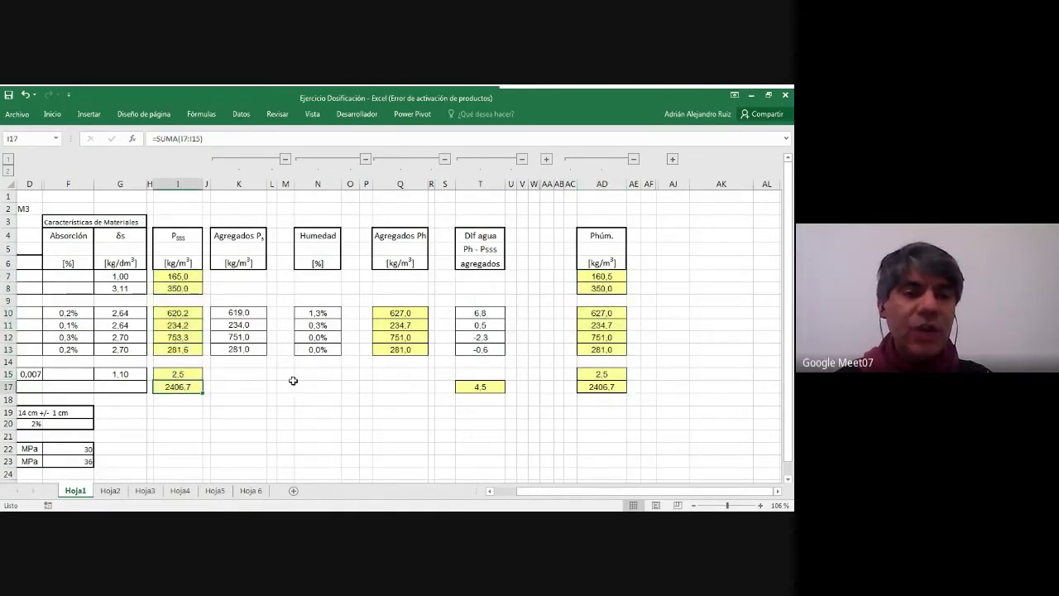
click(173, 285)
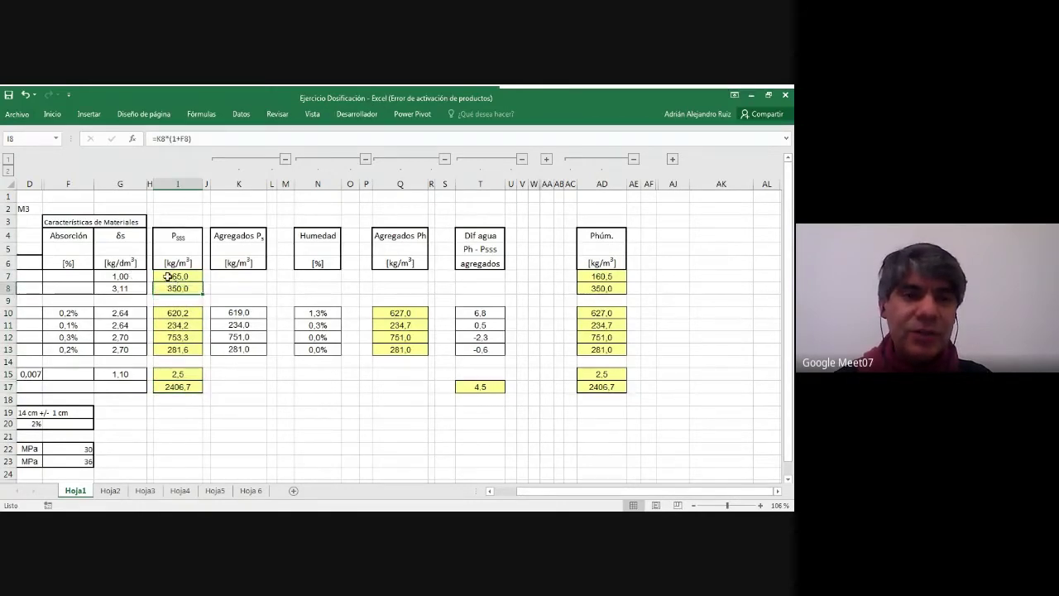
drag(170, 276, 166, 387)
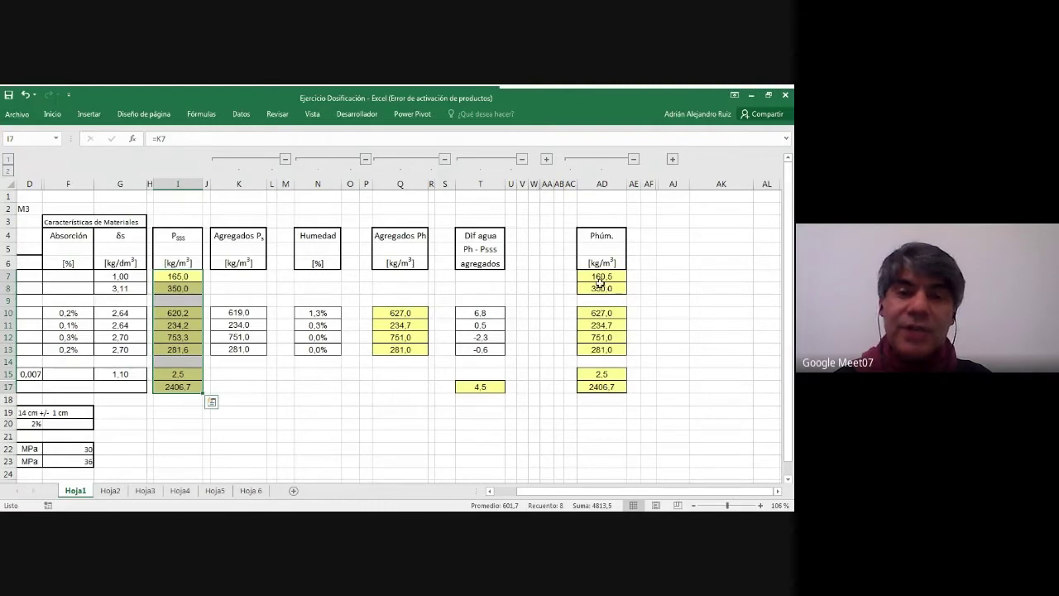
drag(601, 276, 606, 390)
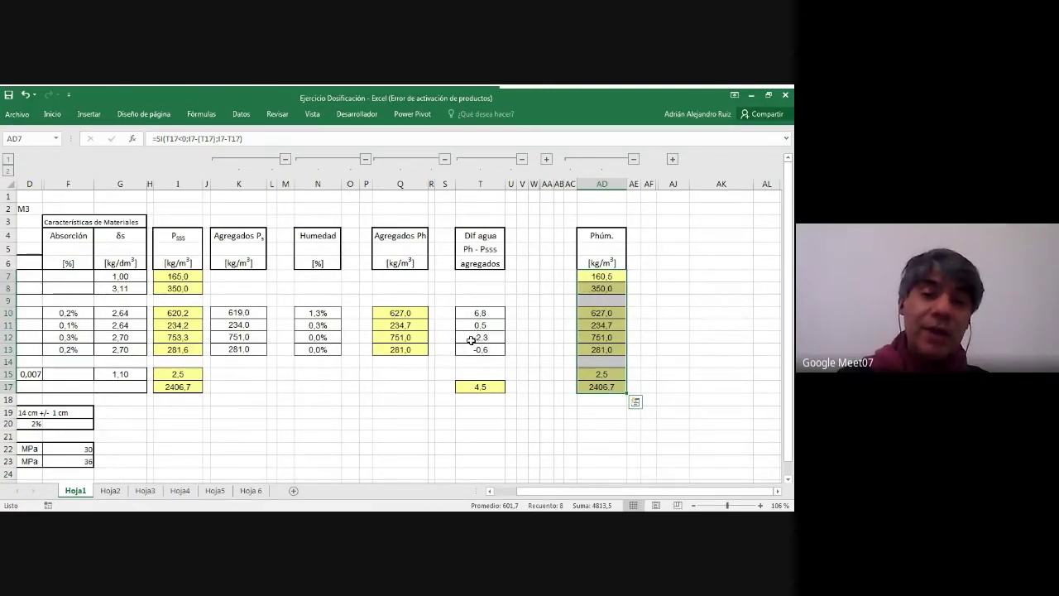
Examine the negative water differences in T12:T13 and the positive ones in T10:T11 against their total in T17
drag(471, 340, 473, 361)
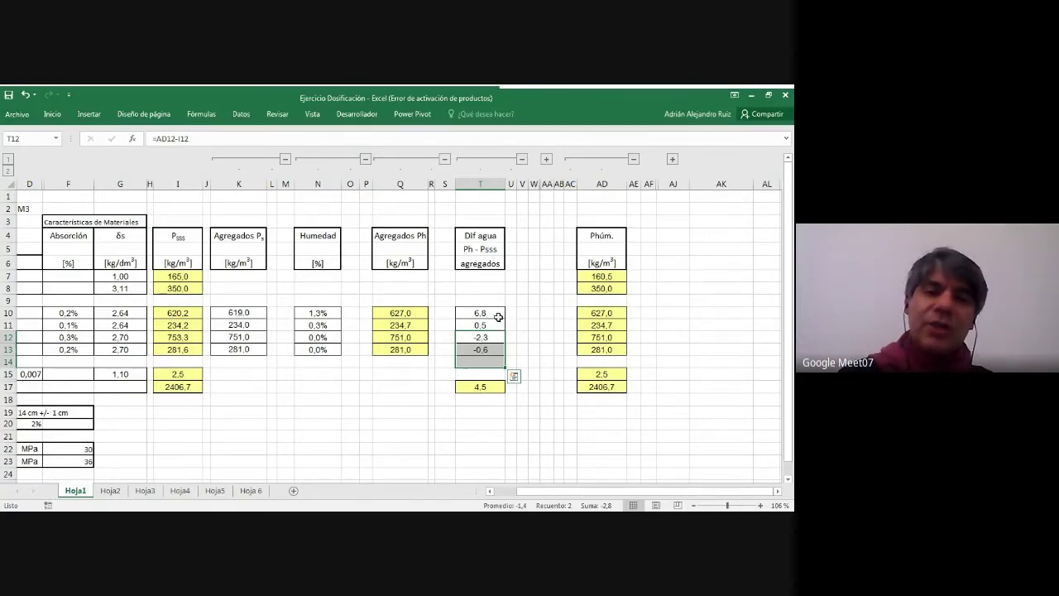
drag(495, 314, 498, 359)
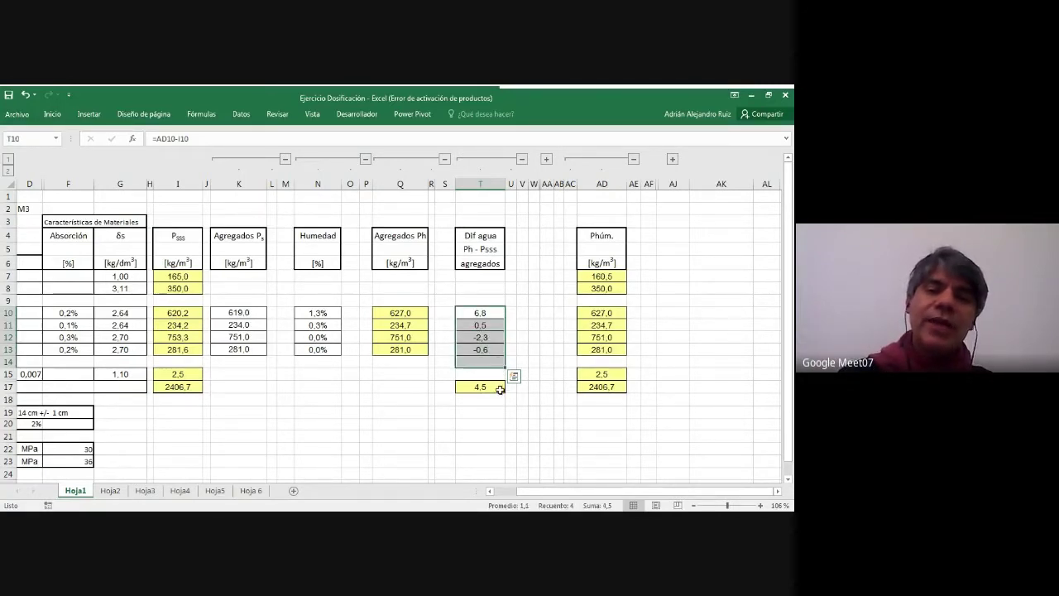
click(498, 388)
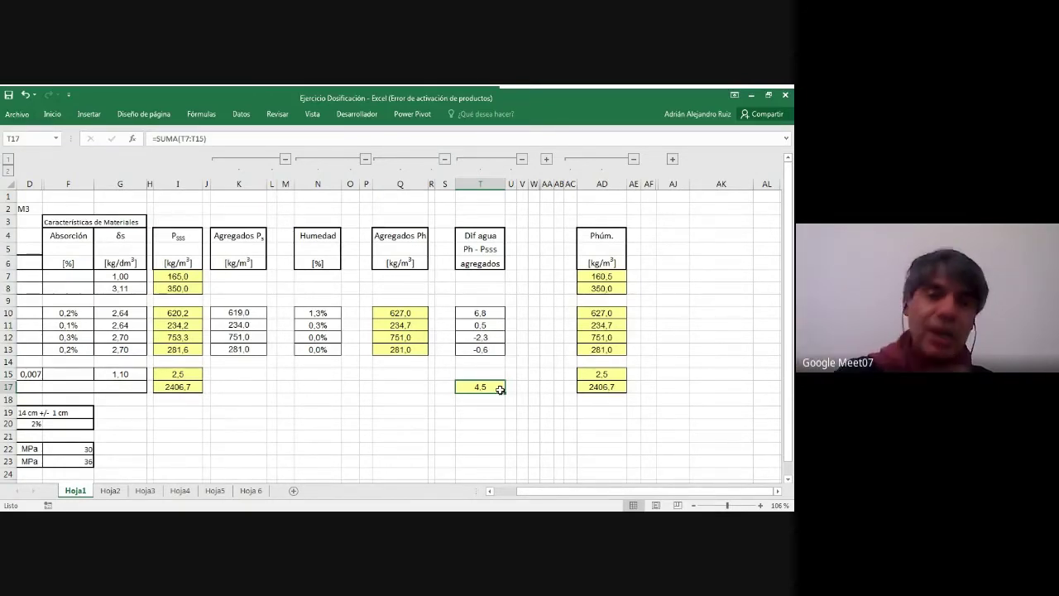
drag(480, 337, 478, 349)
drag(480, 313, 480, 324)
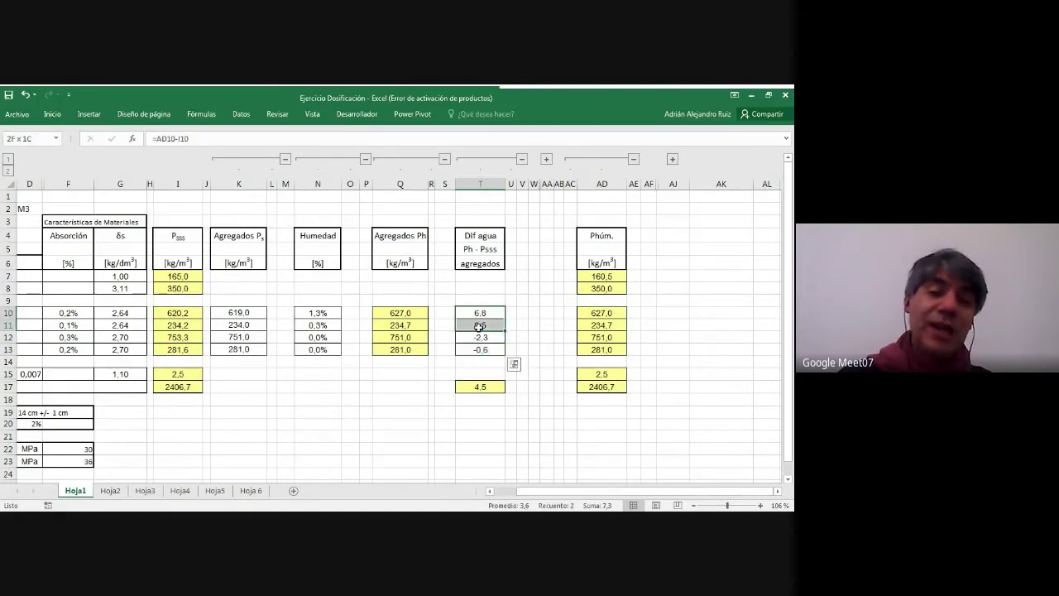
click(483, 386)
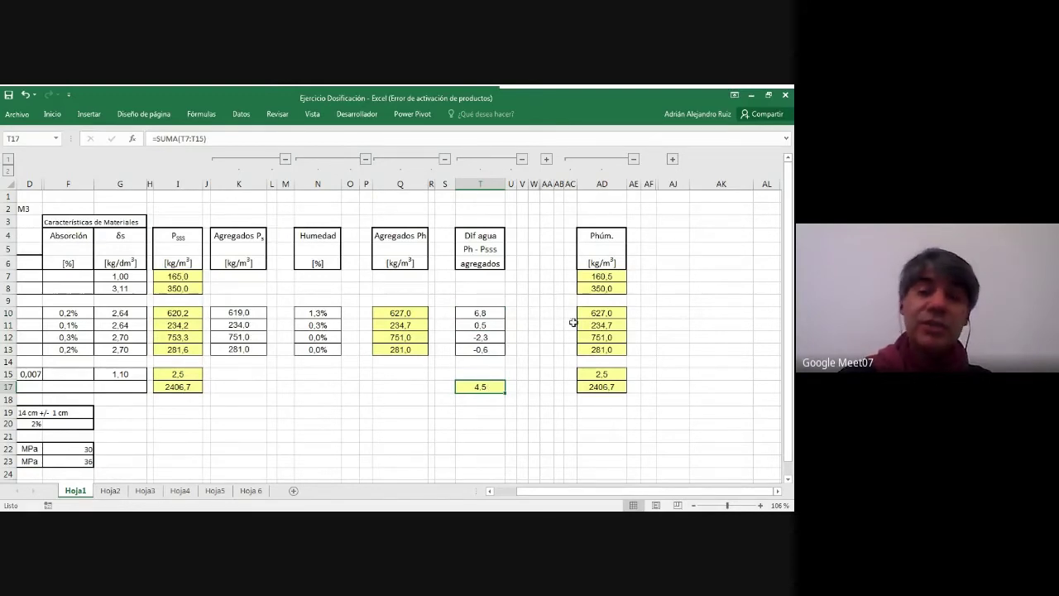
Go through the Phúm. weights in column AD one component at a time, from water in AD7 to the additive in AD15
click(617, 280)
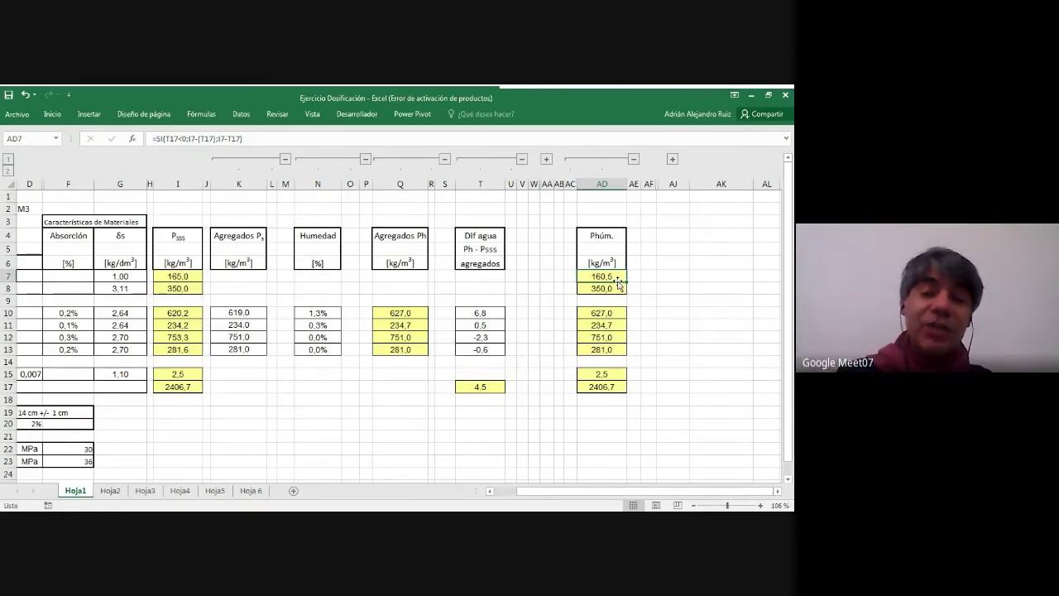
click(618, 289)
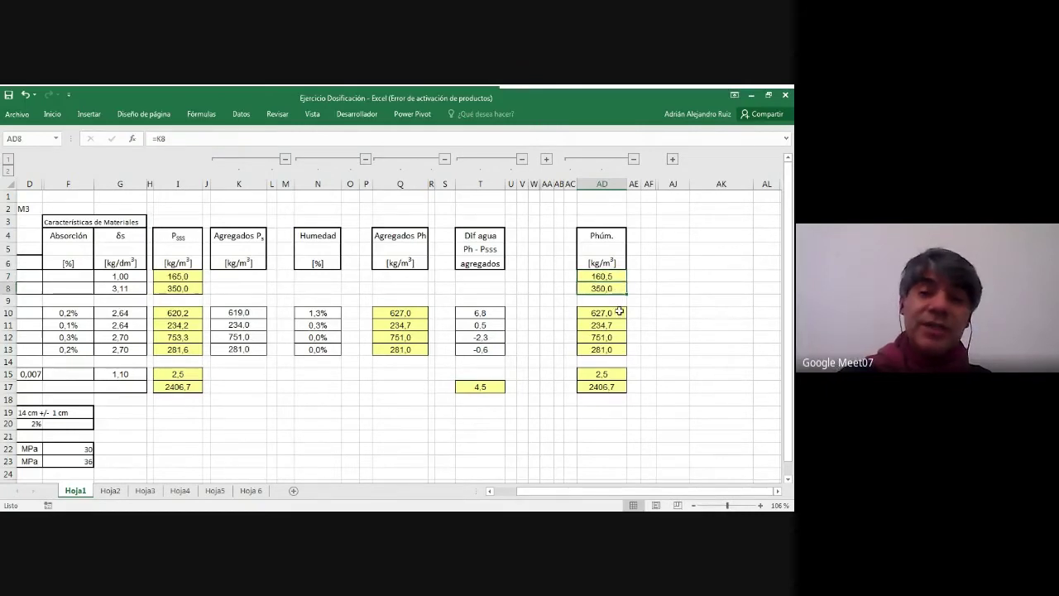
click(619, 312)
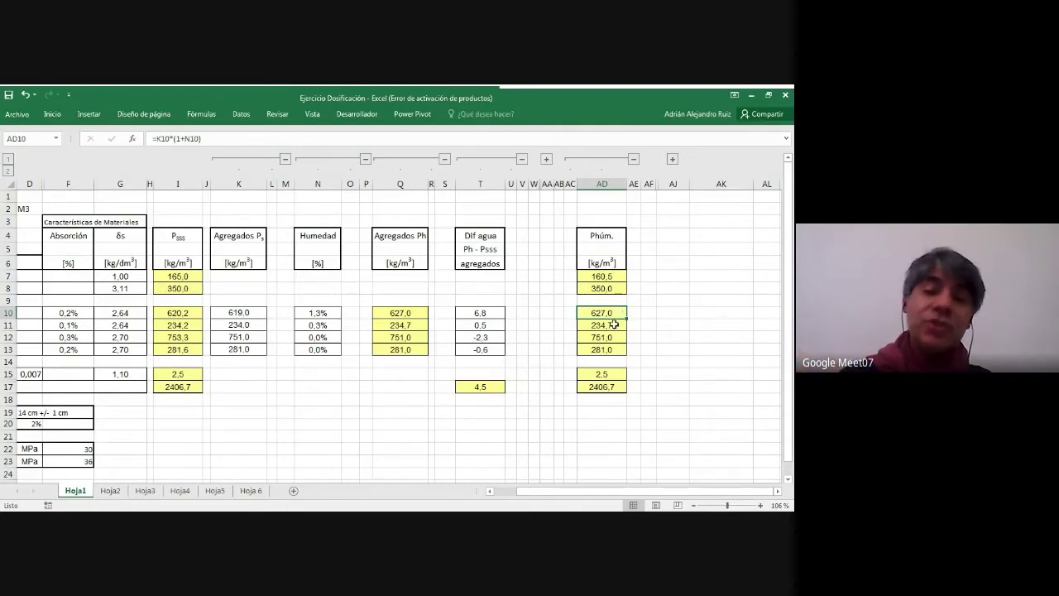
click(614, 325)
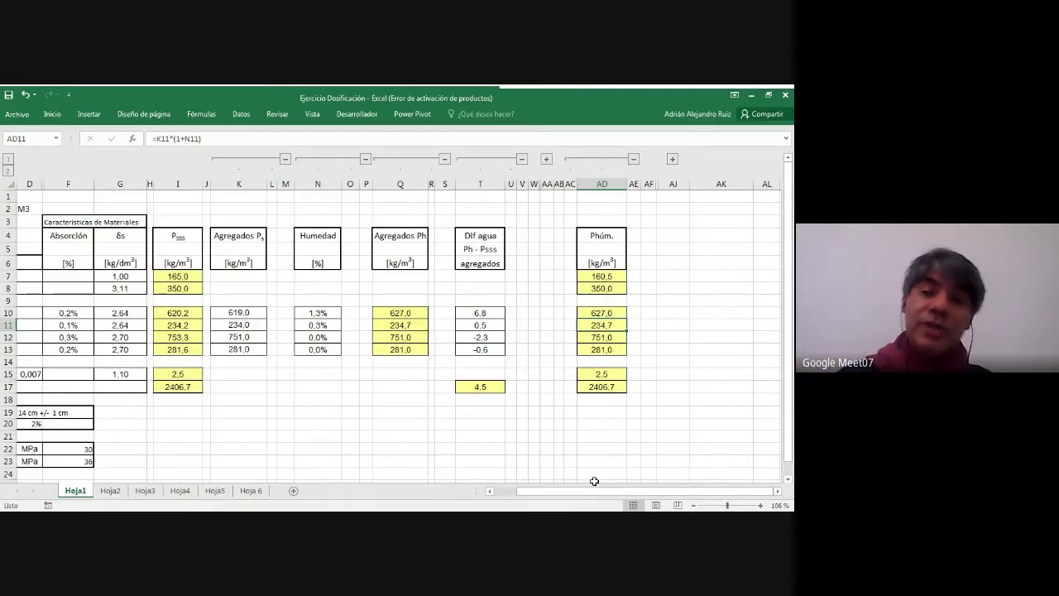
click(619, 337)
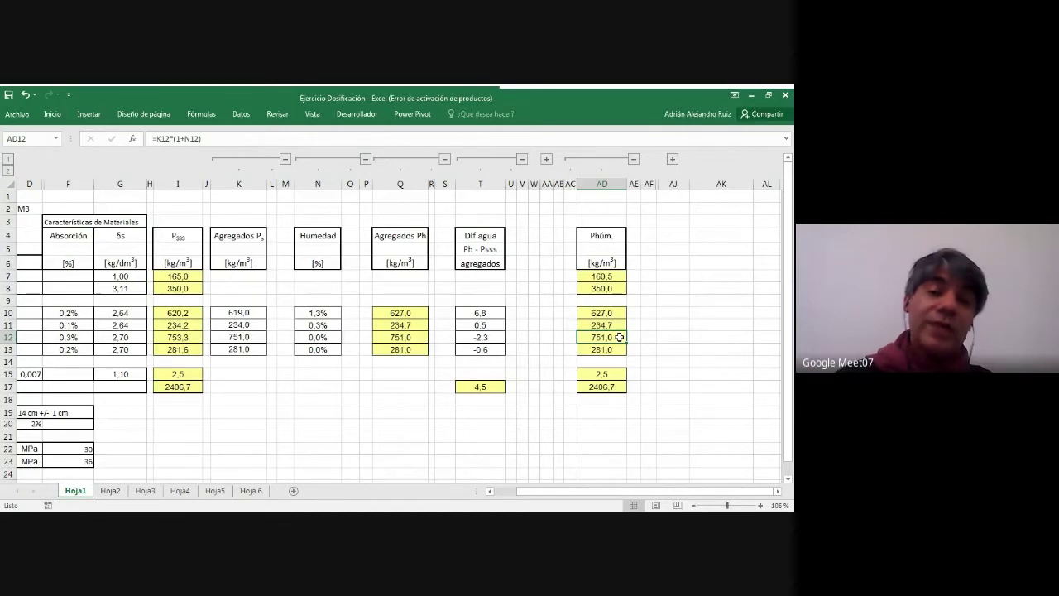
click(602, 373)
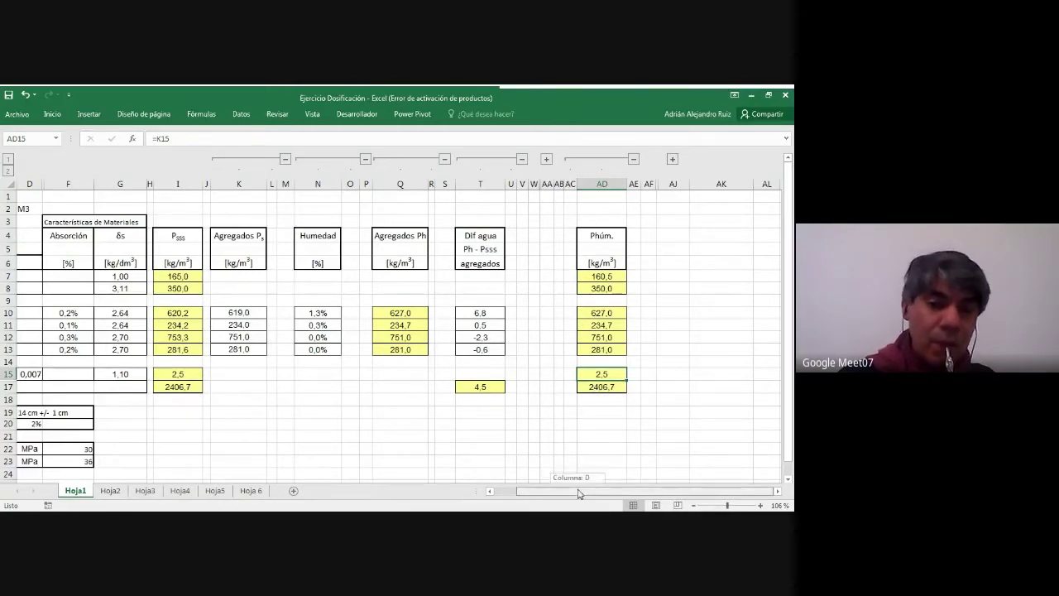
Match the component names with their weights and recheck the Dif agua column T10:T17 with its total
drag(579, 490, 568, 493)
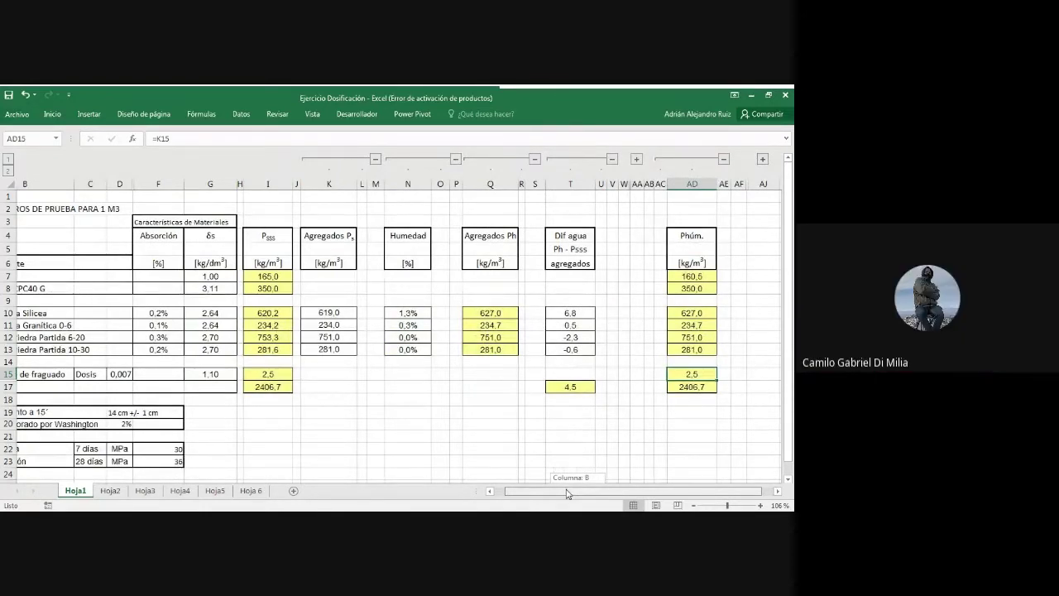
drag(567, 493, 570, 496)
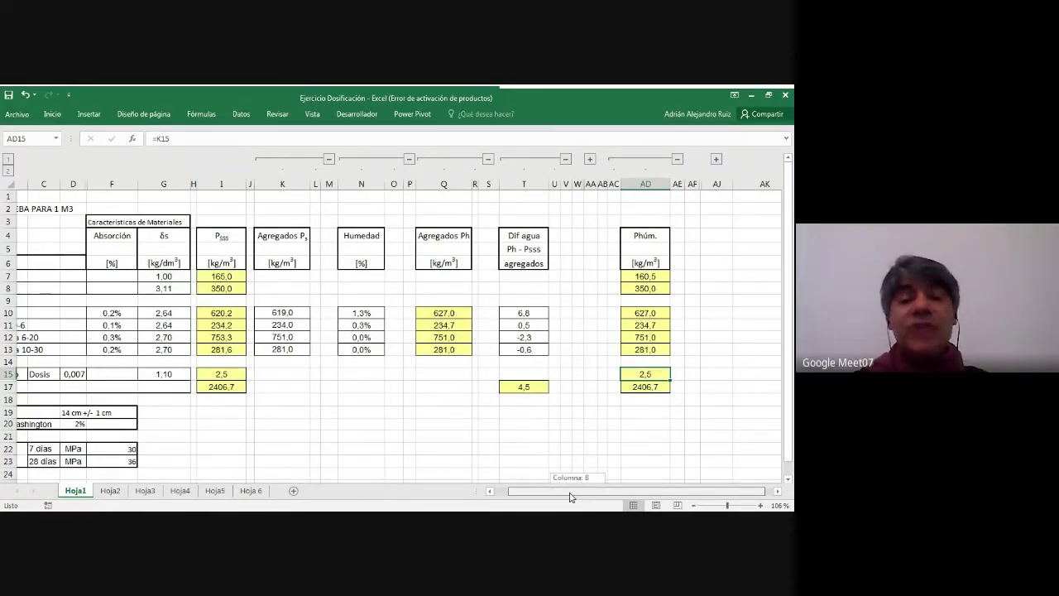
drag(569, 497, 557, 491)
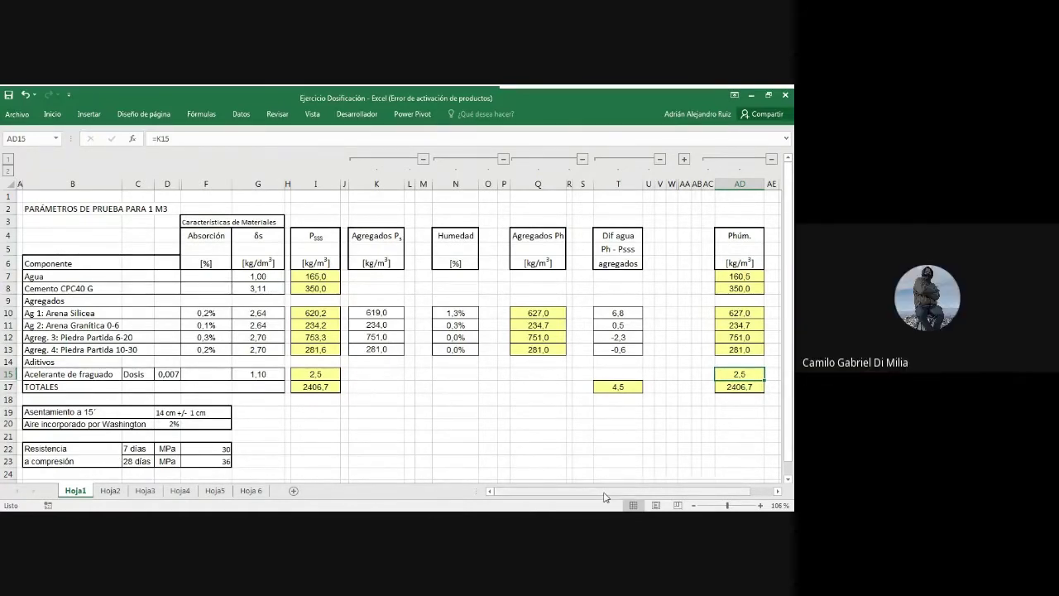
drag(605, 494, 630, 500)
click(584, 424)
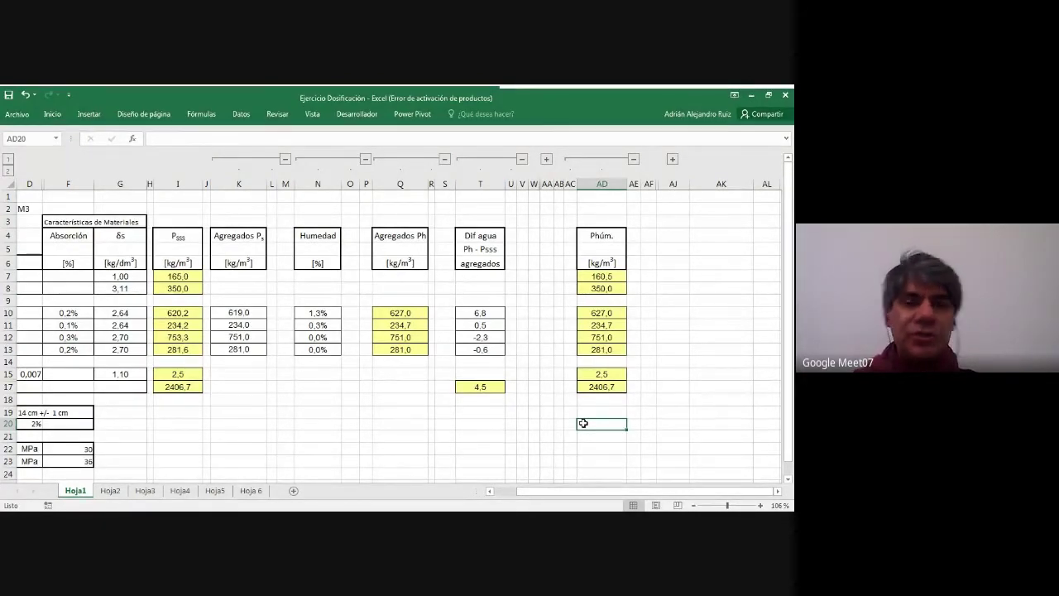
drag(478, 314, 479, 386)
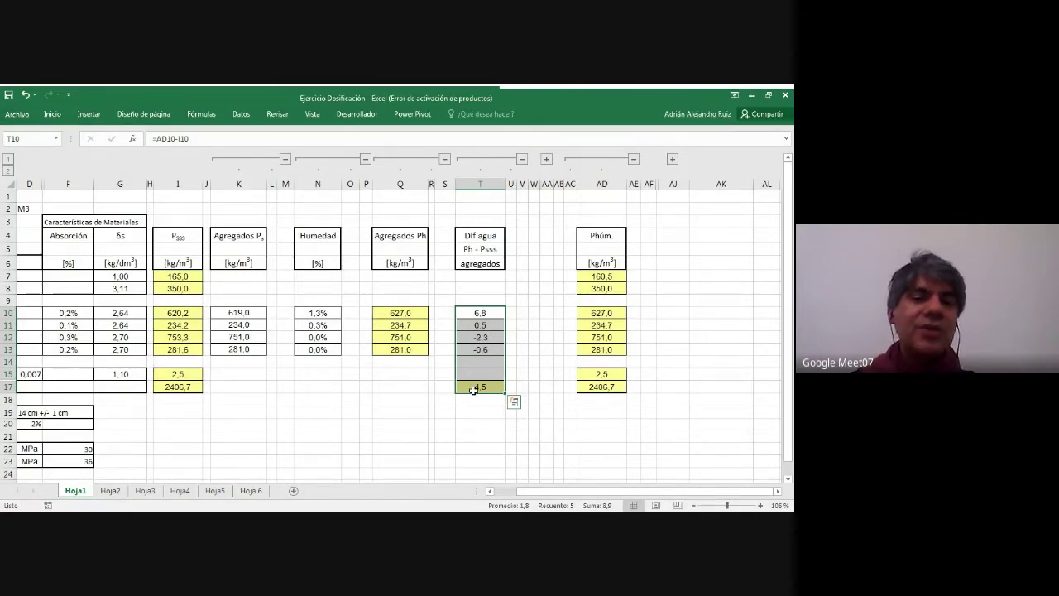
click(473, 390)
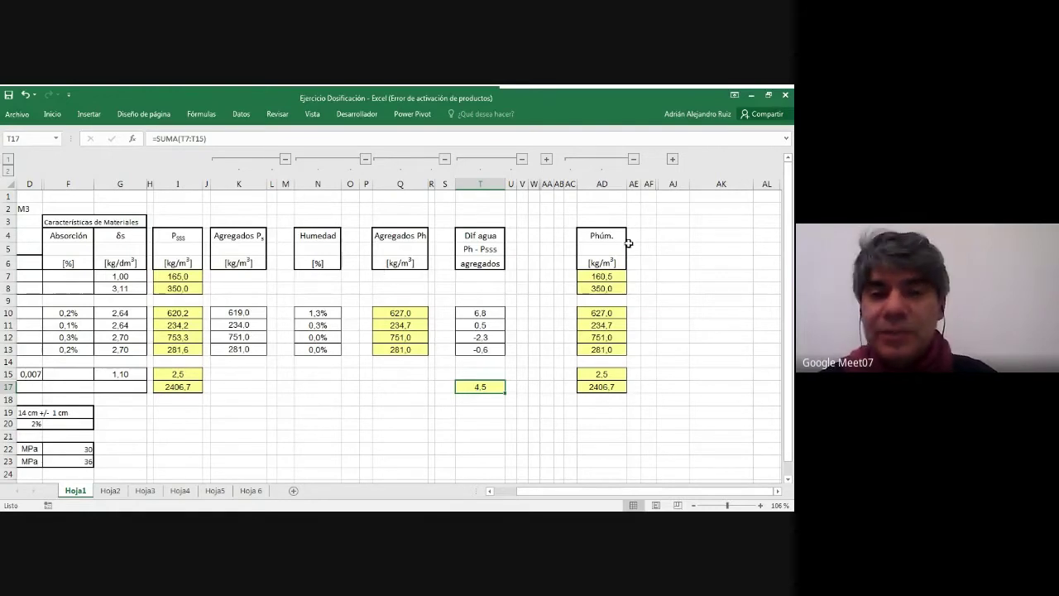
Collapse the Dif agua, Agregados Ph, Humedad and Agregados Ps columns so Psss and Phúm. stand side by side
click(522, 161)
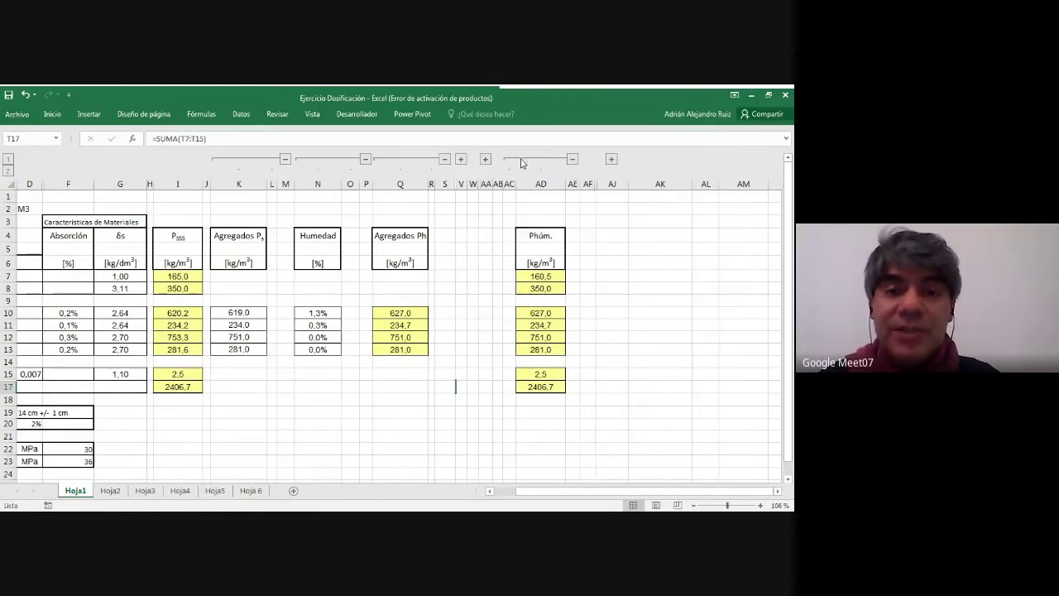
click(444, 160)
click(365, 159)
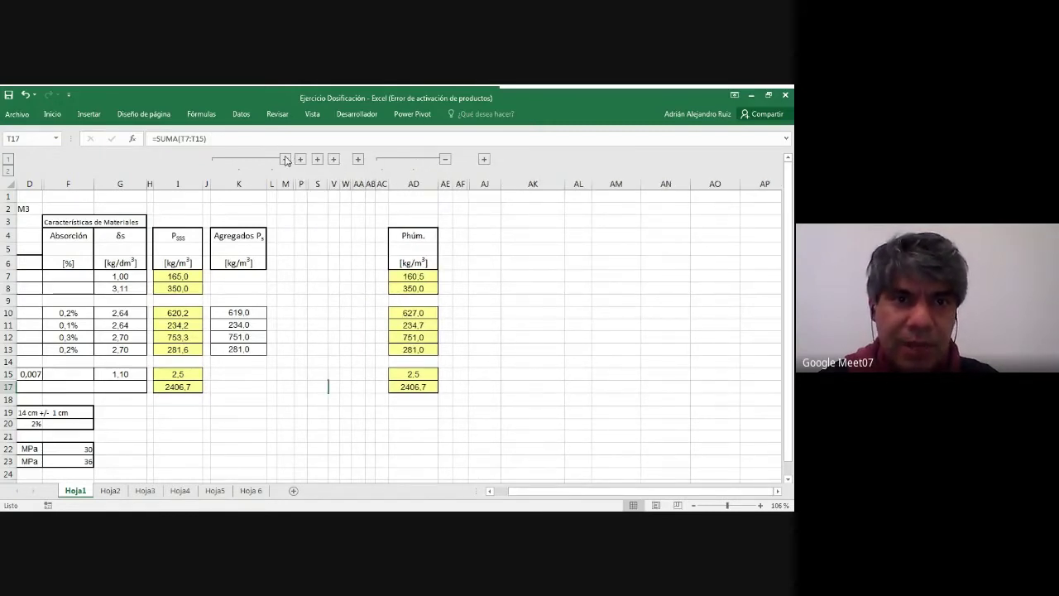
click(286, 160)
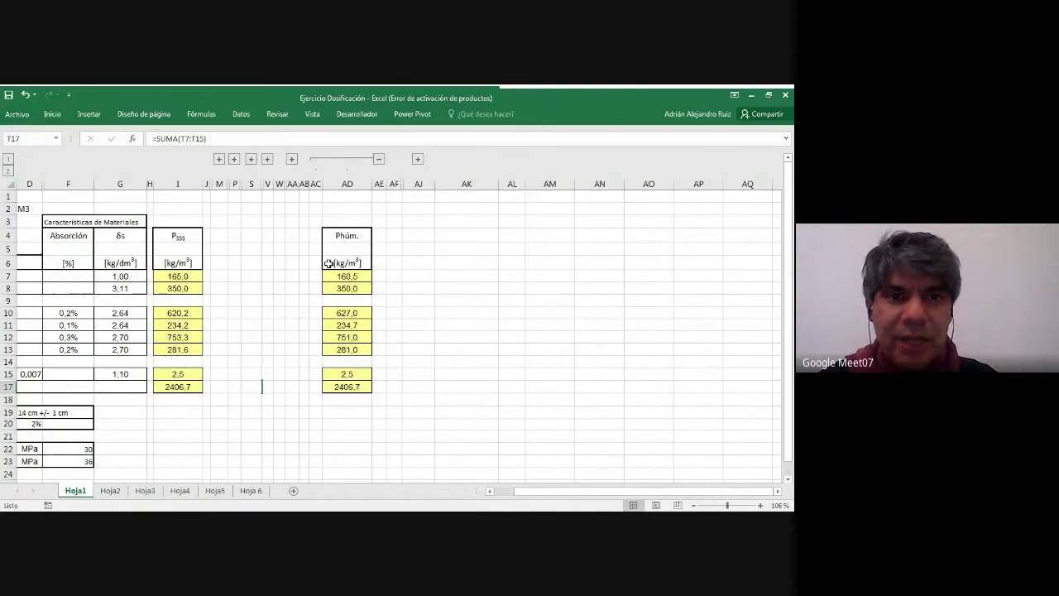
Review the aggregates' wet weights in AD10:AD13 and reveal the Humedad column N beside the component names
drag(350, 237, 350, 387)
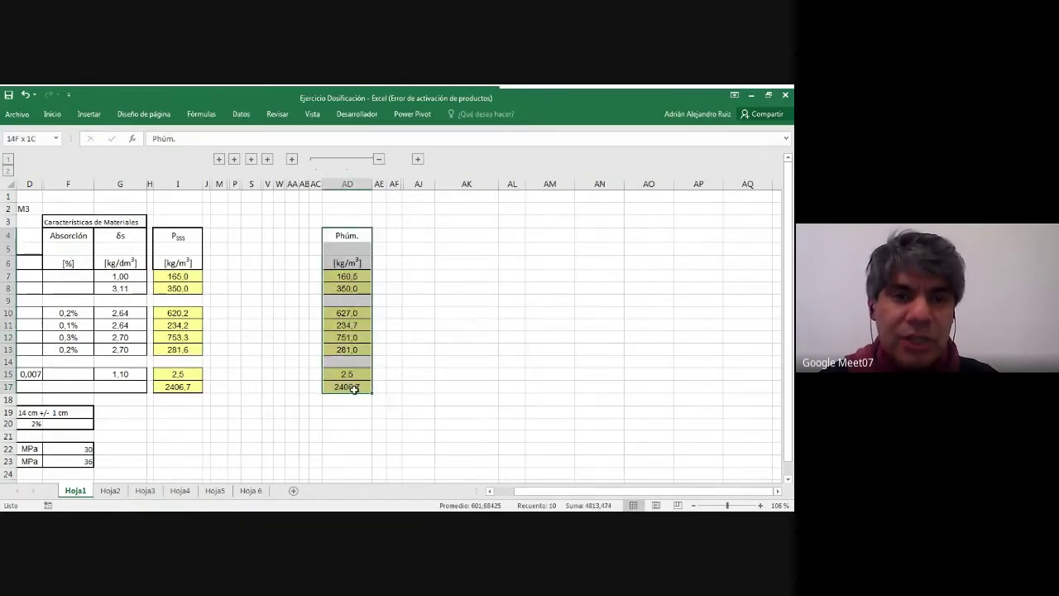
click(336, 311)
drag(347, 312, 350, 349)
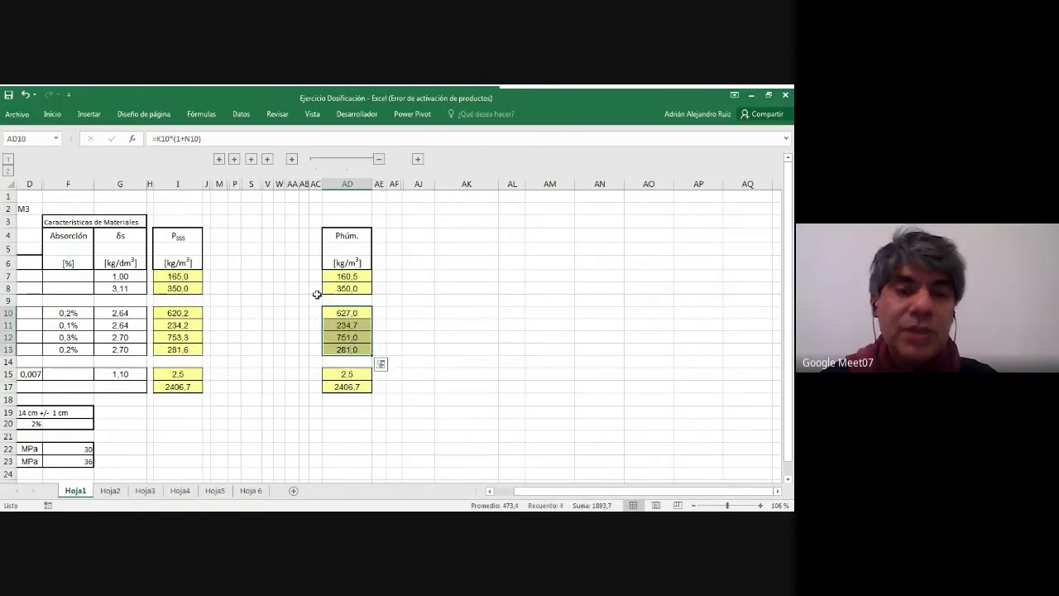
click(234, 158)
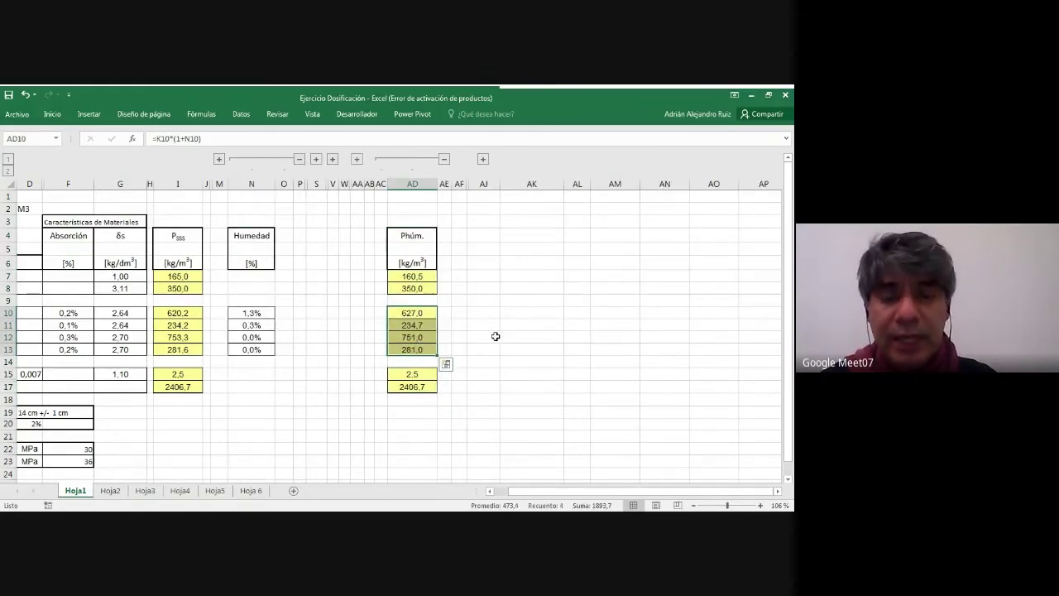
drag(547, 492, 527, 491)
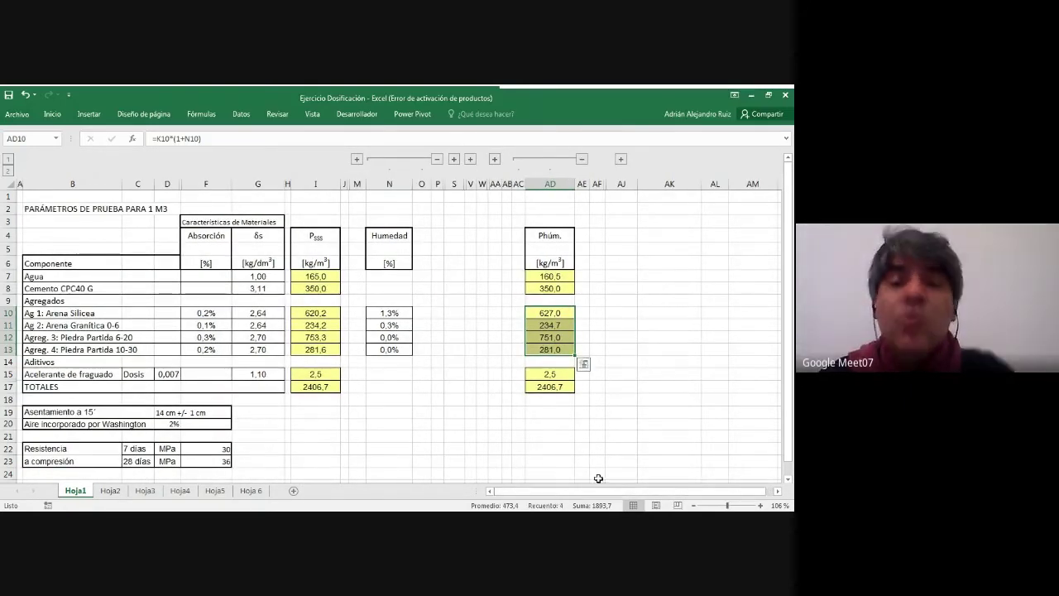
Reveal the collapsed CARGAS INICIALES columns and inspect the trial batch volume in AG5
click(619, 159)
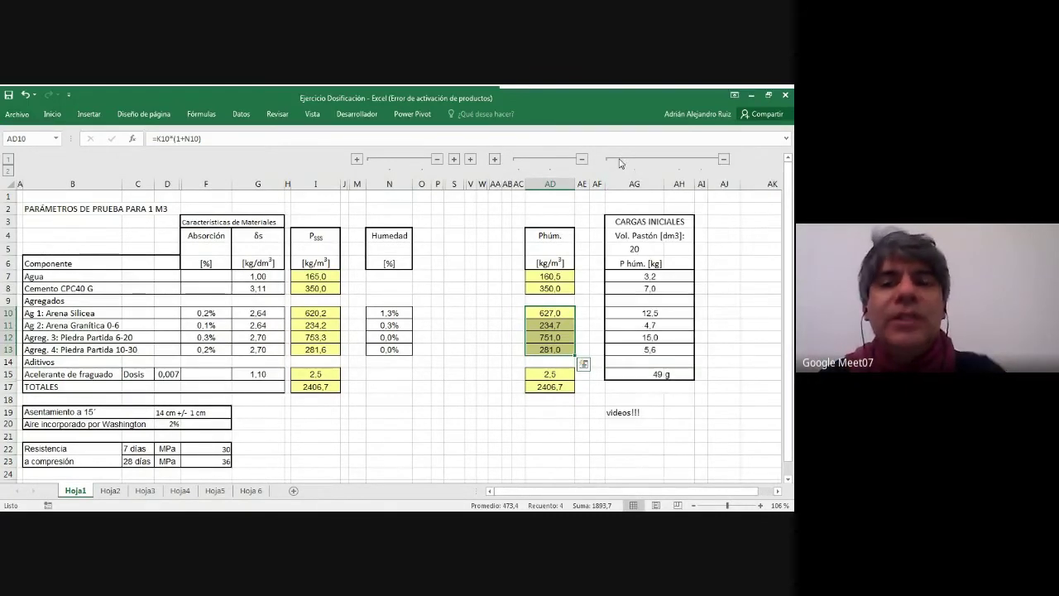
click(637, 222)
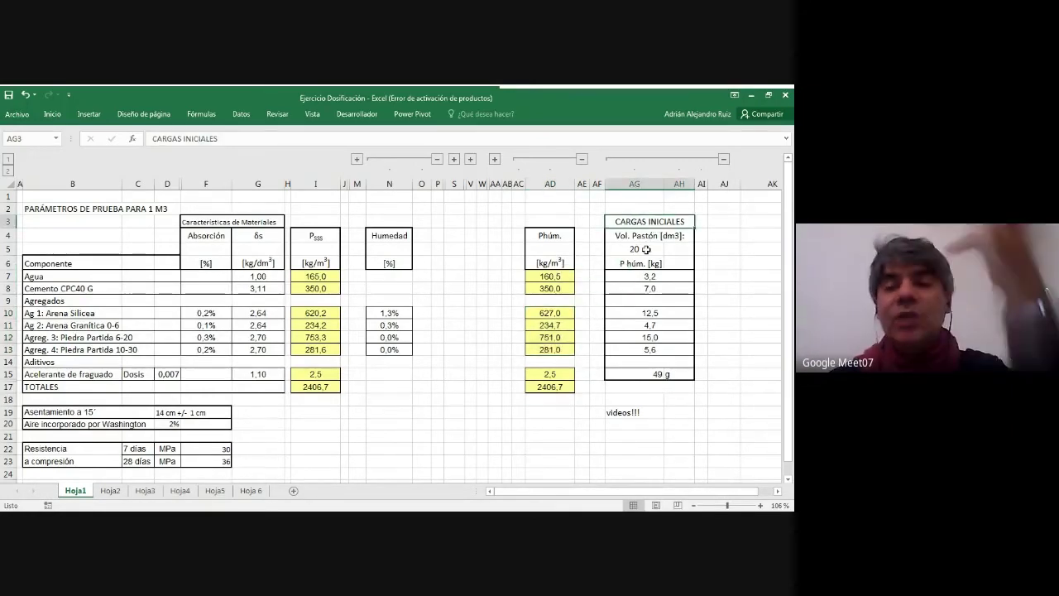
click(645, 249)
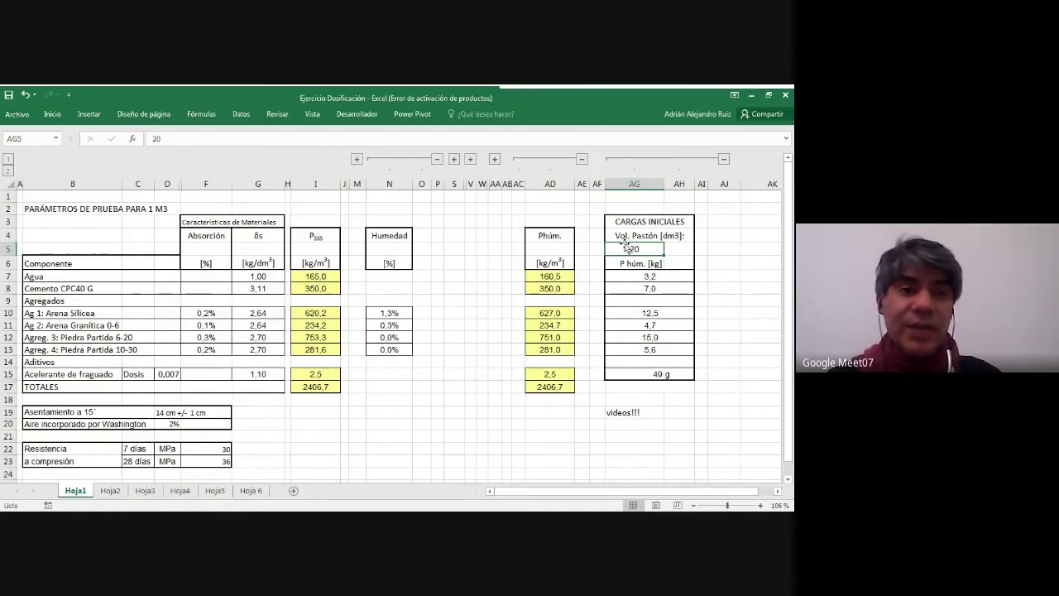
Highlight the trial batch volume cell AG5 with a yellow fill
click(52, 113)
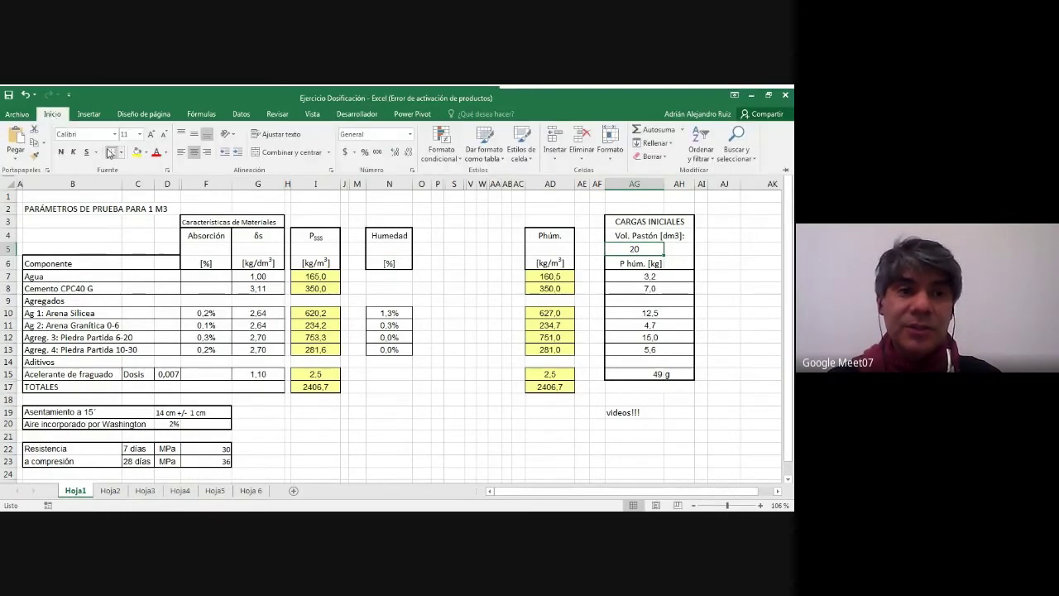
click(136, 152)
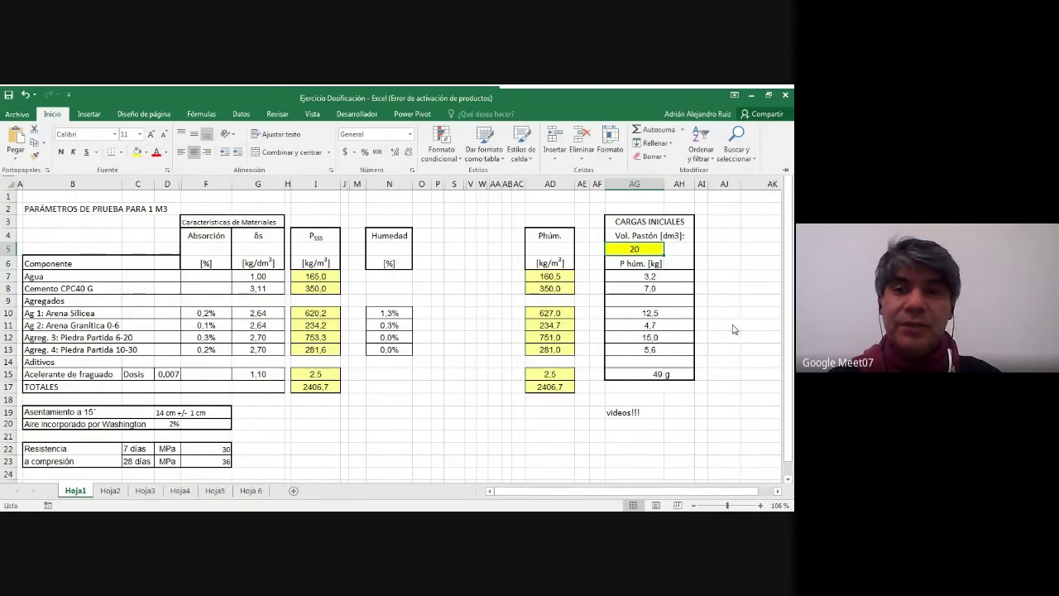
click(707, 329)
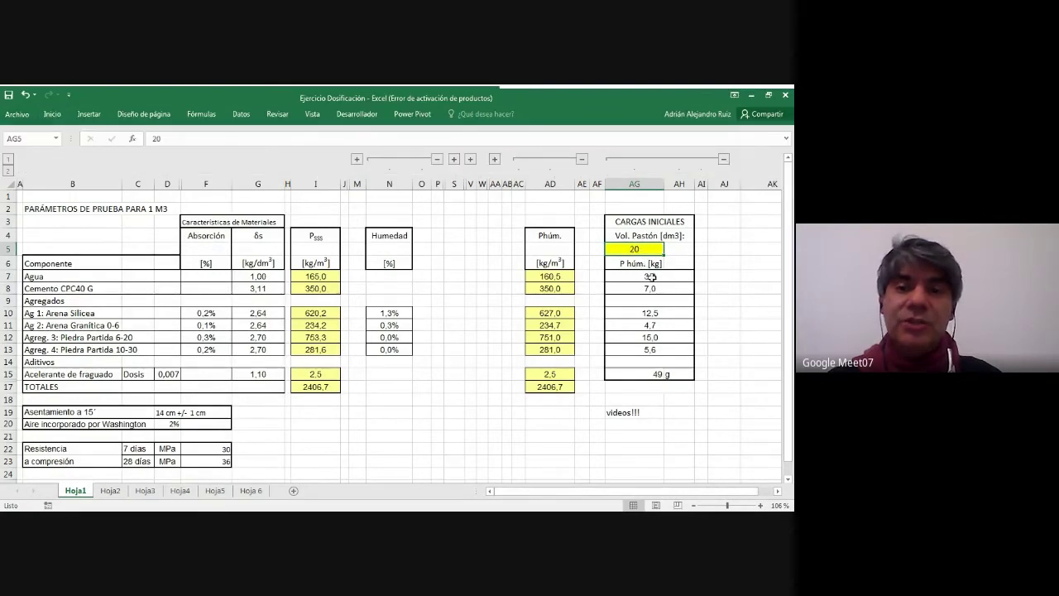
Review the P húm. load column AG7:AG15 and inspect the formulas for the water and cement loads
click(651, 276)
drag(651, 277, 654, 374)
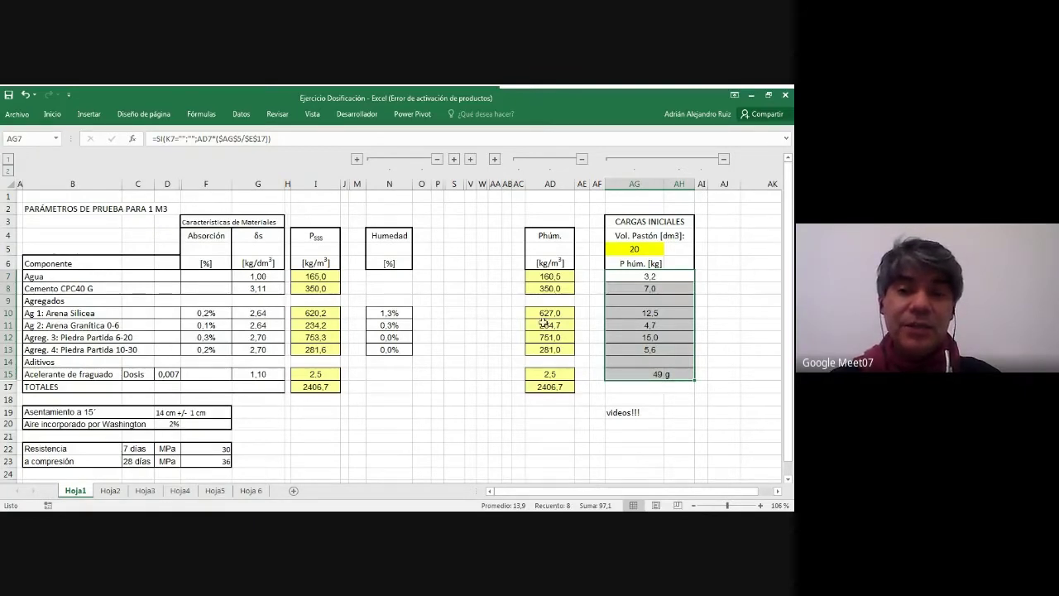
click(660, 280)
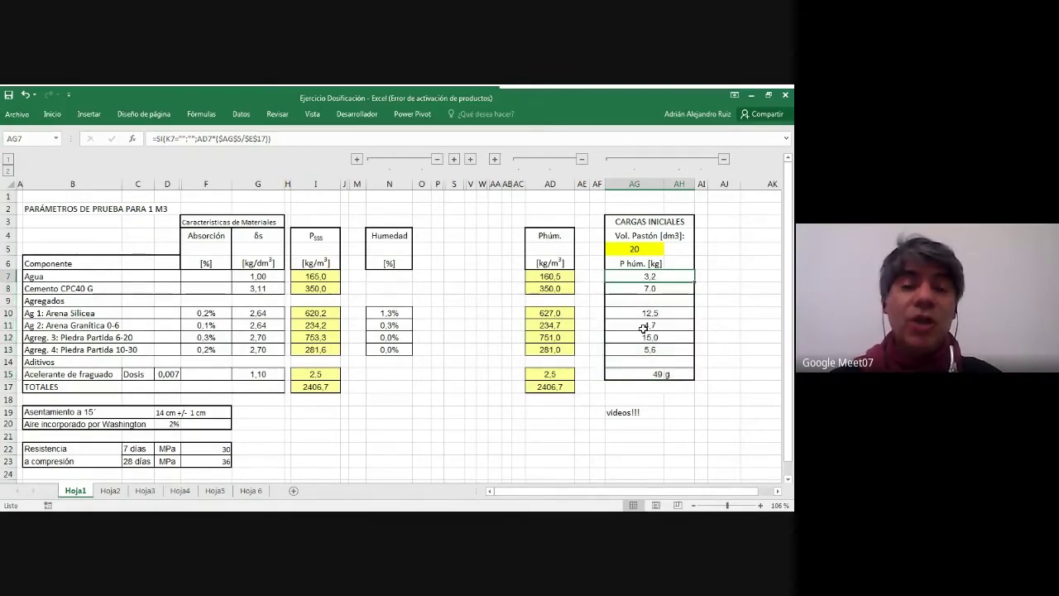
click(642, 291)
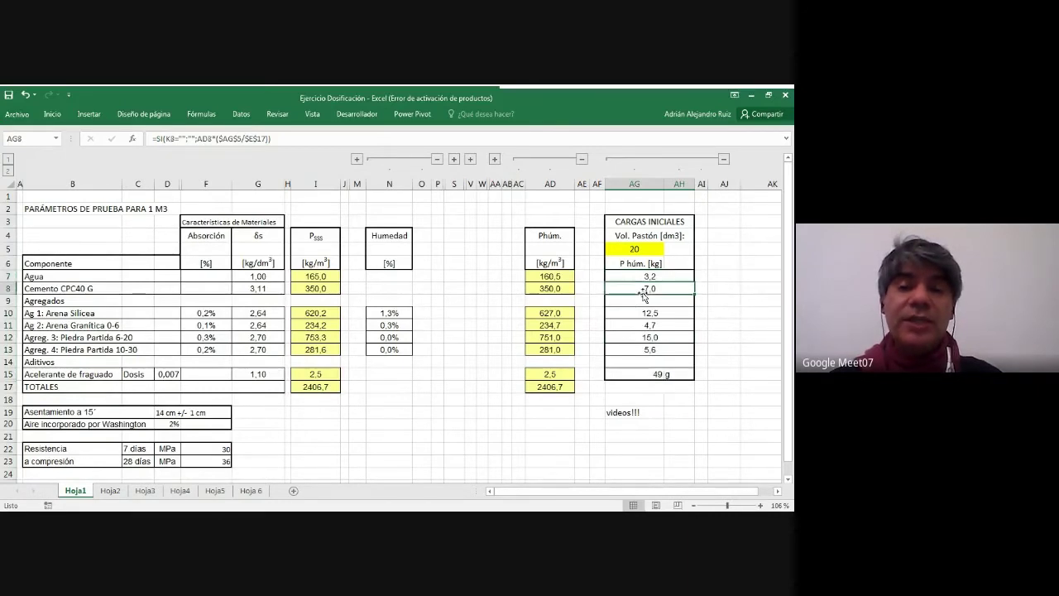
Inspect the load formulas of the four aggregates in AG10:AG13 and check the setting accelerator's load
click(645, 312)
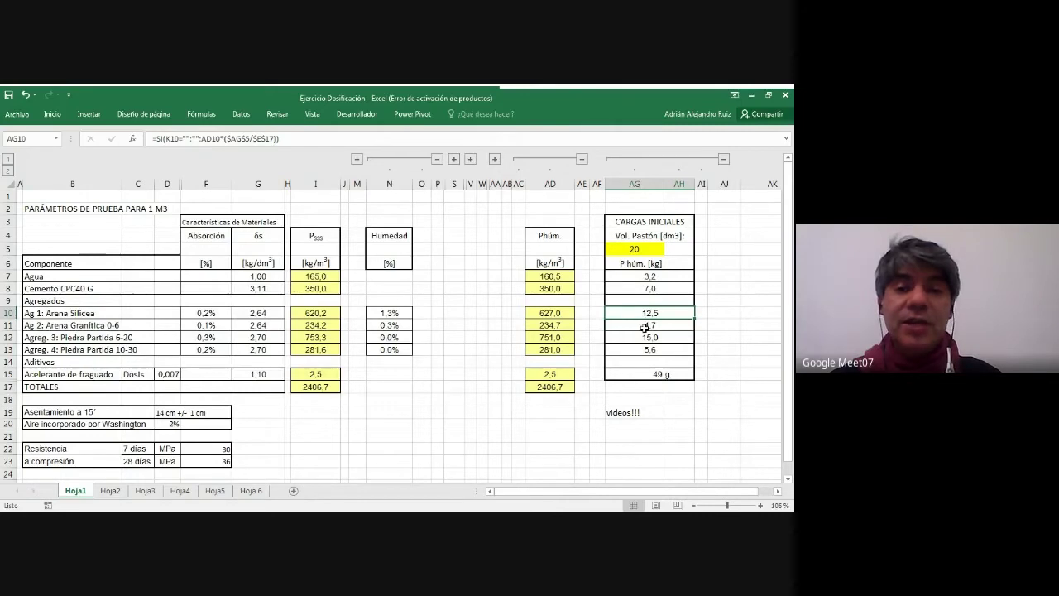
click(644, 327)
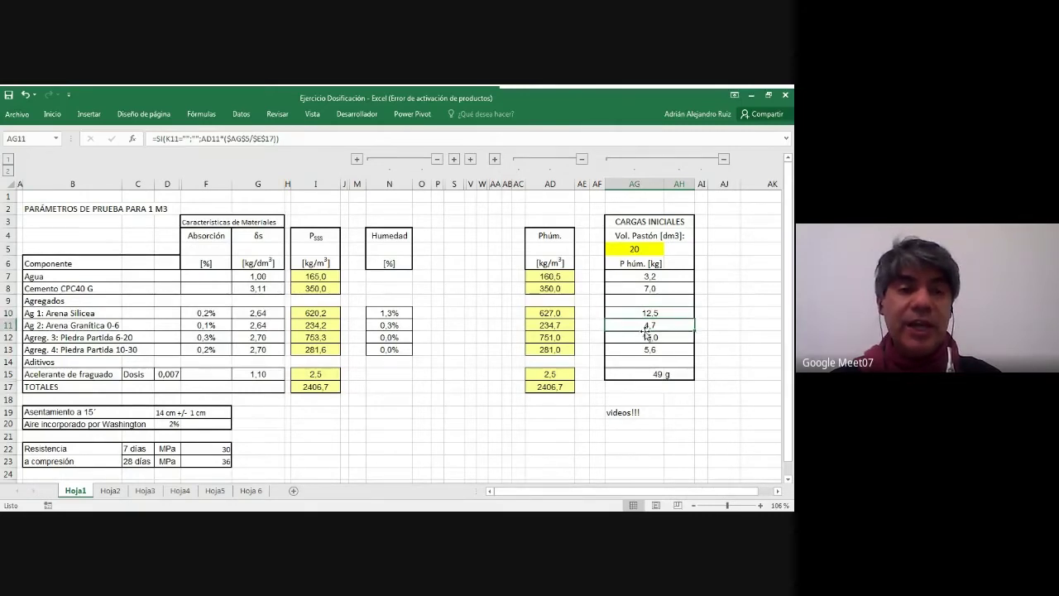
click(645, 337)
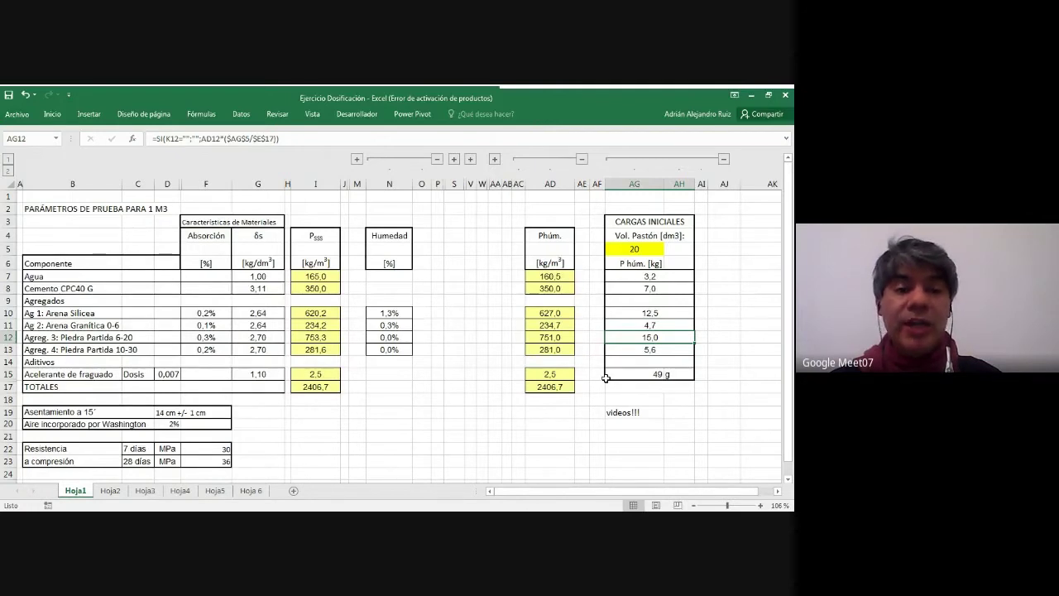
click(638, 351)
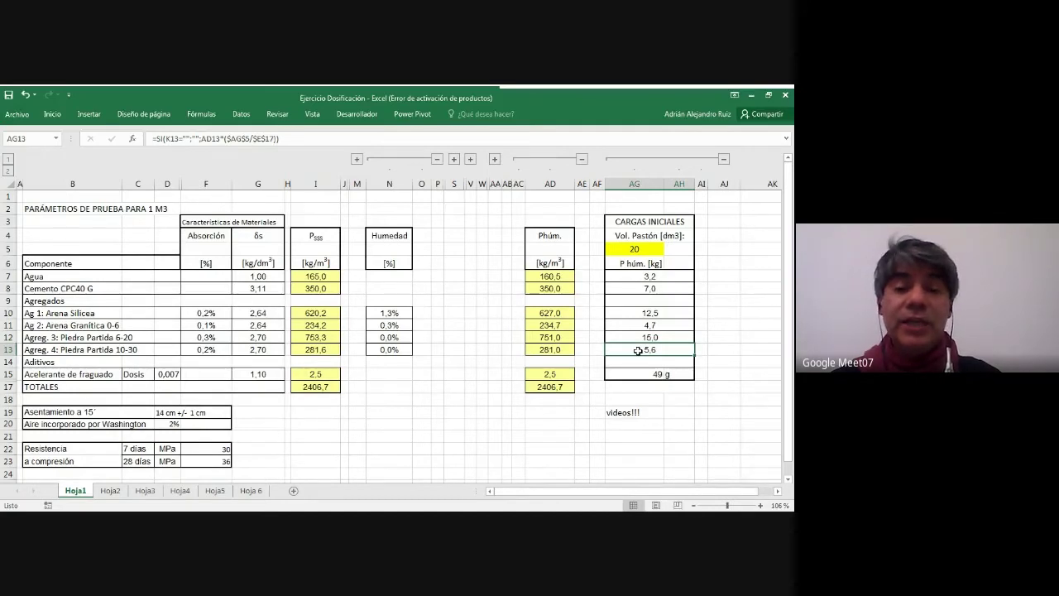
drag(661, 312, 668, 349)
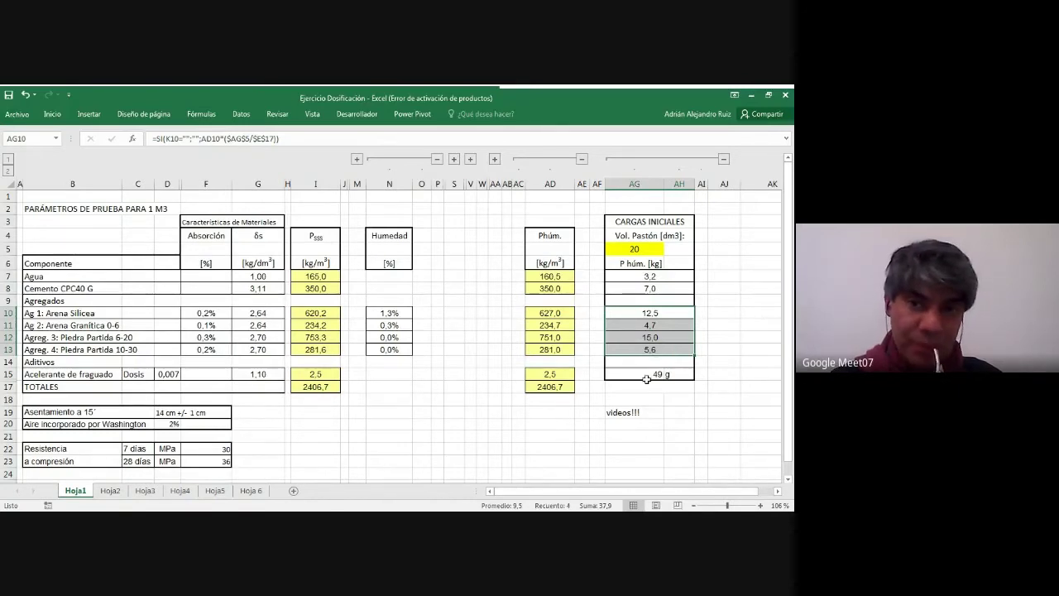
click(648, 381)
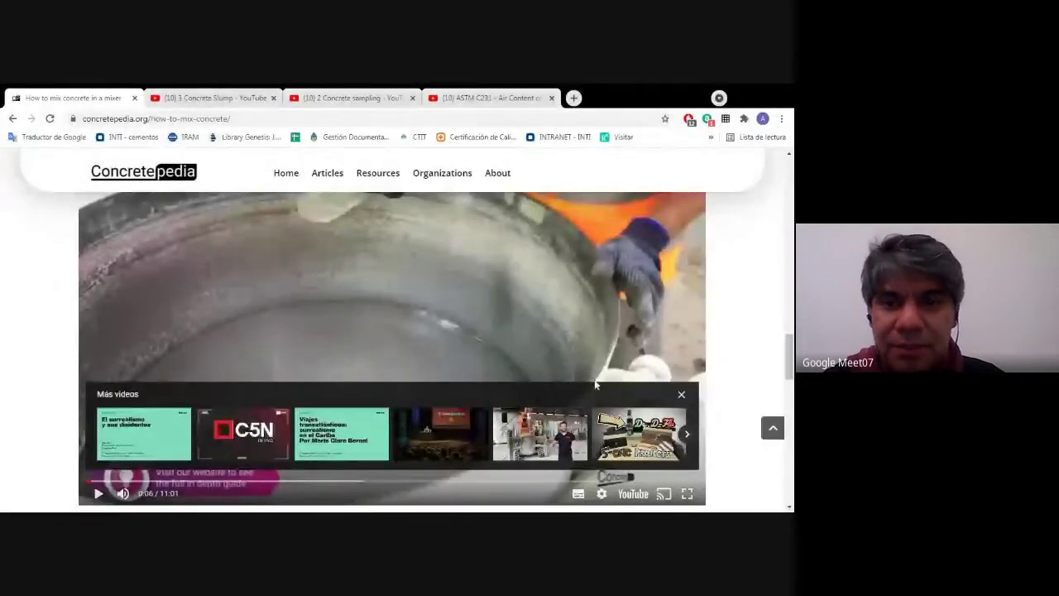
Dismiss the suggested videos on the Concretepedia page and play "How to mix concrete" full screen from its start
click(683, 396)
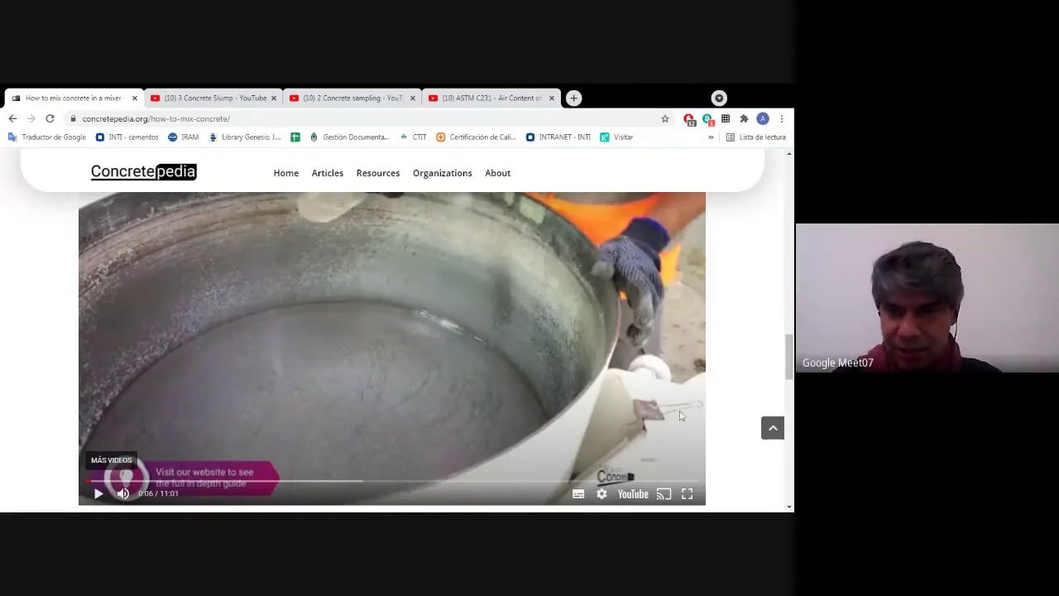
click(687, 494)
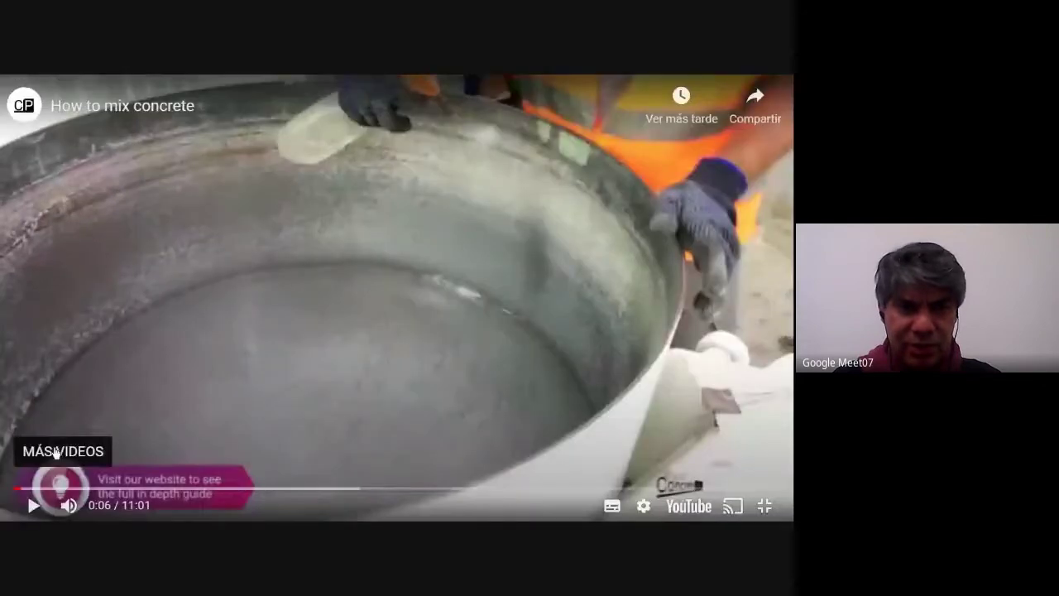
click(34, 508)
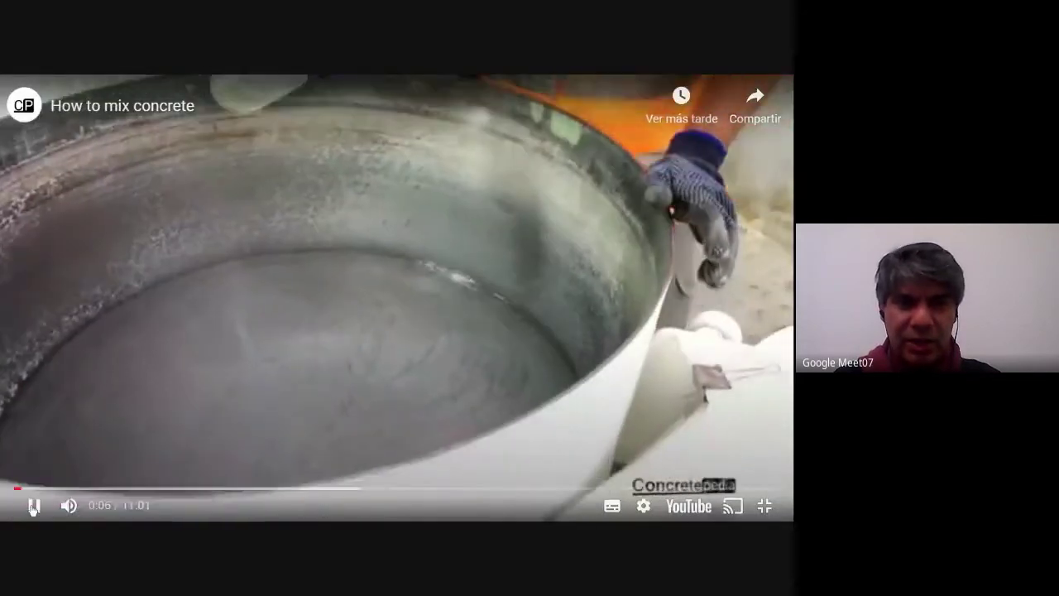
drag(22, 494, 15, 493)
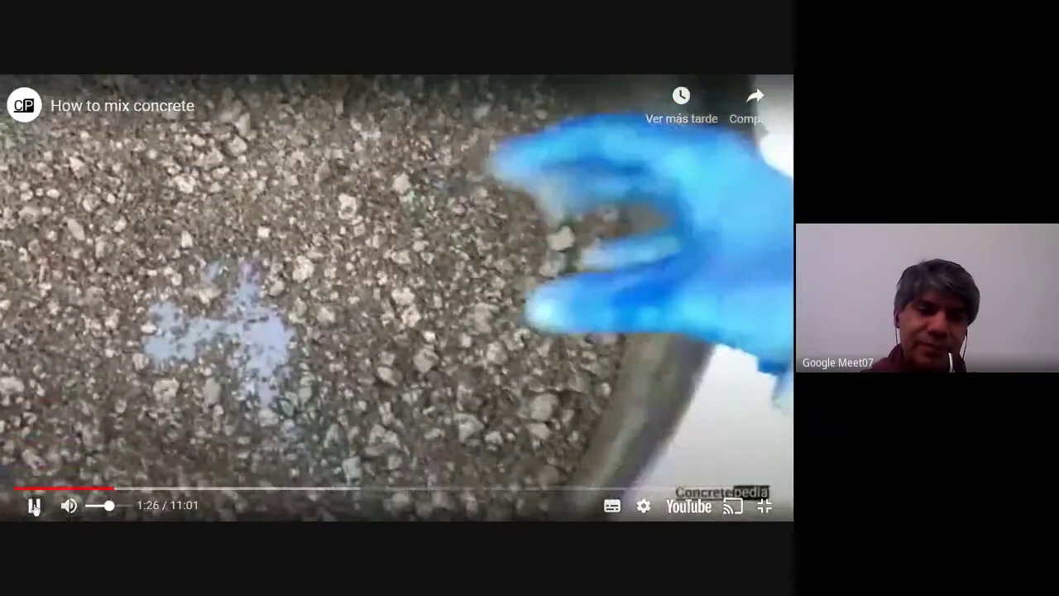
Watch the mixing video with pauses at 1:26, 1:34 and 3:32, and leave full screen at the last one
click(34, 507)
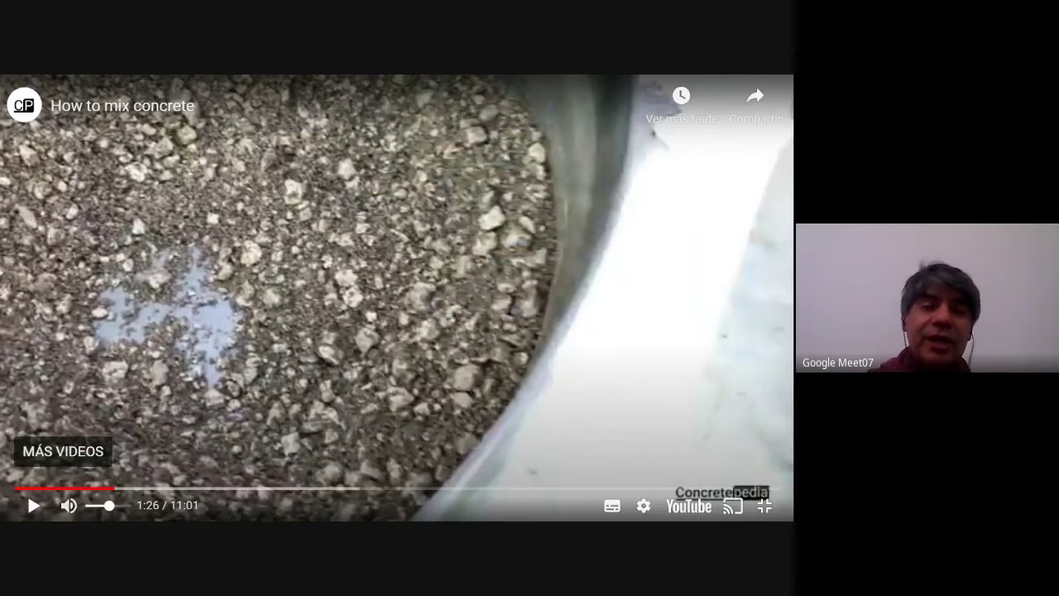
click(34, 507)
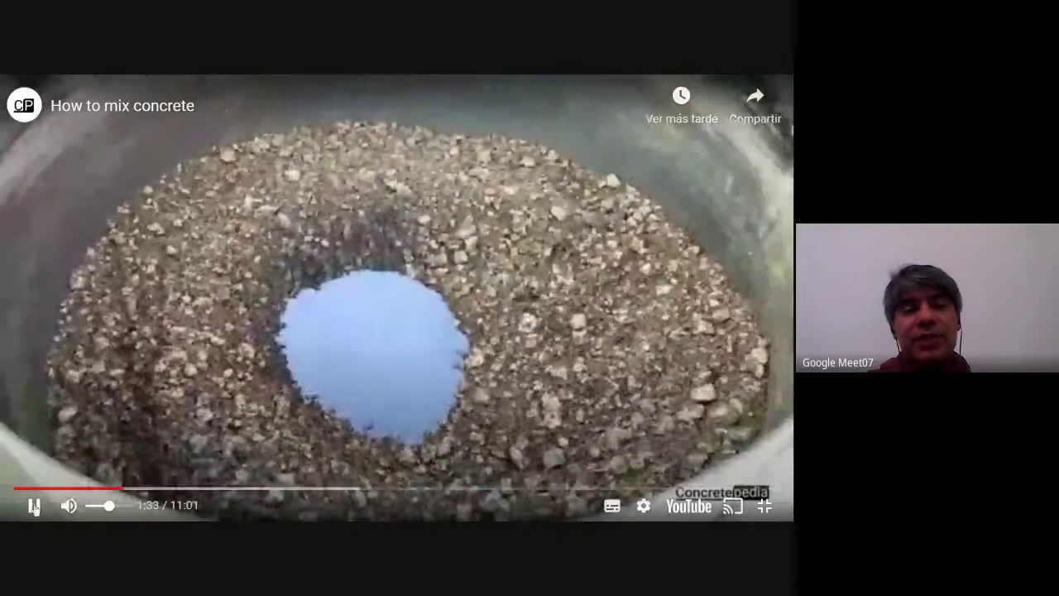
click(33, 505)
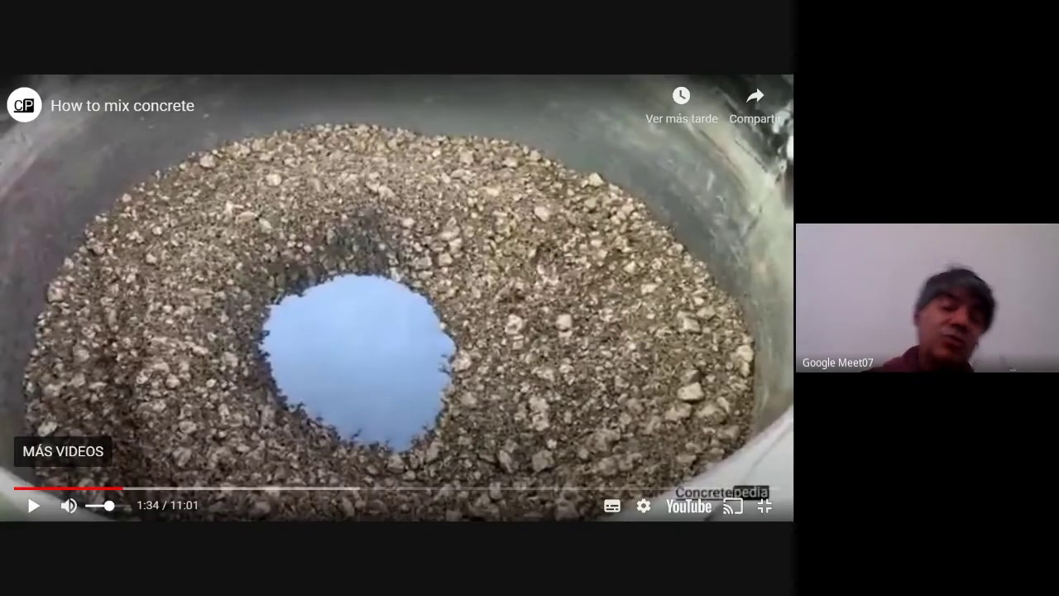
click(34, 506)
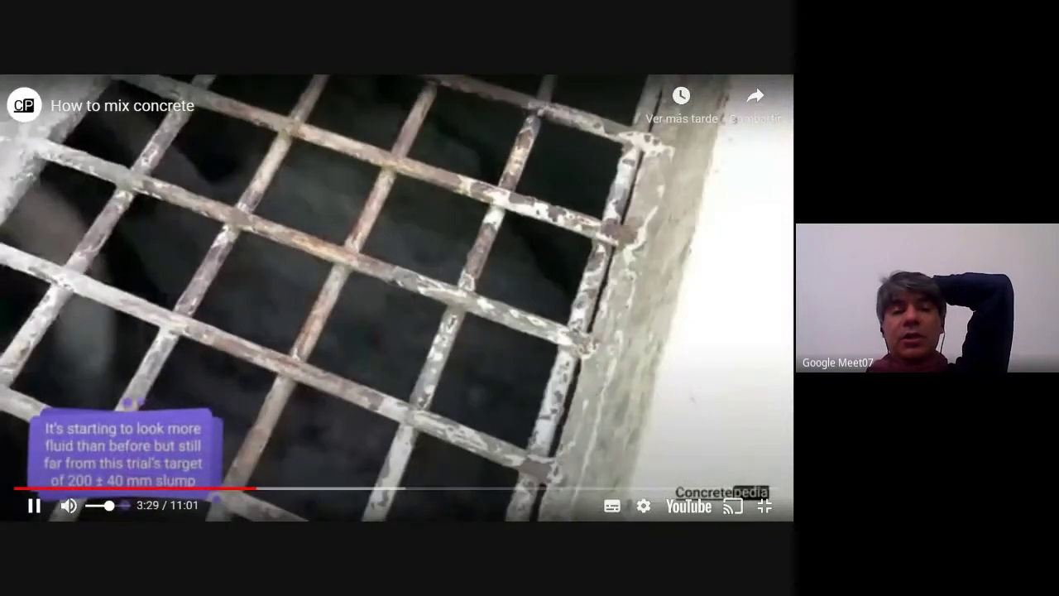
key(space)
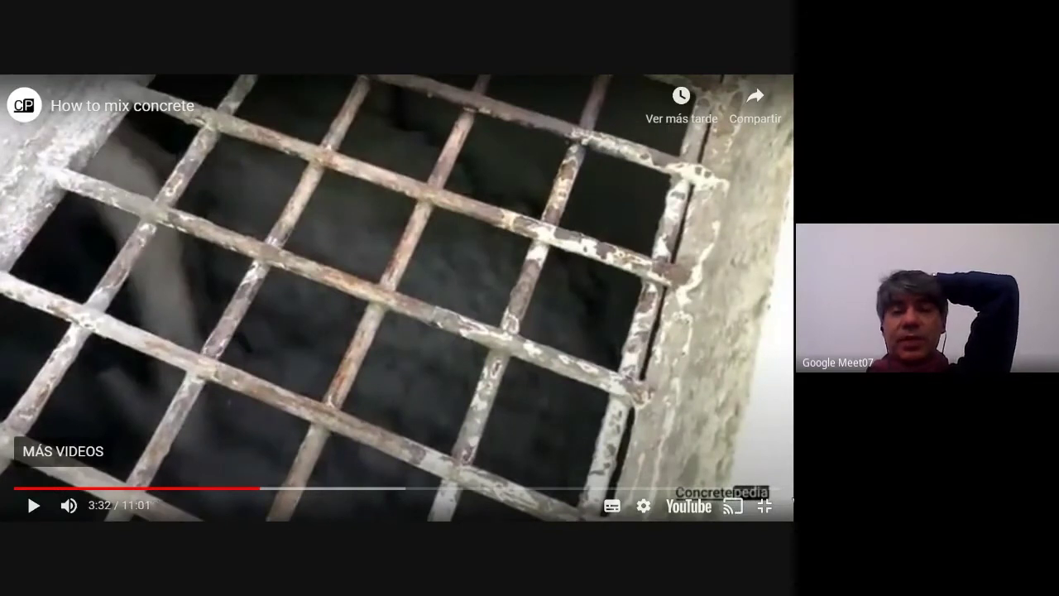
click(764, 506)
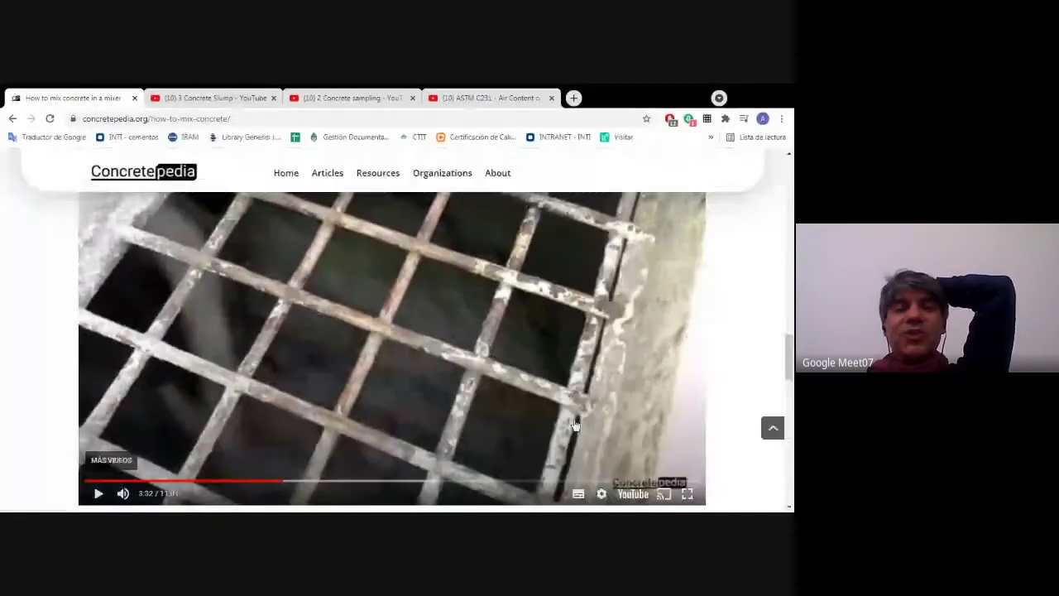
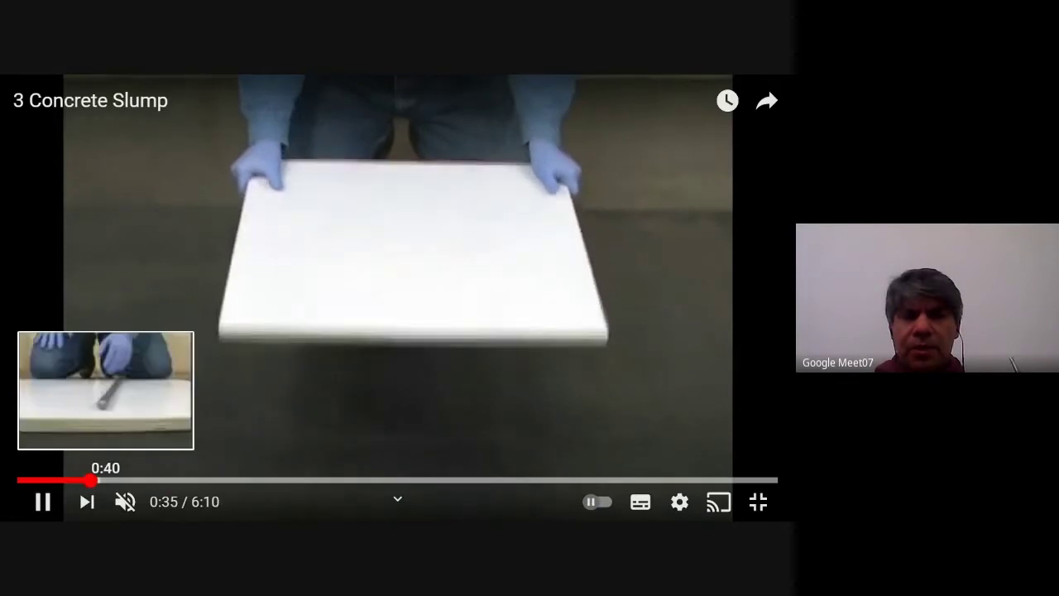
Skip ahead in the "3 Concrete Slump" video to the part on filling the mold in three layers
click(100, 479)
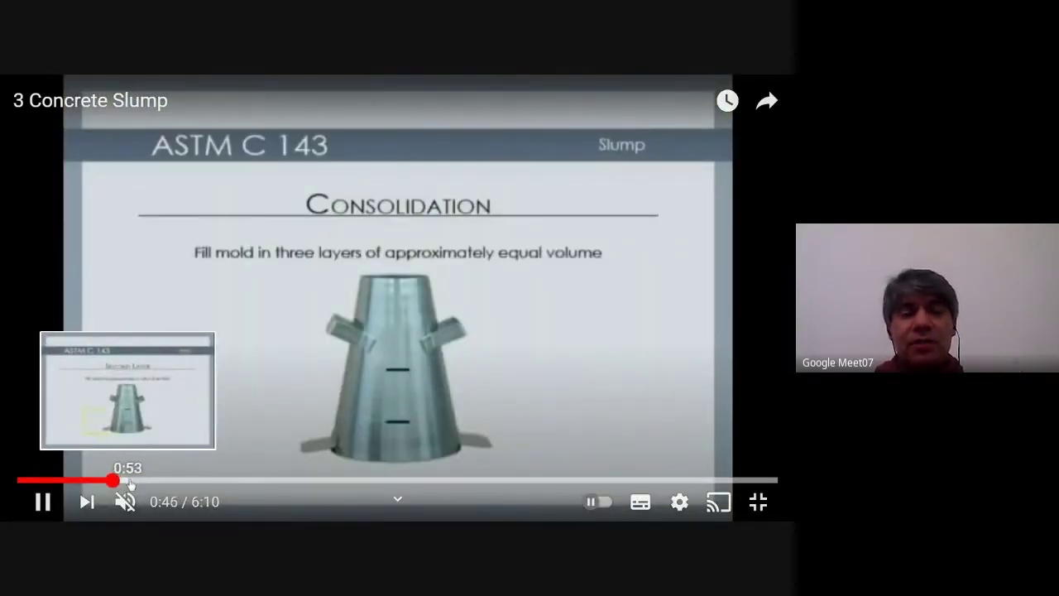
click(130, 481)
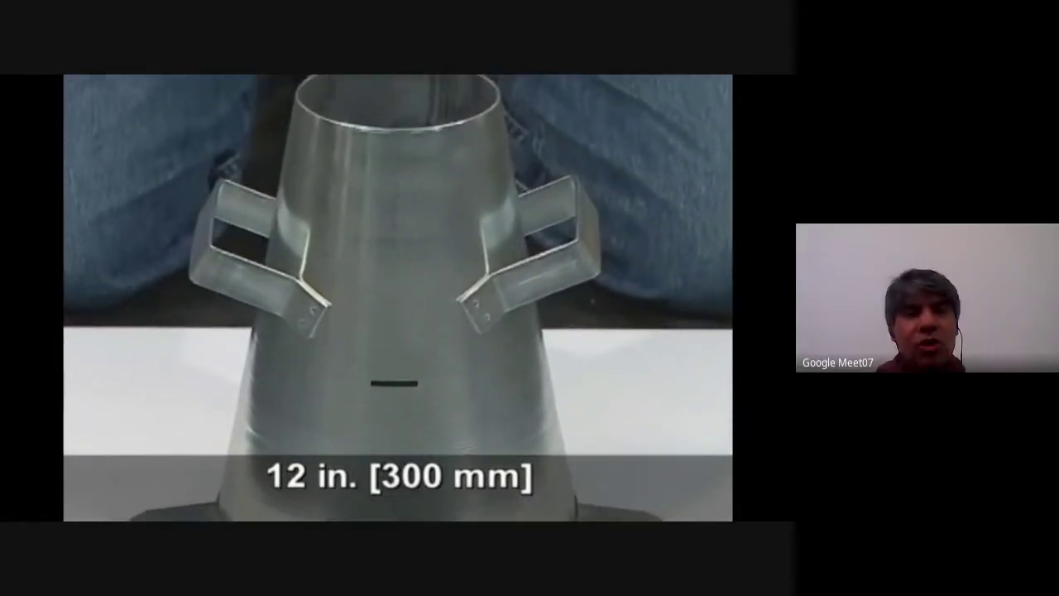
mouse_move(207, 495)
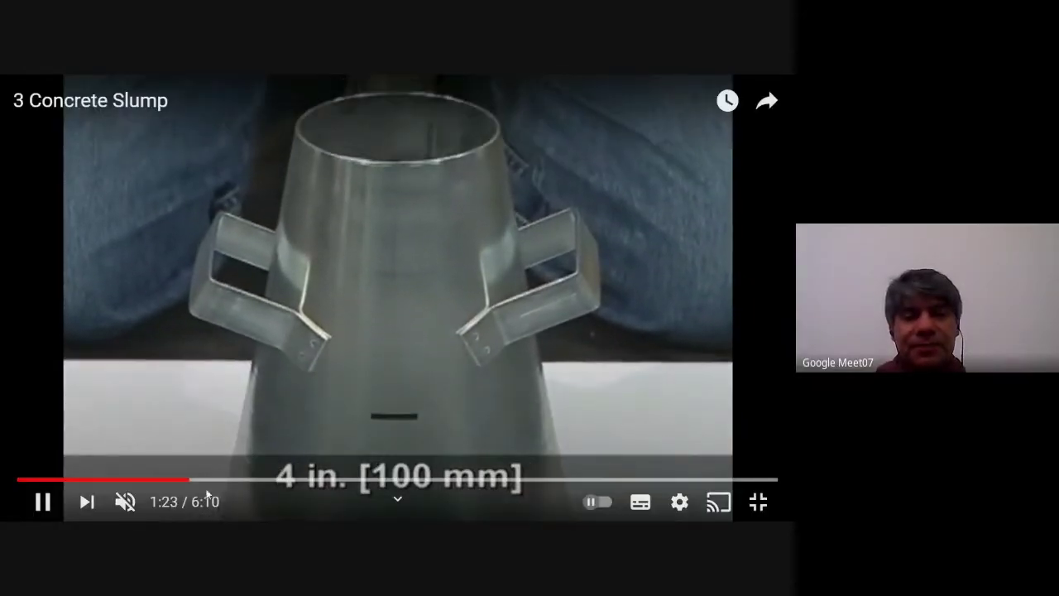
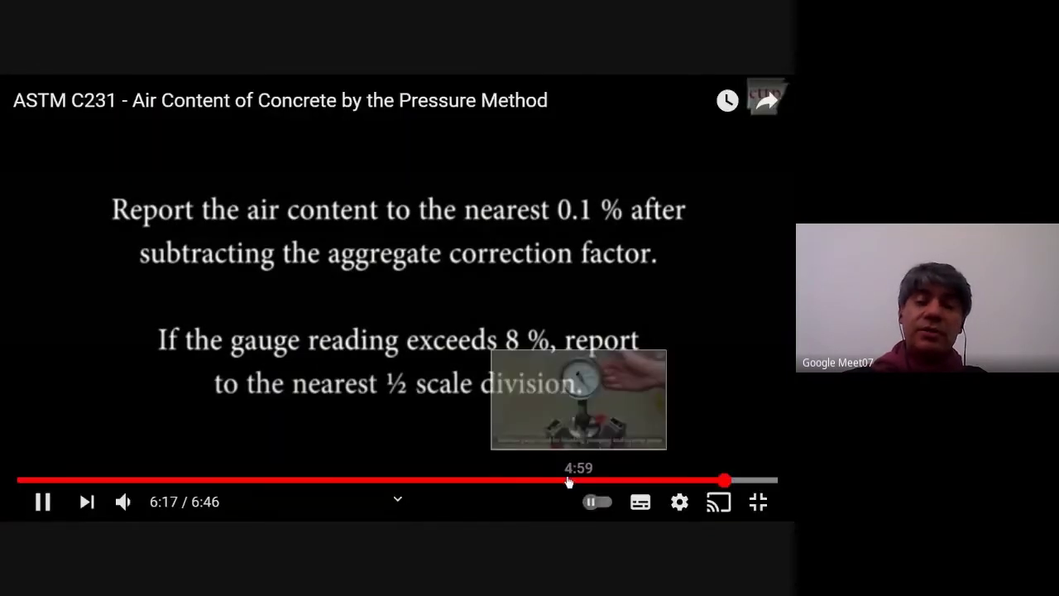
Rewind the ASTM C231 air content video to 4:53 and on to 3:11, and leave full screen
click(567, 480)
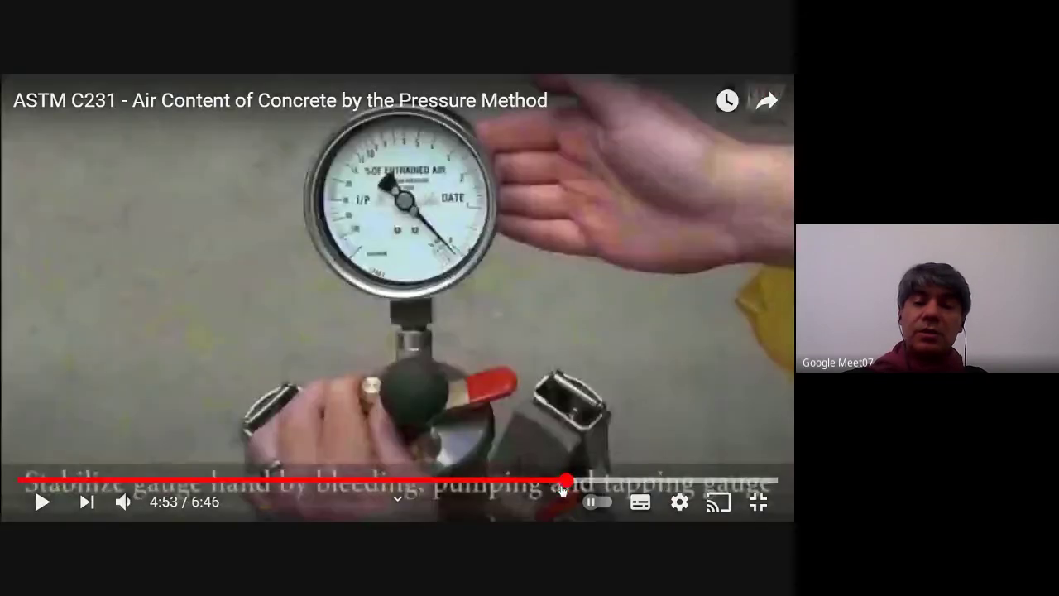
drag(565, 483, 377, 493)
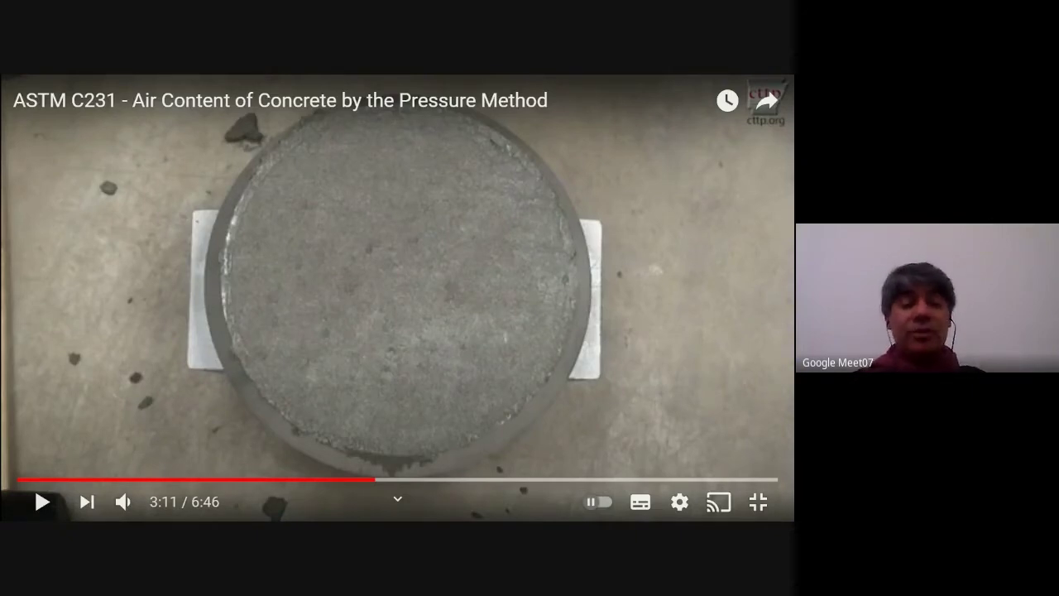
click(759, 503)
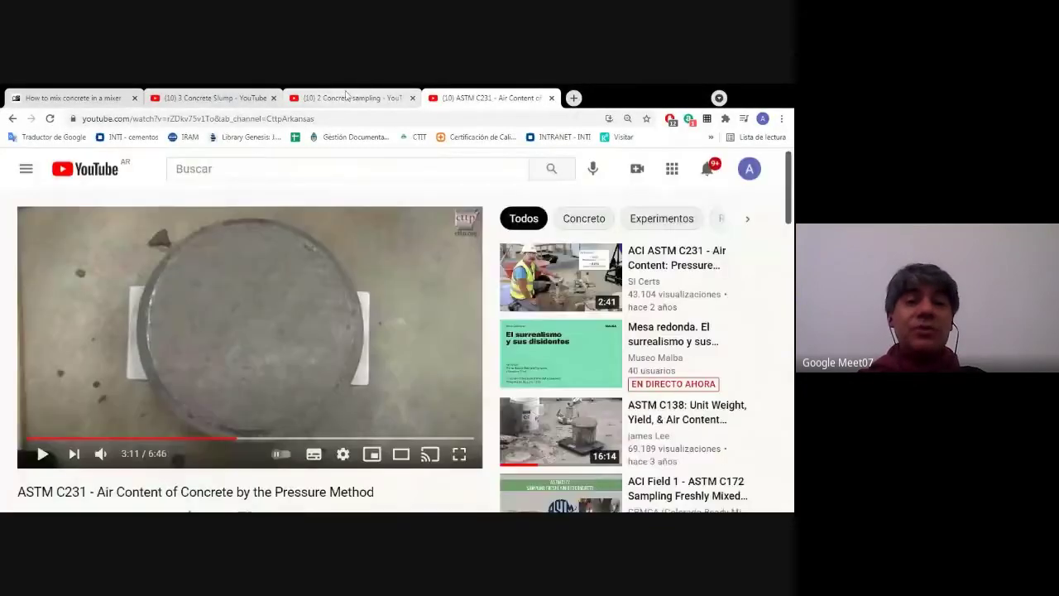
Go back over the open sampling, slump and air content videos and return to the "How to mix concrete" page
click(347, 98)
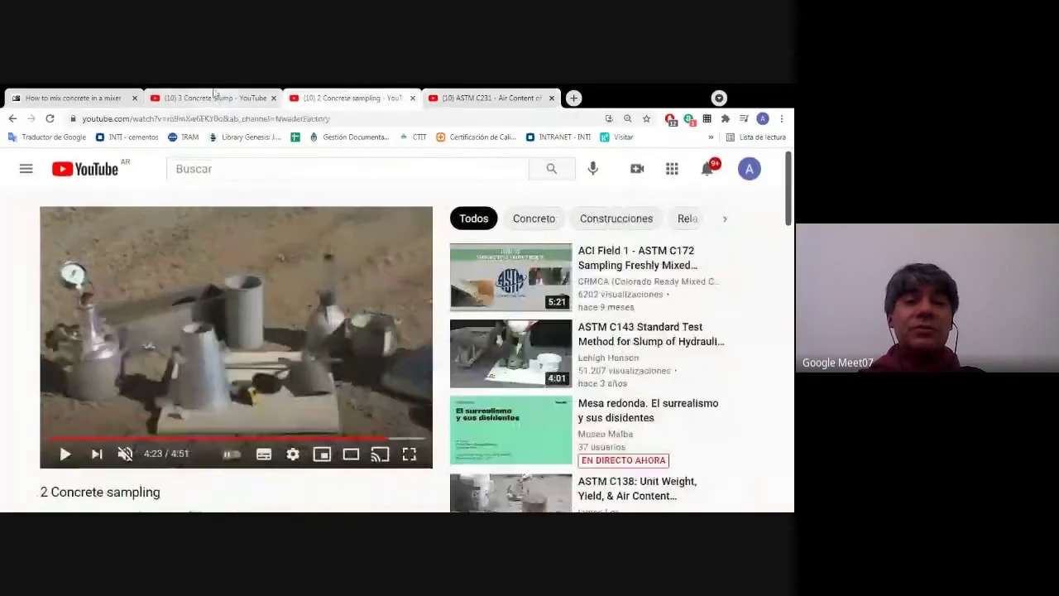
key(ctrl+shift+Tab)
click(377, 98)
click(465, 107)
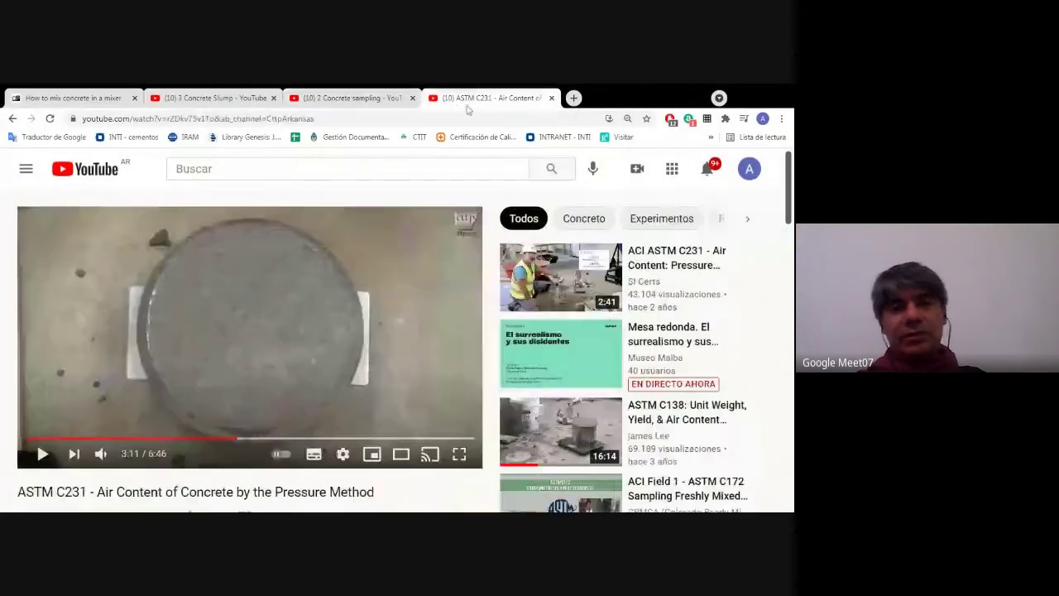
click(189, 98)
click(93, 94)
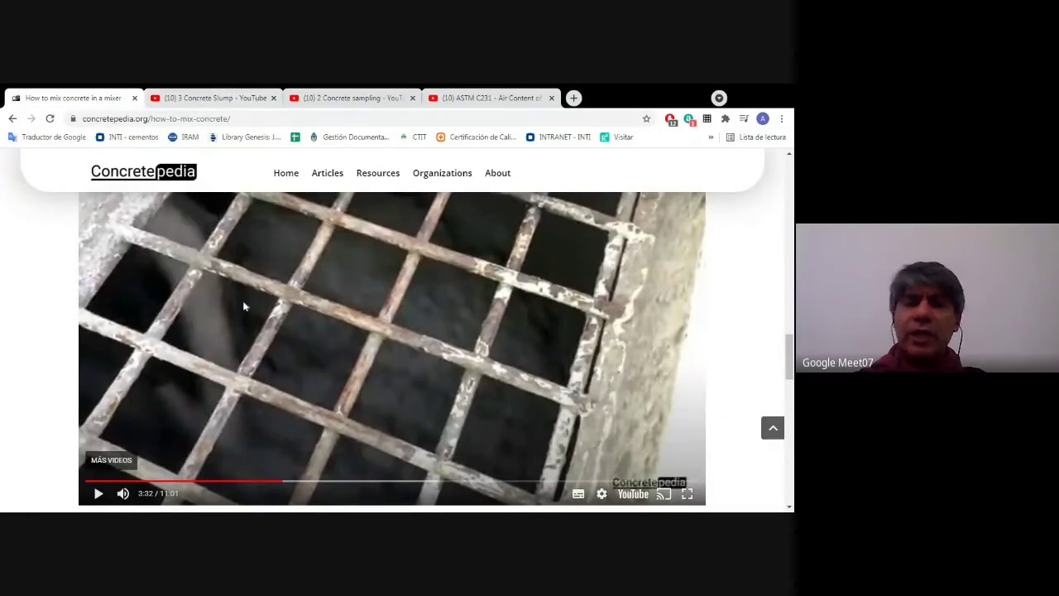
Show the whiteboard with the handwritten PUV formula and return to the Excel workbook at sheet Hoja2
key(alt+Tab)
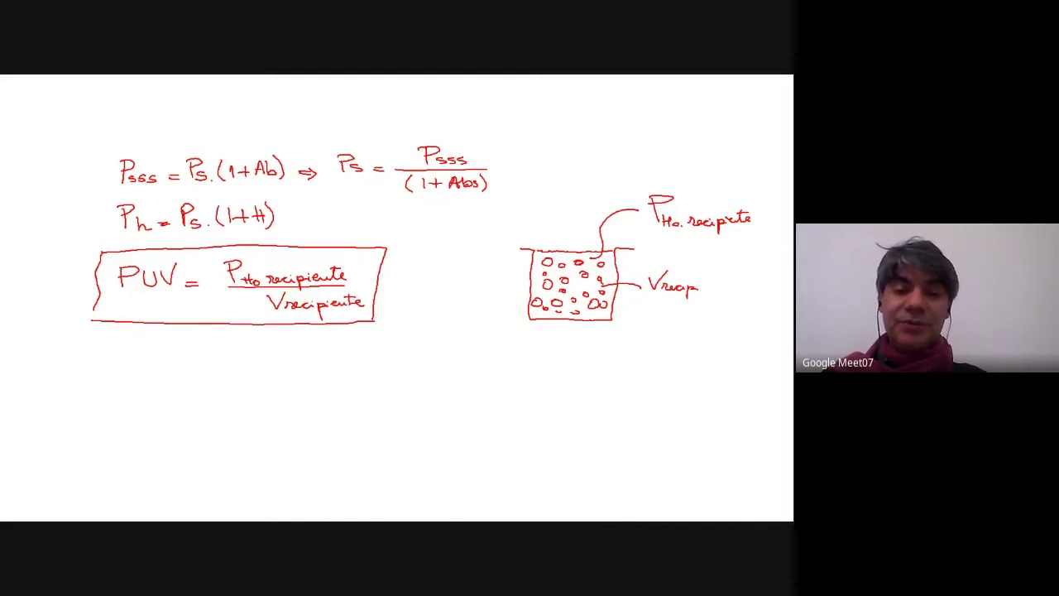
key(alt+Tab)
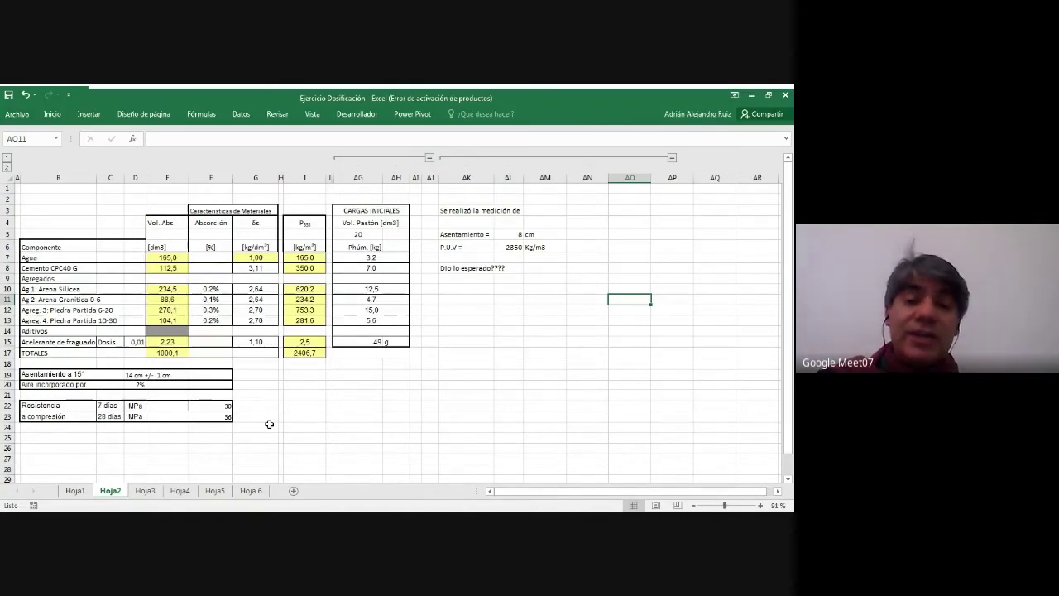
Open sheet Hoja3 and go over clause 4.6.6.3, the measured P.U.V and the total of the PSSS column
click(150, 493)
scroll(255, 434, up, 1)
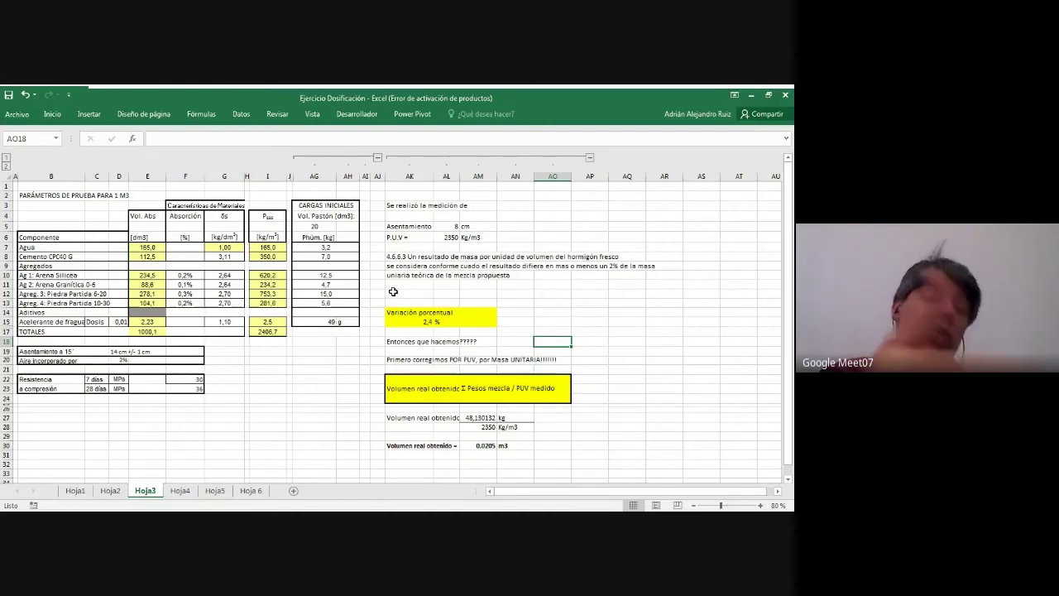
click(400, 257)
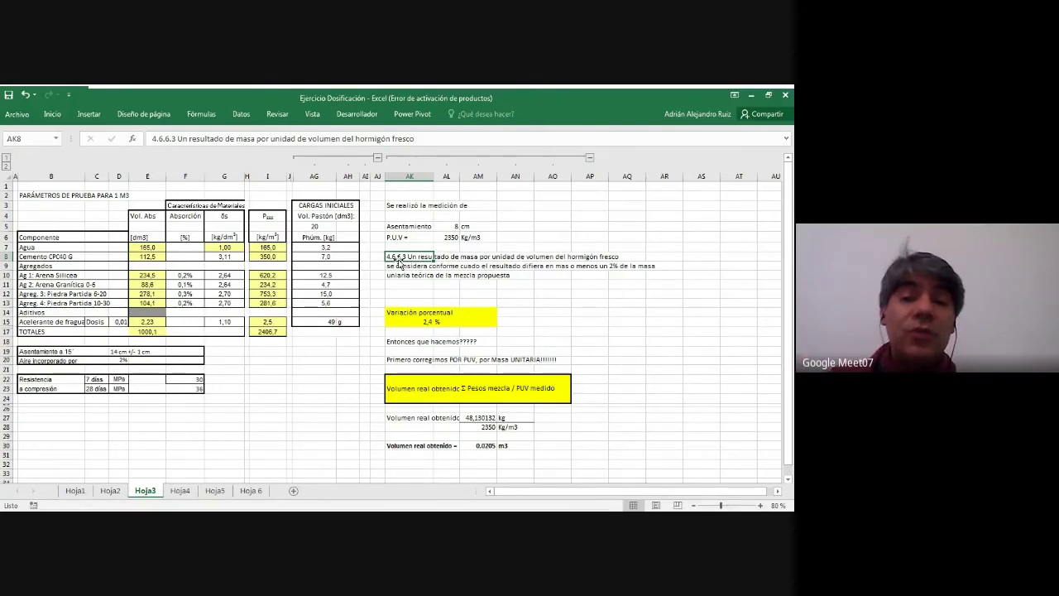
click(403, 296)
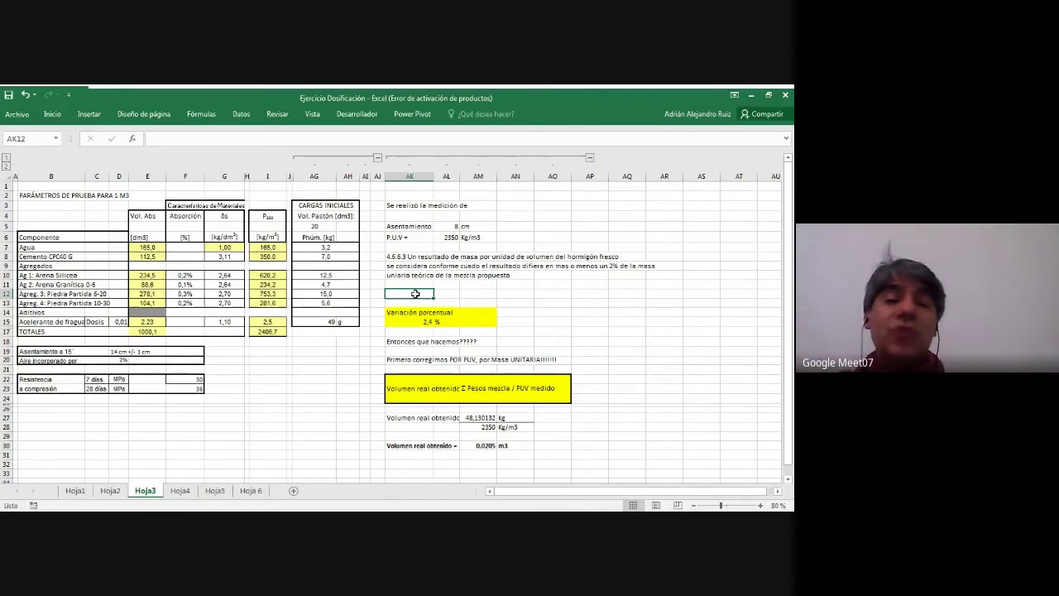
click(447, 236)
click(278, 332)
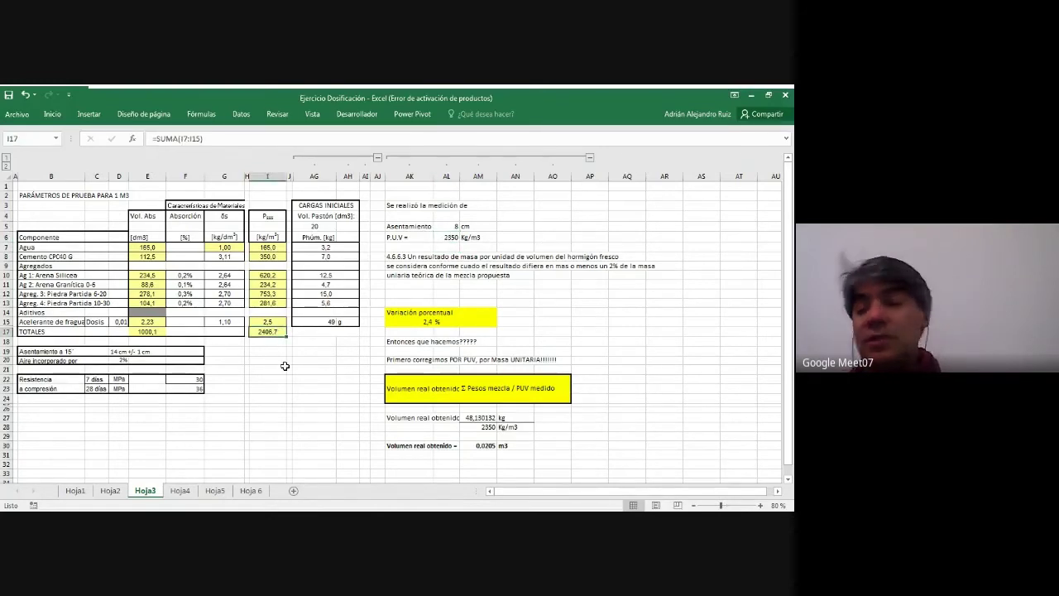
Remove the inner vertical border between cells E22 and F22 and add a bottom border beneath them
click(185, 379)
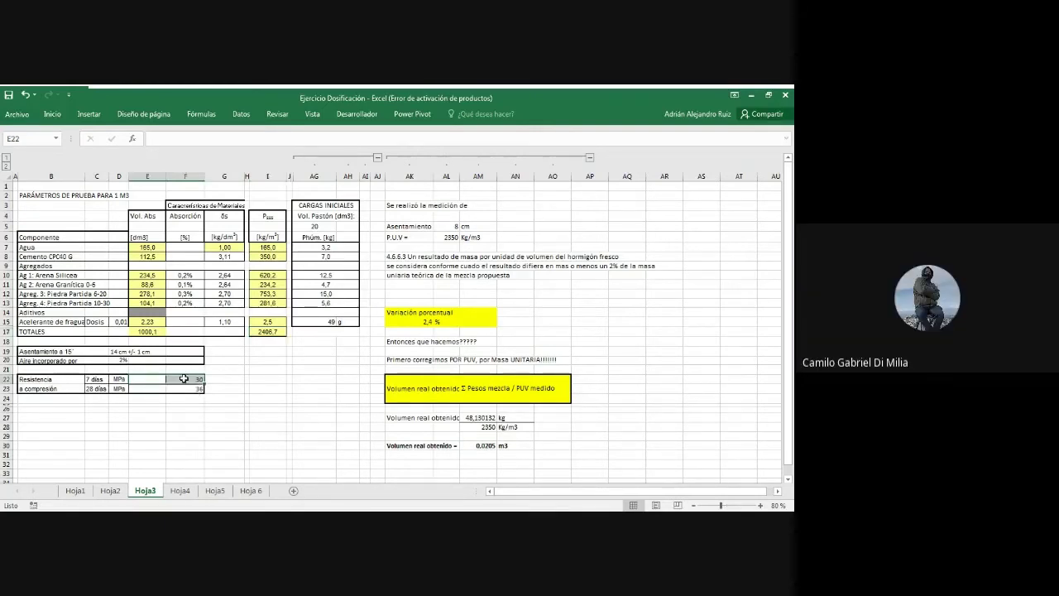
key(ctrl+1)
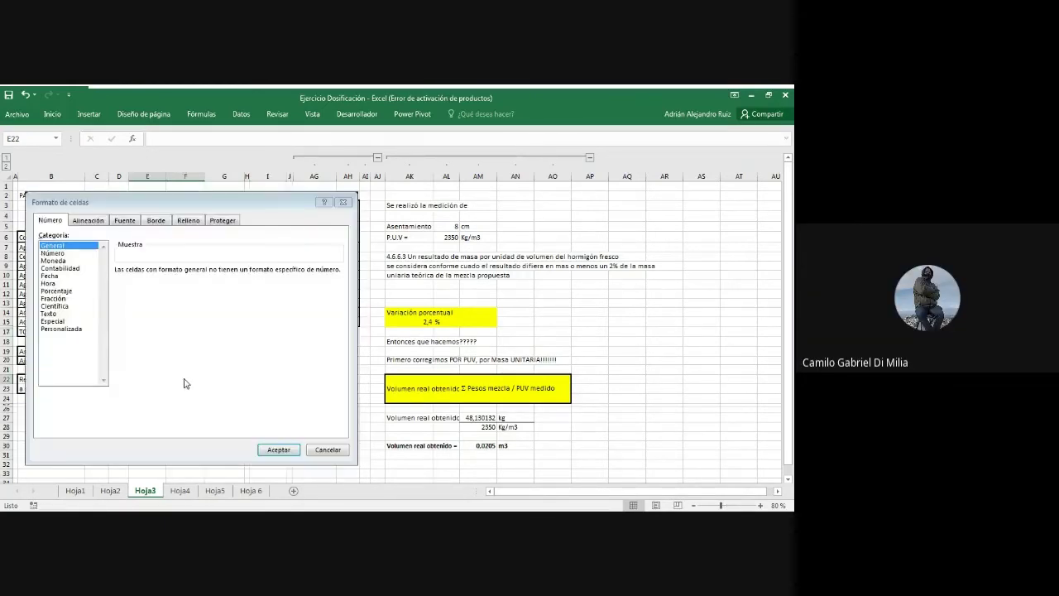
click(157, 220)
click(203, 330)
click(205, 335)
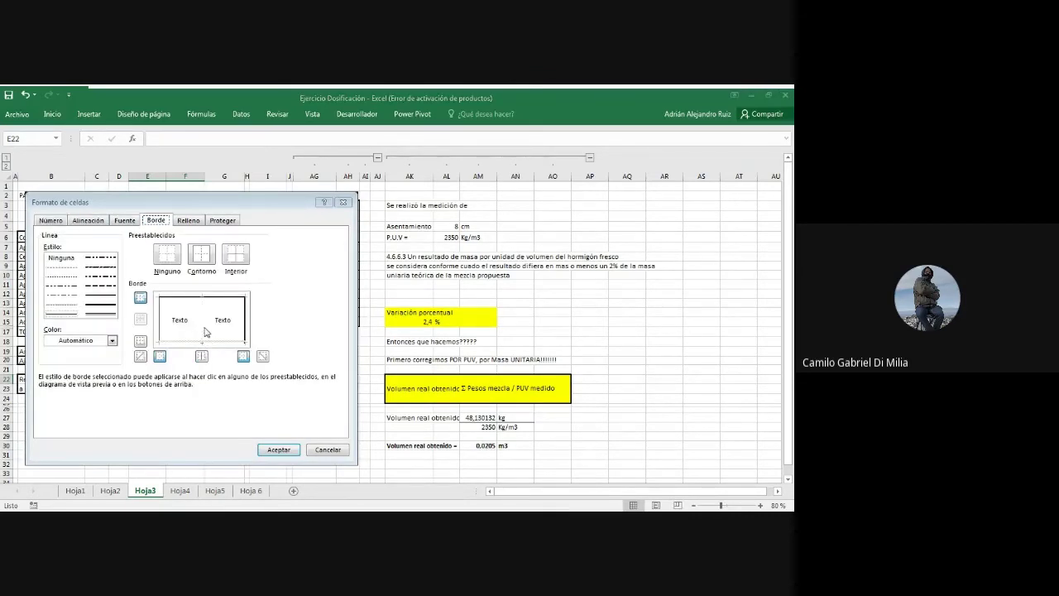
click(279, 449)
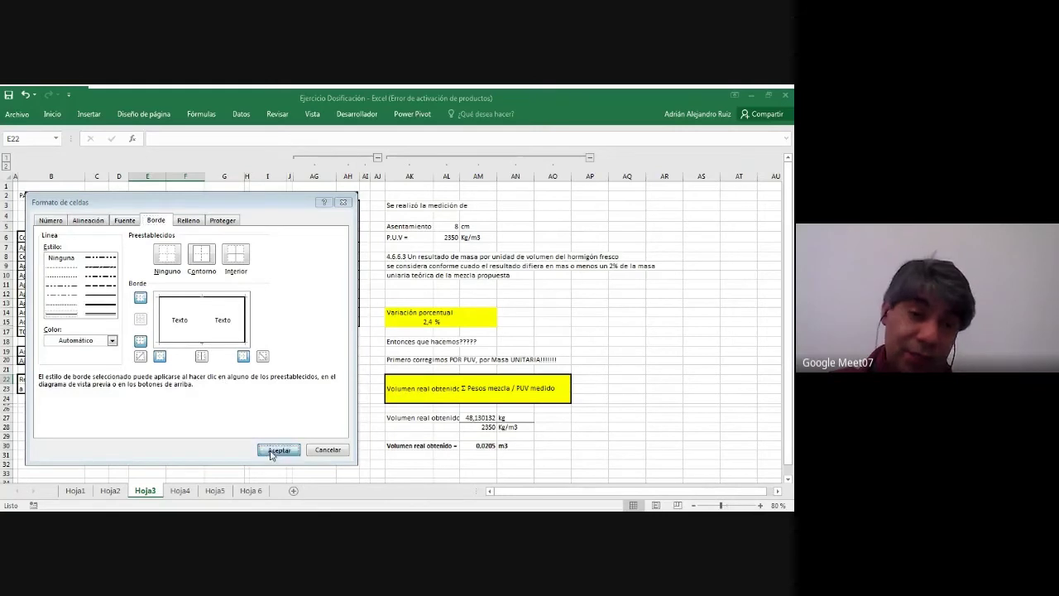
click(248, 427)
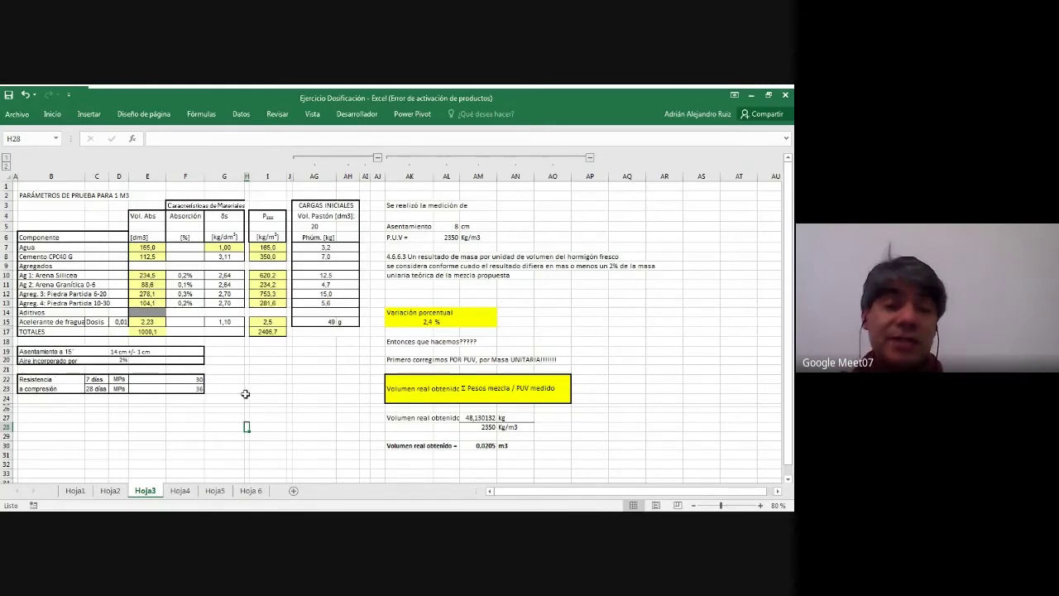
Check the formula behind the Variación porcentual value and widen column AL so the Volumen real obtenido labels fit
double_click(401, 321)
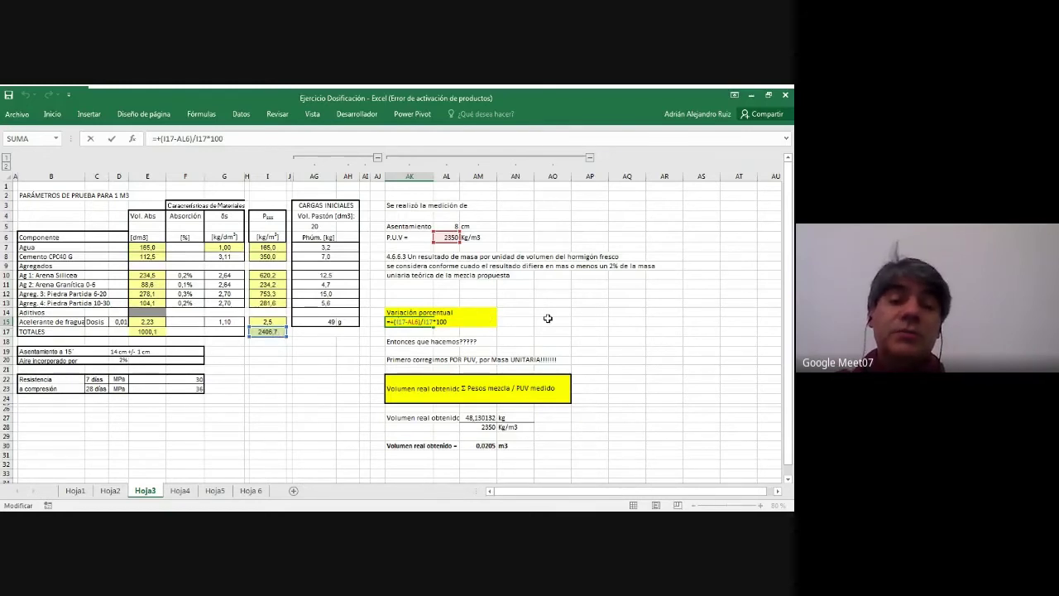
key(Return)
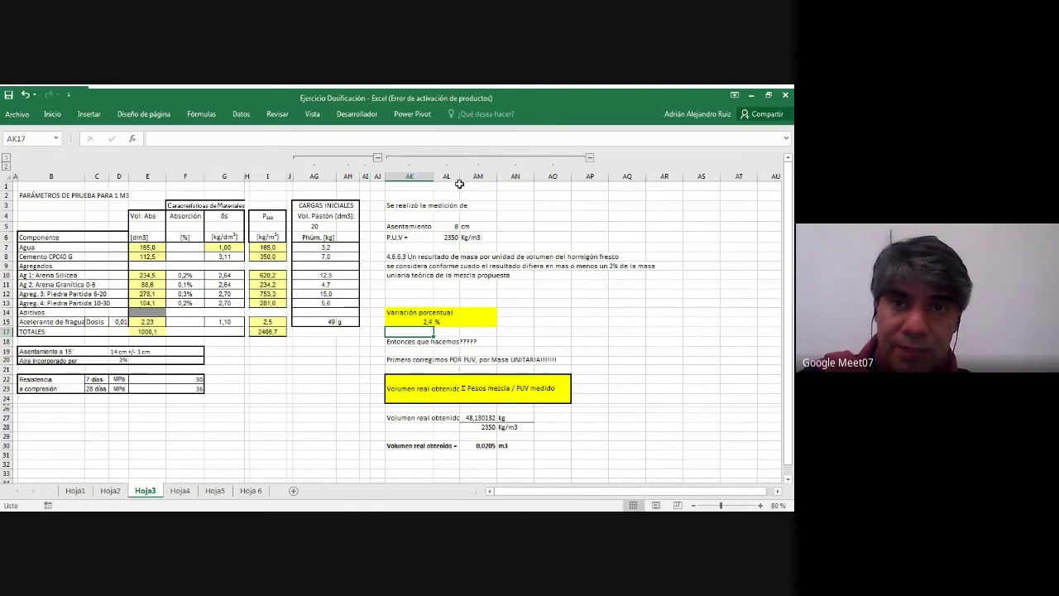
drag(459, 176, 471, 176)
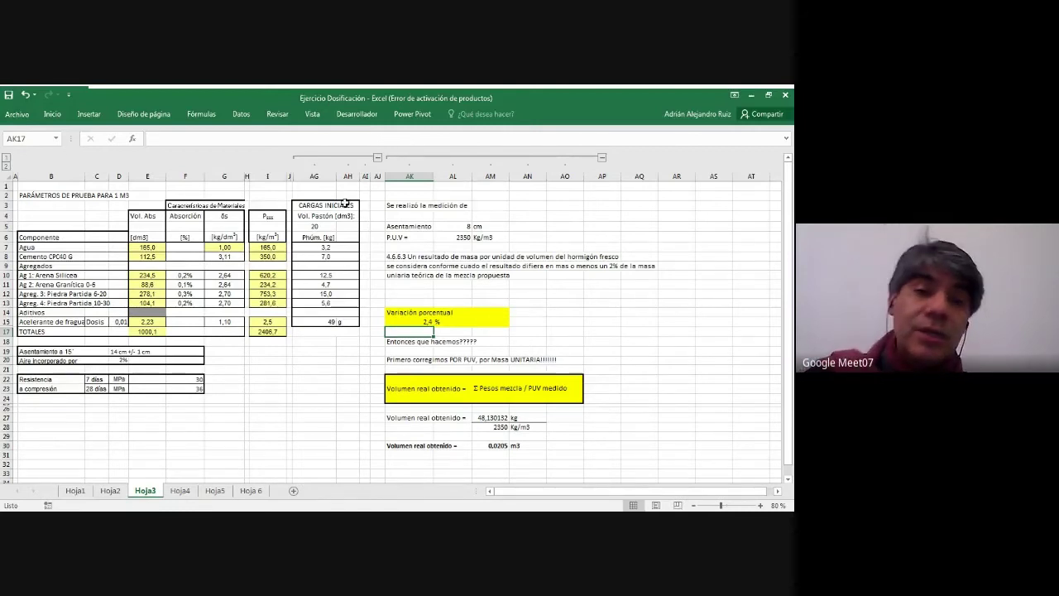
Compare the batch volume and water load with the PSSS column, then point out the measured P.U.V and the Volumen real obtenido label
click(331, 225)
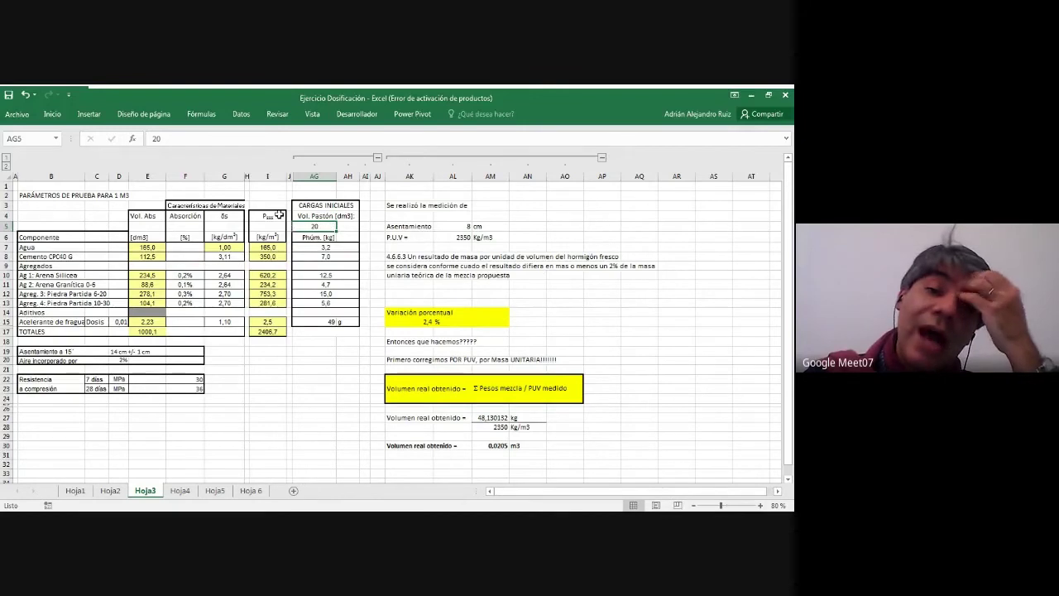
drag(279, 216, 277, 332)
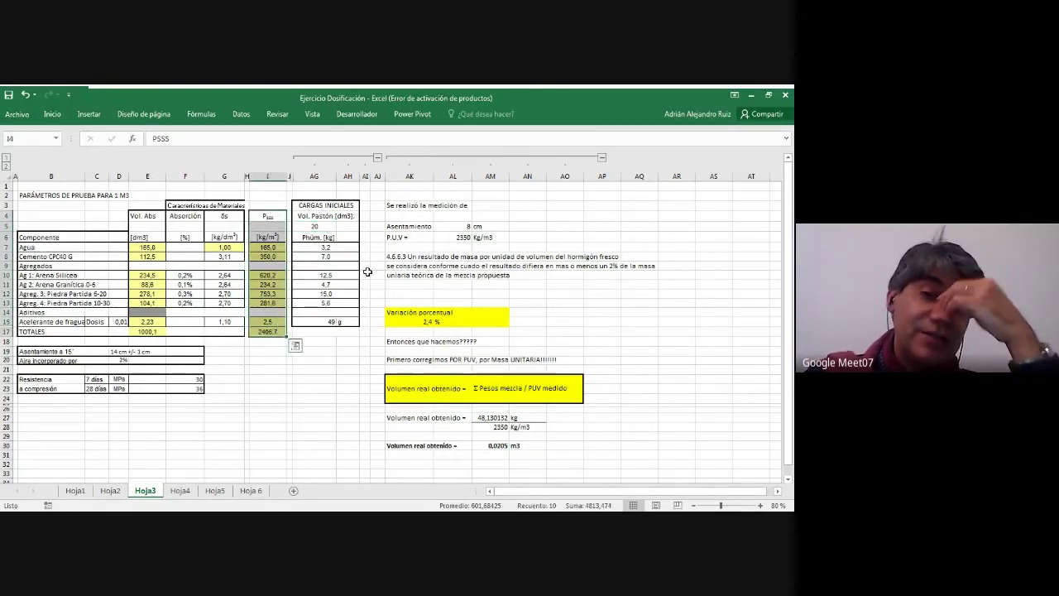
click(327, 227)
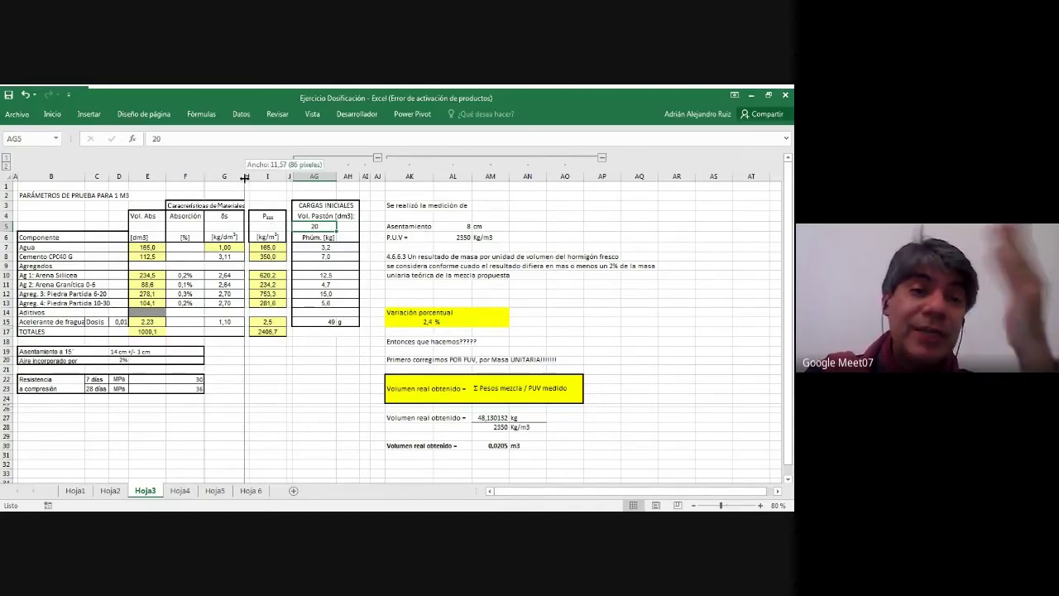
drag(247, 178, 278, 331)
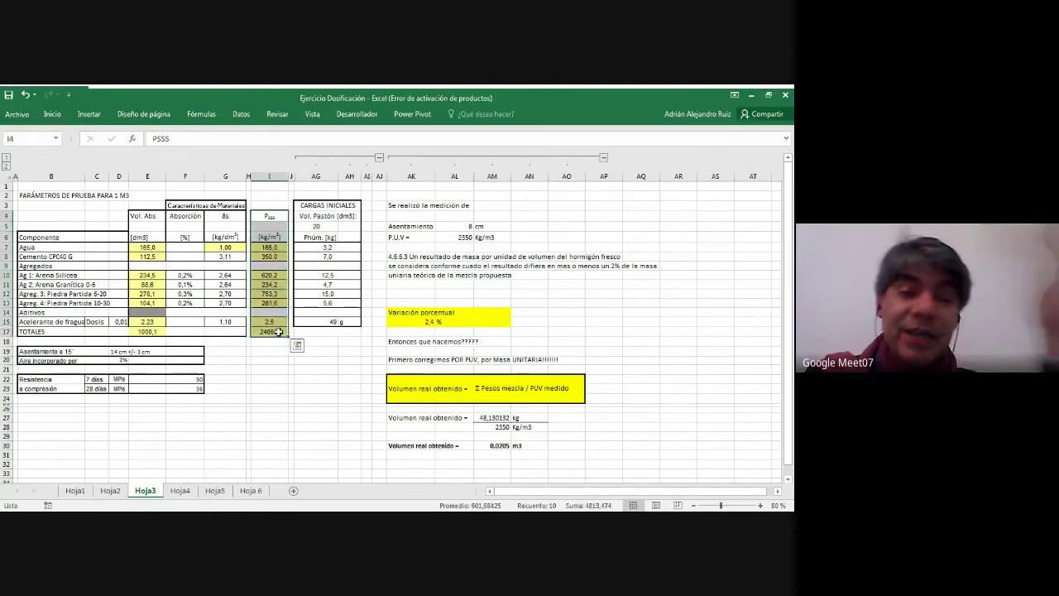
click(349, 247)
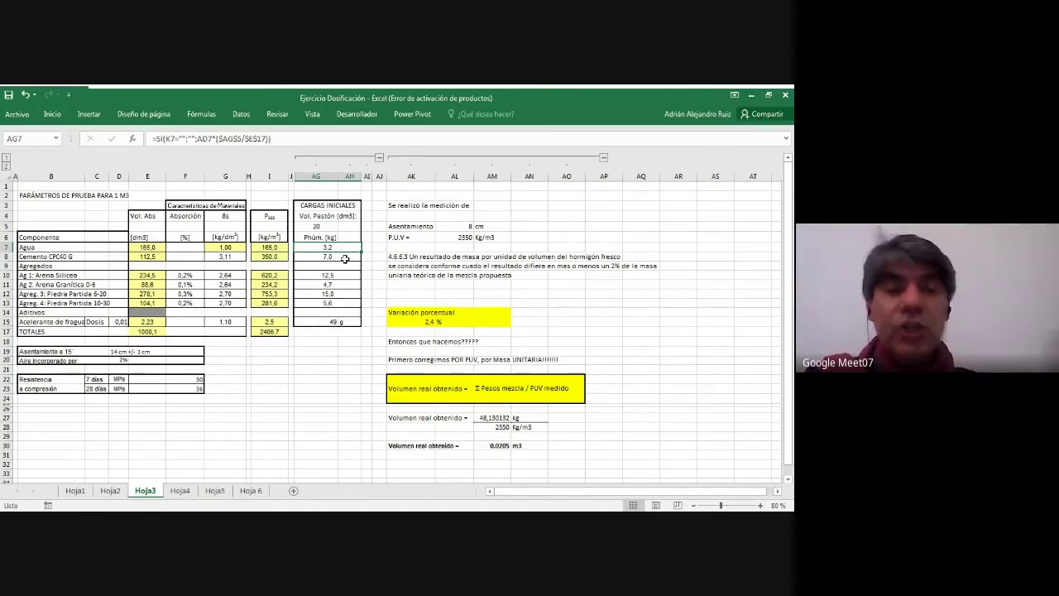
click(469, 238)
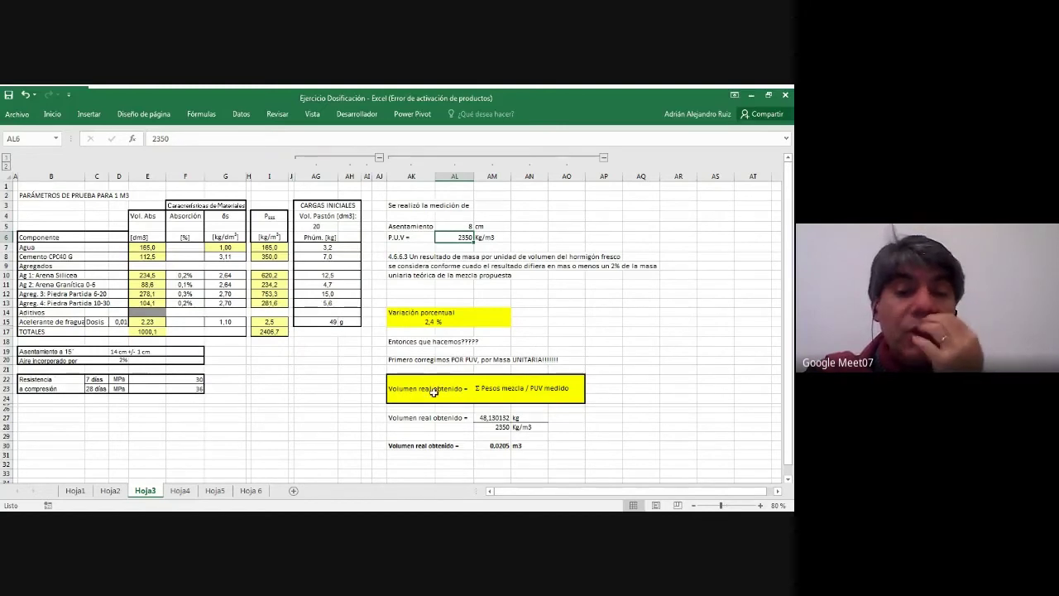
click(434, 393)
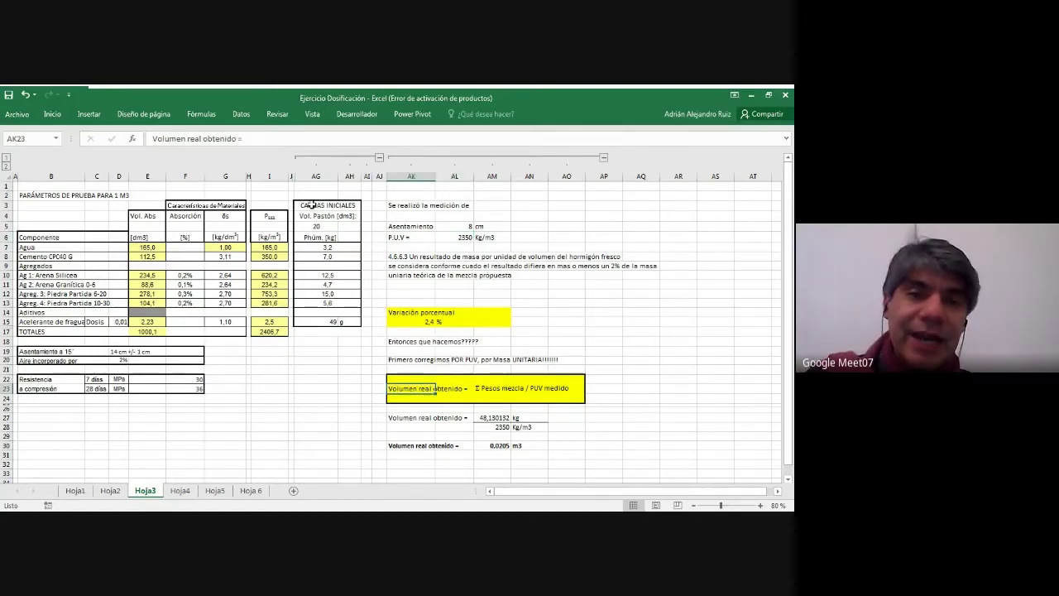
Highlight the CARGAS INICIALES block and point out the Σ Pesos mezcla / PUV medido expression
drag(316, 206, 344, 326)
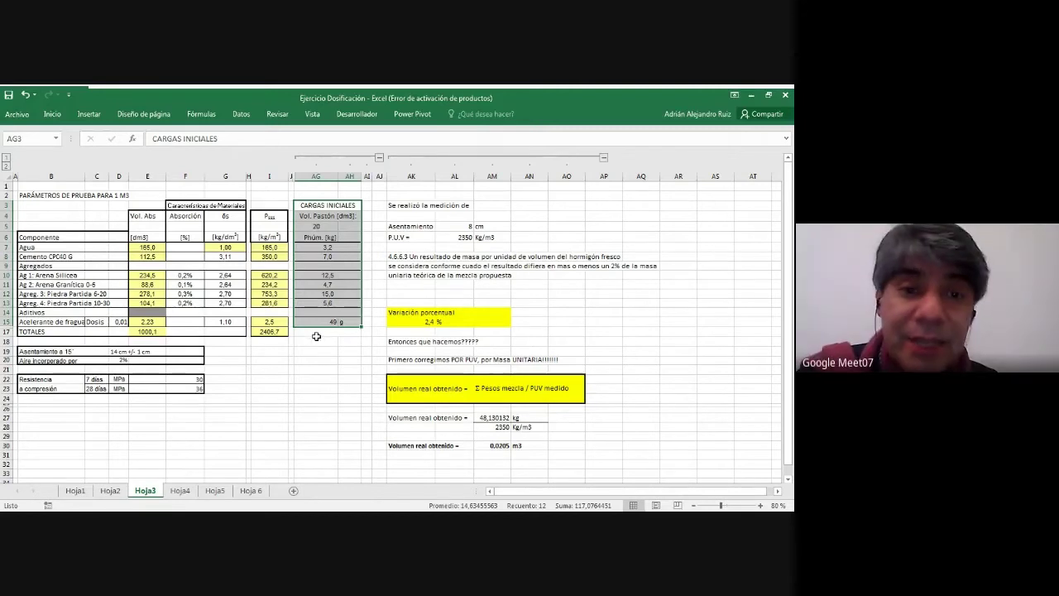
click(316, 334)
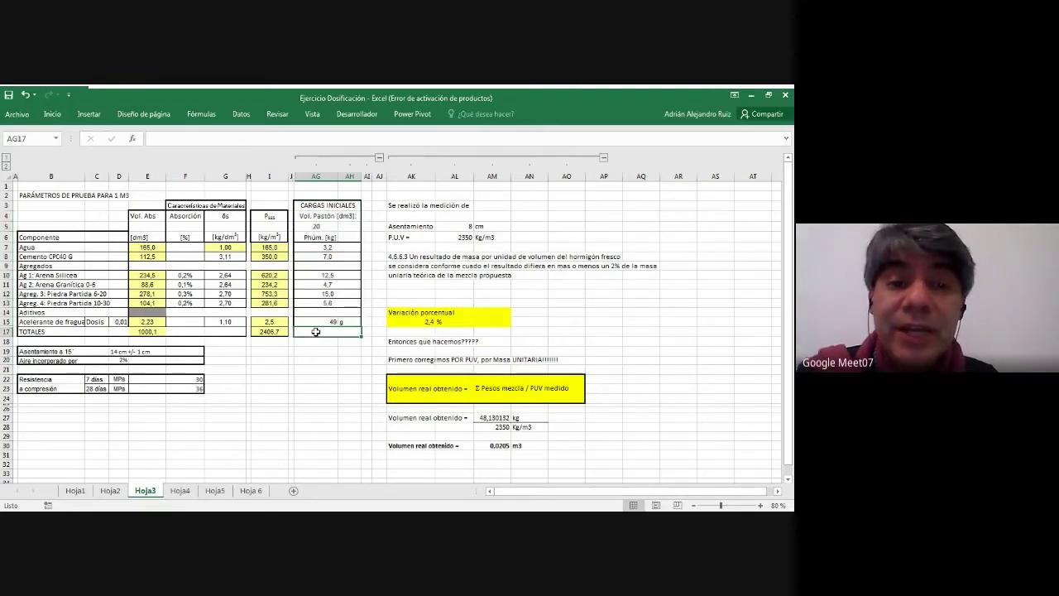
click(58, 116)
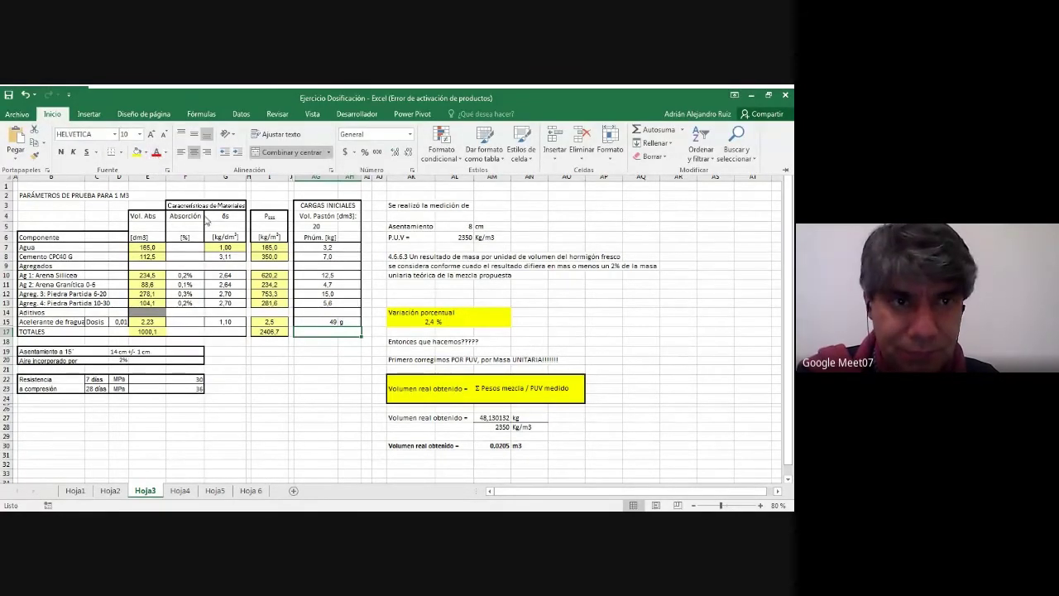
click(481, 399)
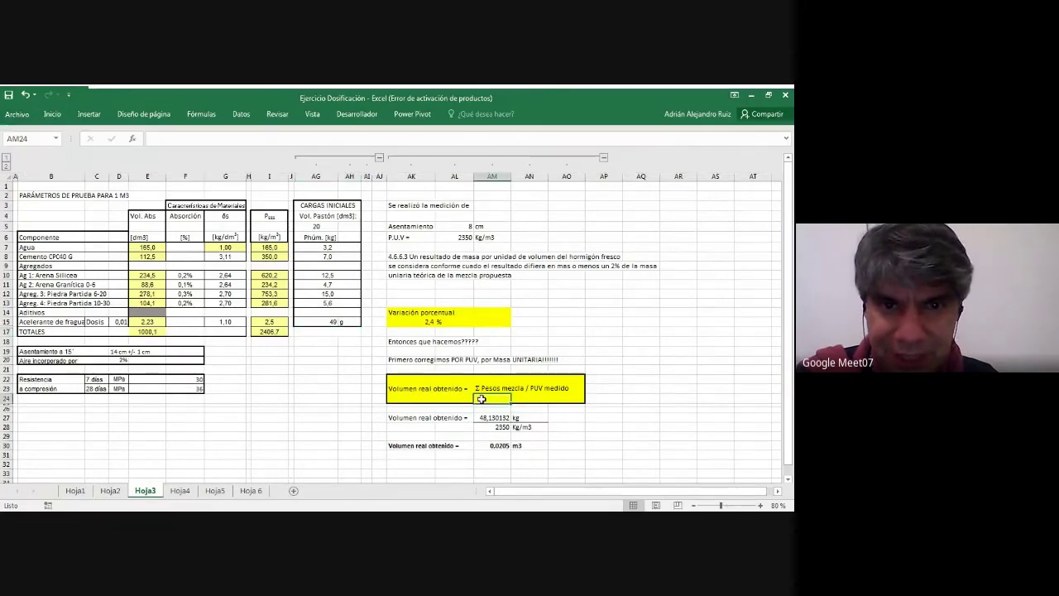
click(493, 388)
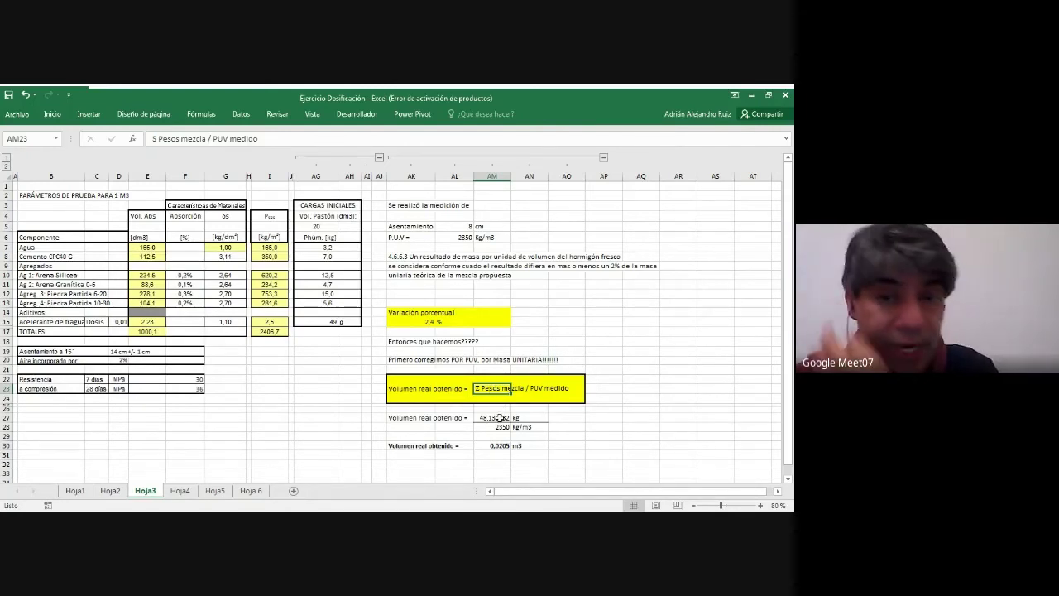
Inspect the formulas for the mix weight sum and the real volume obtained, and highlight the yellow formula box
click(495, 418)
double_click(494, 419)
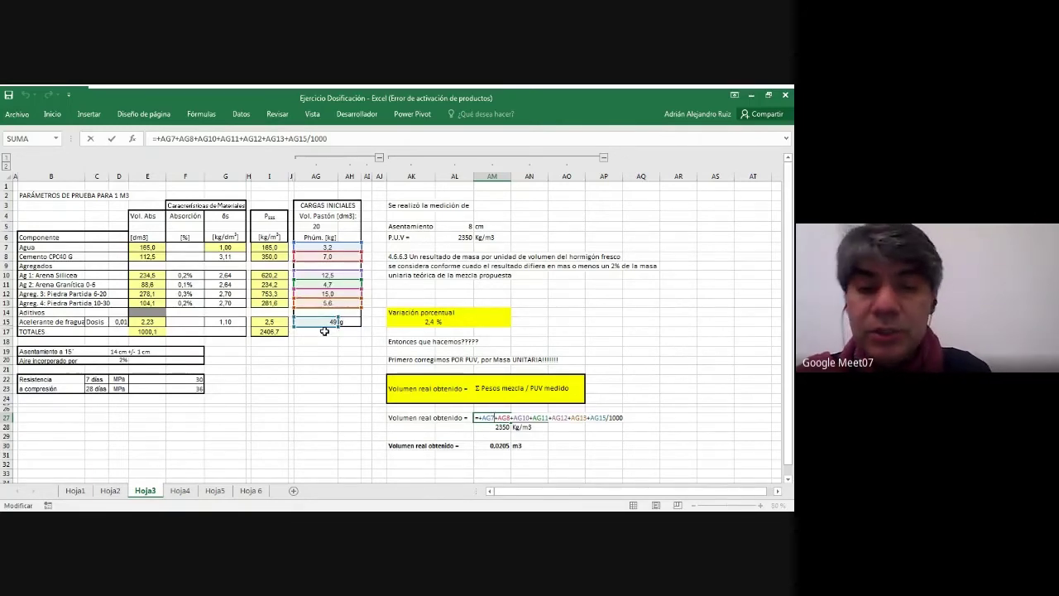
key(Return)
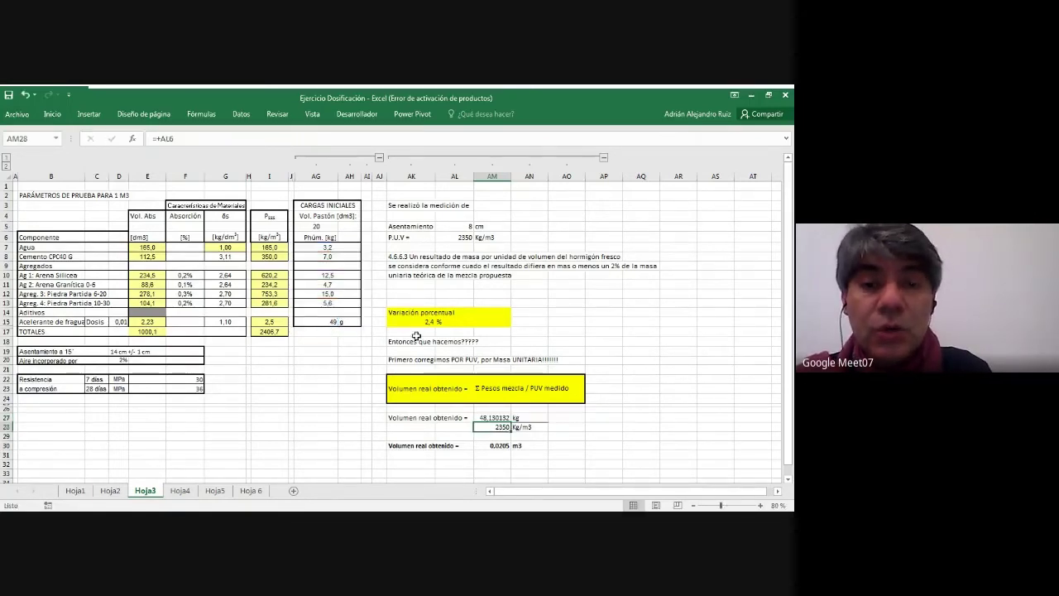
click(492, 445)
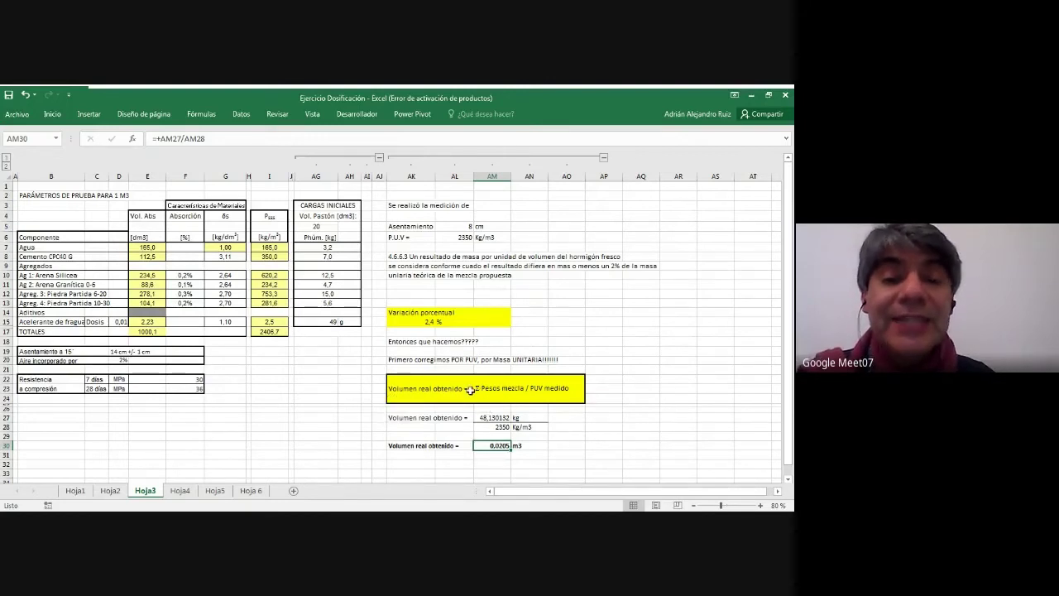
drag(395, 386, 577, 400)
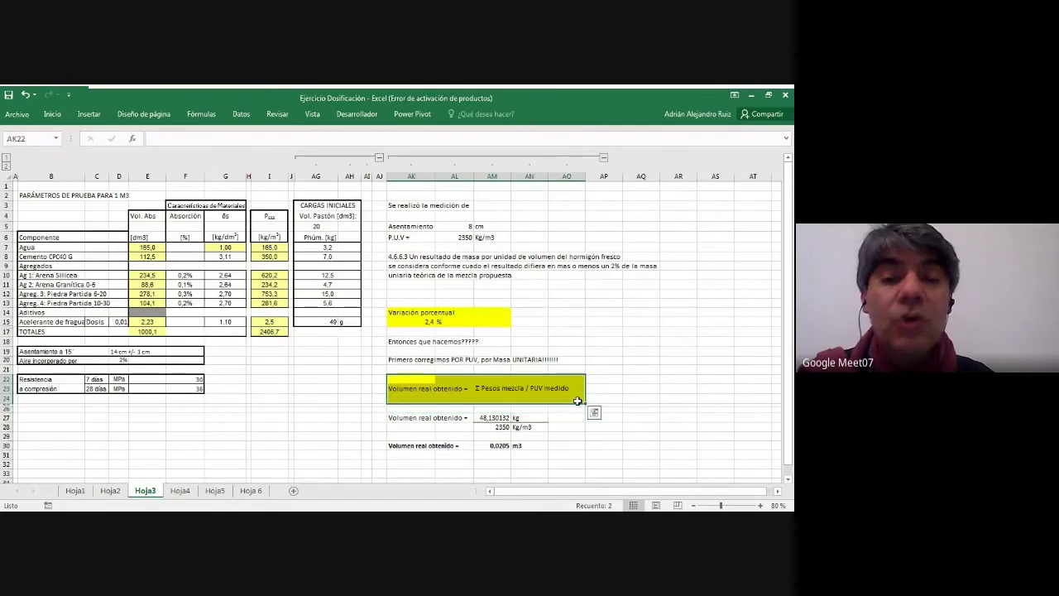
click(578, 434)
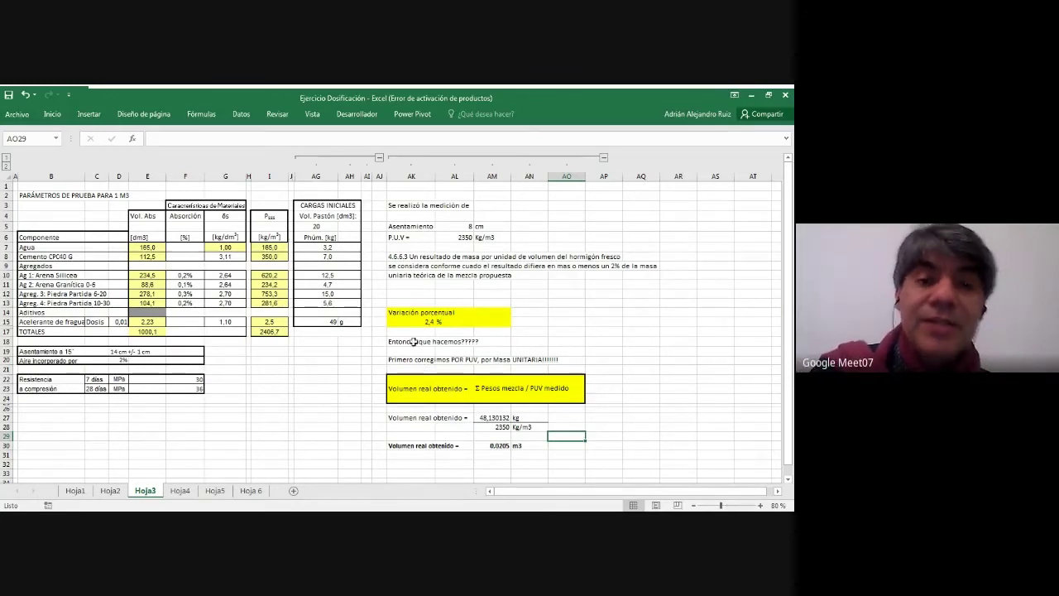
Relate the initial load weights to the real volume obtained and the PSSS column per cubic metre, then switch away from the workbook
drag(324, 246, 323, 323)
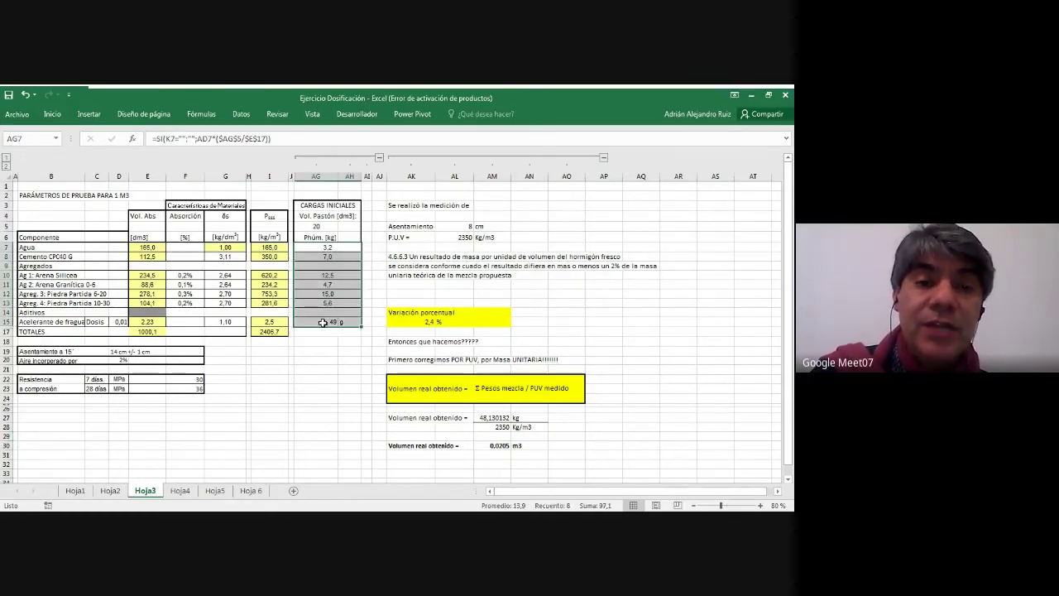
click(485, 445)
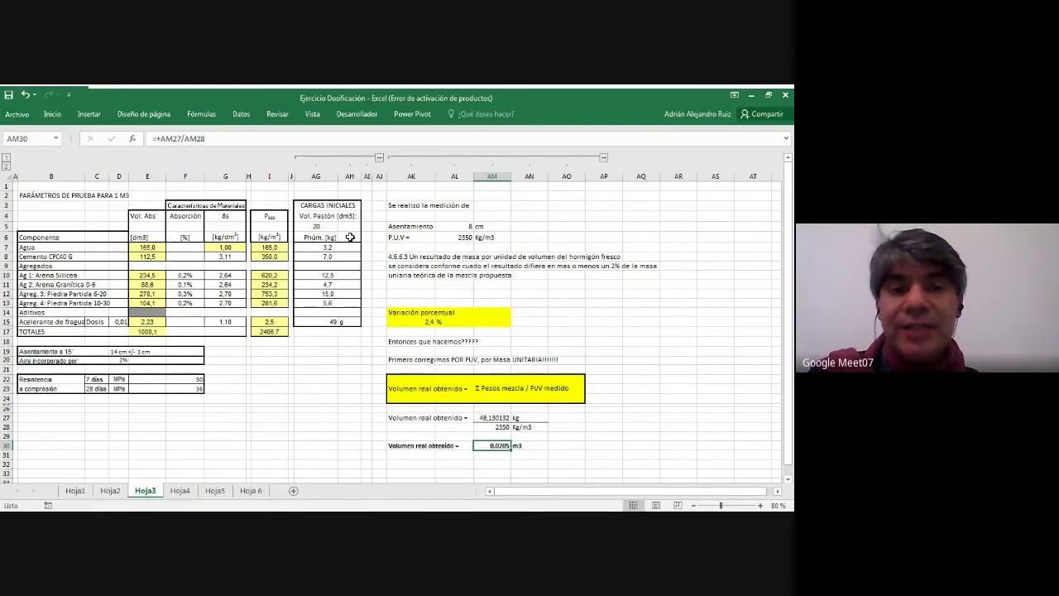
drag(322, 246, 352, 322)
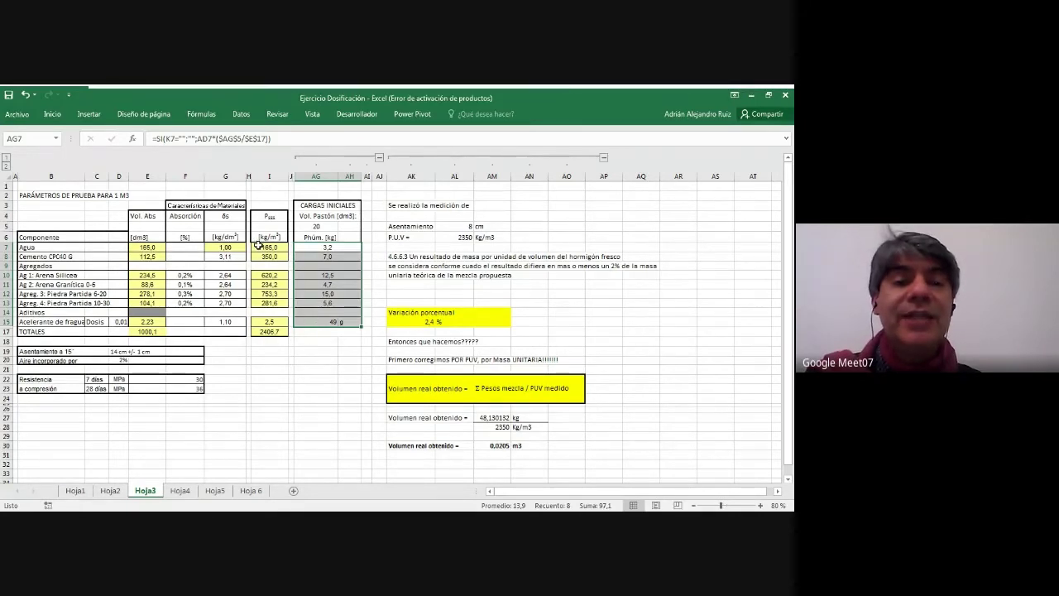
drag(258, 246, 267, 331)
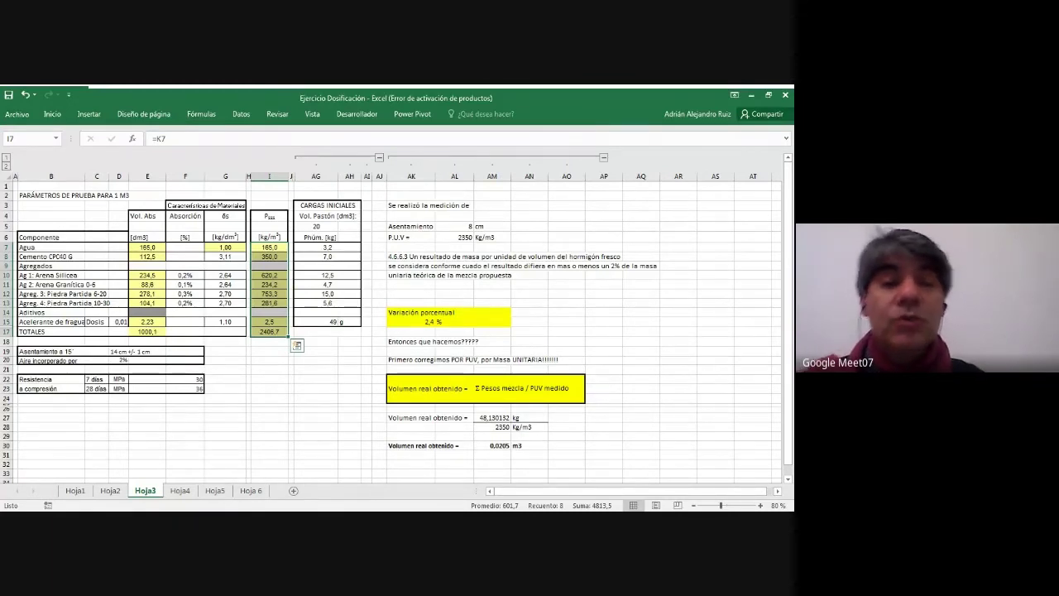
click(148, 427)
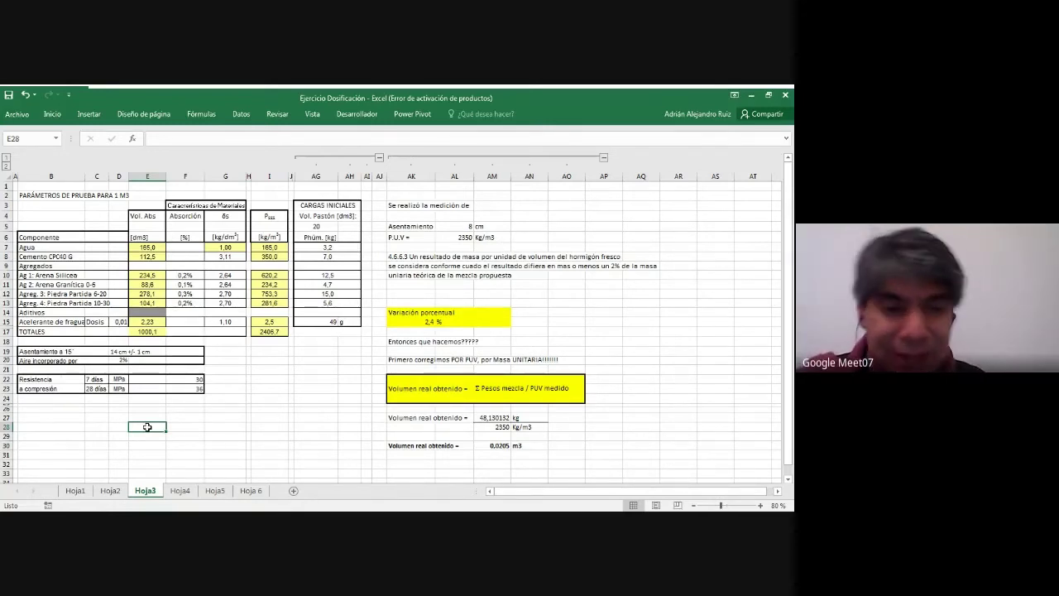
key(alt+Tab)
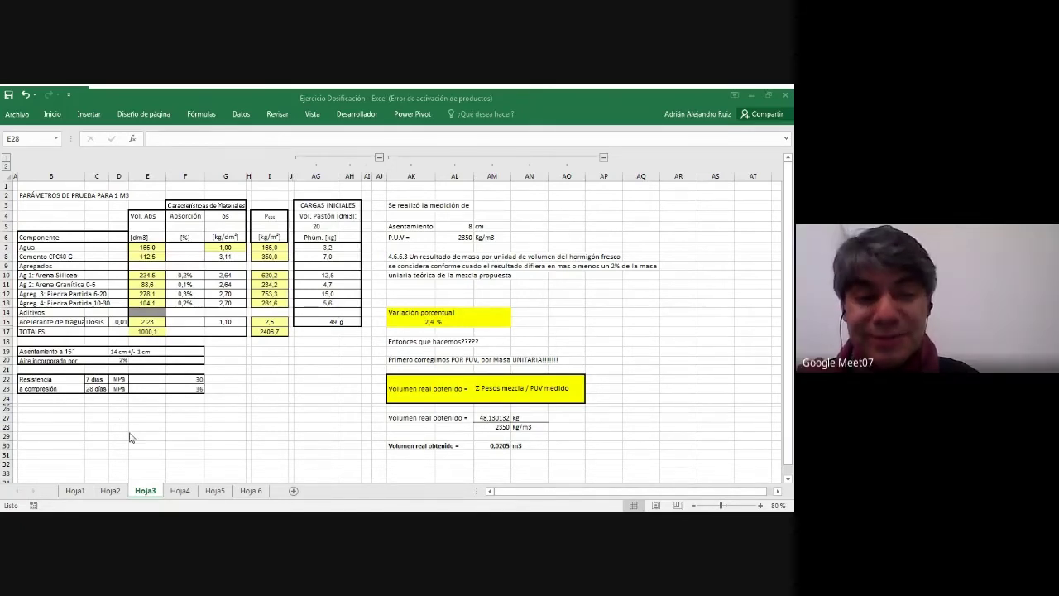
On sheet Hoja4, collapse the column groups holding the corrected PSSS weights and the Volumen column
click(179, 492)
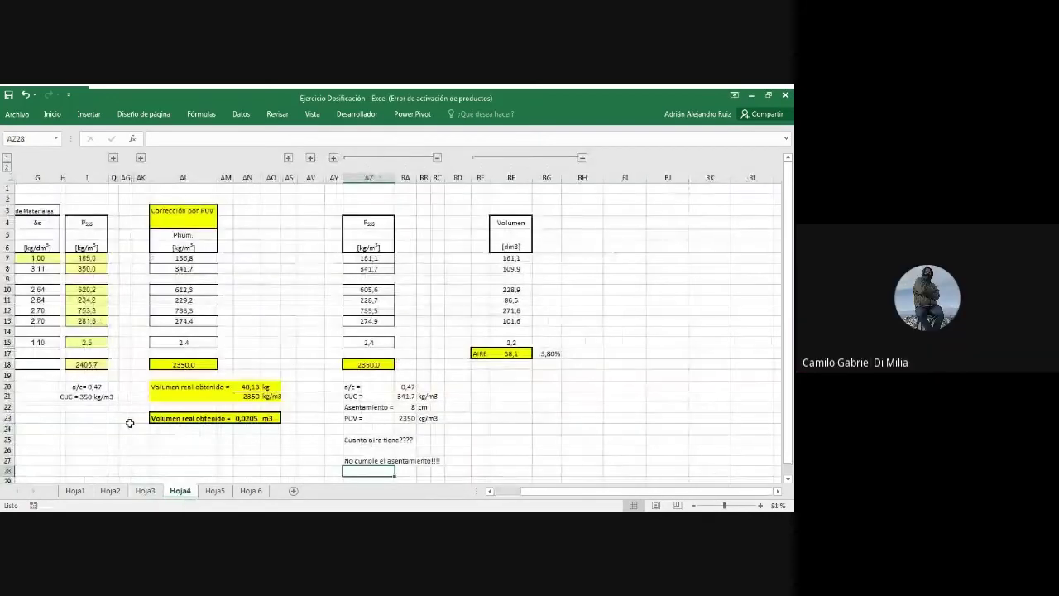
click(438, 158)
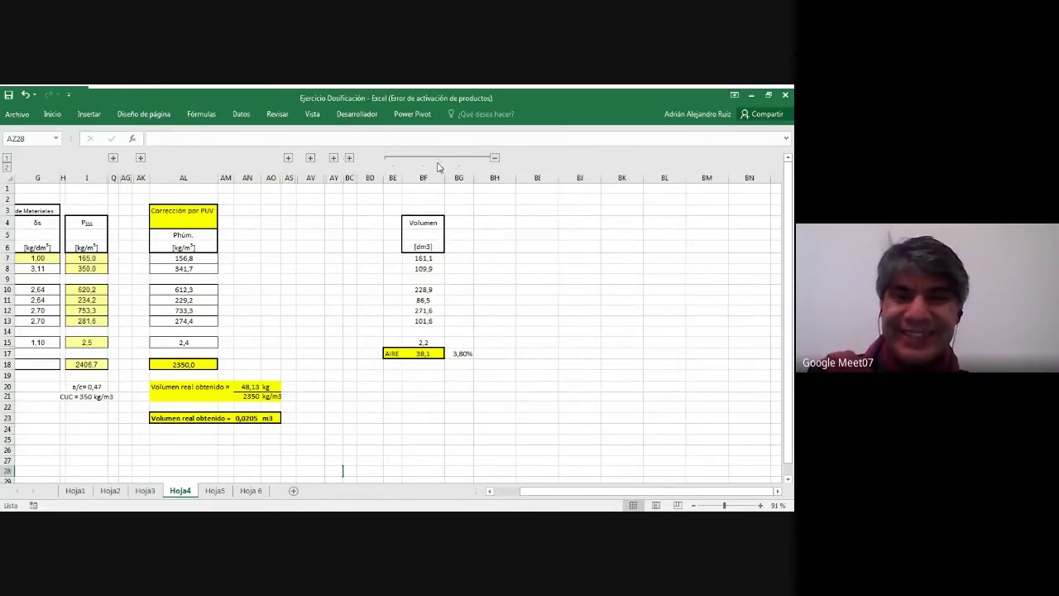
click(495, 157)
click(335, 246)
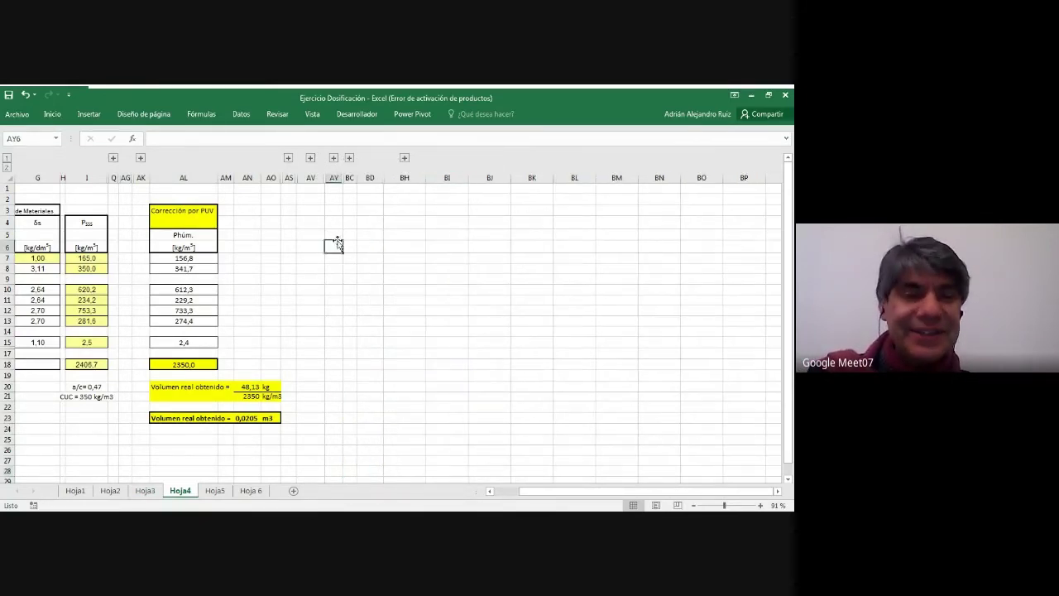
Bring the PARÁMETROS DE PRUEBA PARA 1 M3 table into view together with the Corrección por PUV column
key(Left)
key(Left)
key(Left)
key(Left)
key(Left)
key(Left)
key(Left)
key(Left)
key(Left)
key(Left)
key(Left)
key(Left)
key(Left)
key(Left)
key(Left)
key(Left)
key(Left)
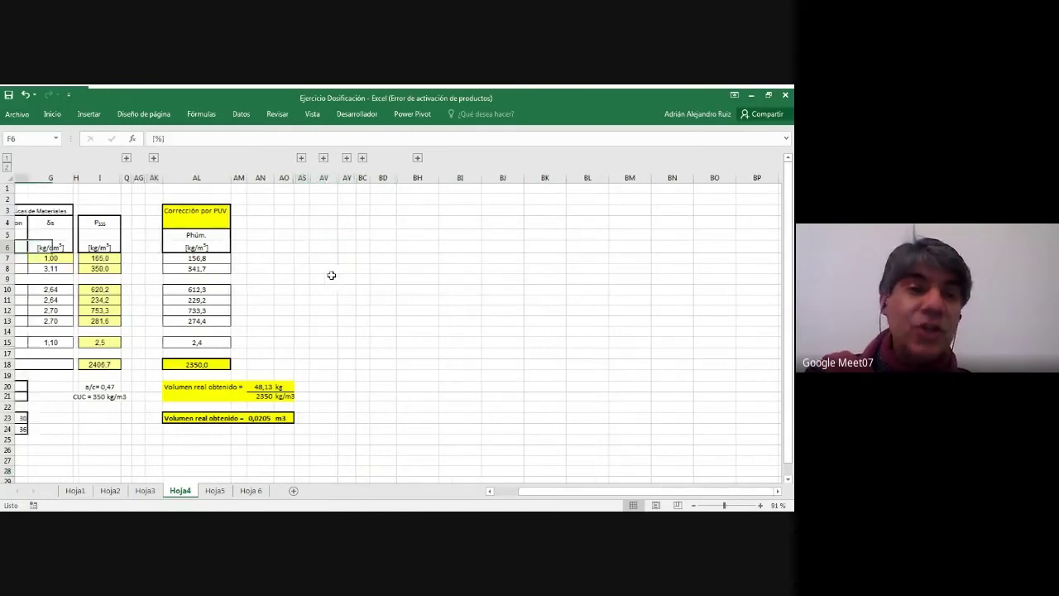
key(Right)
key(Right)
key(Right)
key(Right)
key(Right)
key(Right)
key(Right)
key(Right)
key(Right)
key(Right)
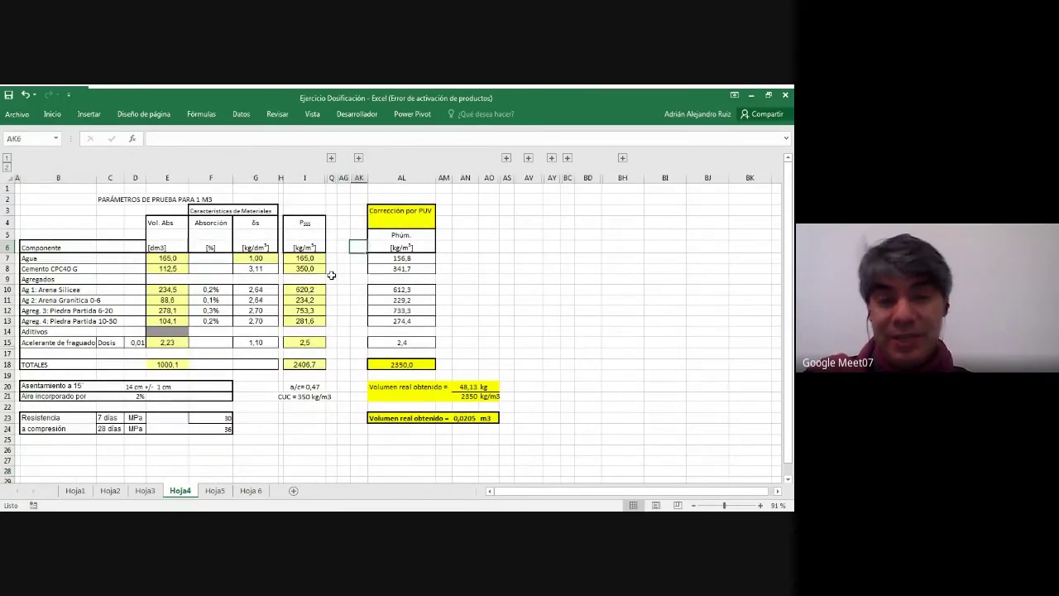
key(Down)
key(Right)
key(Right)
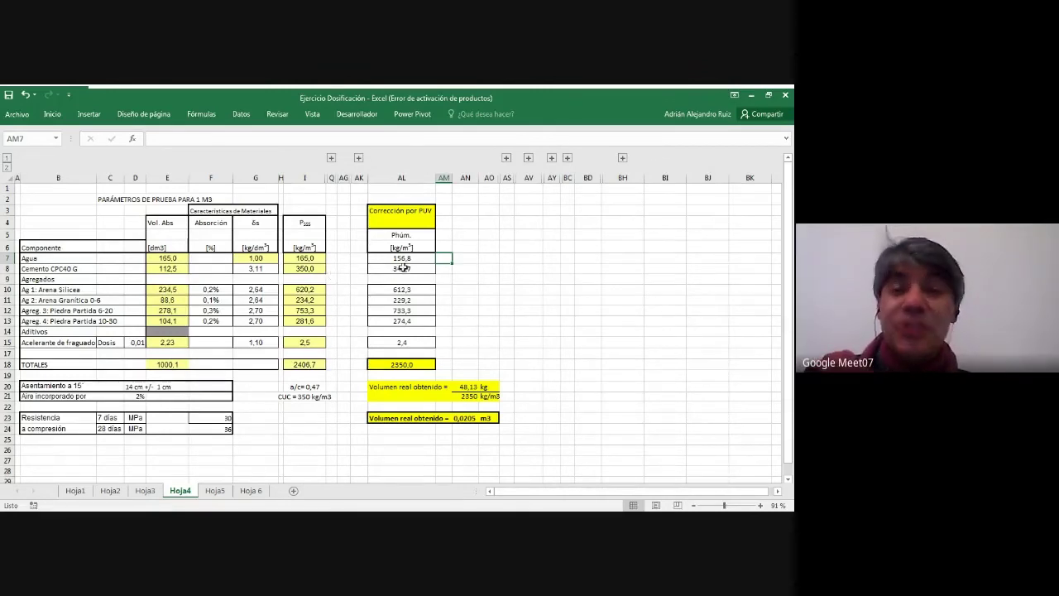
Expand the CARGAS INICIALES column group and inspect how the water load is divided by the real volume obtained in Corrección por PUV
click(359, 157)
click(484, 267)
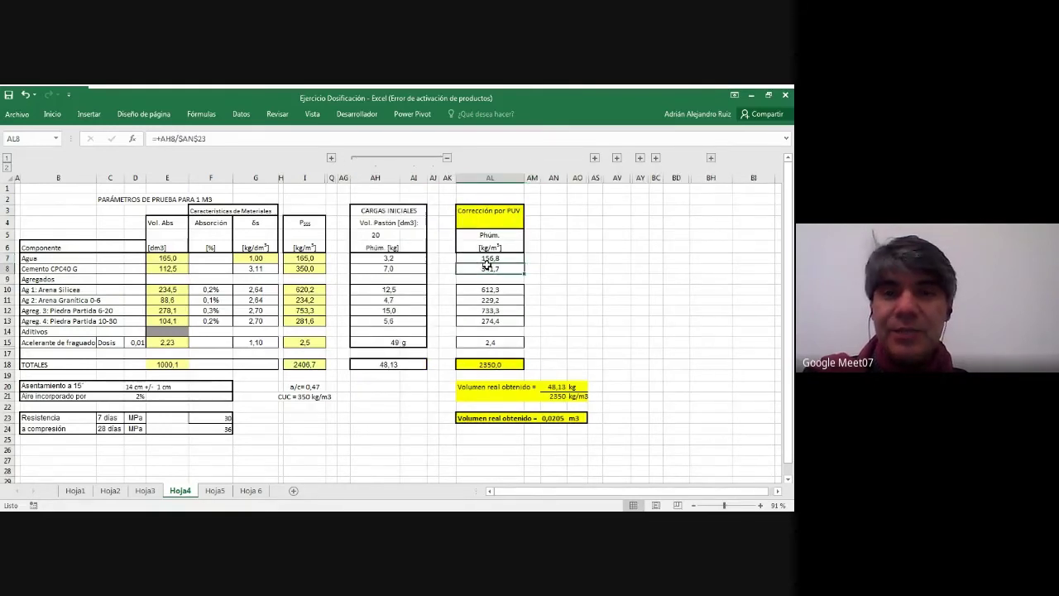
click(409, 258)
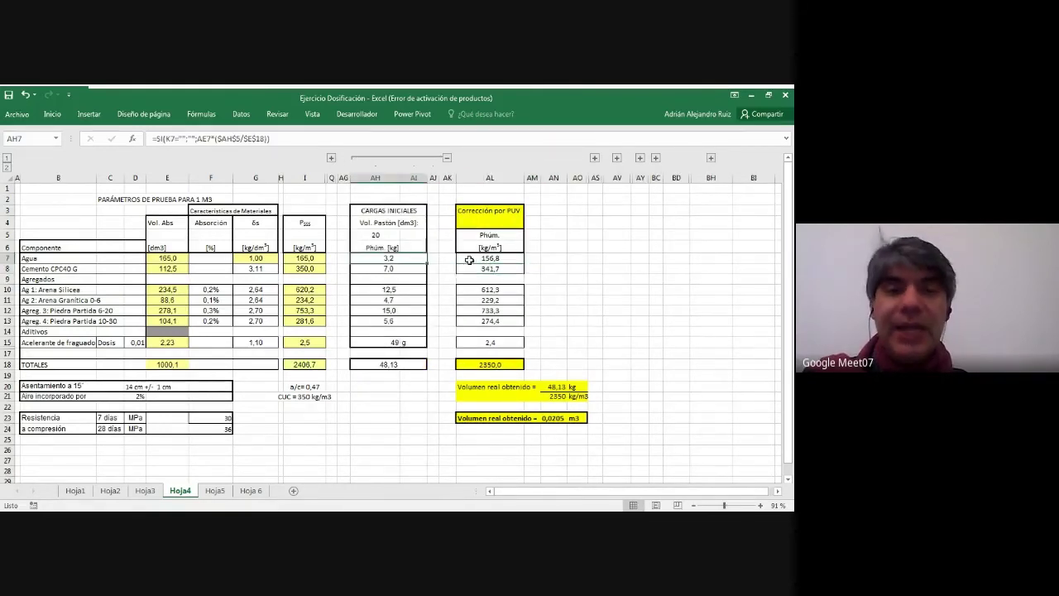
click(498, 258)
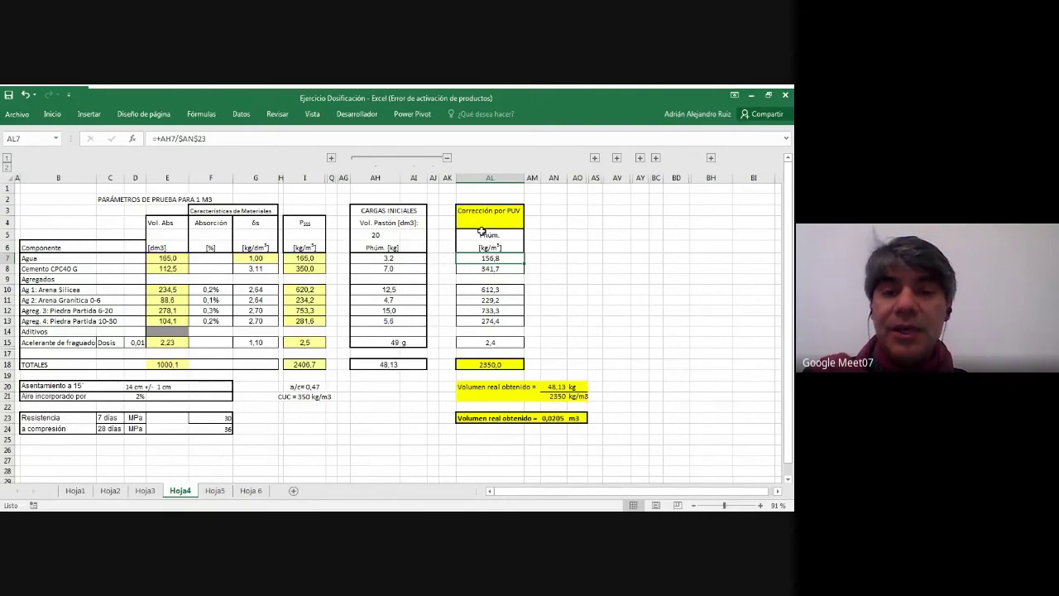
double_click(494, 259)
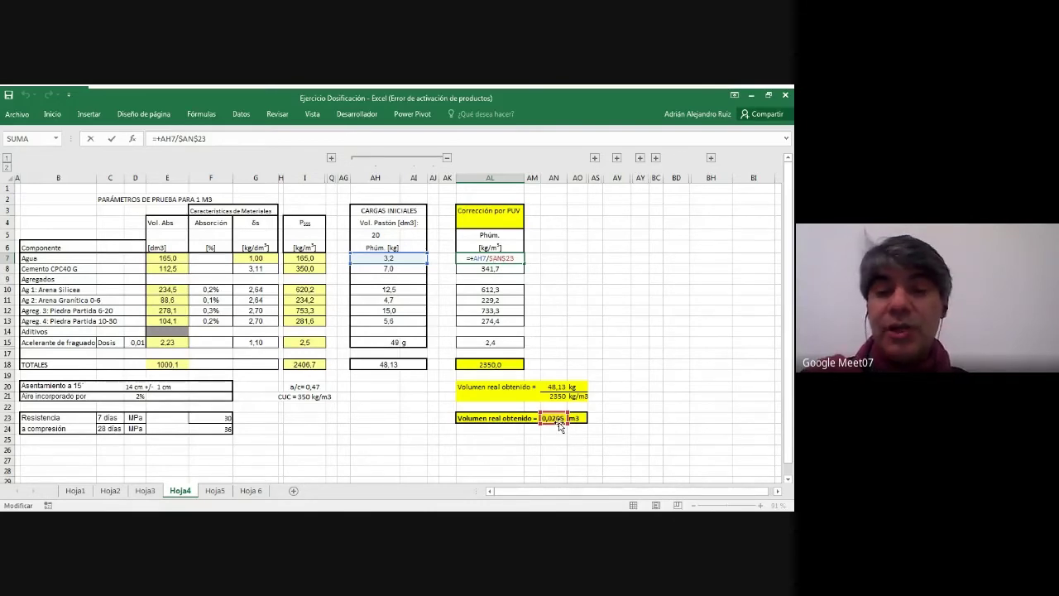
key(Return)
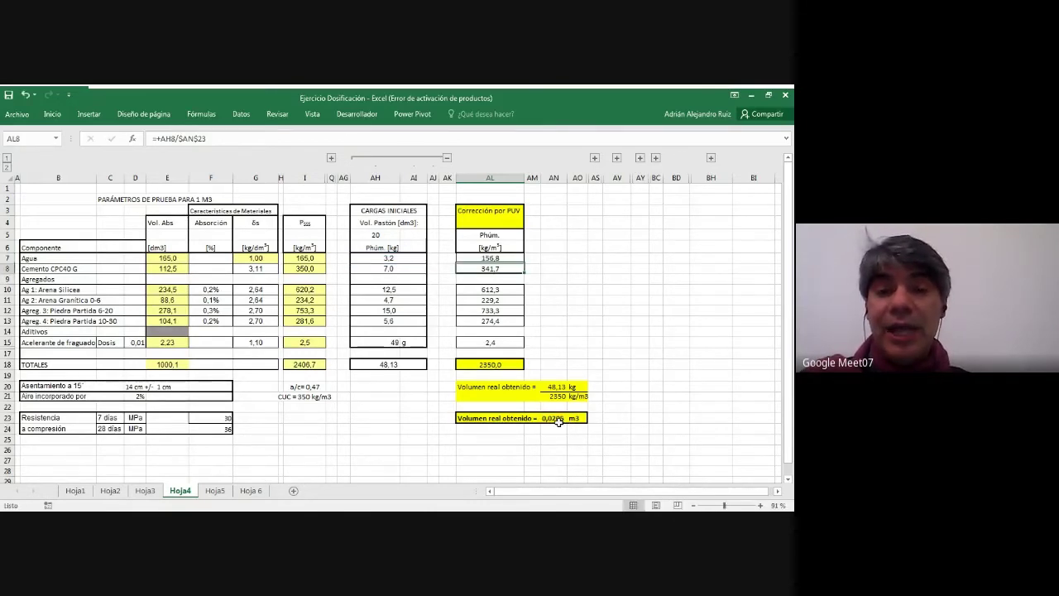
click(491, 258)
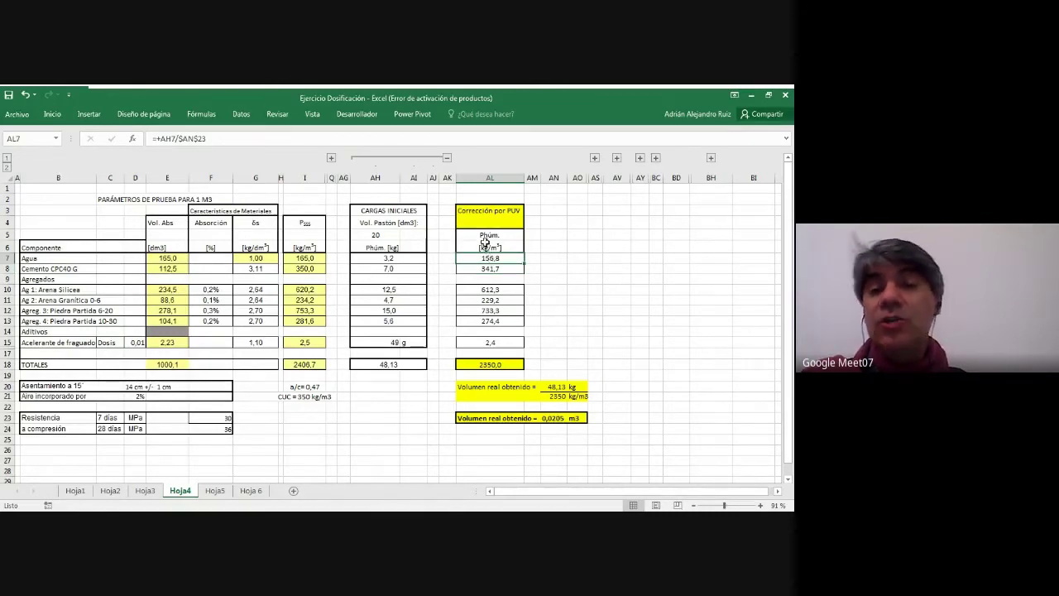
Compare the initial load of Cemento CPC40 G with its weight in the Corrección por PUV column
click(397, 269)
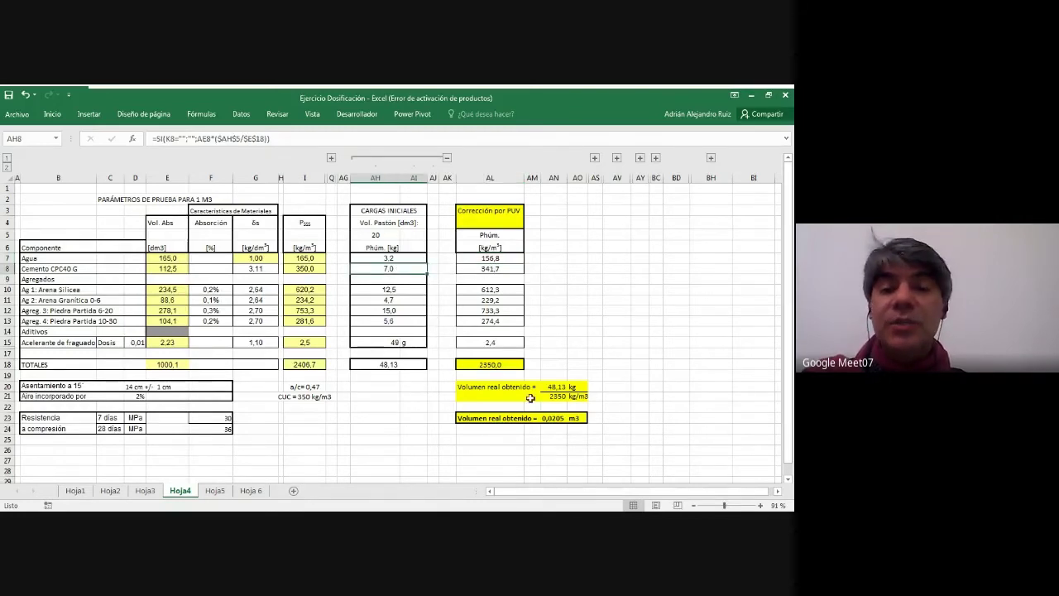
click(500, 270)
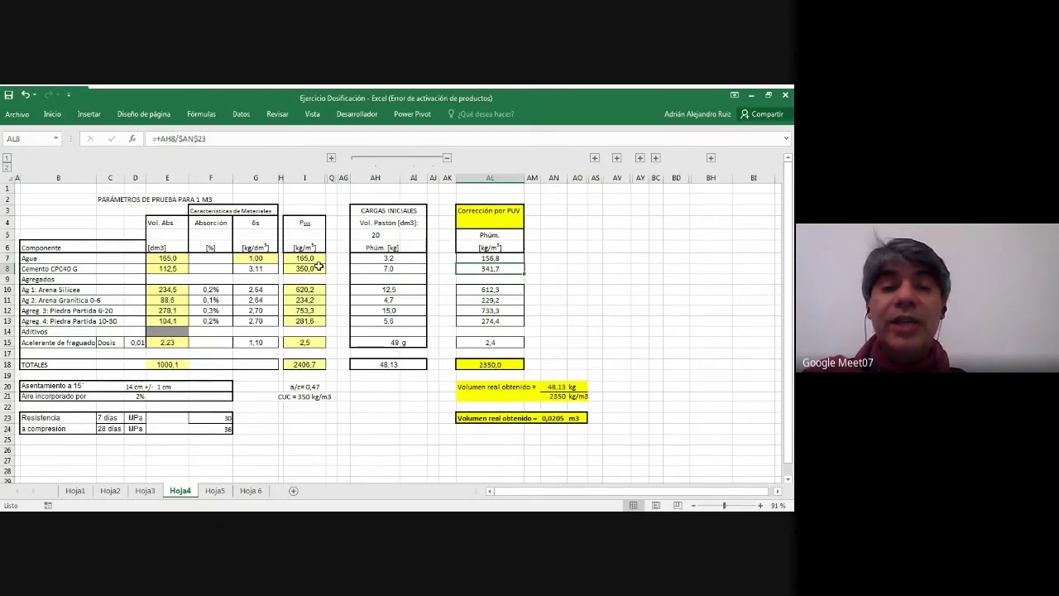
click(82, 266)
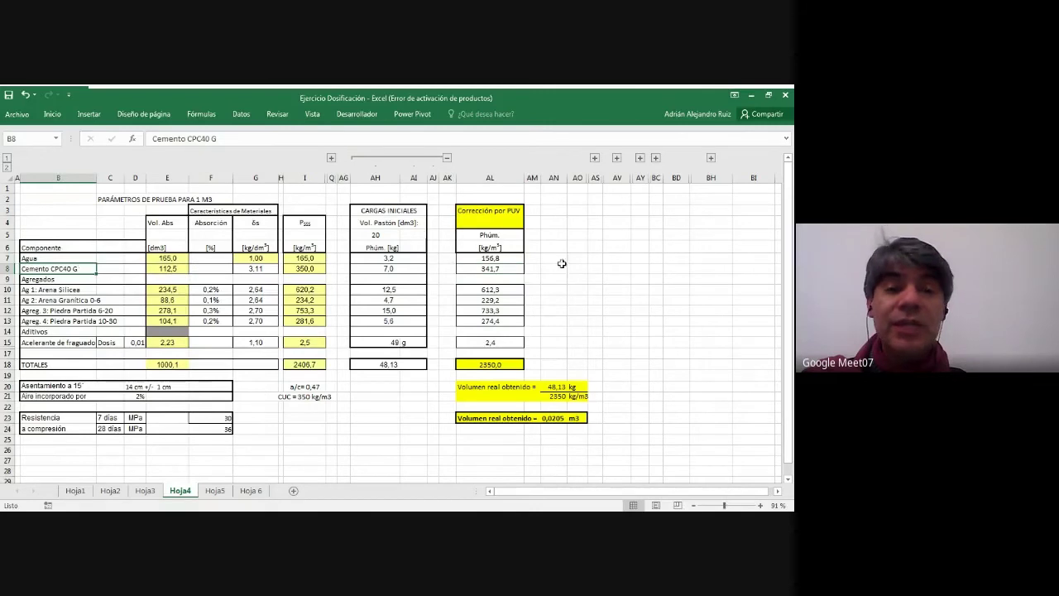
click(517, 271)
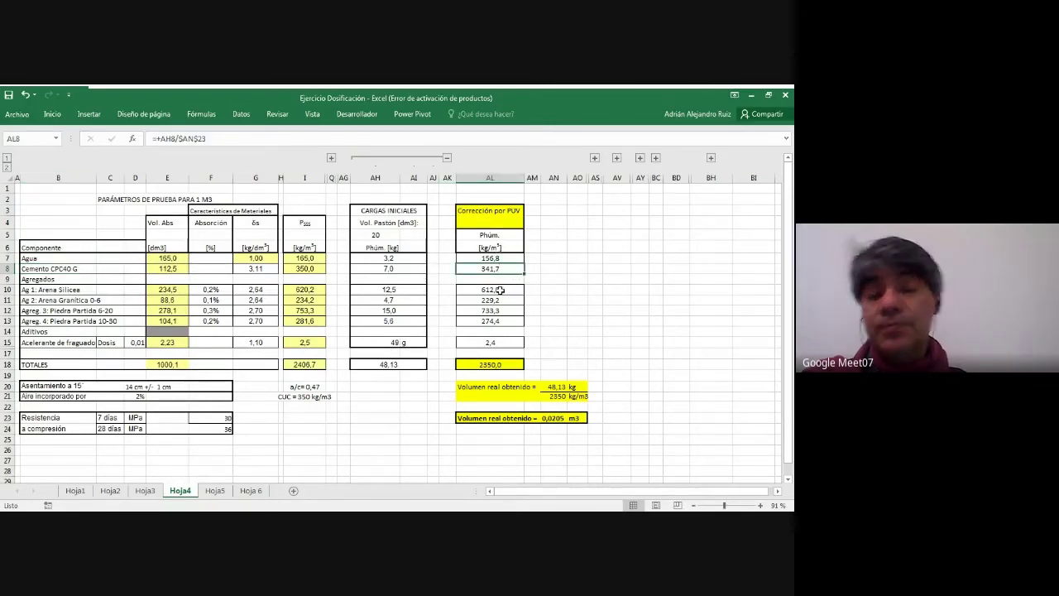
Relate the Arena Silícea load to the real volume obtained, and inspect the PUV correction formulas for the aggregates and setting accelerator
click(390, 291)
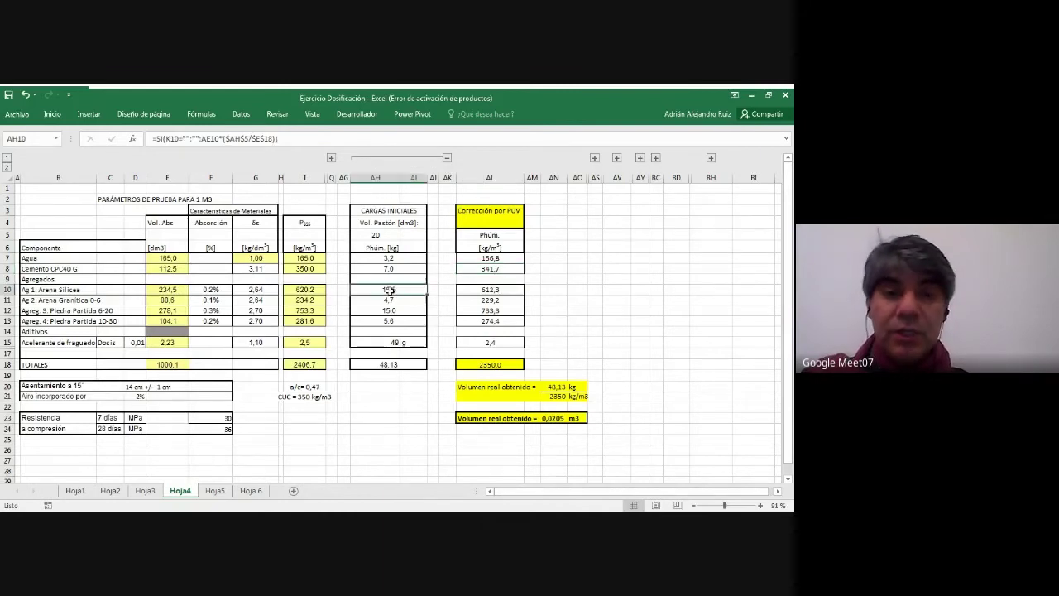
click(552, 417)
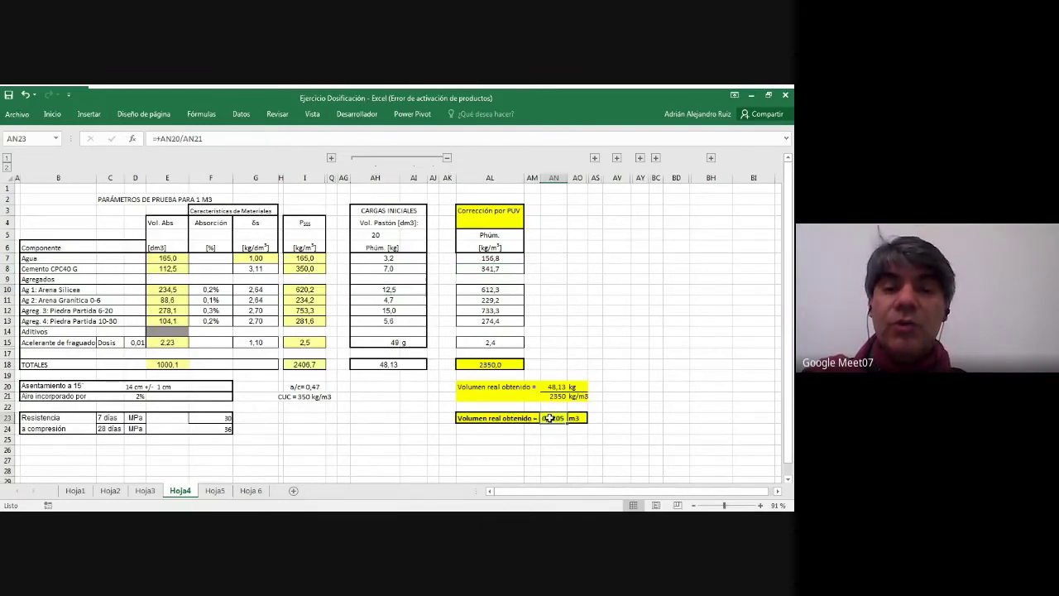
click(504, 288)
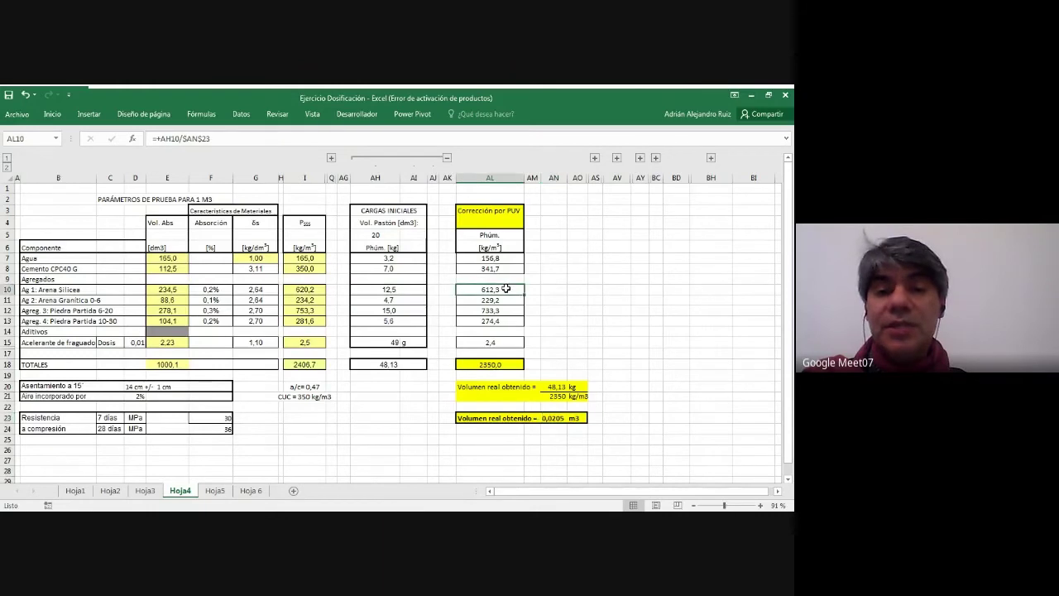
click(503, 299)
click(499, 311)
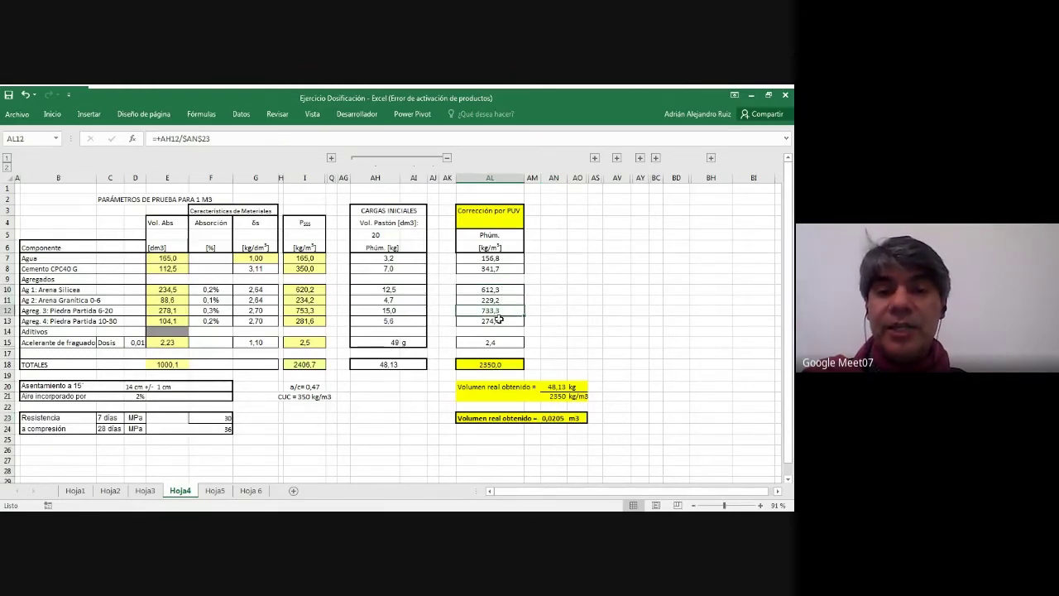
click(498, 320)
click(495, 344)
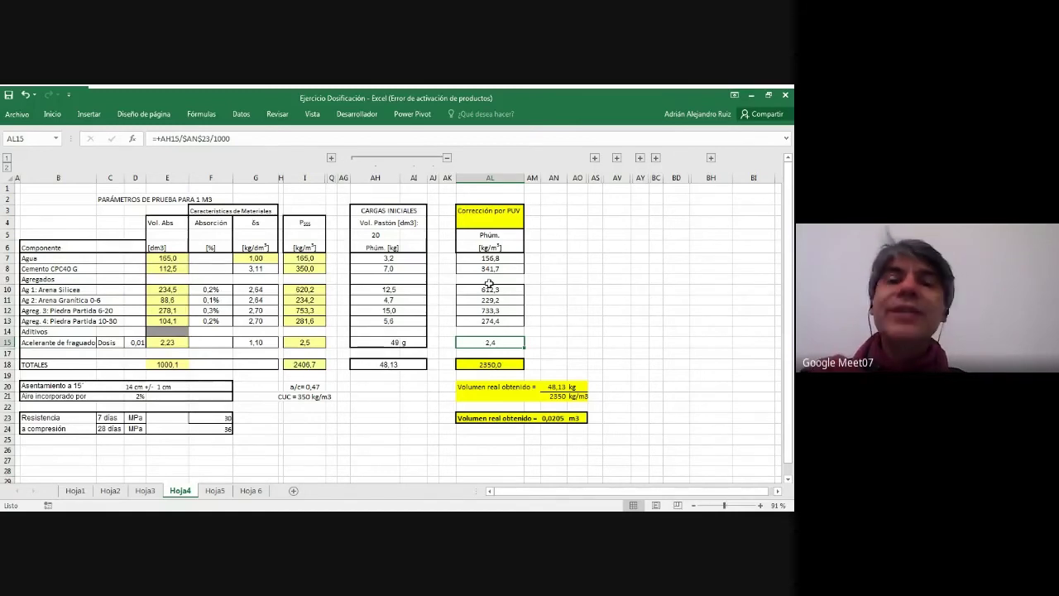
Highlight the Corrección por PUV weights from water through setting accelerator, then clear the highlight
drag(476, 259, 485, 343)
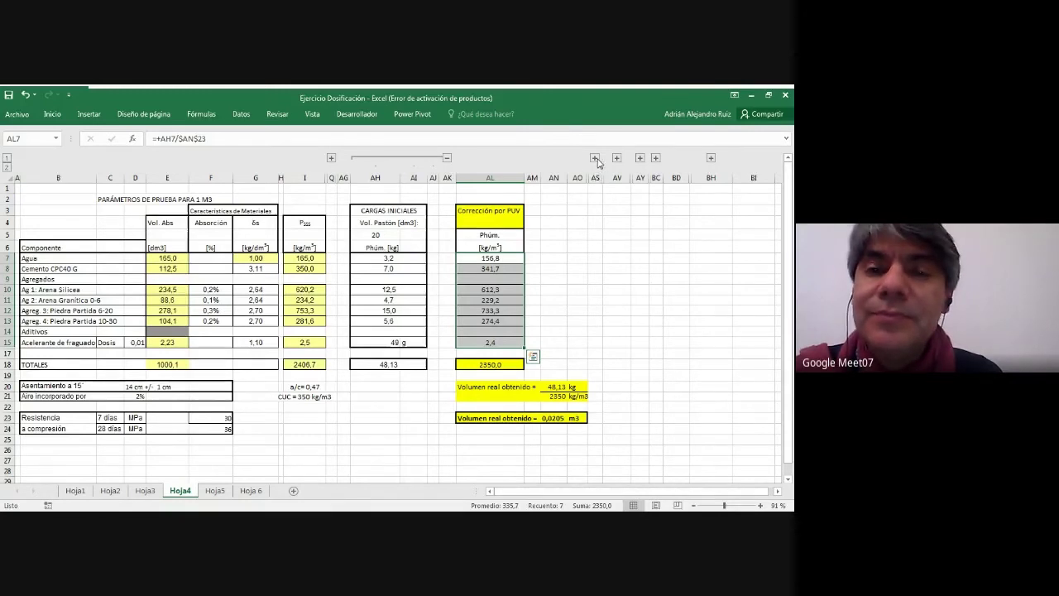
click(521, 256)
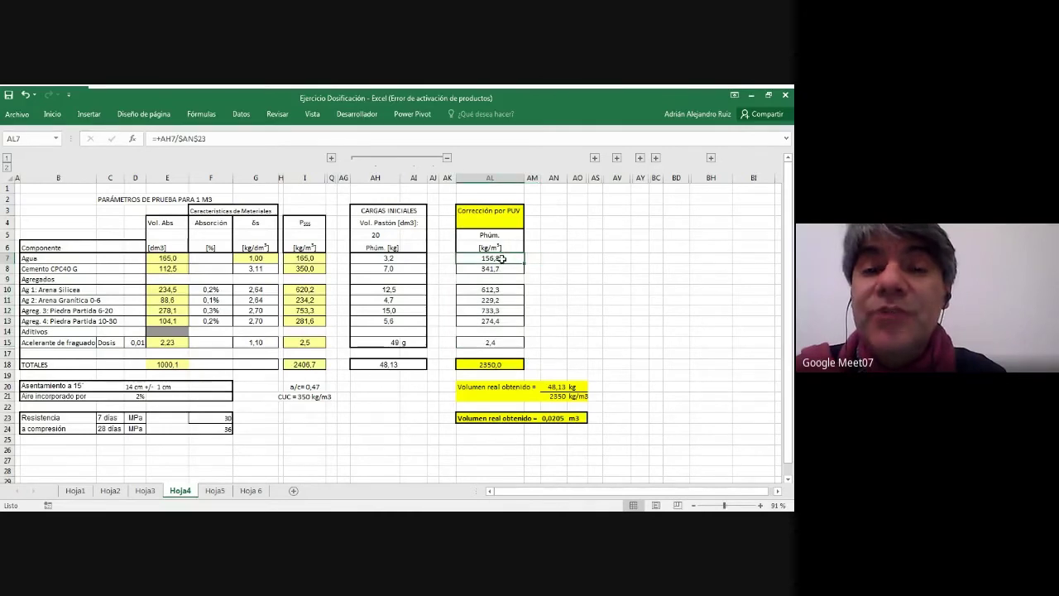
drag(501, 259, 508, 343)
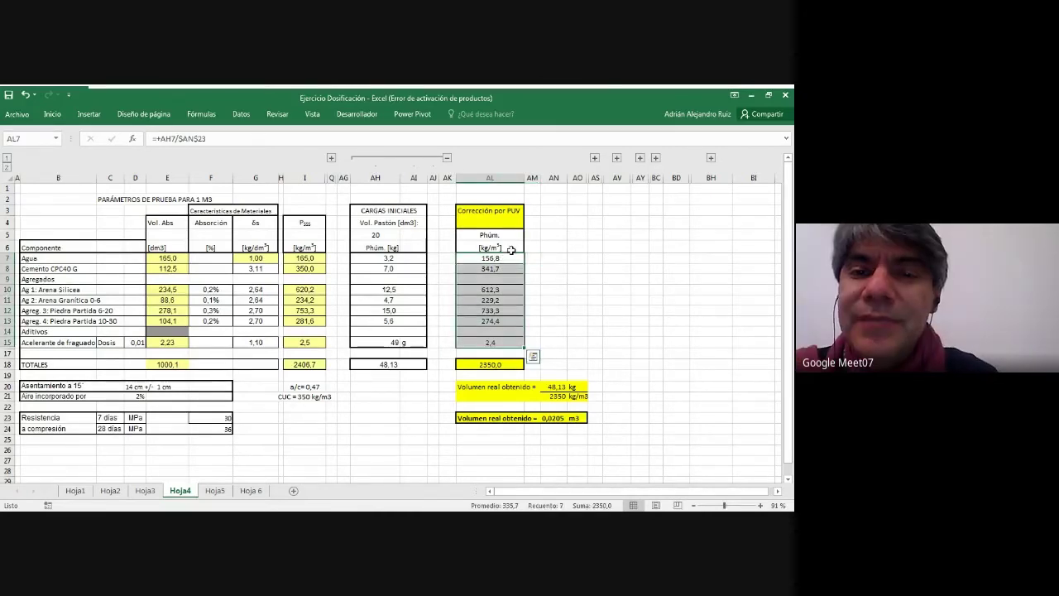
drag(510, 257, 531, 352)
click(563, 300)
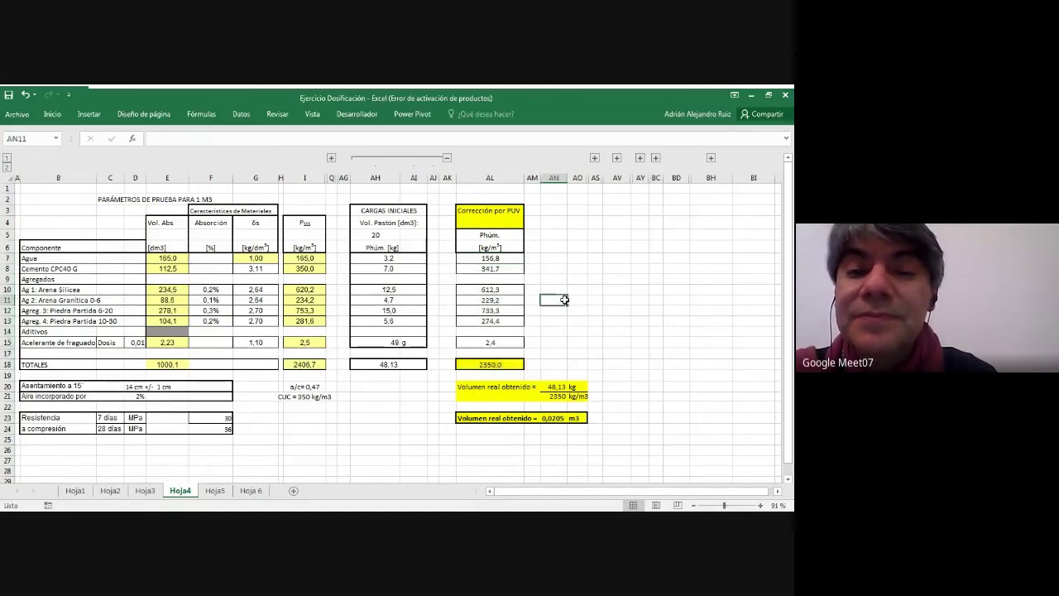
Expand the Agr. Ps column group and highlight the dry aggregate weights and their PUV-corrected moist weights
click(595, 158)
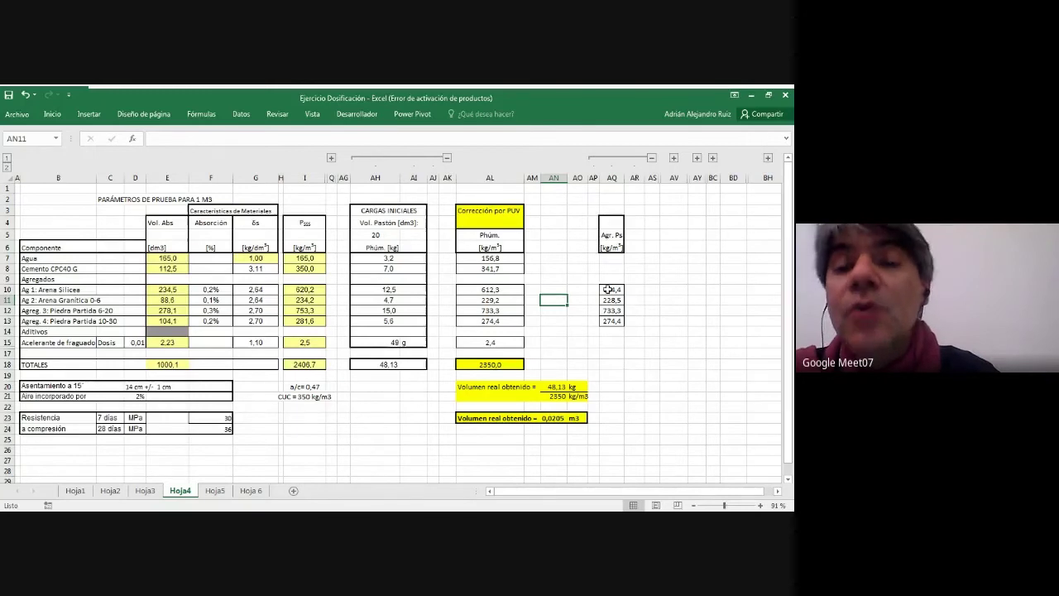
drag(608, 289, 611, 321)
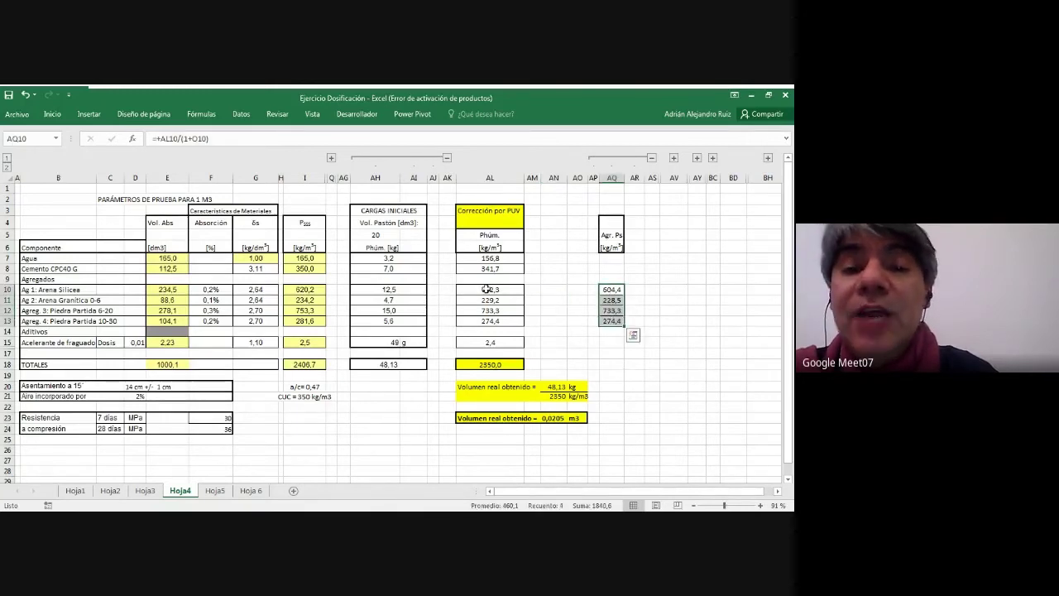
drag(487, 288, 503, 320)
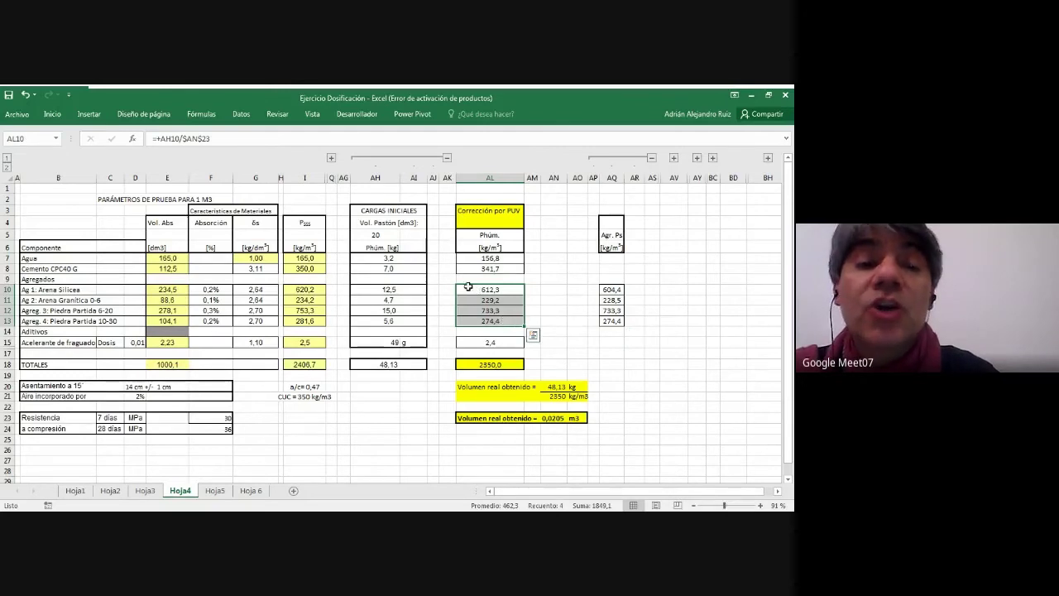
Expand the Humedad column group and relate the aggregate moistures and PUV-corrected weights to the dry weights in Agr. Ps
click(330, 157)
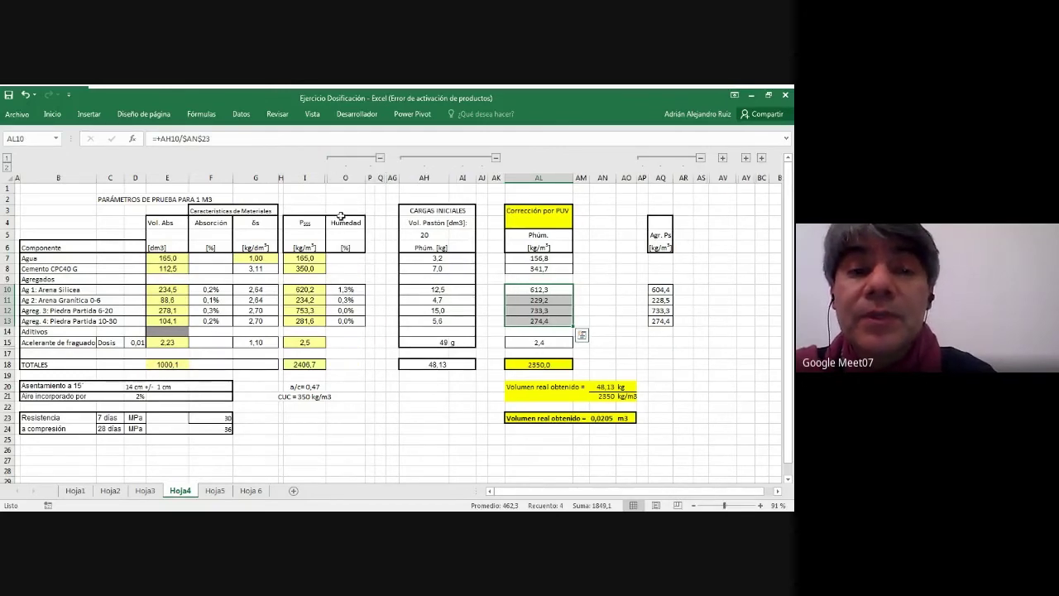
drag(347, 290, 355, 320)
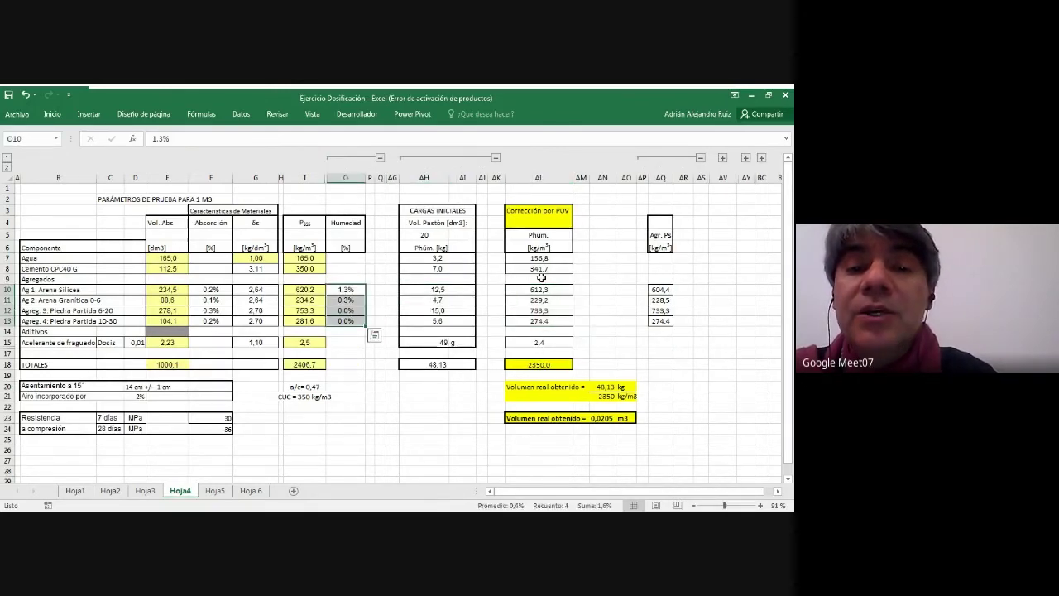
drag(539, 289, 540, 320)
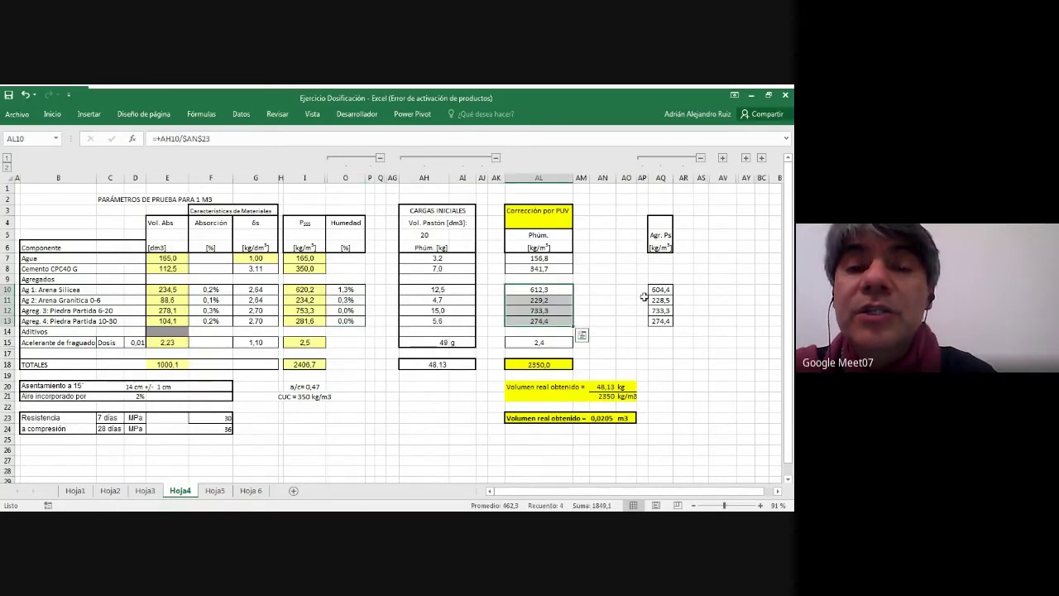
drag(658, 292, 655, 321)
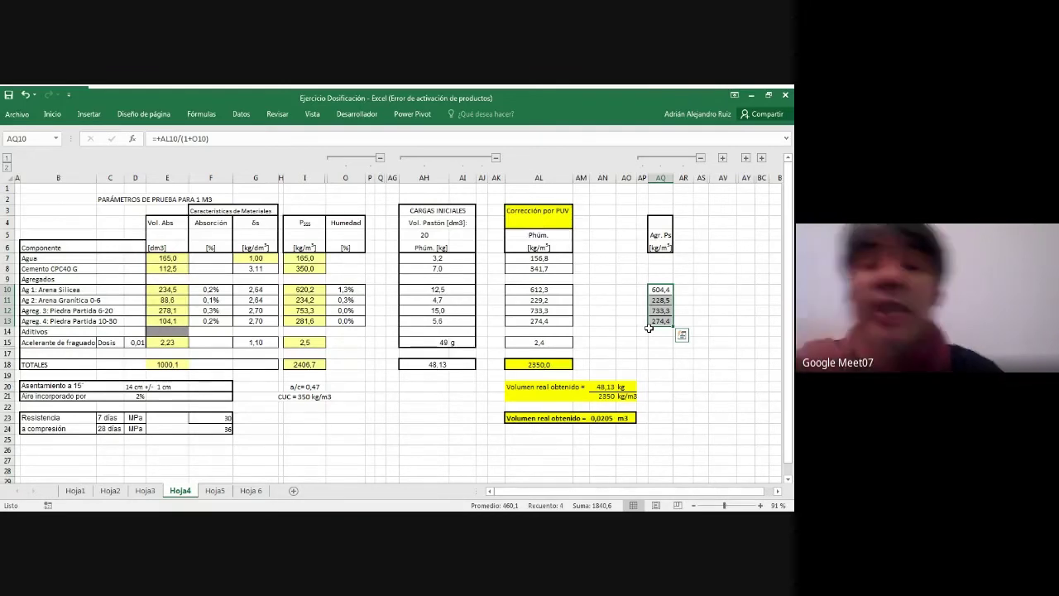
Compare the PUV-corrected moist weight of each aggregate with its dry weight in Agr. Ps, starting with Arena Silícea
click(561, 292)
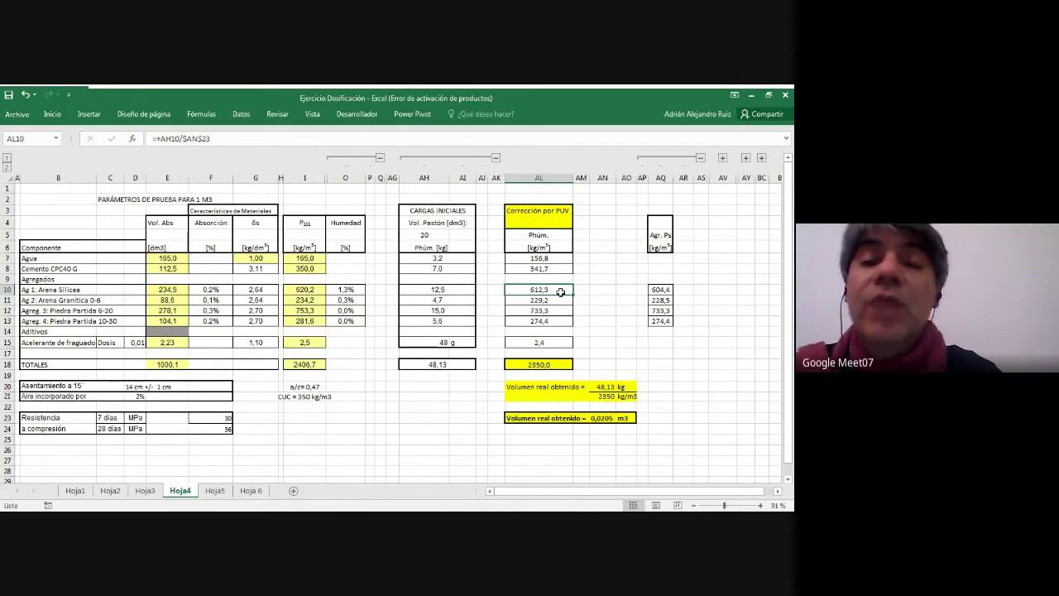
click(662, 289)
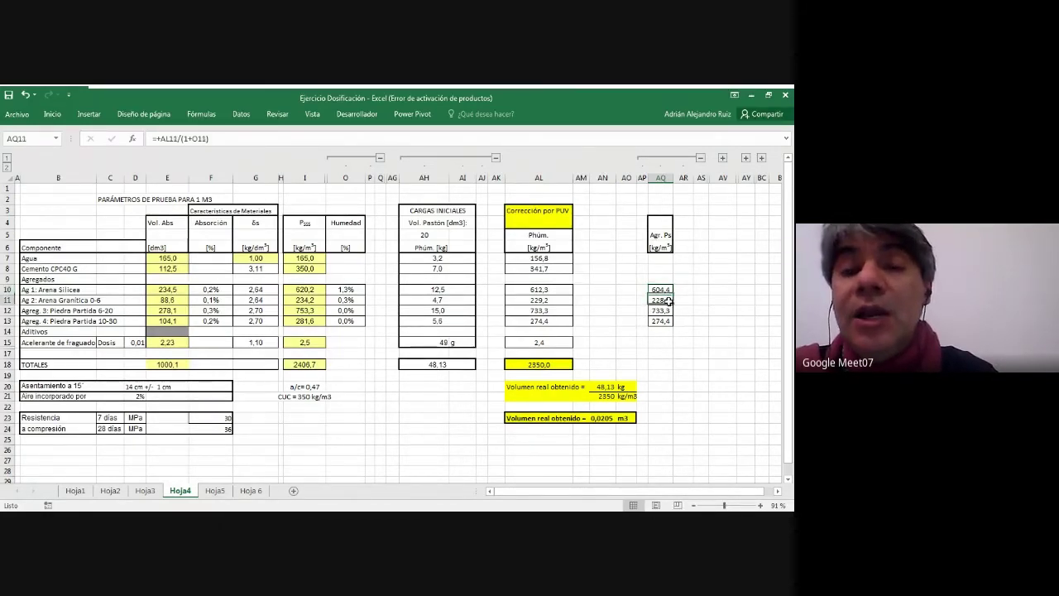
click(546, 300)
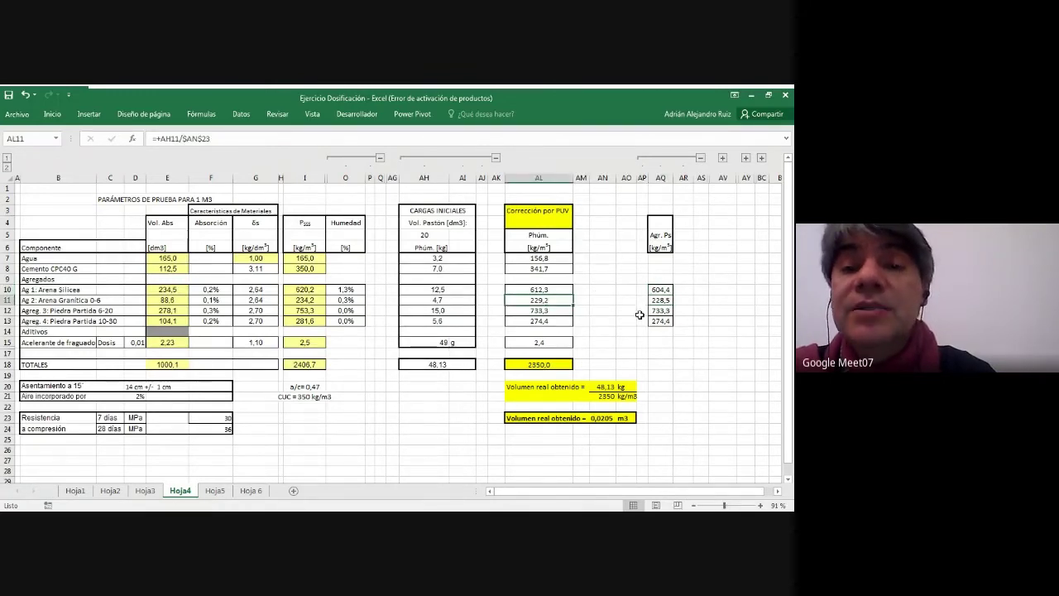
click(661, 300)
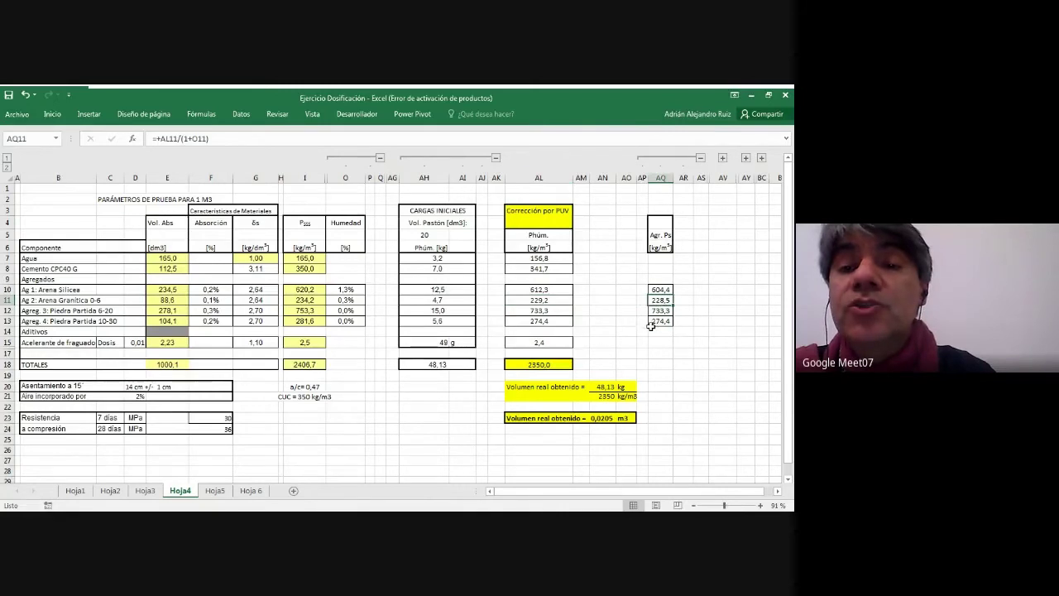
click(538, 309)
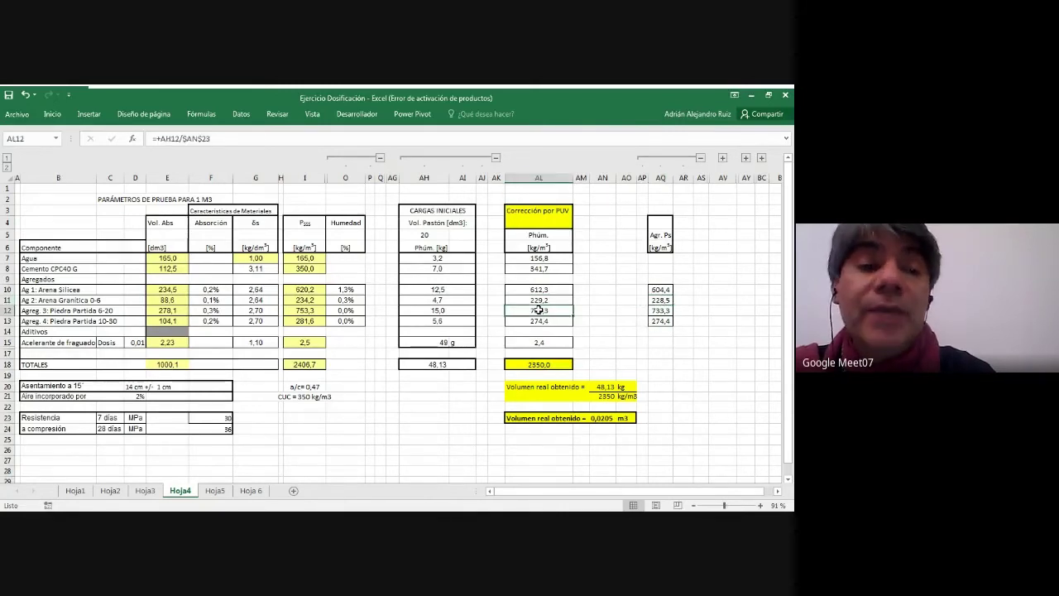
Examine how the Agr. Ps dry weights of the four aggregates derive from the PUV-corrected humid weights and the moisture percentages
click(660, 310)
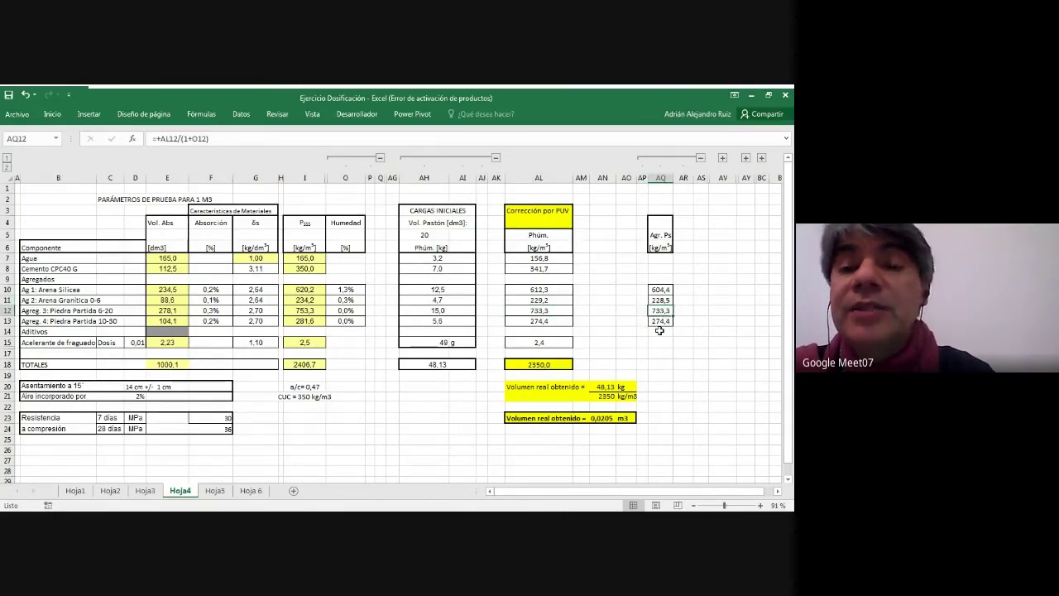
click(363, 311)
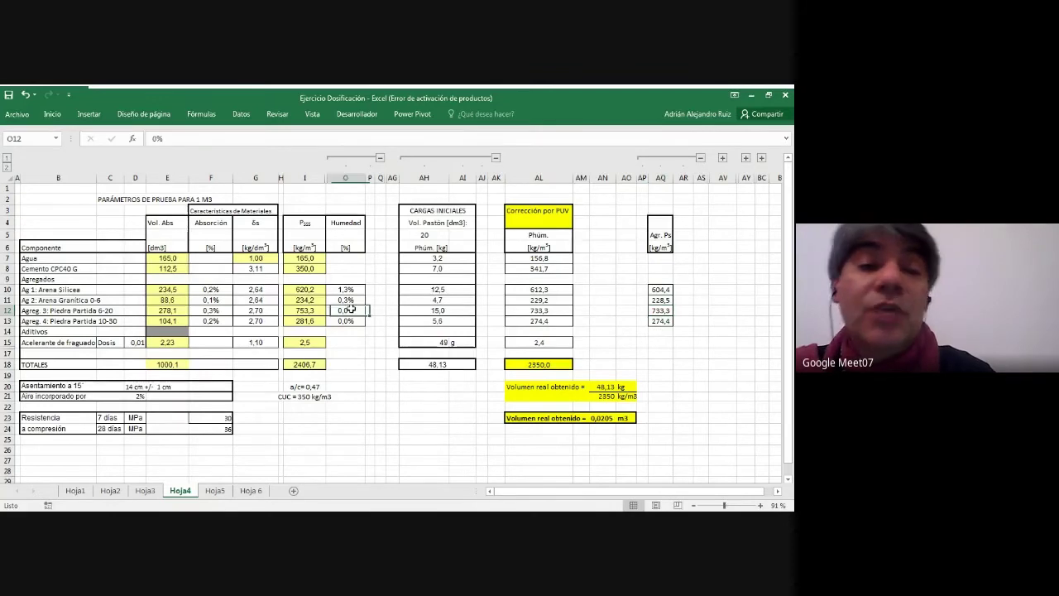
click(534, 310)
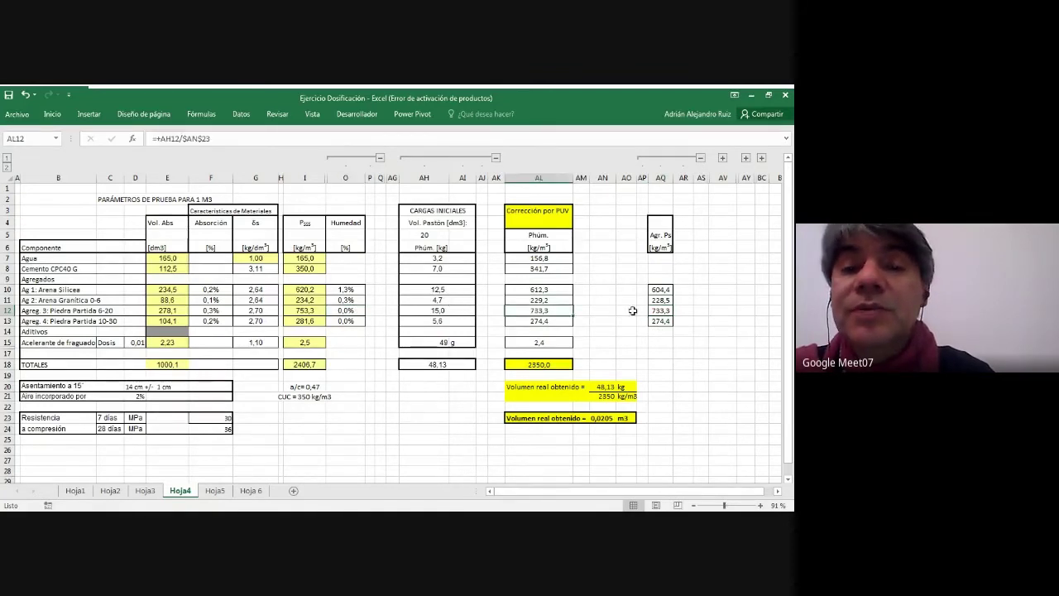
click(662, 321)
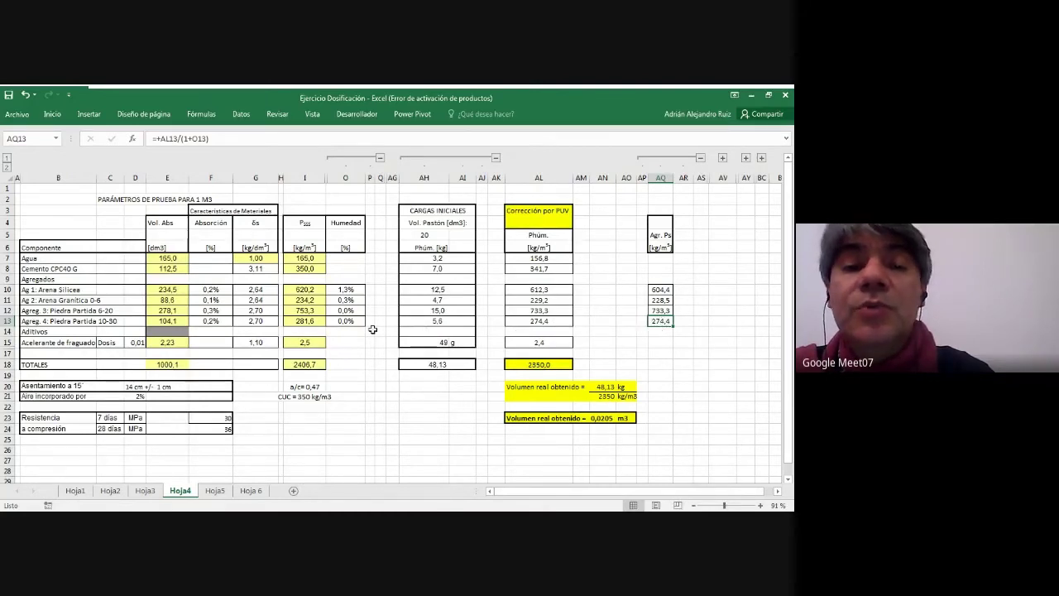
click(351, 321)
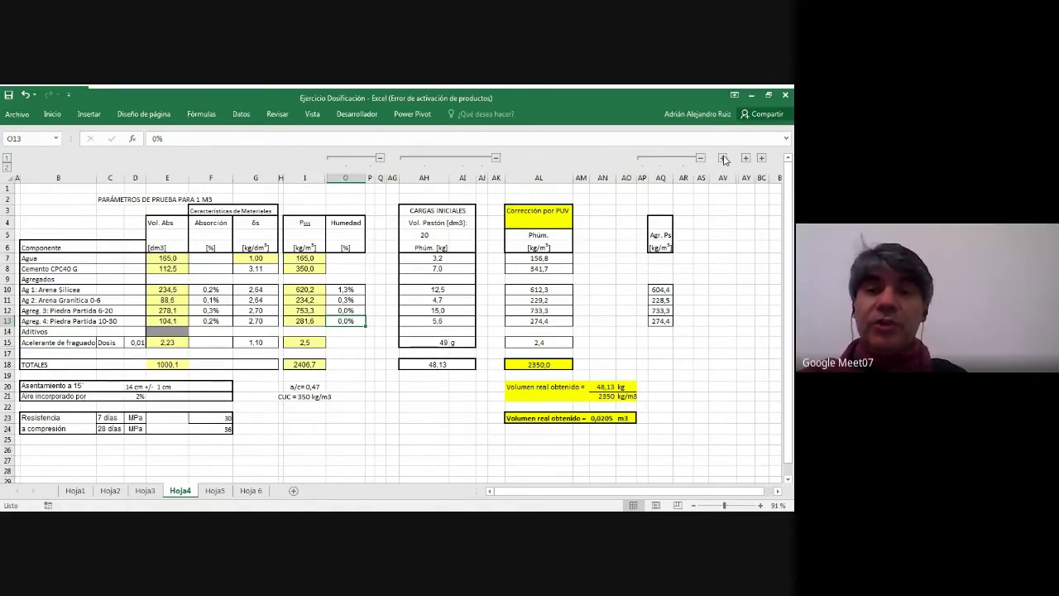
drag(660, 291, 658, 323)
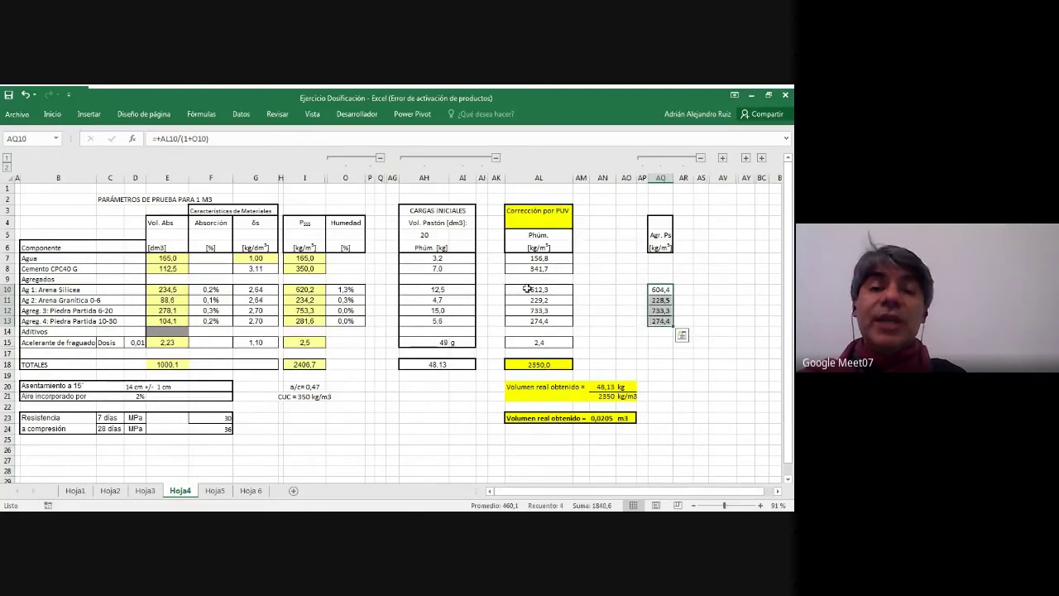
drag(530, 289, 581, 322)
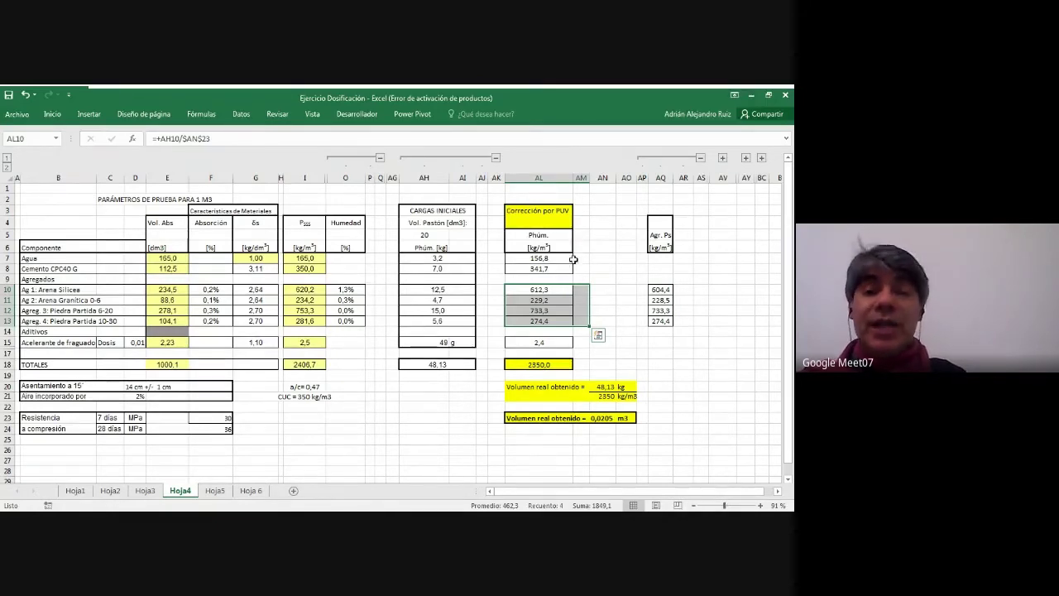
Expand the hidden Agr. Psss column group and compare its aggregate weights with the absorption percentages and the dry weights
click(722, 158)
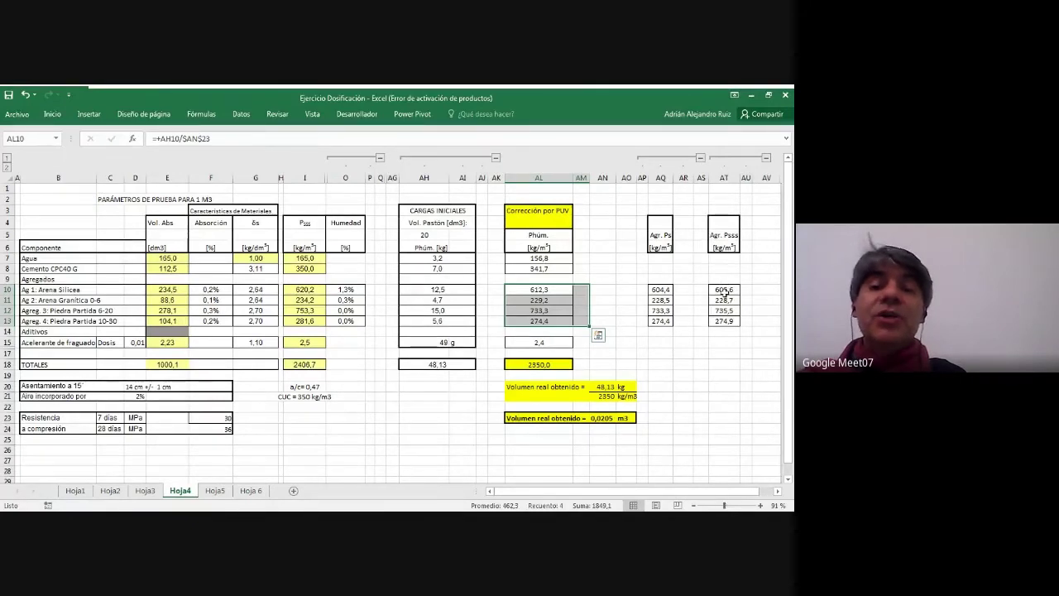
drag(723, 290, 725, 321)
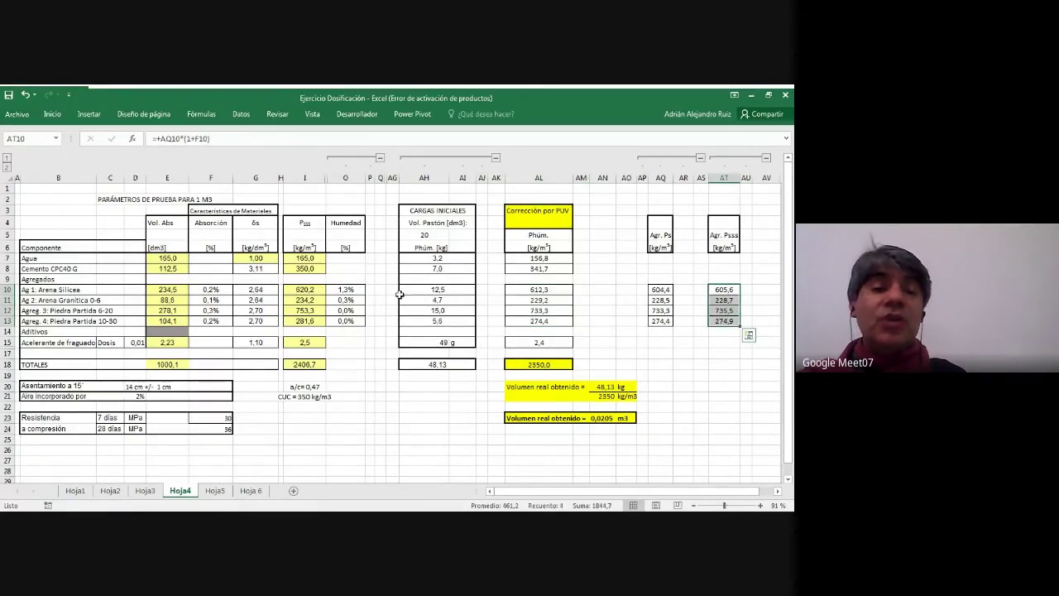
drag(210, 291, 211, 320)
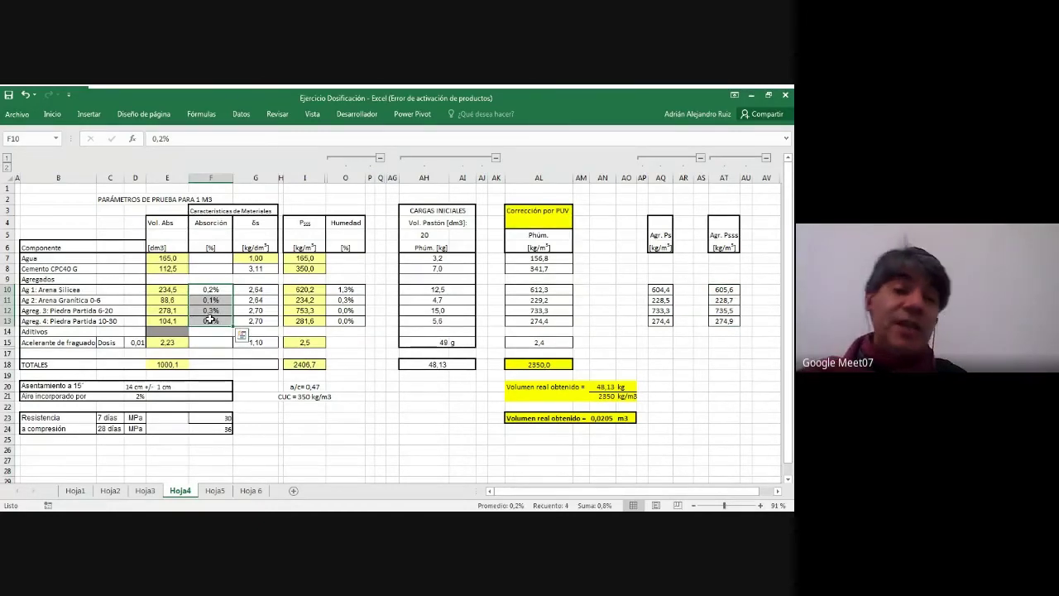
click(653, 287)
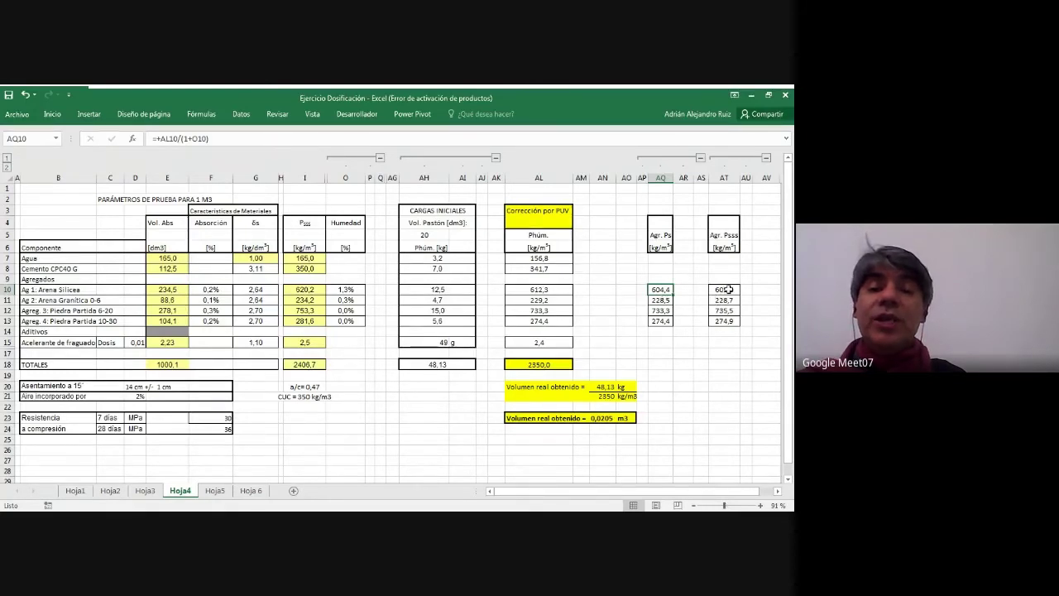
drag(724, 290, 727, 319)
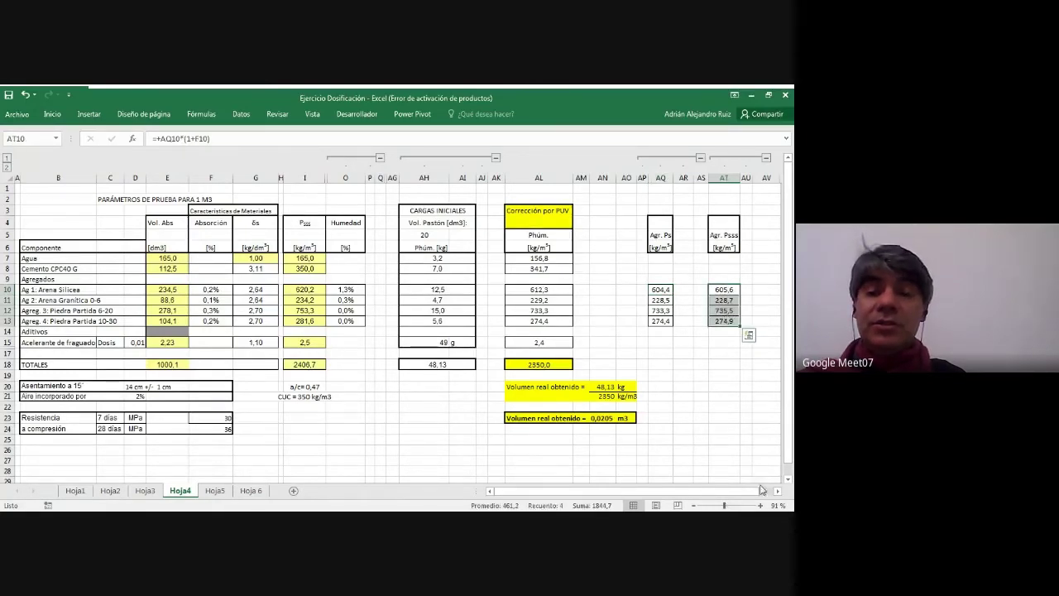
Collapse the CARGAS INICIALES column group, keeping the component names and the Agr. Psss column in view
click(777, 490)
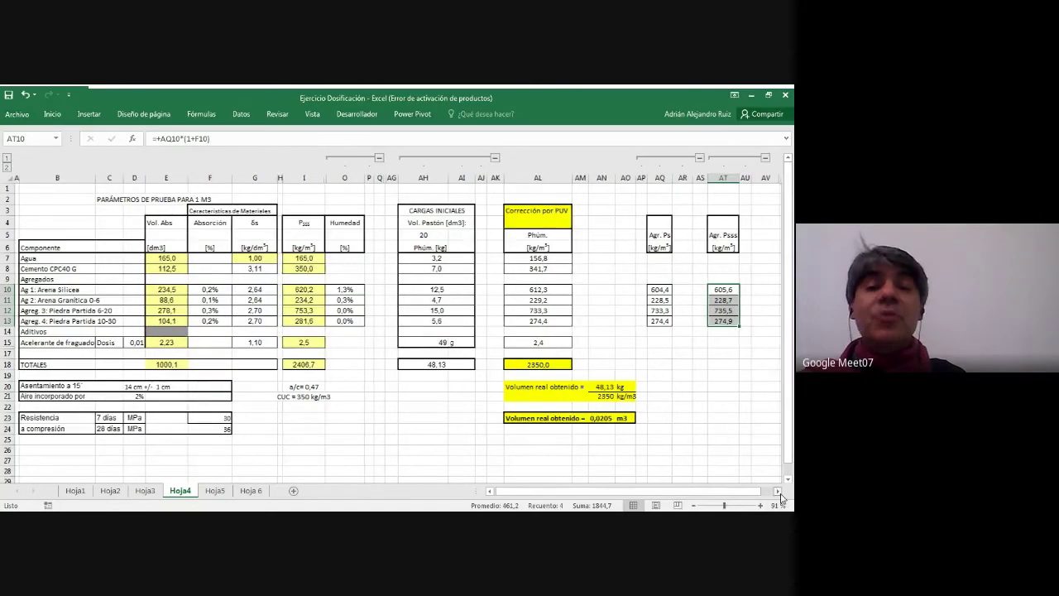
click(777, 490)
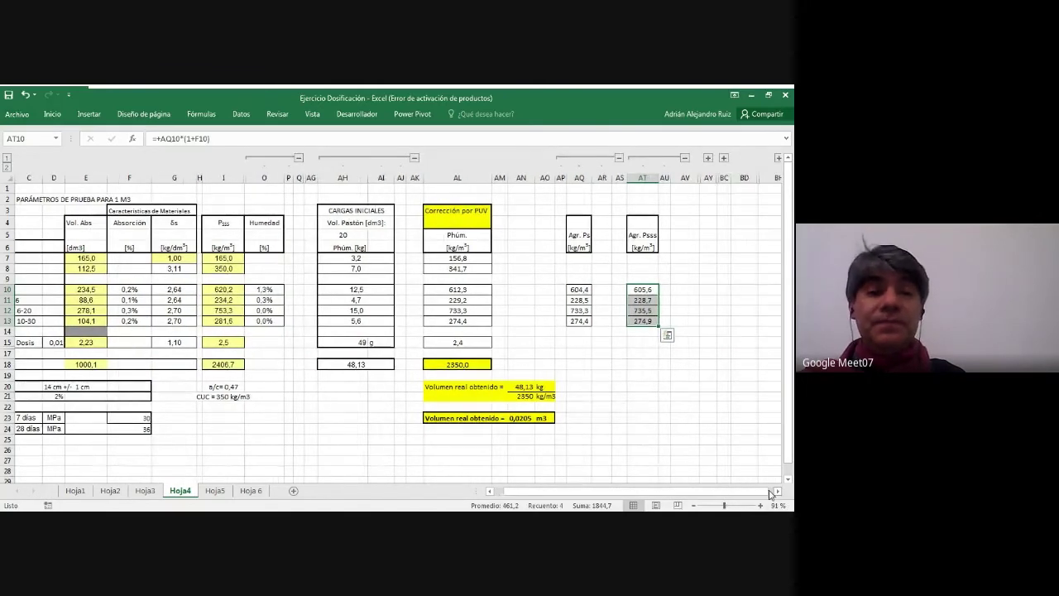
click(413, 157)
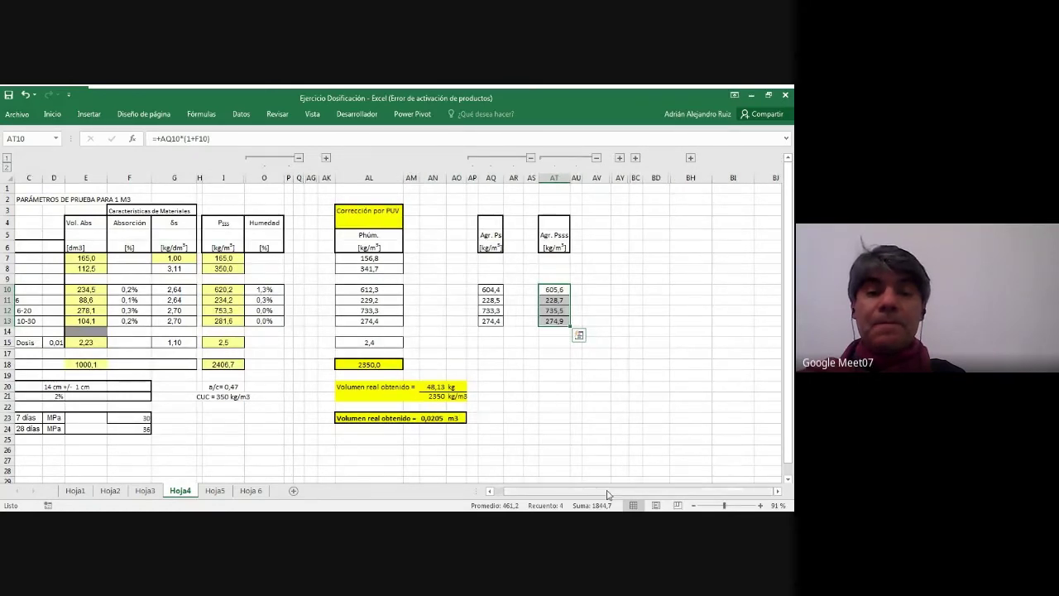
drag(608, 490, 601, 497)
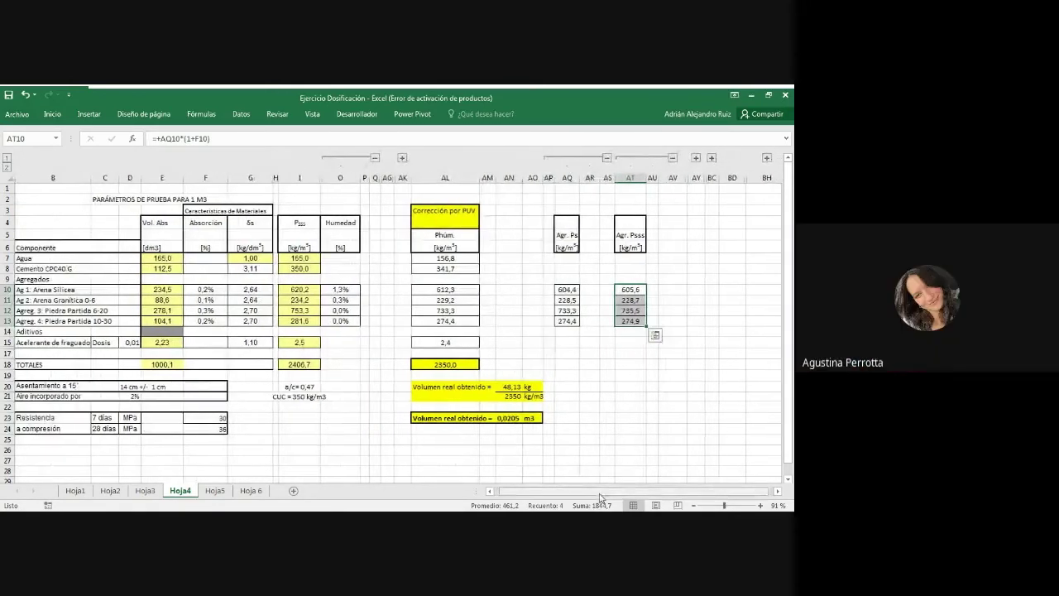
click(639, 353)
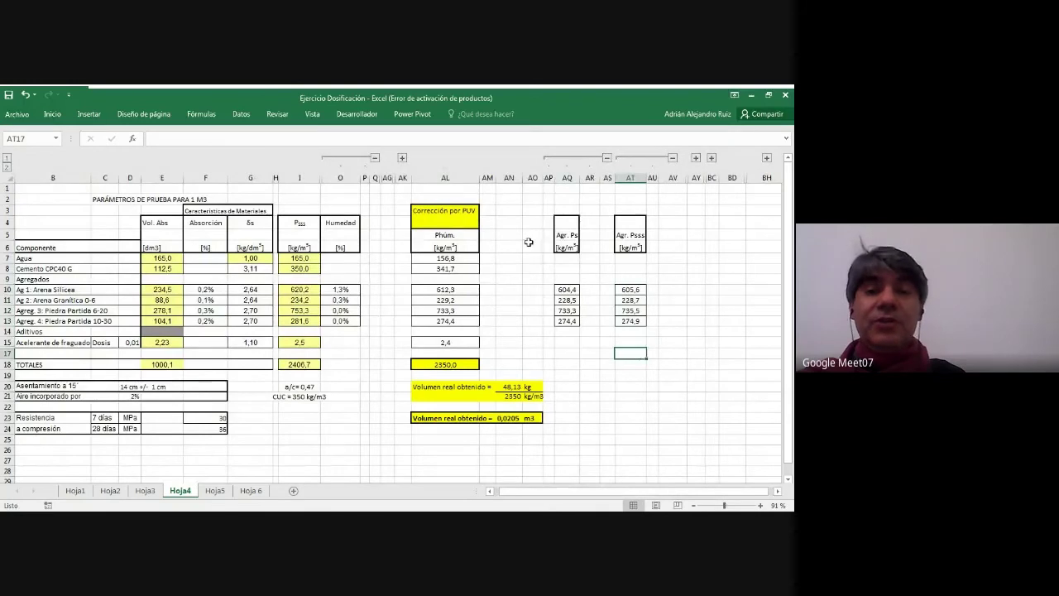
Check the Agr. Psss formula of each of the four aggregates, in AT10 to AT13
click(639, 290)
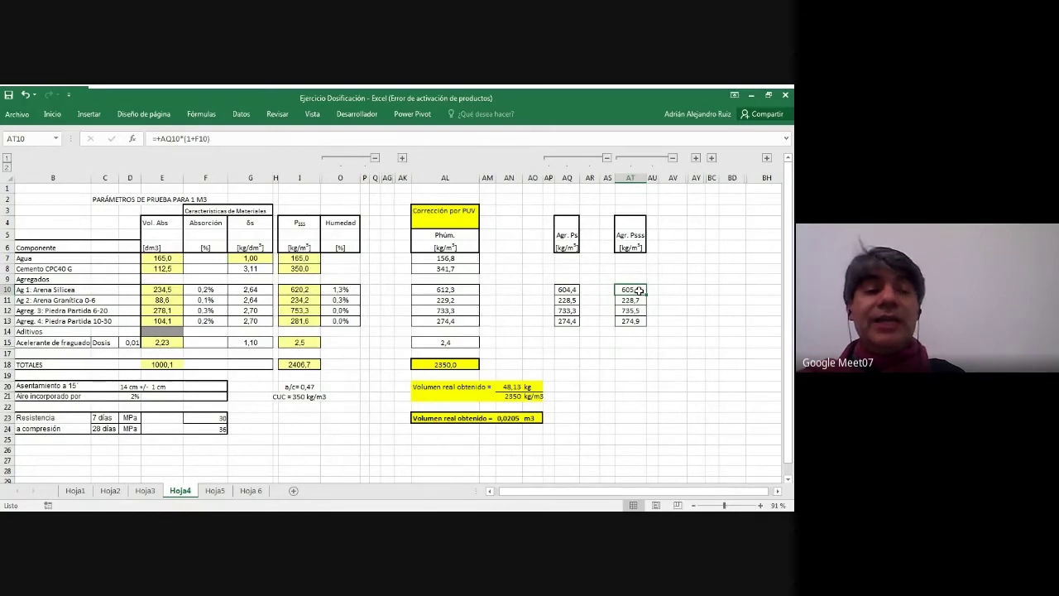
click(633, 299)
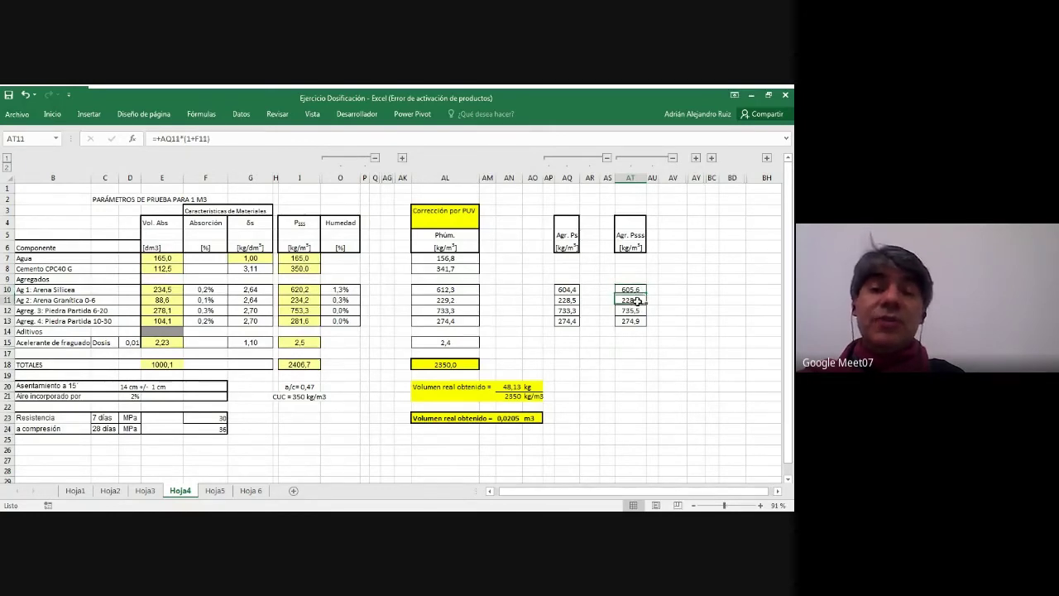
click(640, 310)
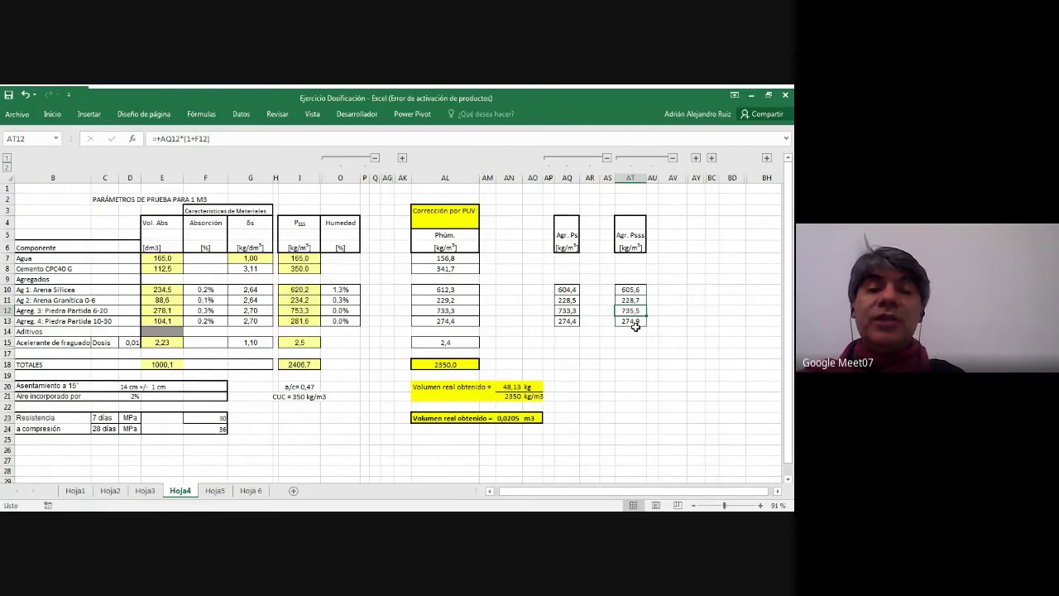
click(633, 322)
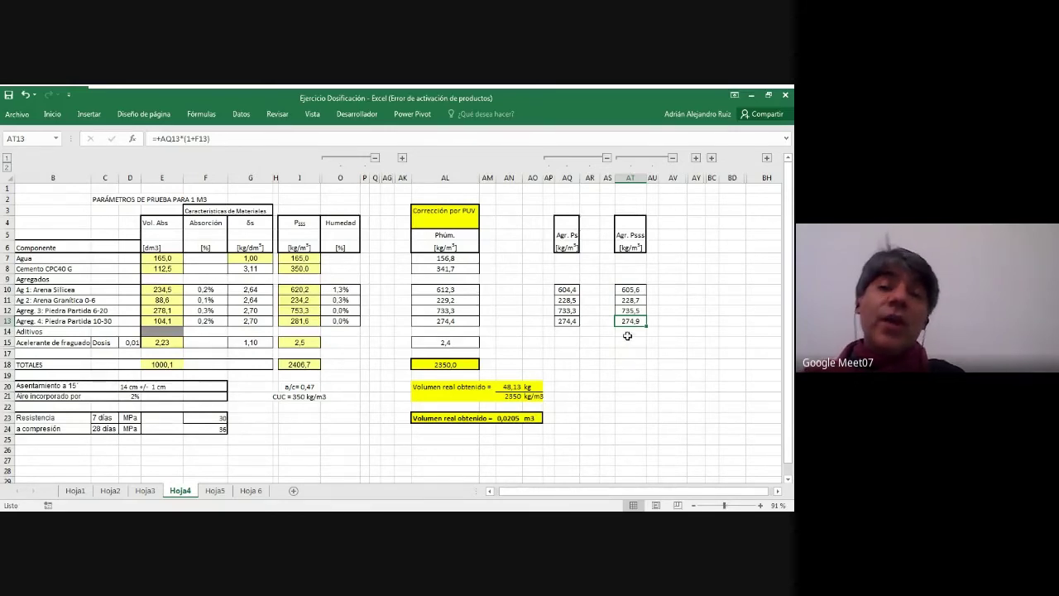
Expand the hidden Dif agua Ph - Psss column group and check the aggregates' water differences and their total formula
click(694, 158)
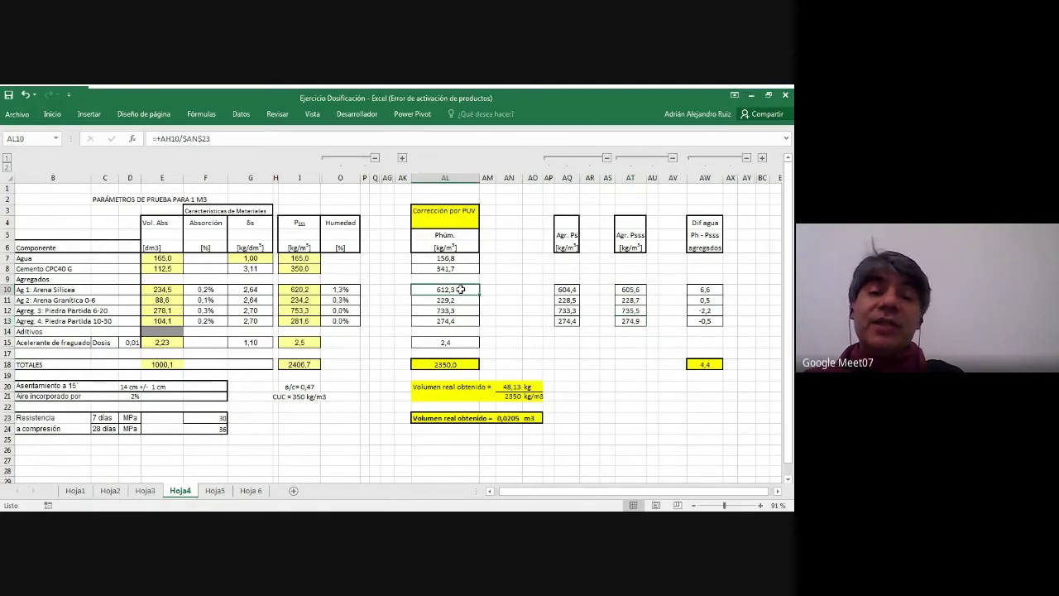
click(632, 290)
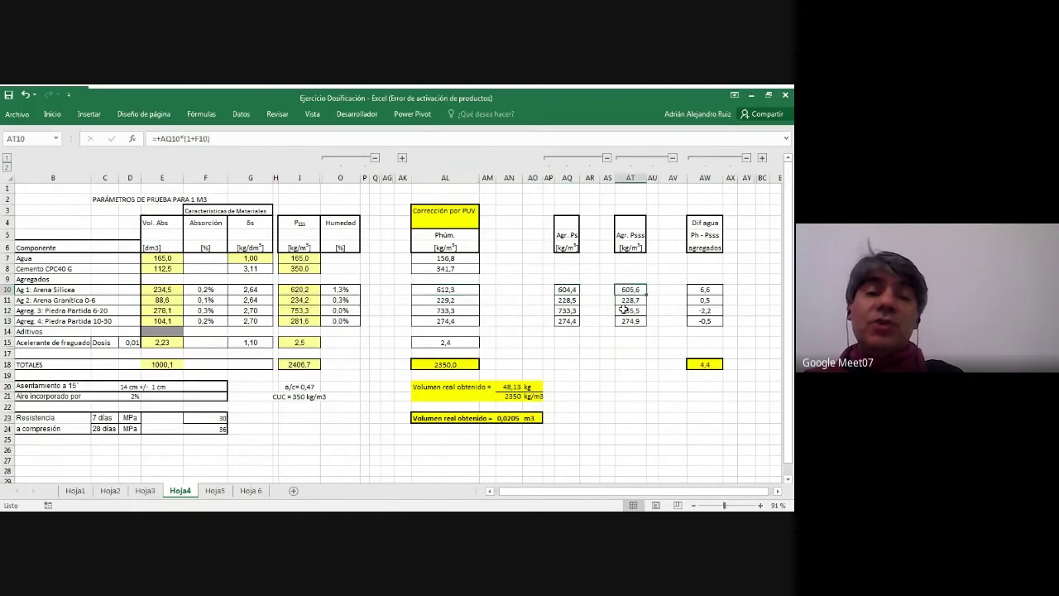
drag(708, 289, 706, 321)
click(710, 360)
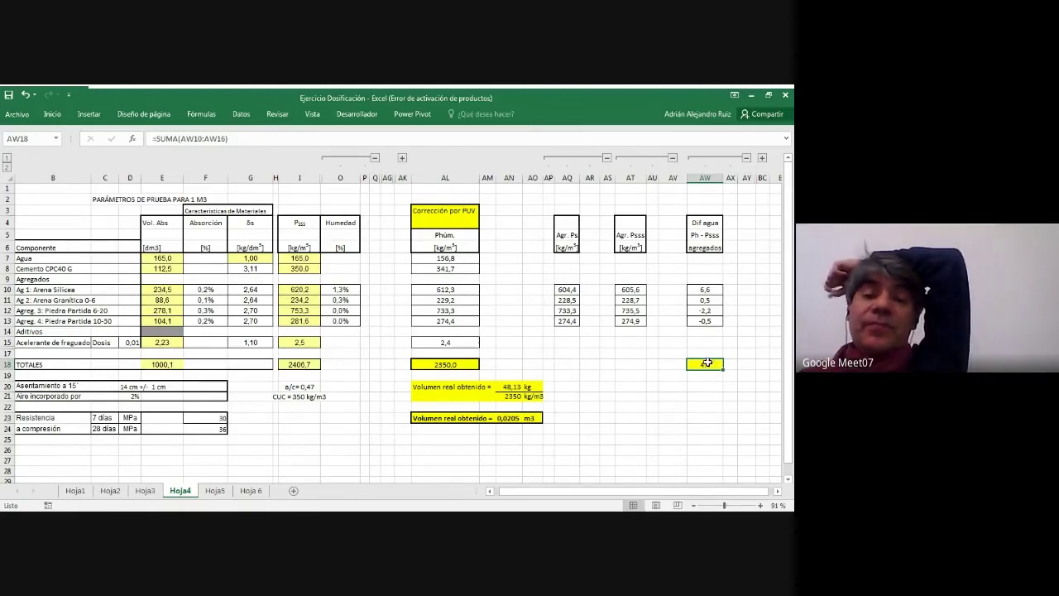
Review the Agr. Psss weights together with the PUV-corrected water amount in AL7 and the total aggregate water difference in AW18
click(778, 492)
click(779, 492)
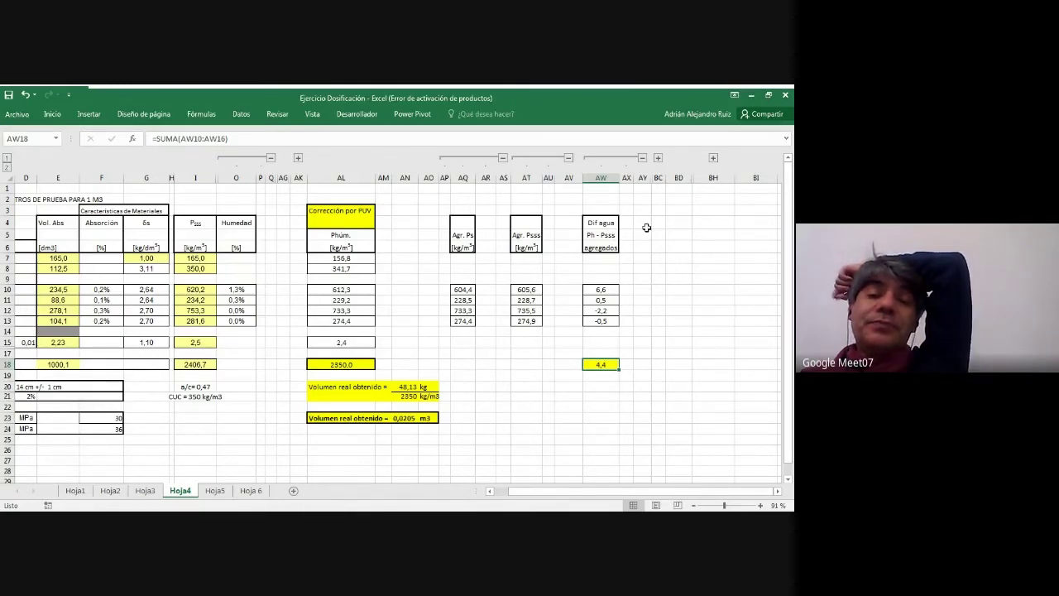
click(527, 289)
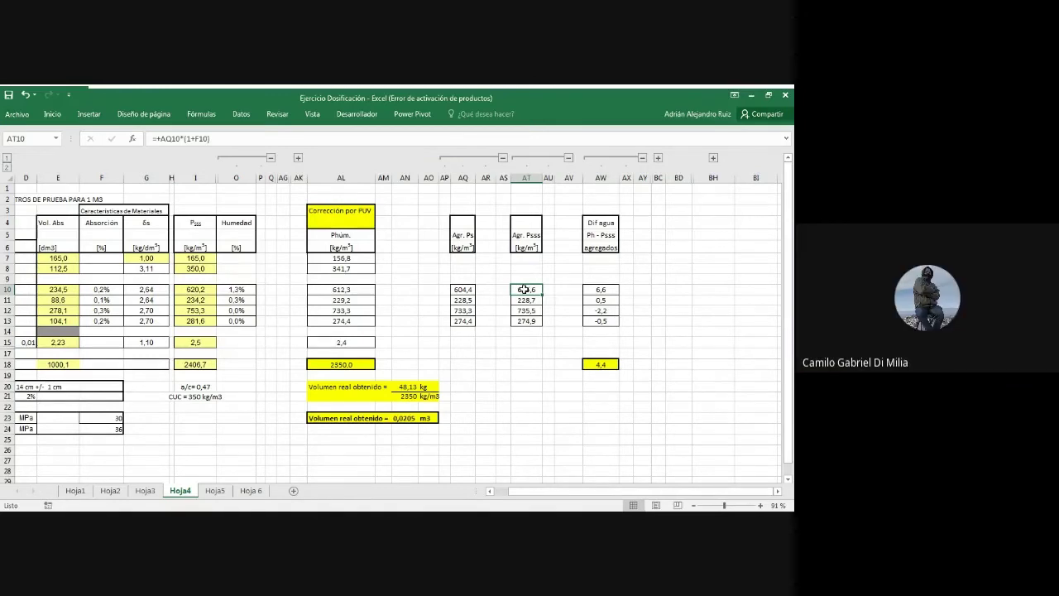
drag(524, 287, 528, 321)
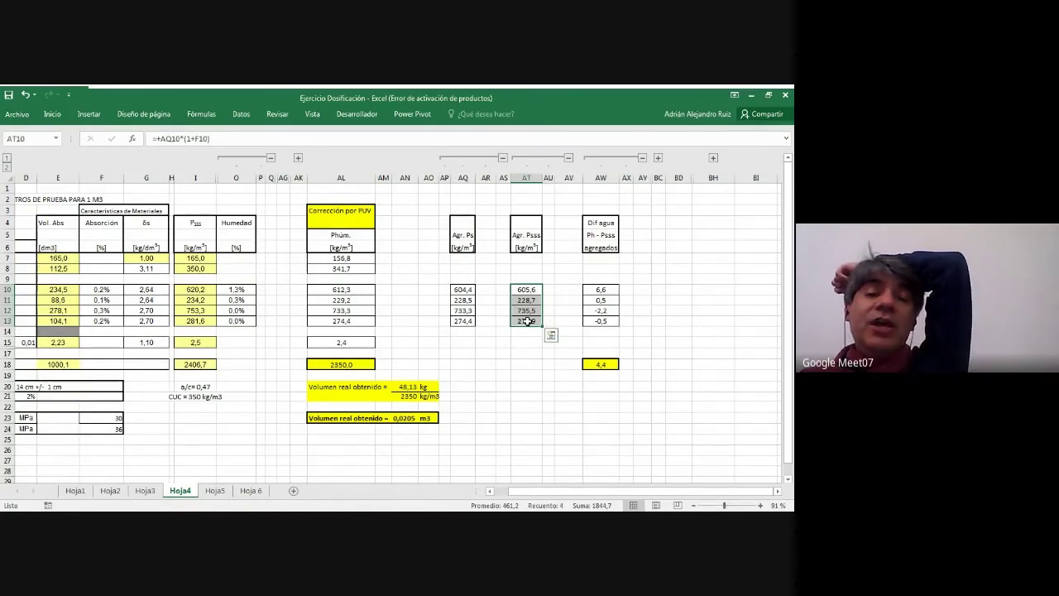
click(346, 259)
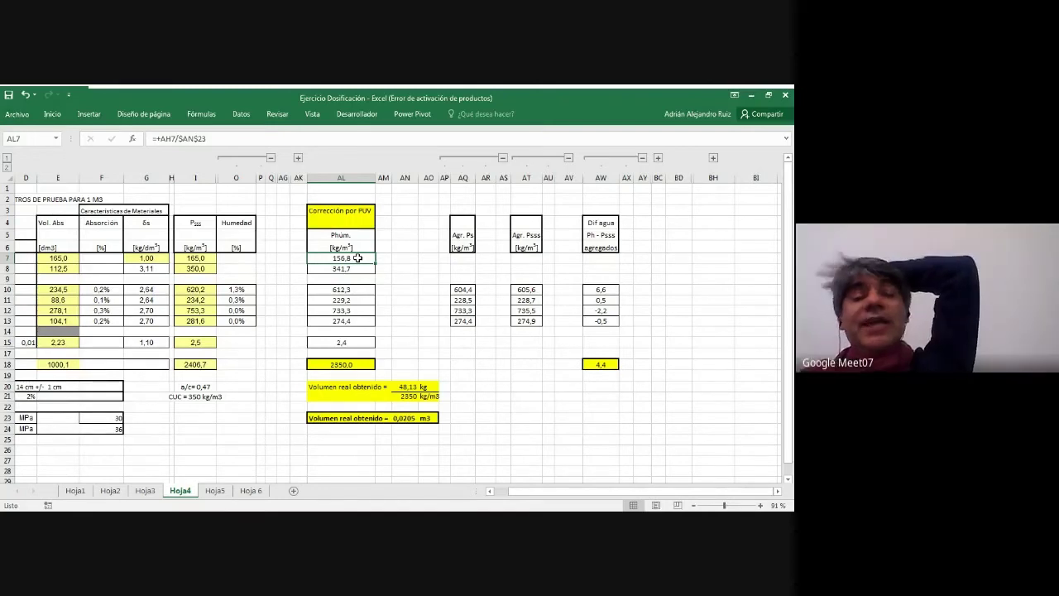
click(603, 365)
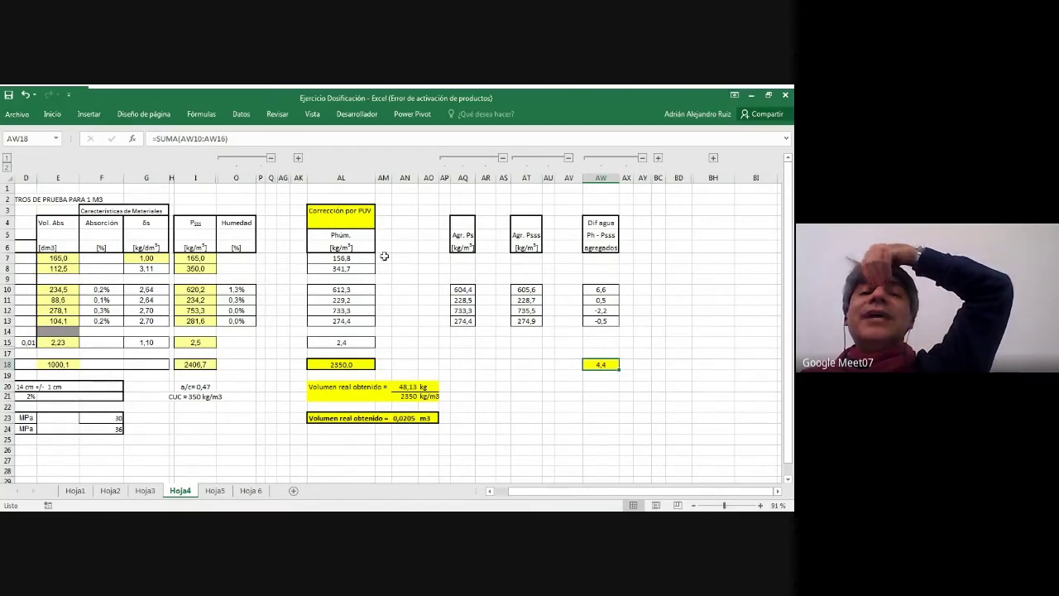
Compare the PUV-corrected humid weights of all components in AL7:AL15 with the aggregates' Psss weights
click(360, 259)
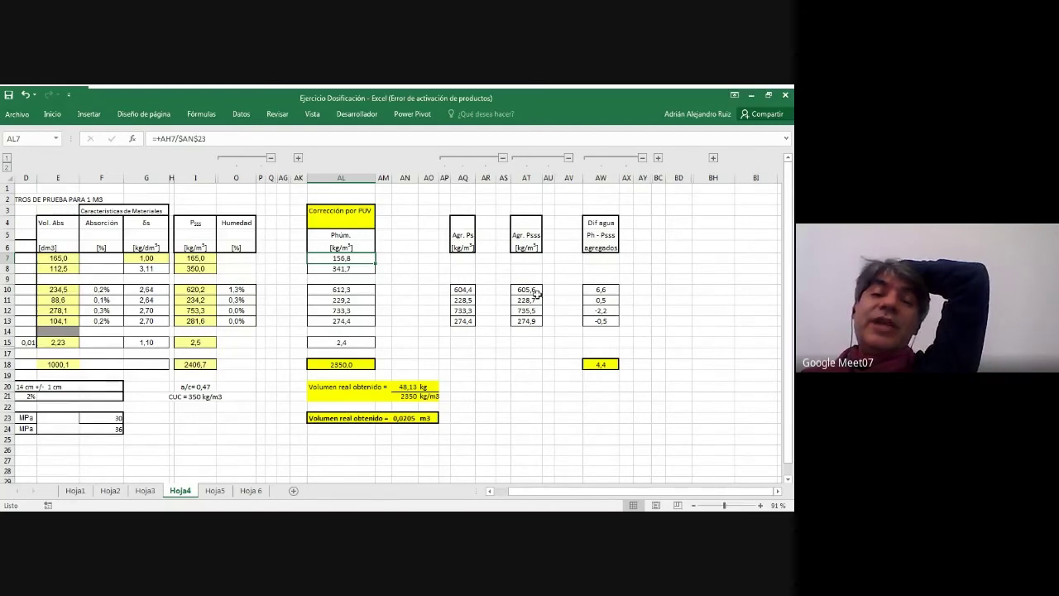
drag(534, 289, 532, 323)
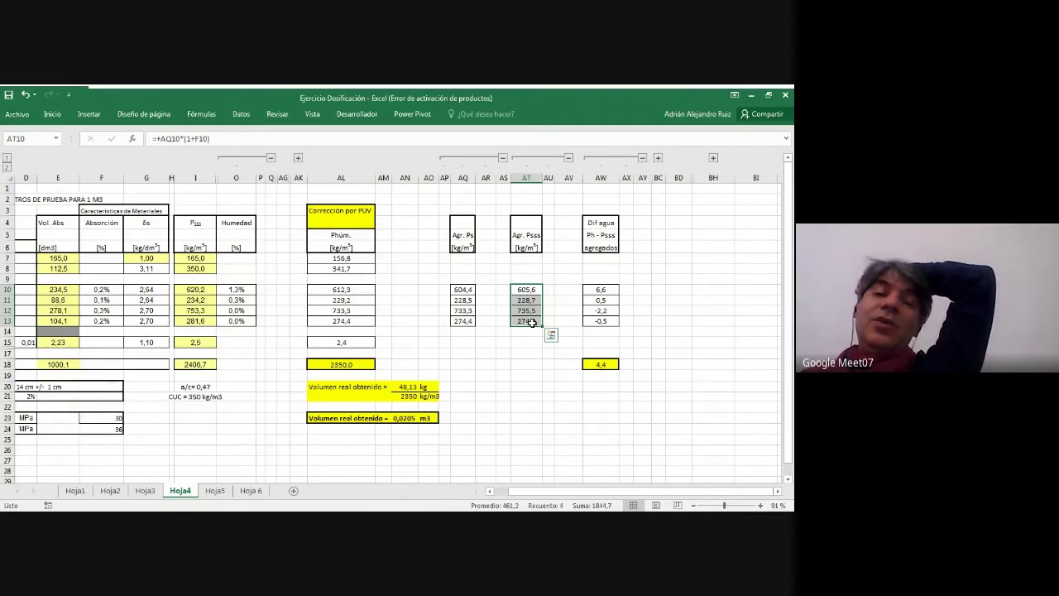
click(536, 257)
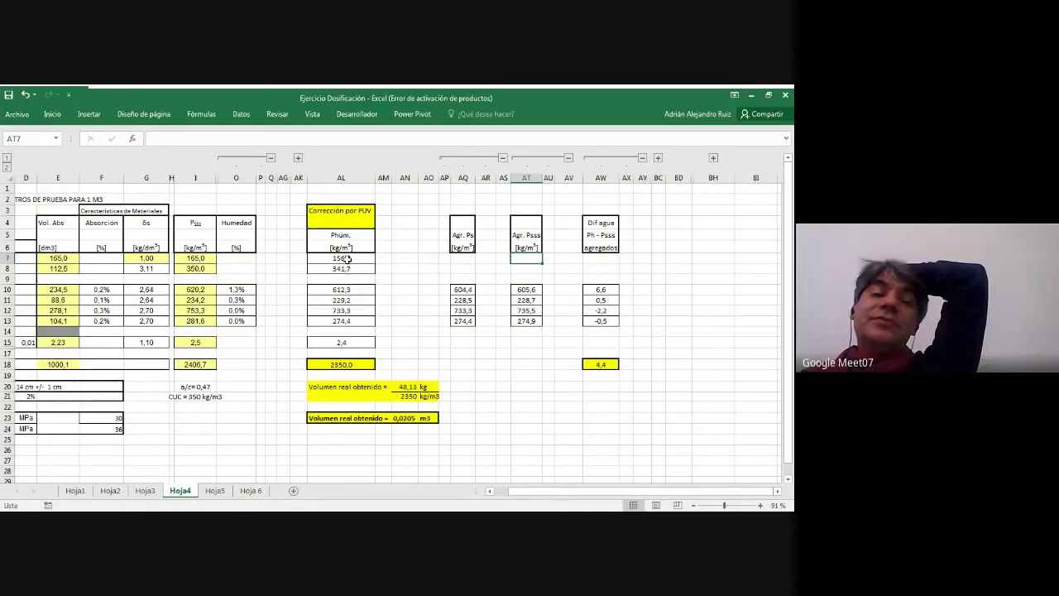
drag(349, 259, 343, 341)
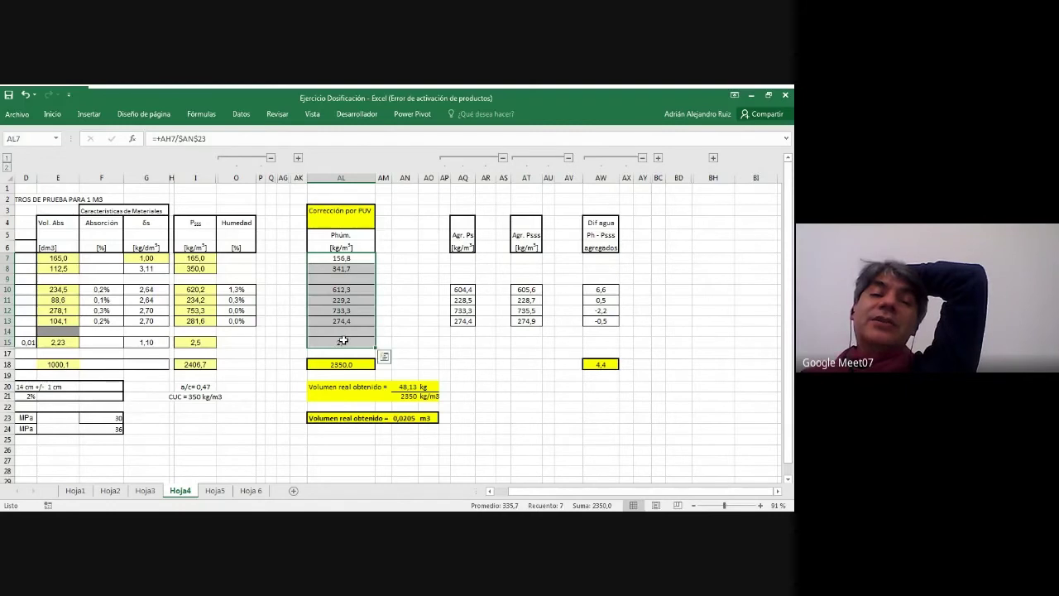
click(362, 221)
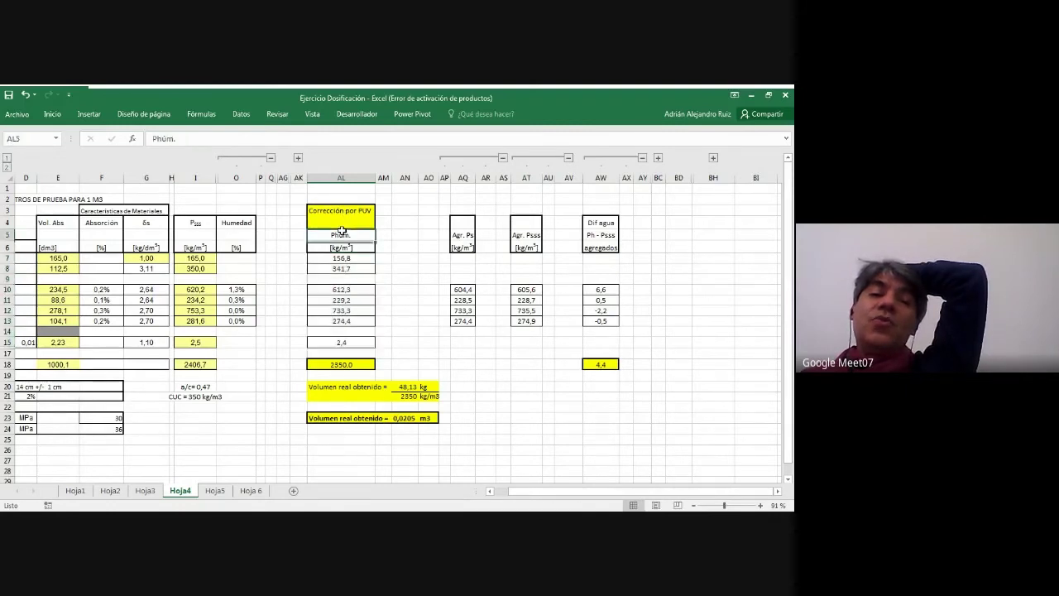
drag(351, 258, 350, 339)
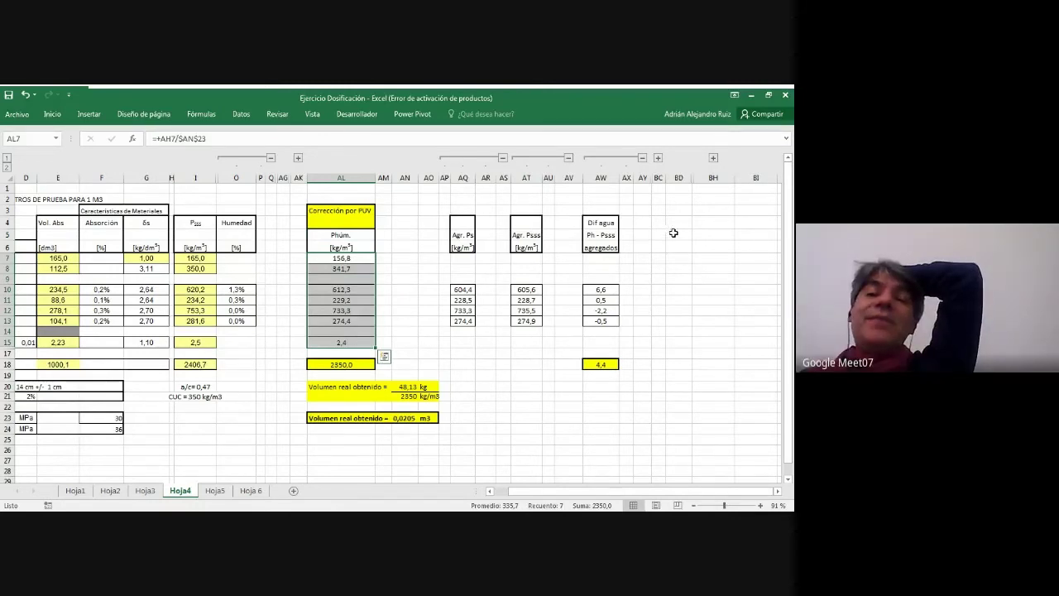
Expand the hidden corrected Psss column group and inspect how AZ7 combines the water in AL7 with the aggregate water difference in AW18
click(595, 366)
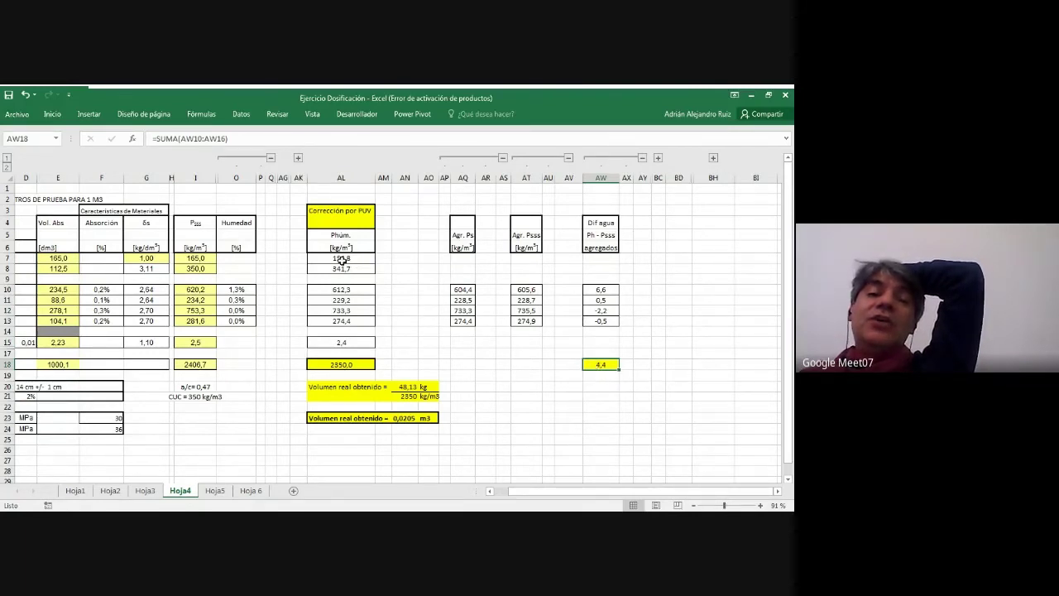
drag(535, 289, 537, 321)
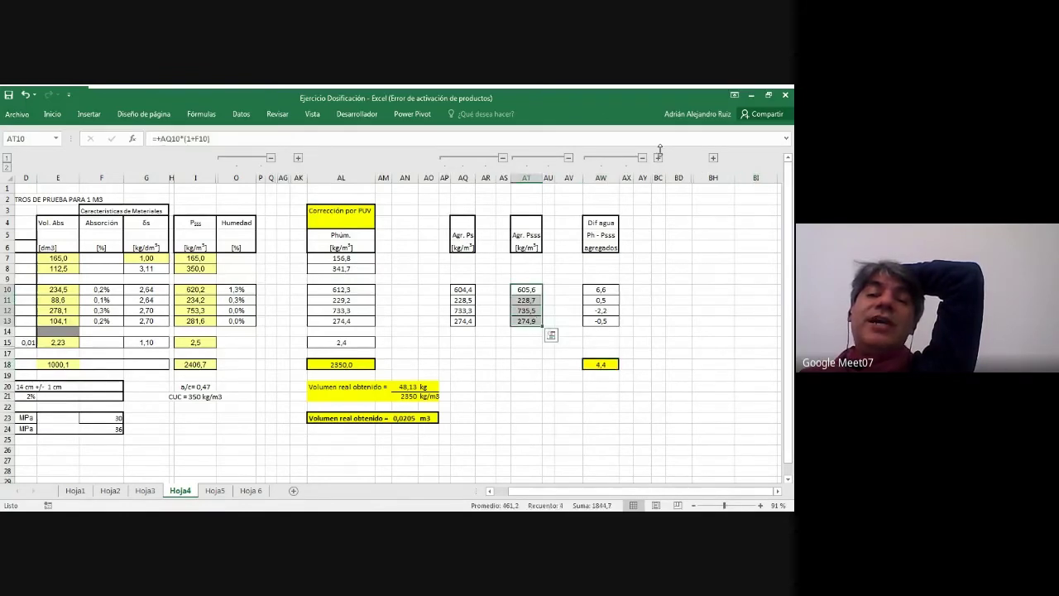
click(658, 157)
click(678, 257)
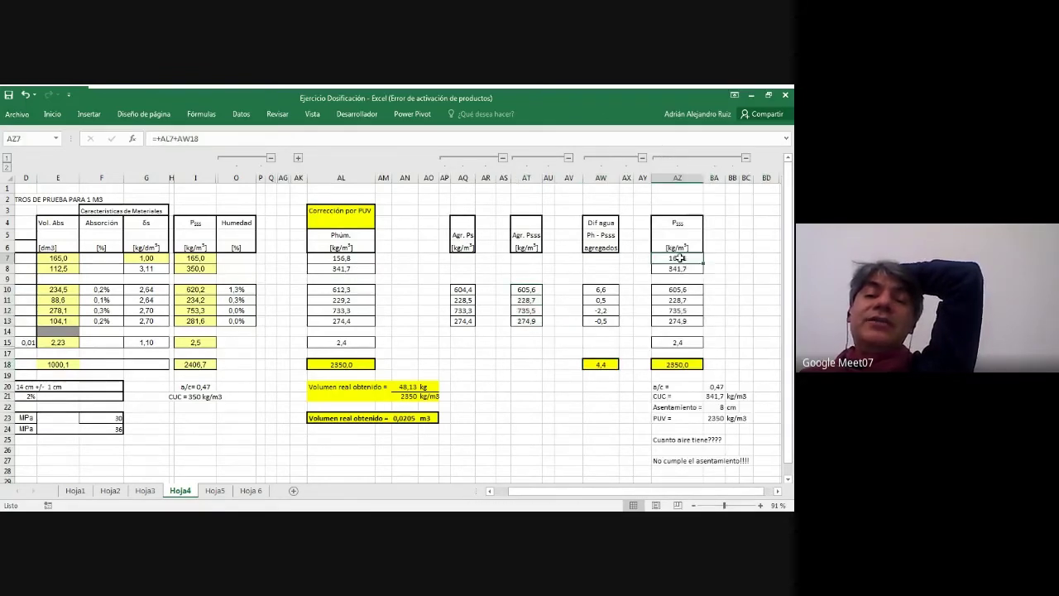
double_click(678, 257)
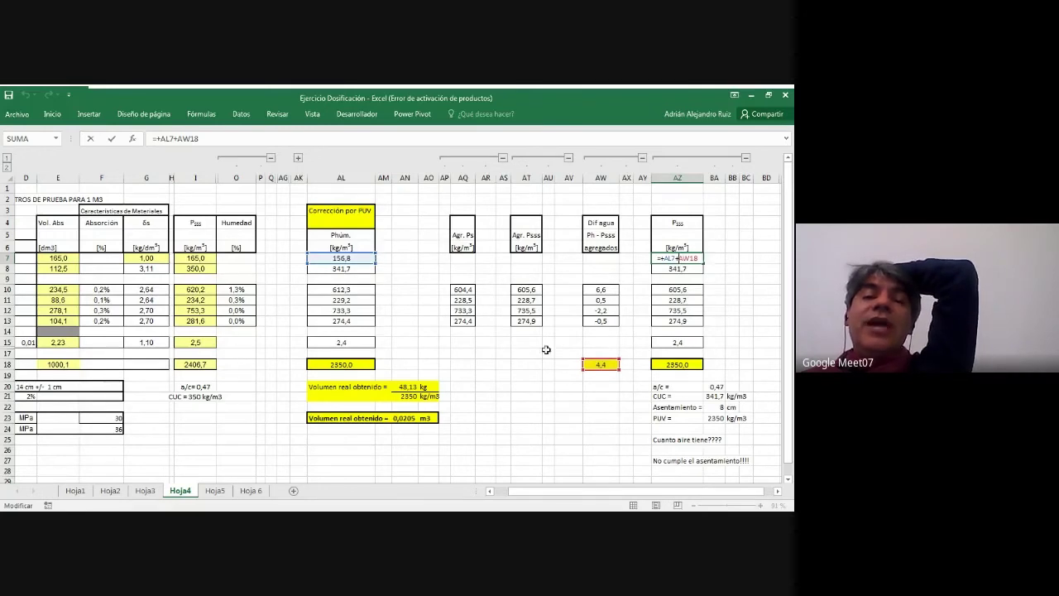
key(Return)
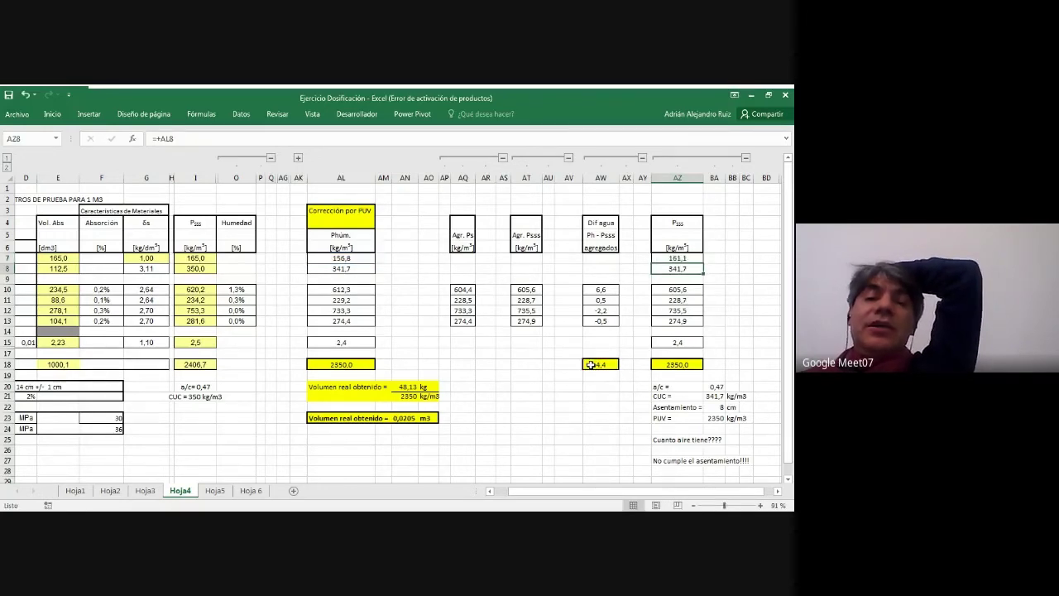
Compare the corrected Psss water amount in AZ7 with the aggregates' Psss weights in AZ10:AZ13
click(689, 257)
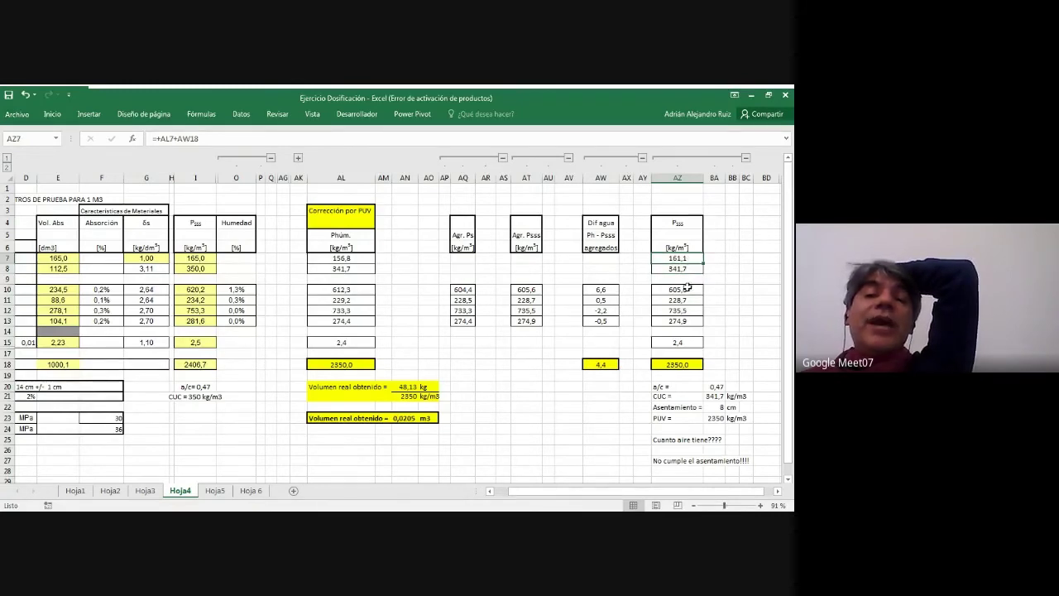
drag(688, 288, 687, 322)
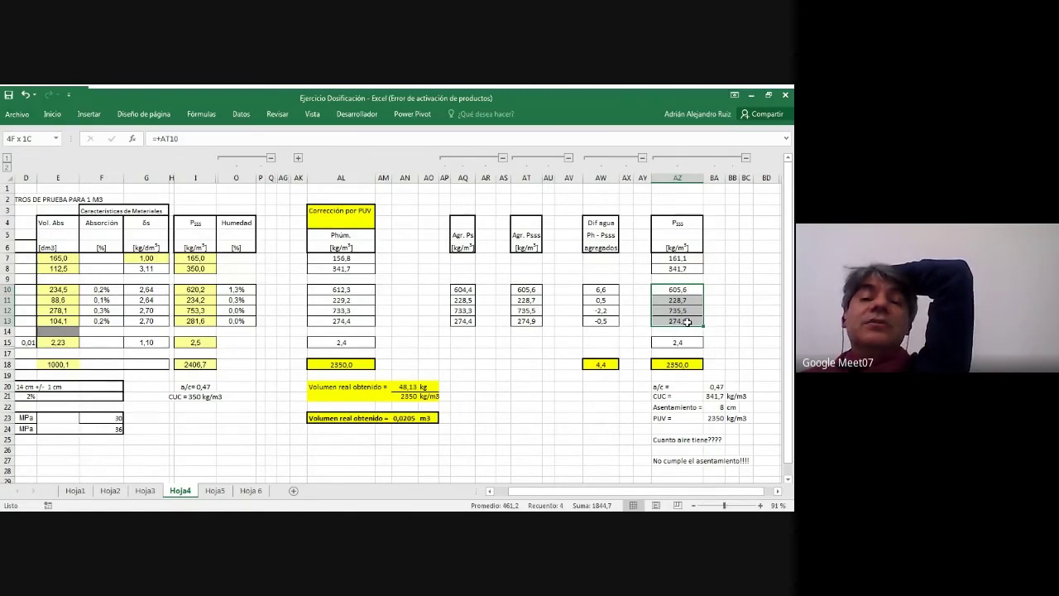
mouse_move(687, 322)
mouse_down()
mouse_move(675, 295)
mouse_move(677, 315)
mouse_up()
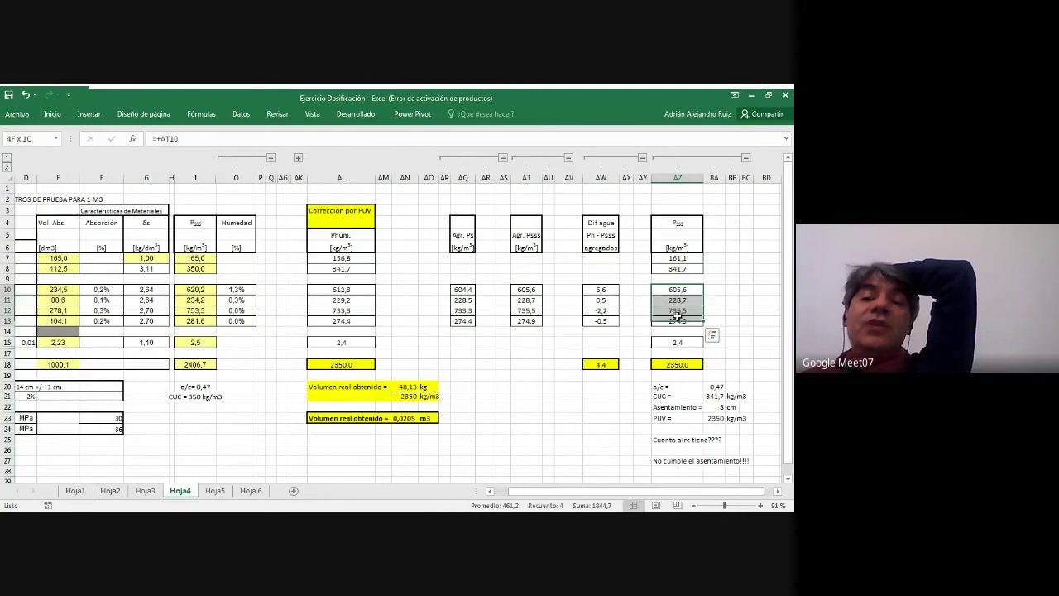
click(679, 258)
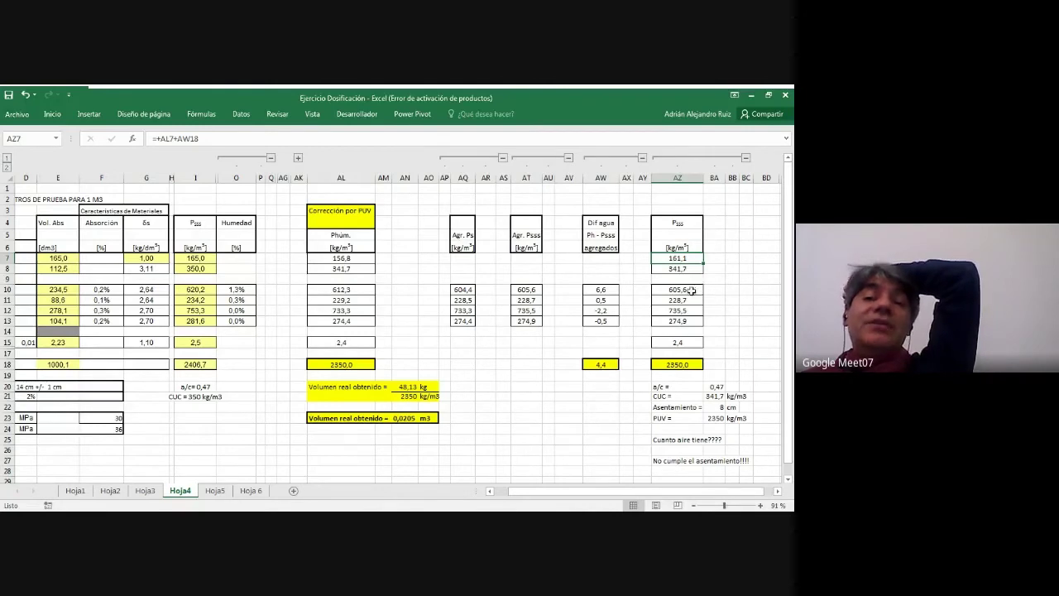
drag(690, 289, 687, 320)
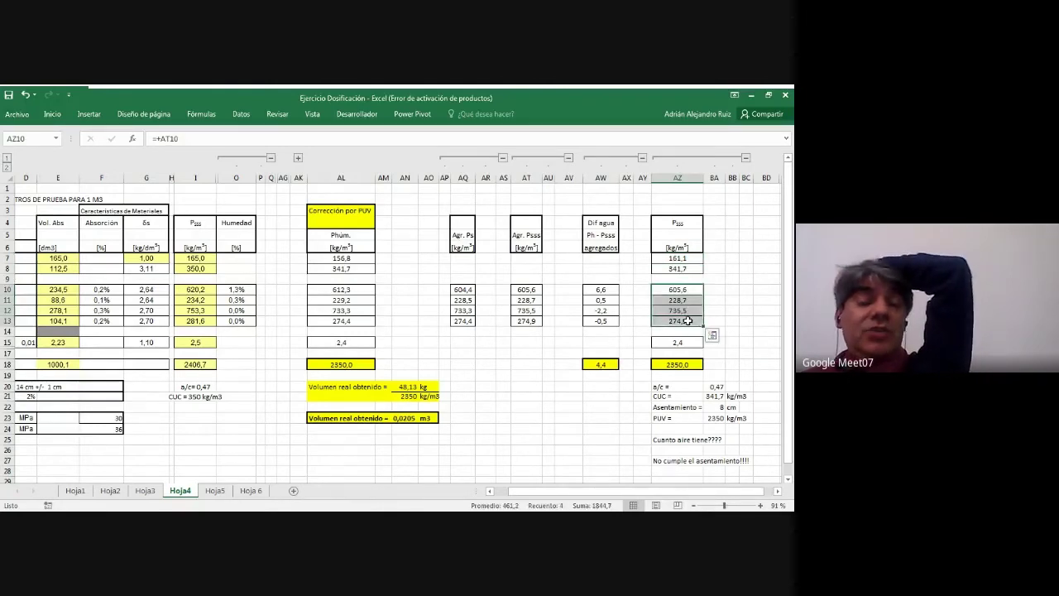
click(674, 258)
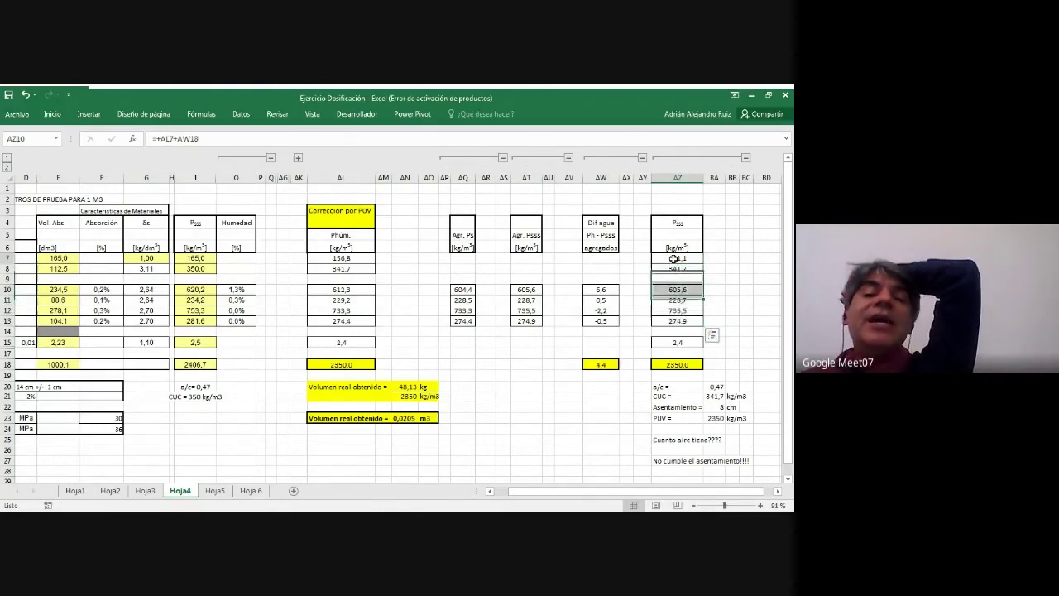
Review the corrected Psss weights of all components in AZ7:AZ15 and their total formula in AZ18
drag(674, 258, 678, 342)
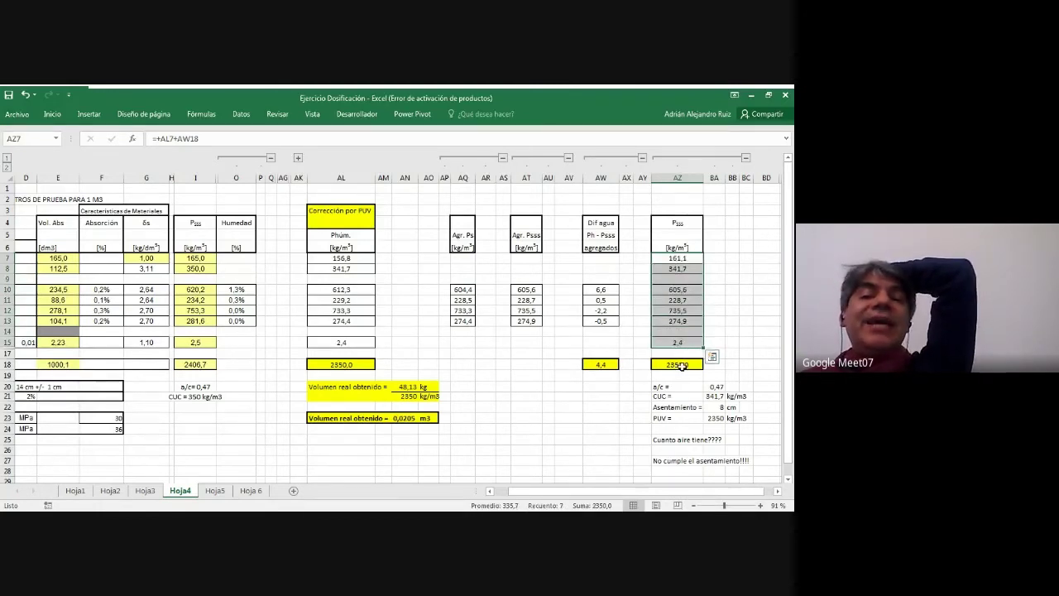
click(681, 367)
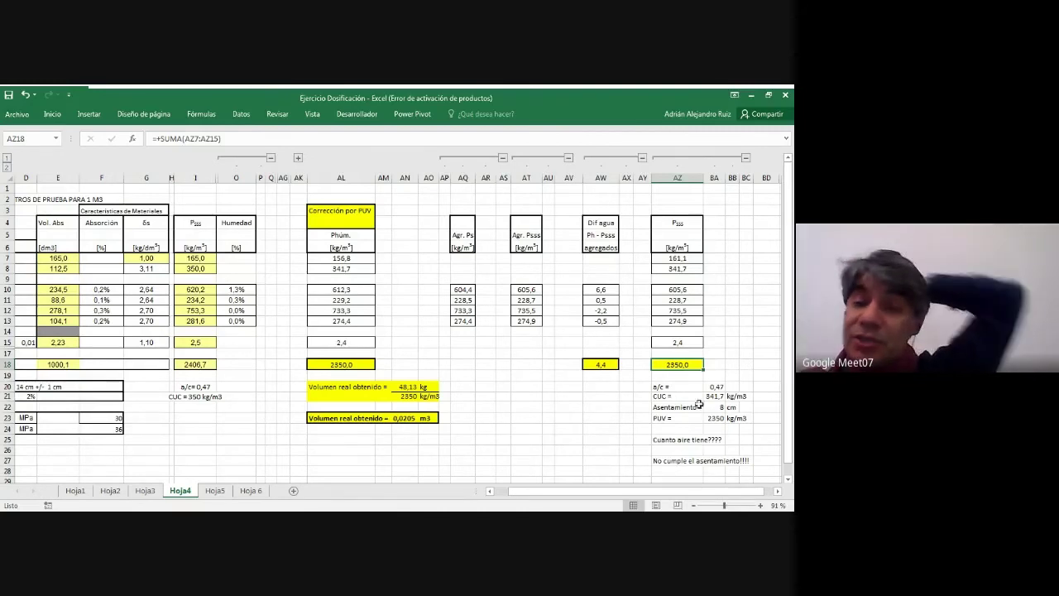
drag(693, 257, 684, 343)
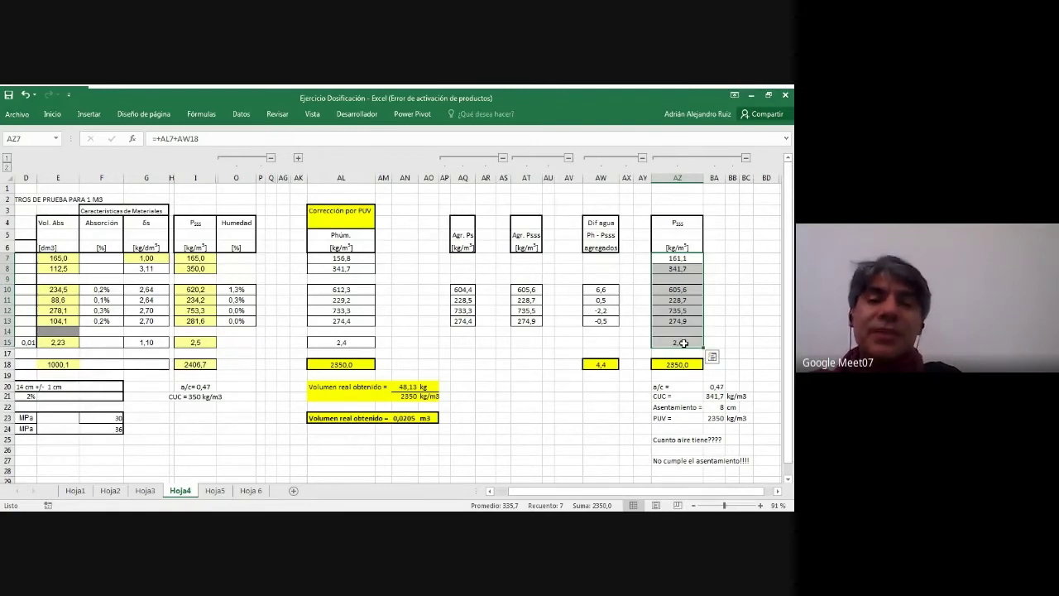
click(678, 363)
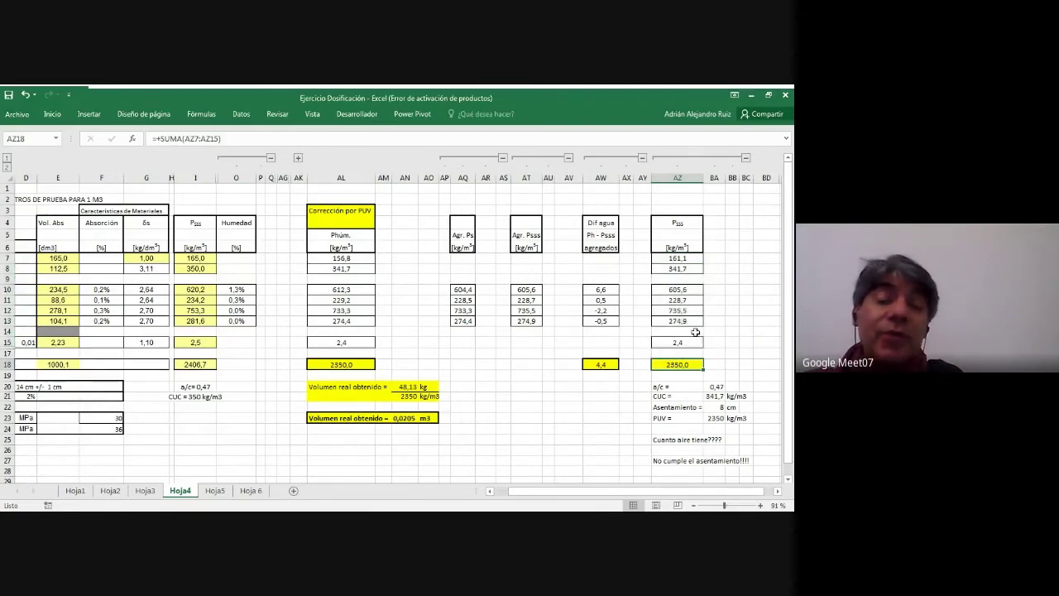
Check the Psss formulas of the cement in AZ8 and the first three aggregates in AZ10 to AZ12
click(687, 269)
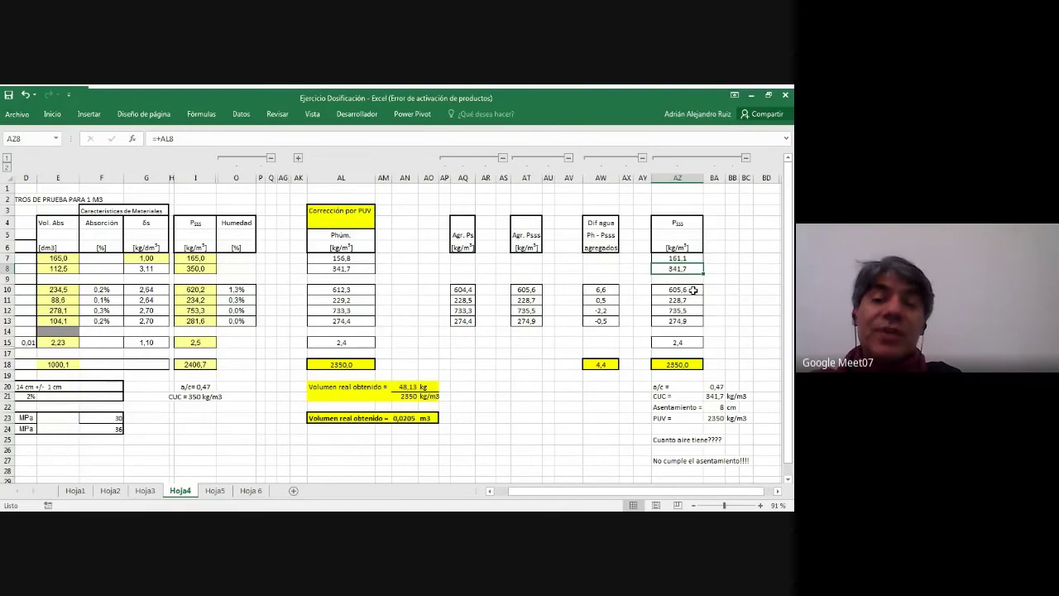
click(694, 290)
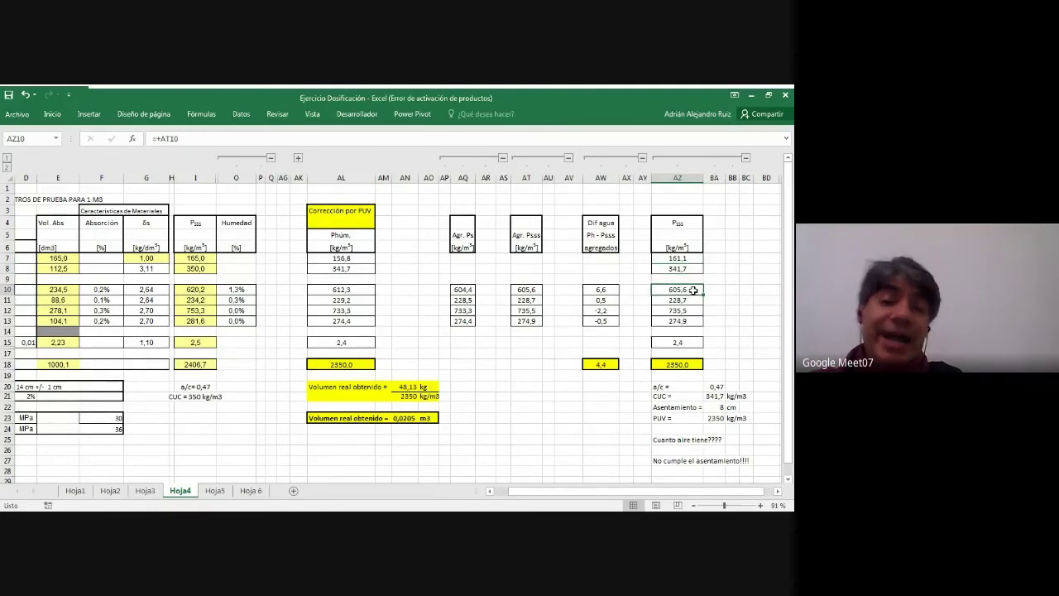
click(687, 302)
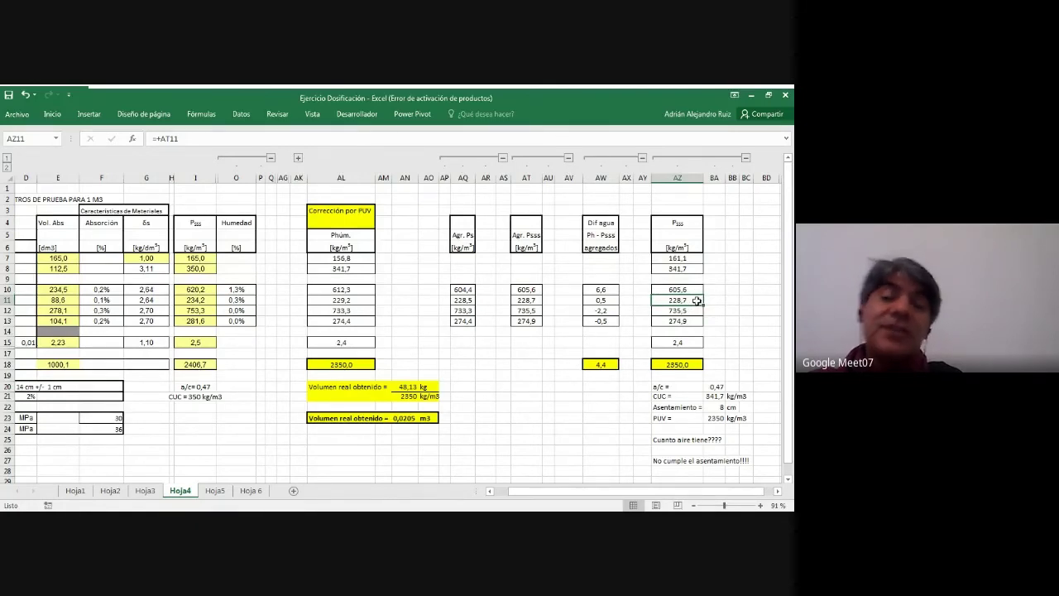
click(694, 311)
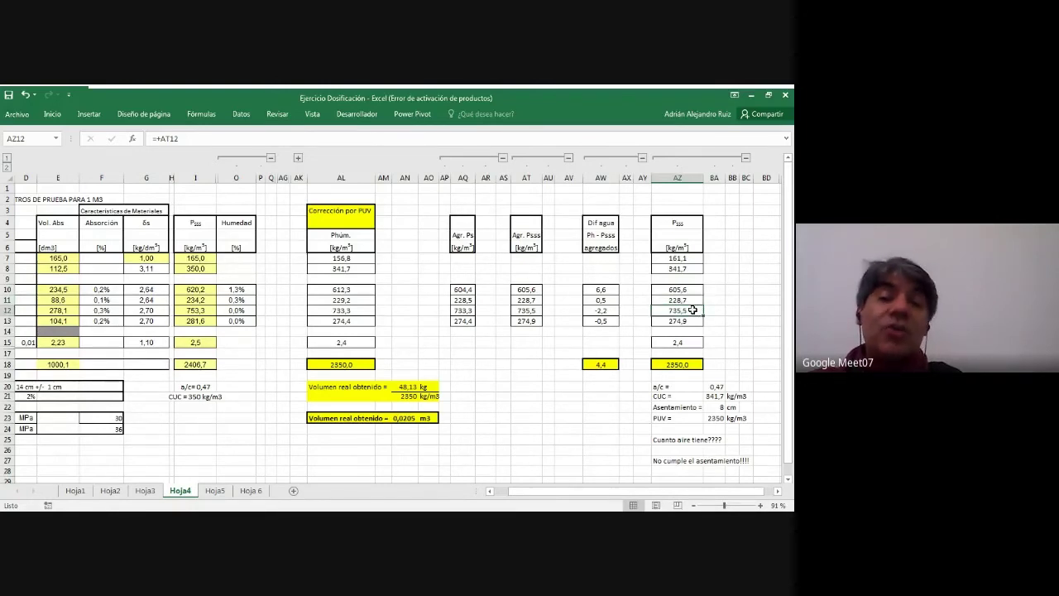
Collapse the Agr. Ps, Agr. Psss and Dif agua column groups and bring the component names back into view
mouse_move(607, 491)
mouse_down()
mouse_move(592, 494)
mouse_move(609, 497)
mouse_up()
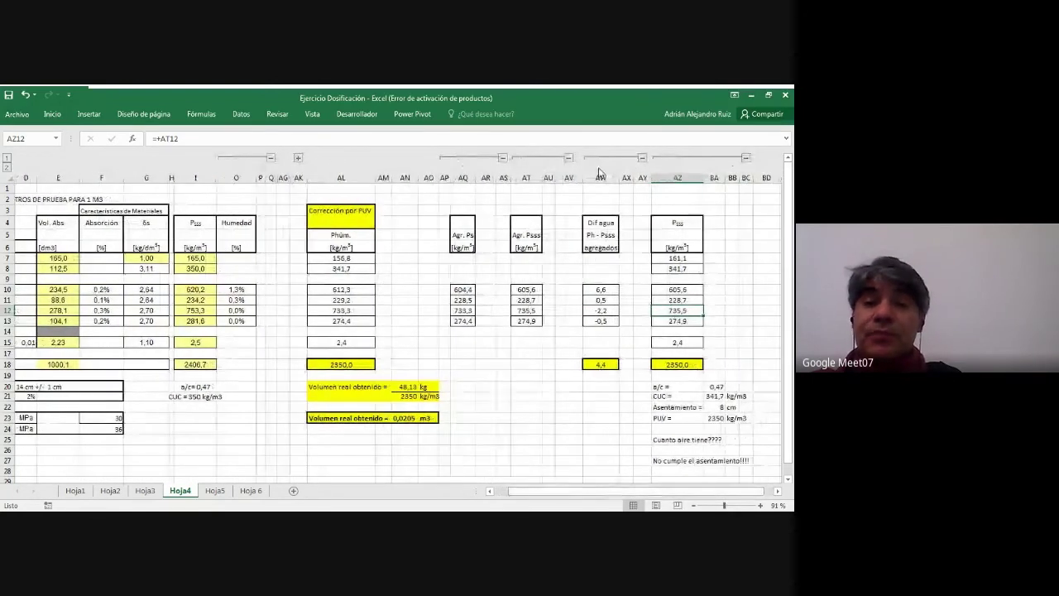
click(504, 158)
click(507, 158)
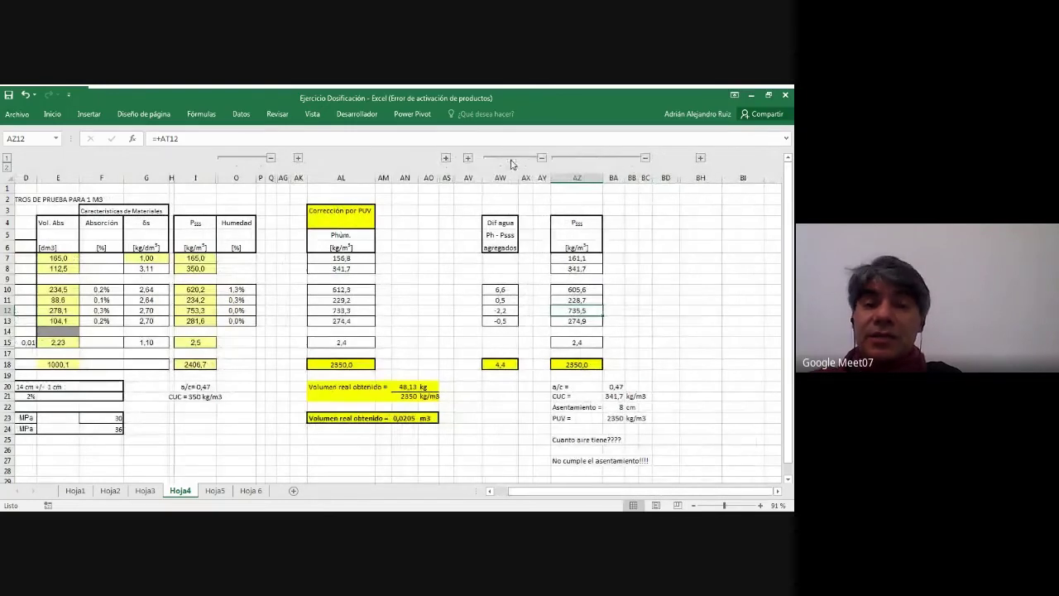
click(541, 157)
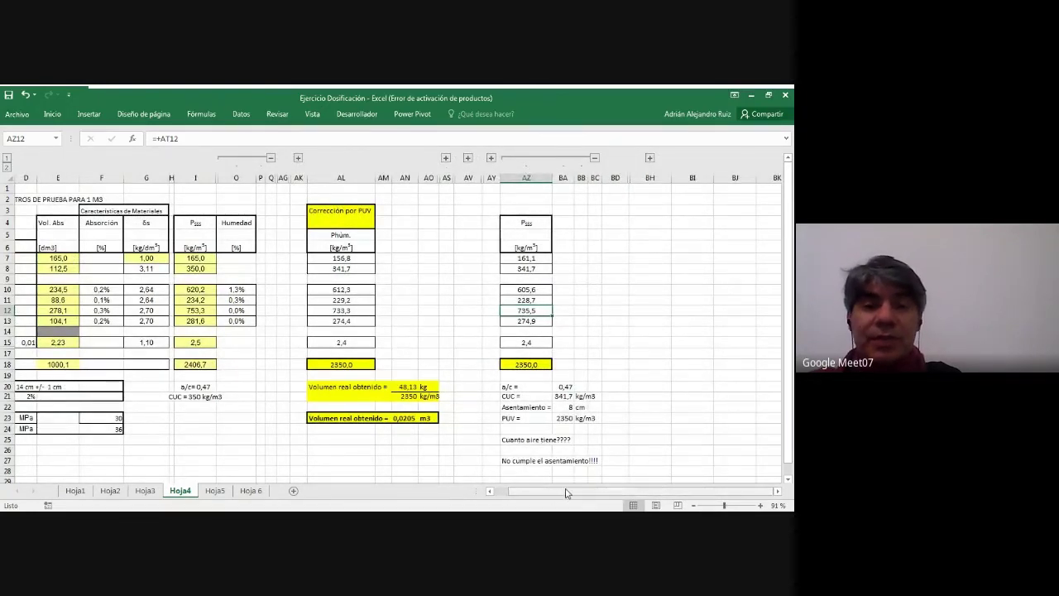
drag(582, 491, 567, 491)
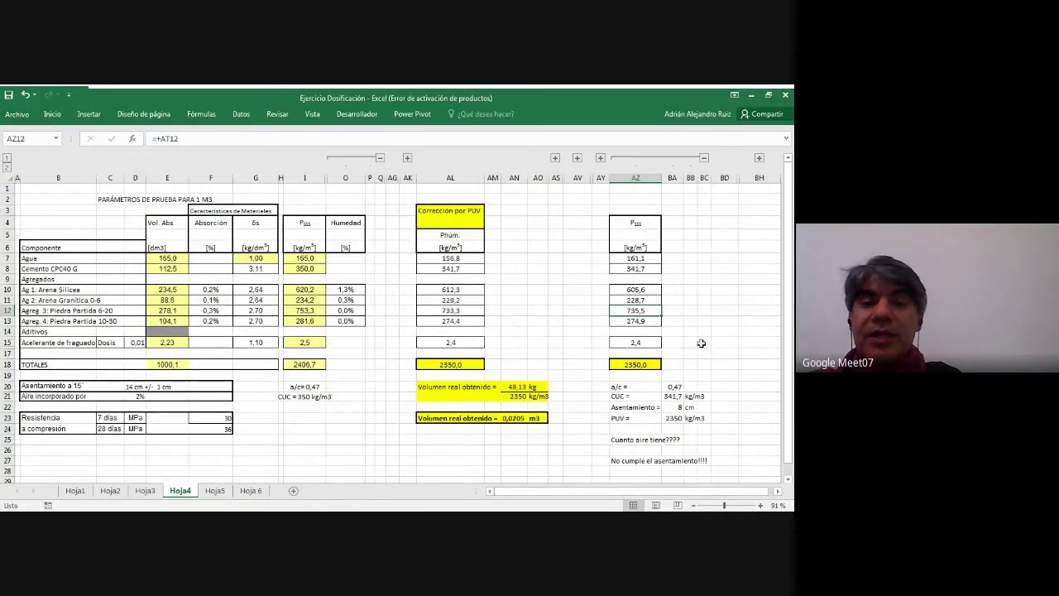
Check the Psss weights of Agreg. 4 in AZ13 and the set accelerator in AZ15, along with the whole range AZ7:AZ15
click(649, 322)
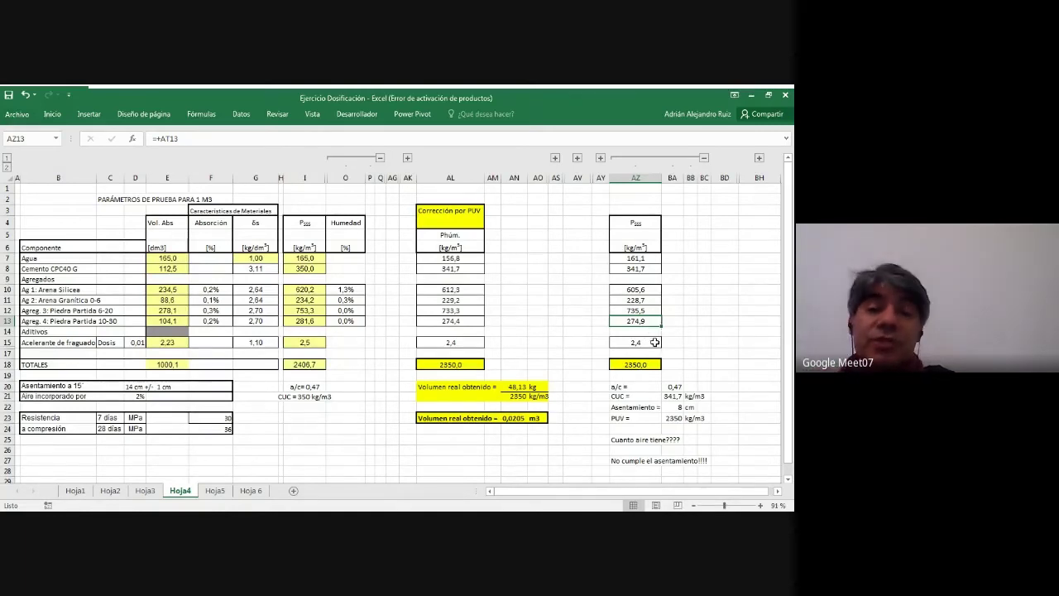
click(655, 342)
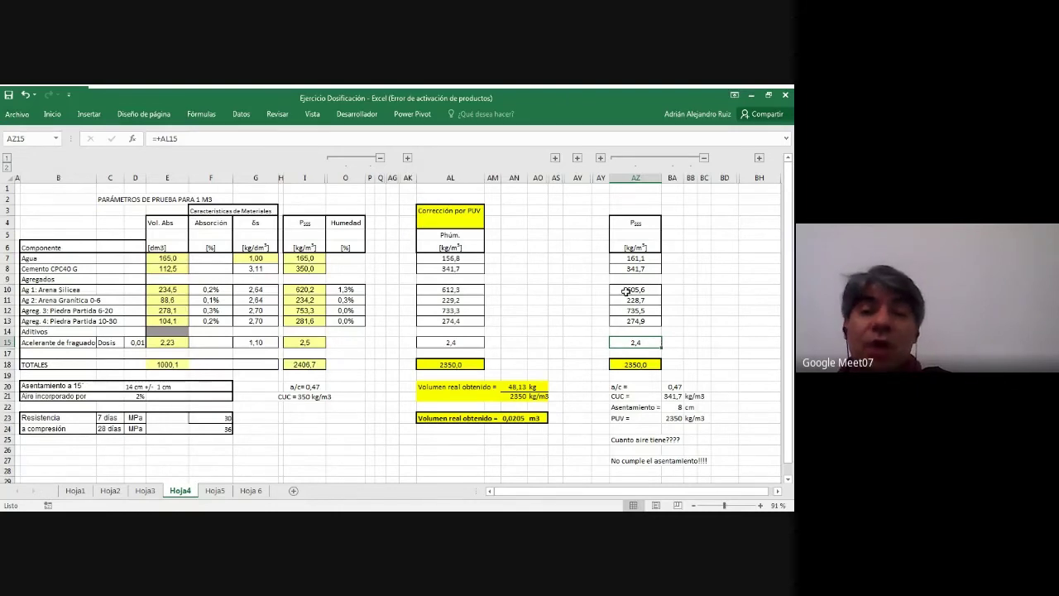
drag(635, 258, 630, 344)
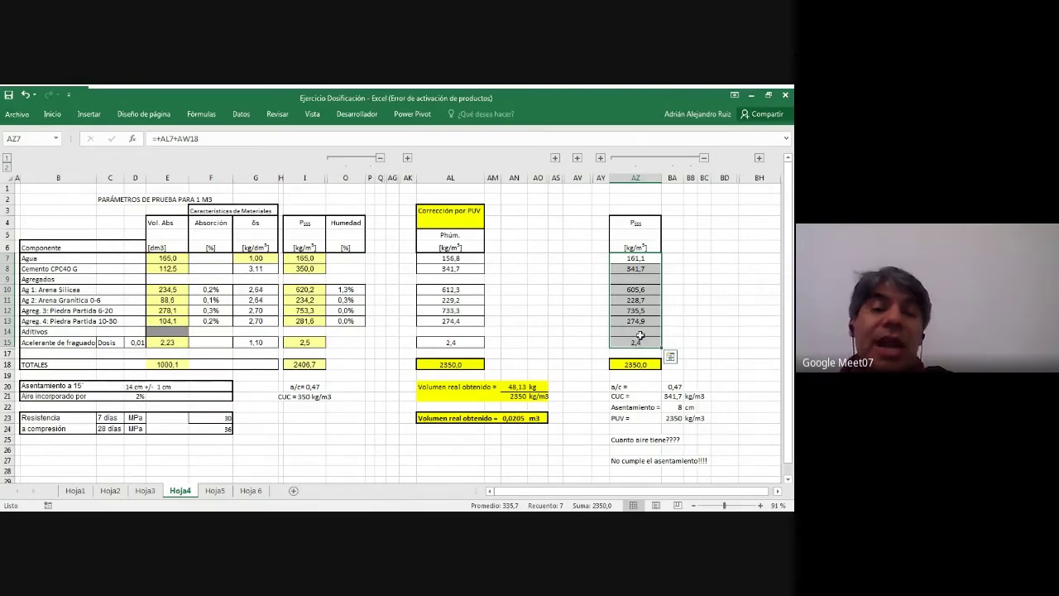
Review the a/c ratio against the corrected Psss weights and inspect its water-to-cement formula in BA20
click(630, 387)
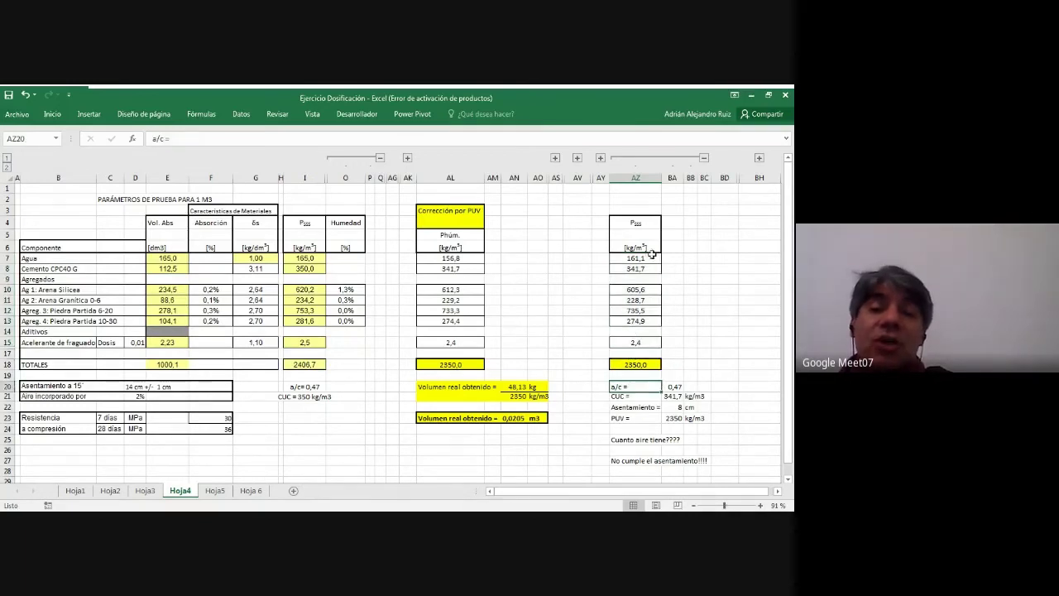
drag(645, 257, 637, 344)
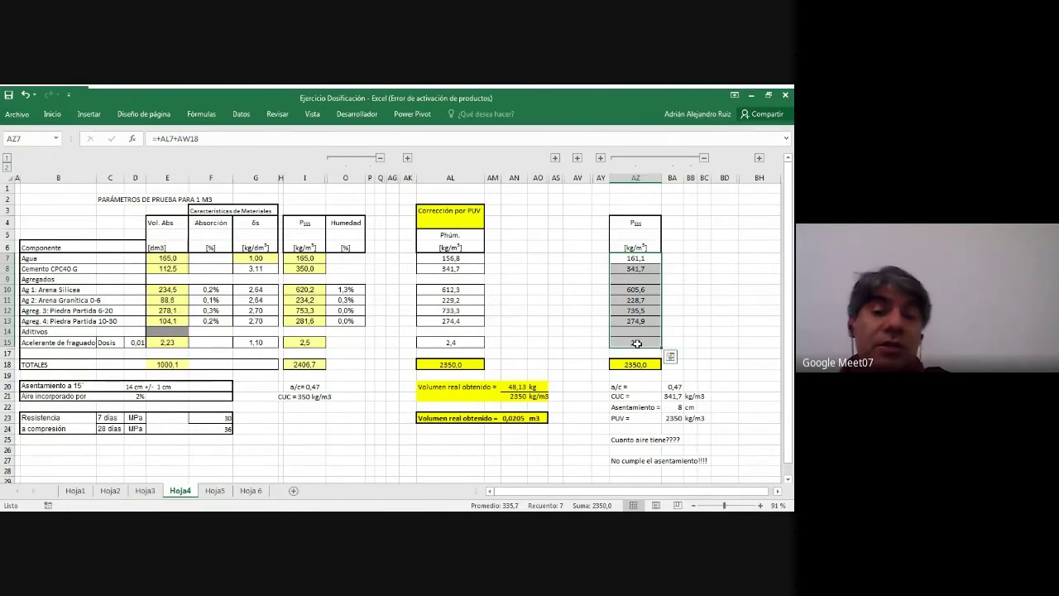
click(676, 386)
double_click(676, 387)
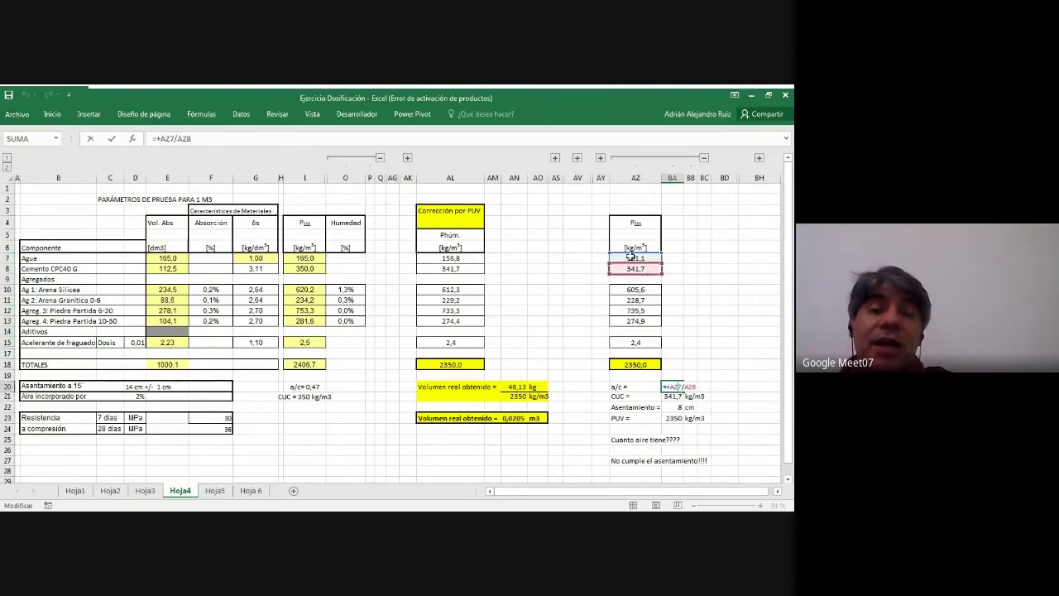
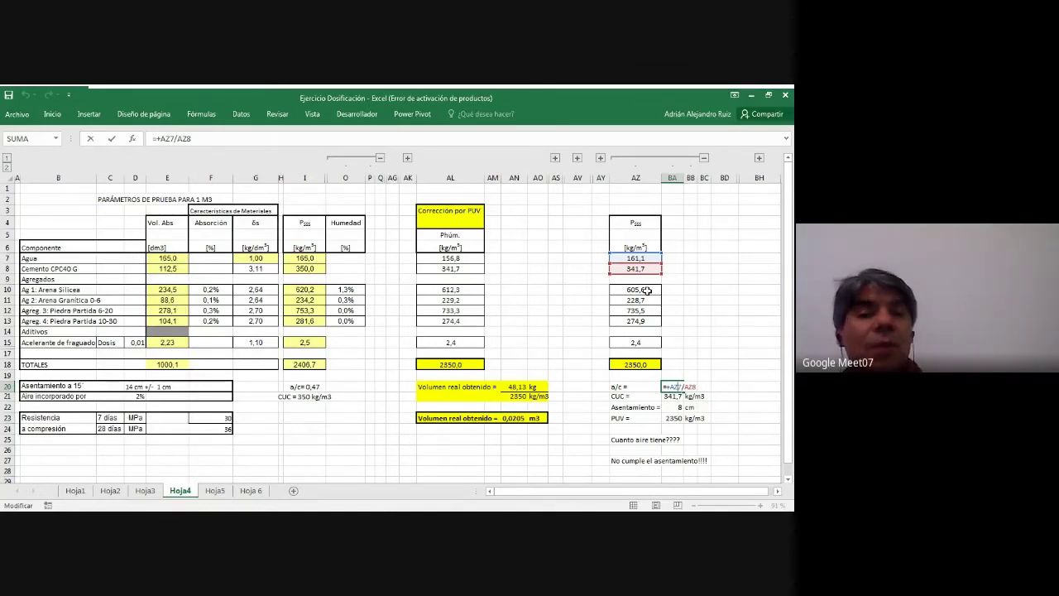
key(ctrl+Return)
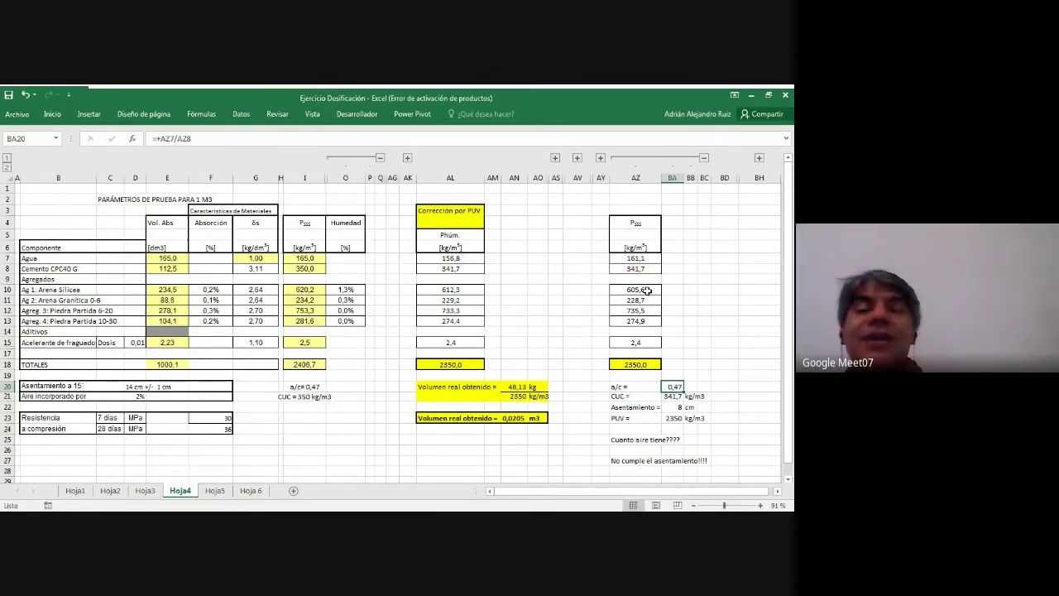
Review the Psss weights in AZ7:AZ15, the cement weight in AZ8 and the CUC result in row 21
click(637, 249)
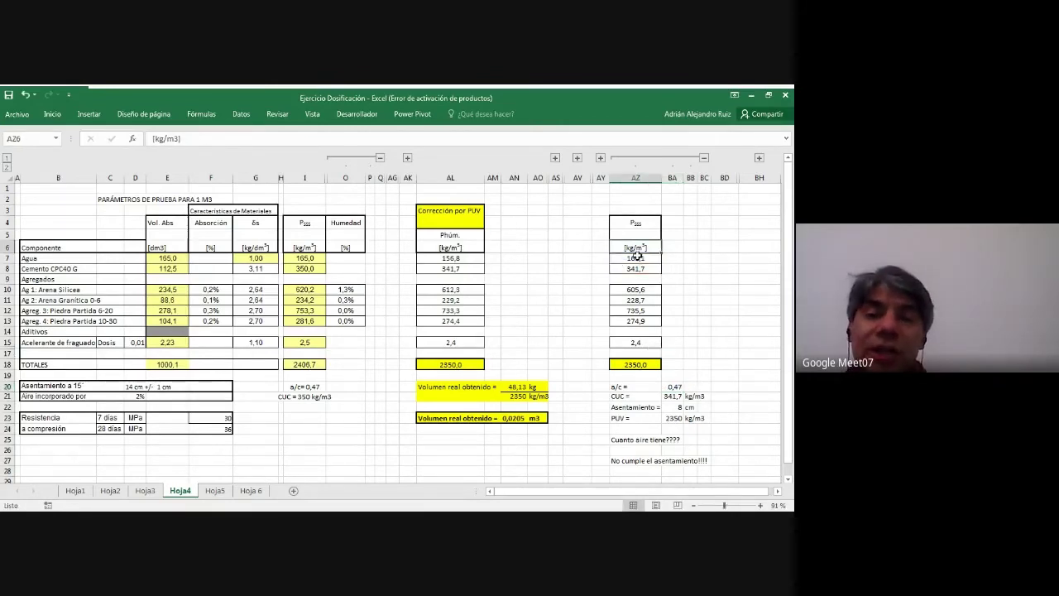
drag(637, 259, 626, 345)
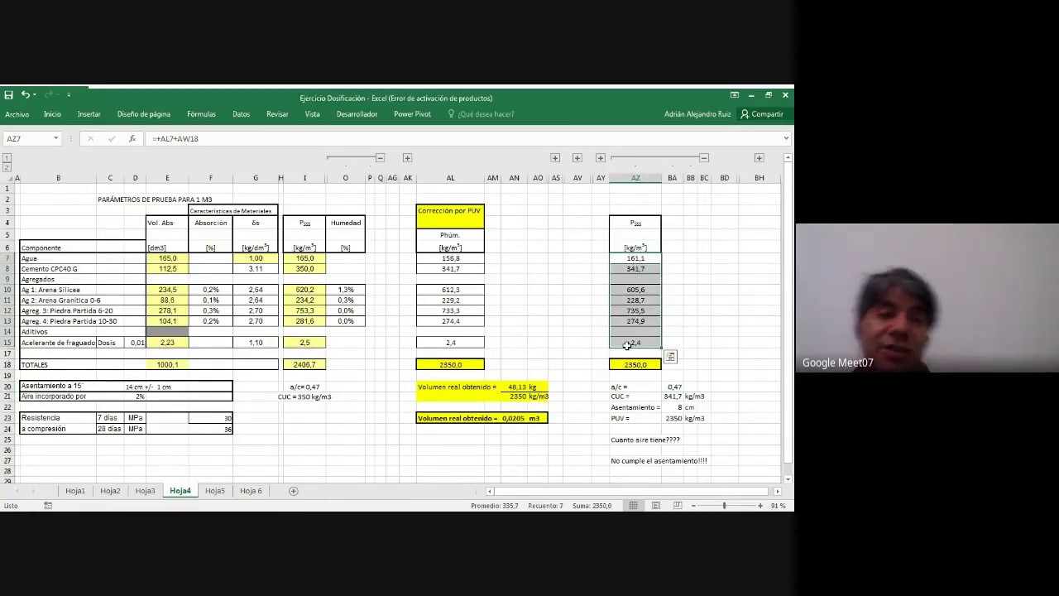
click(650, 268)
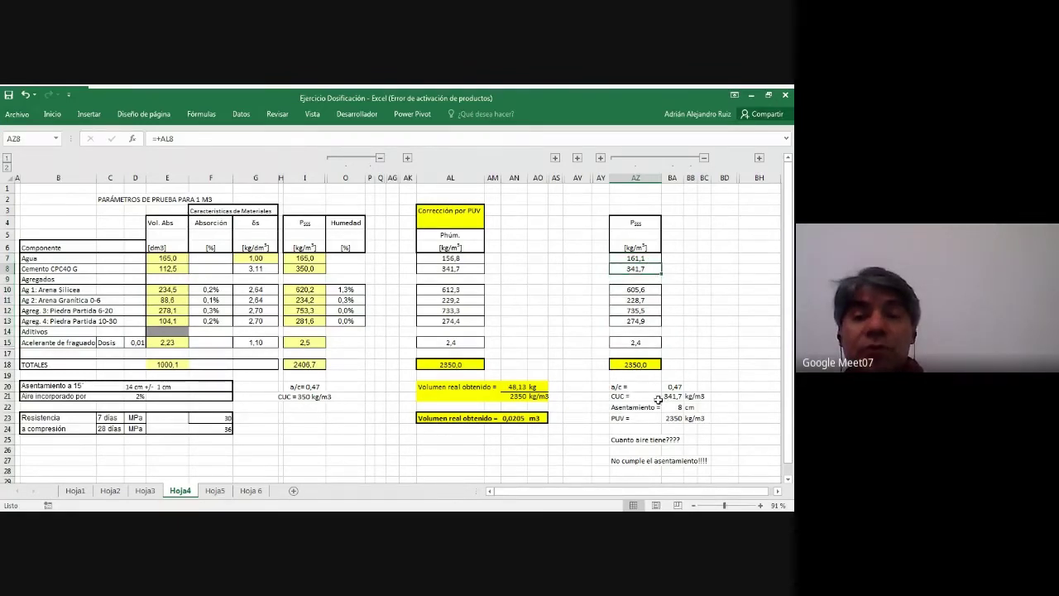
drag(641, 396, 708, 398)
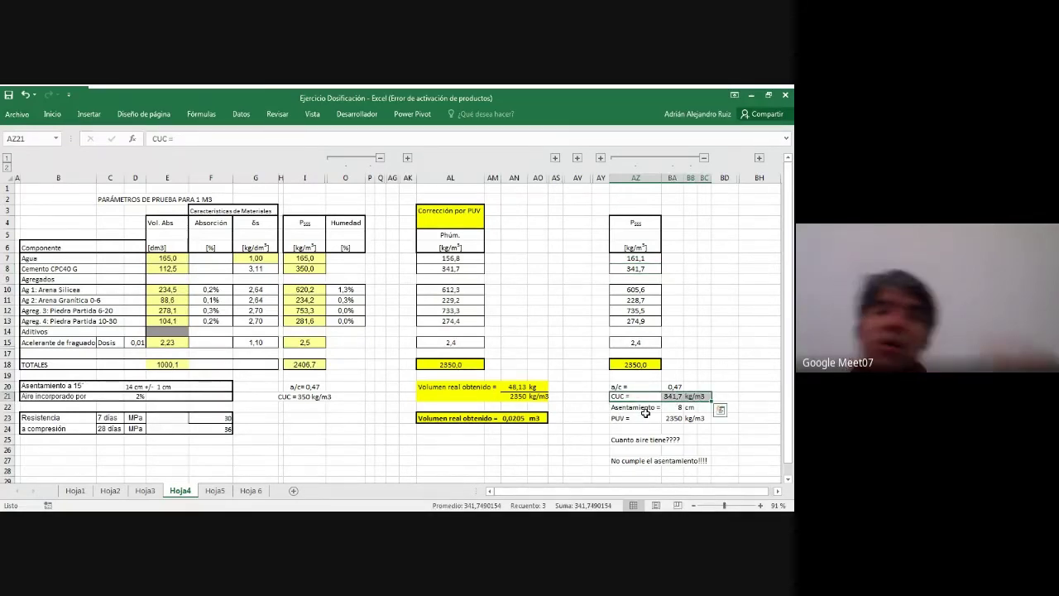
Compare the original cement weight in I8 with the corrected one in AZ8, then check the PUV entry and the weights in AZ7:AZ15
click(302, 271)
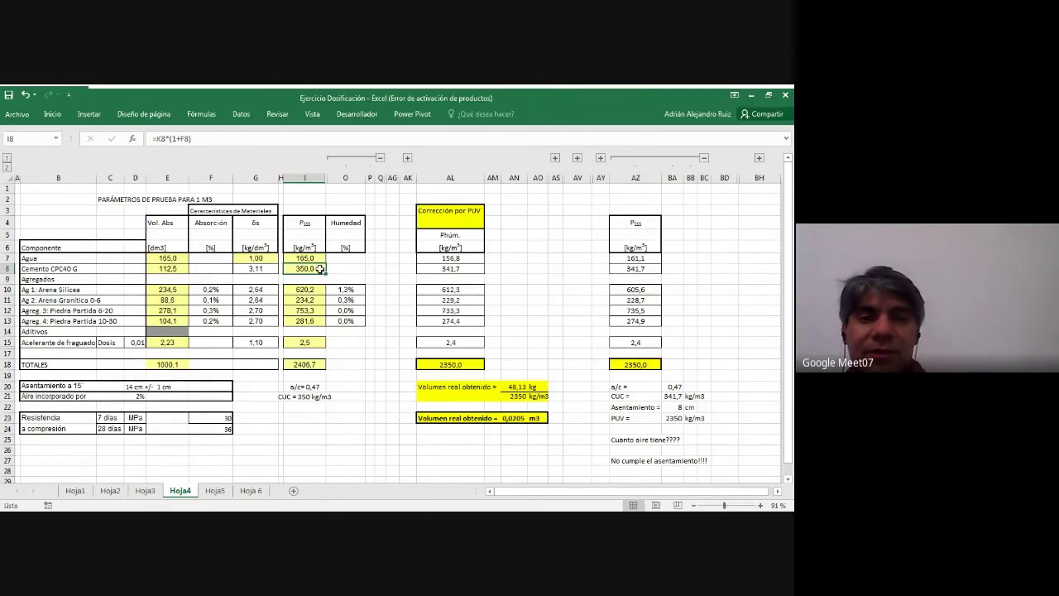
click(633, 269)
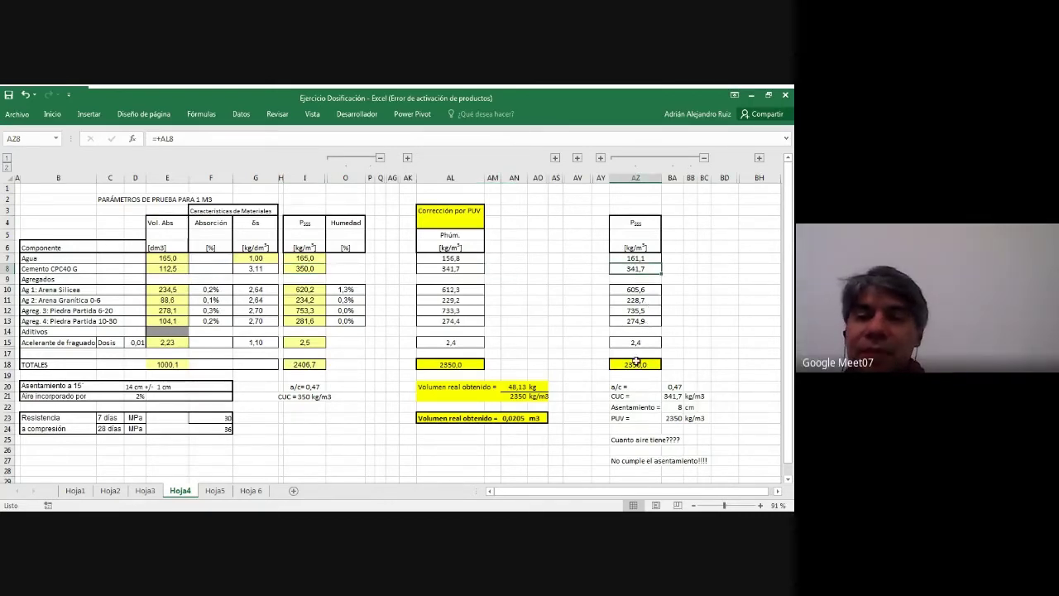
click(633, 419)
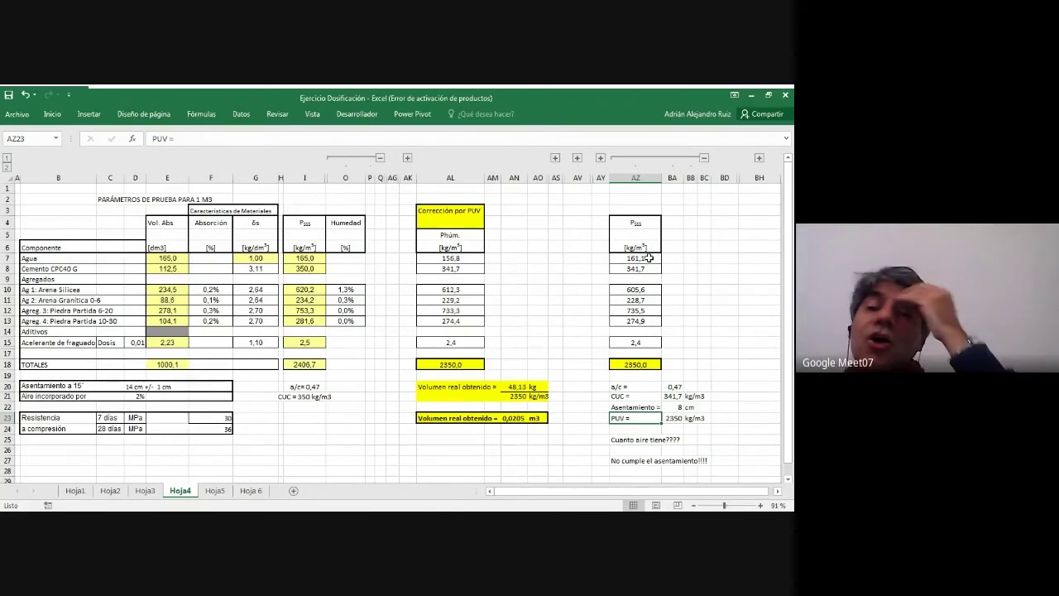
drag(650, 257, 641, 342)
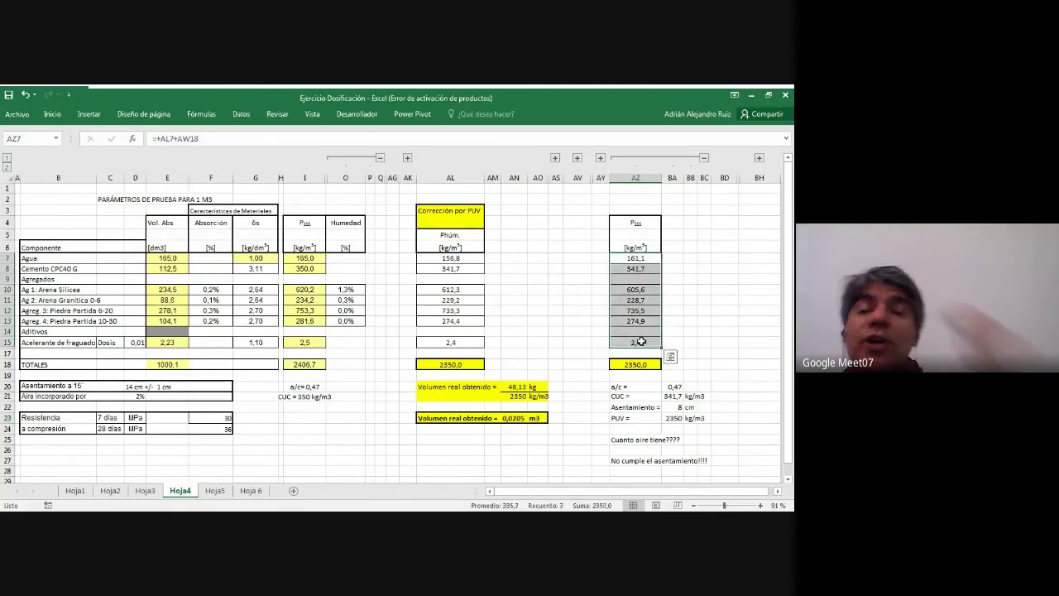
Review the resulting a/c ratio, CUC, Asentamiento and PUV in rows 20 to 23 beneath the corrected Psss weights
click(638, 389)
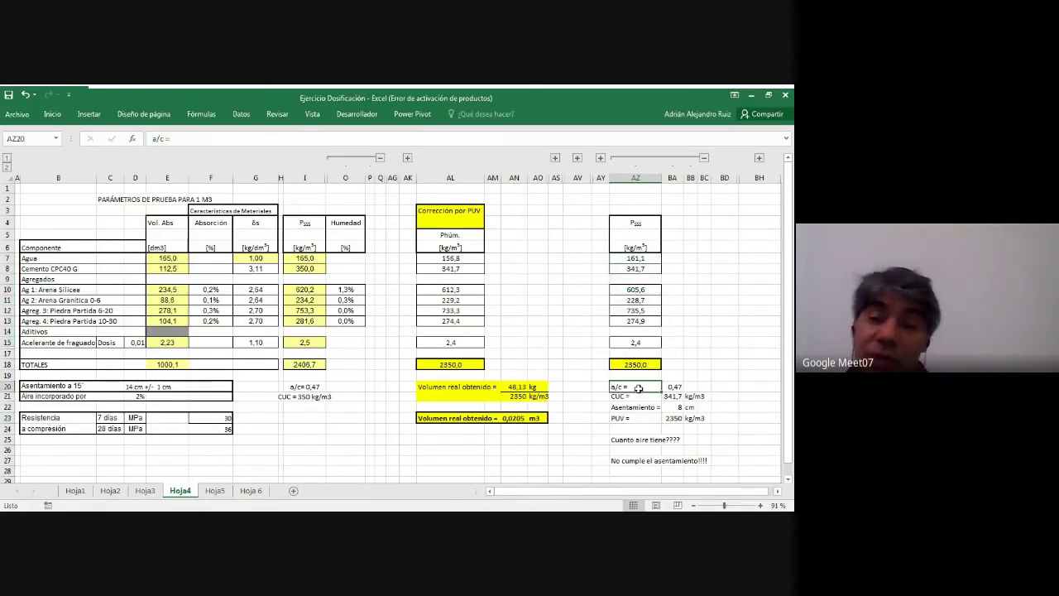
click(641, 398)
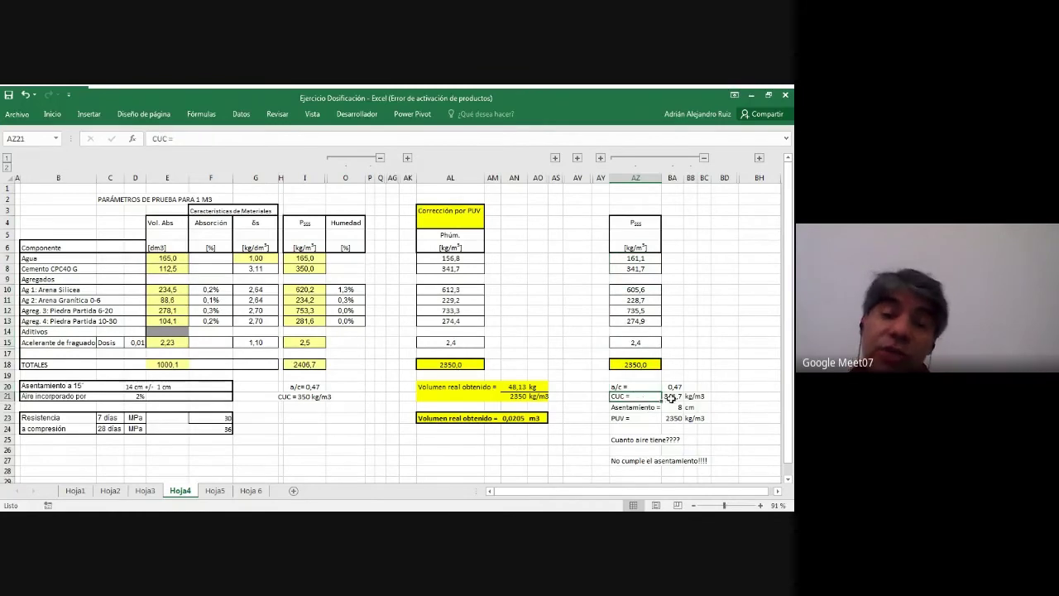
click(672, 396)
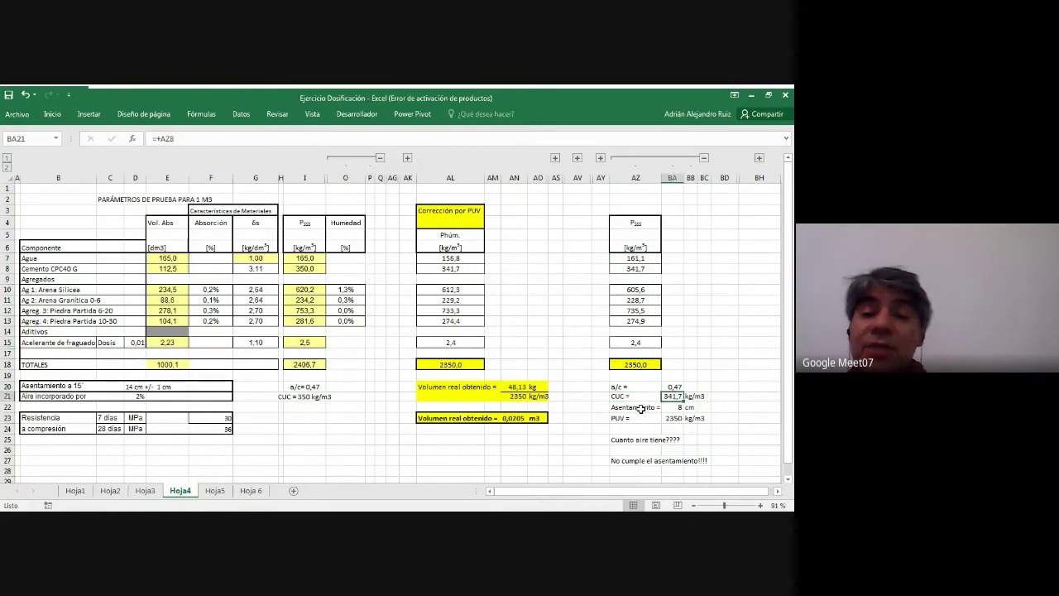
click(644, 407)
click(672, 407)
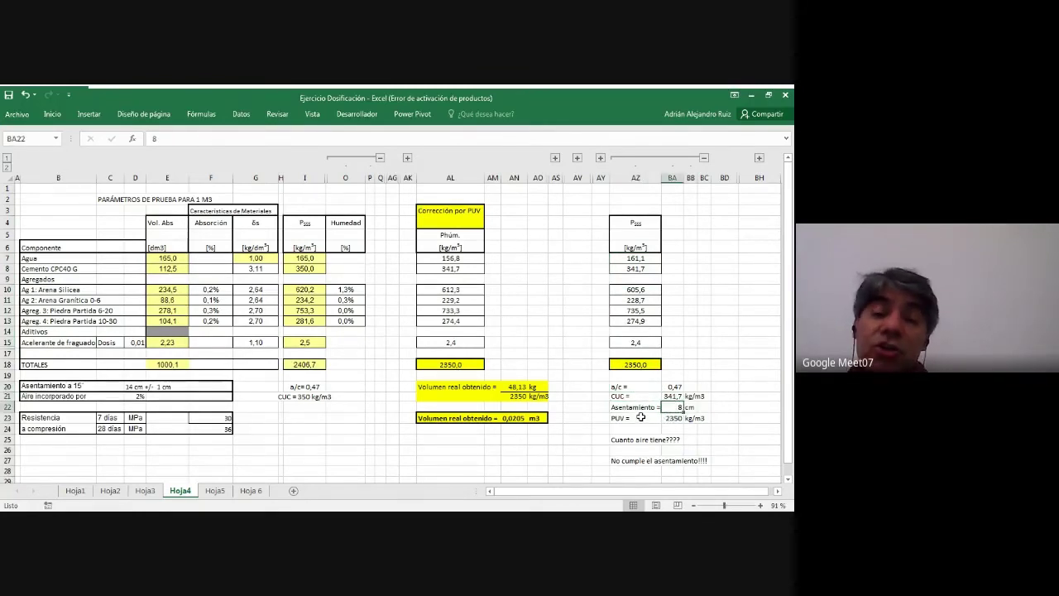
click(642, 418)
click(674, 418)
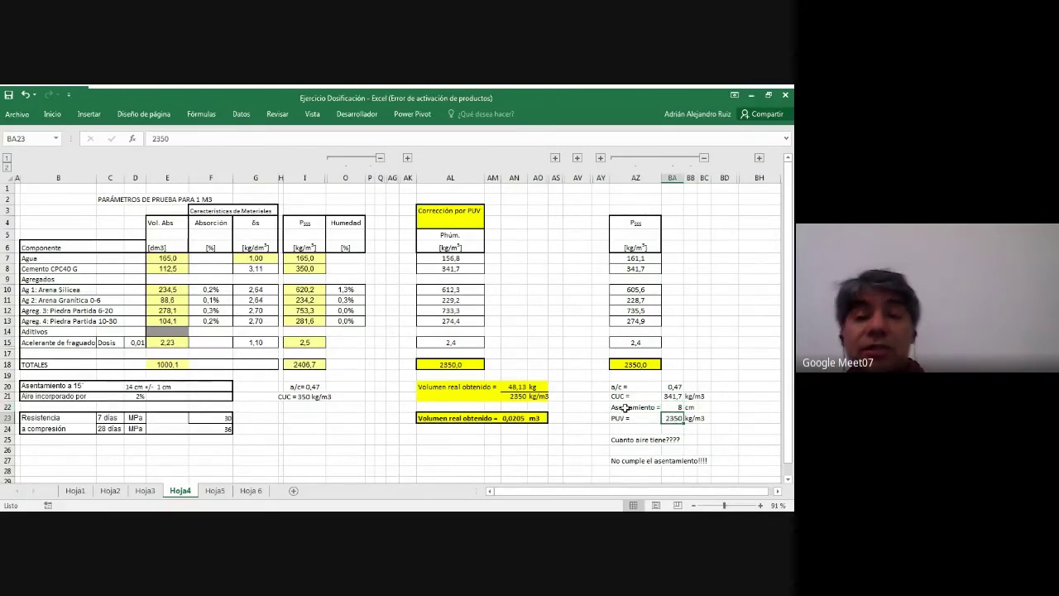
Examine the notes in AZ25 and AZ27 about the air content and the unmet Asentamiento
click(637, 439)
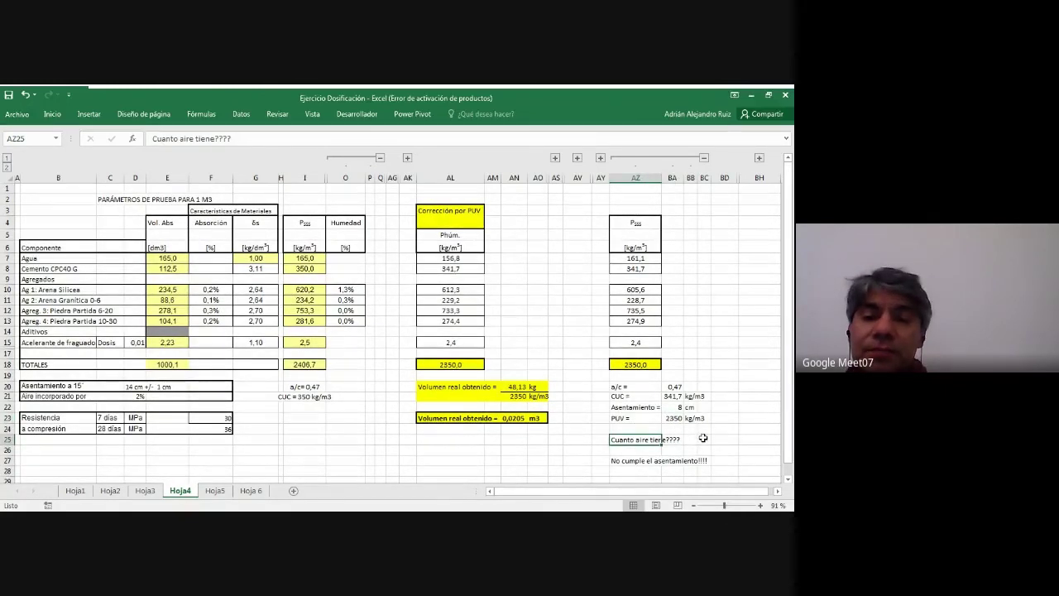
click(649, 459)
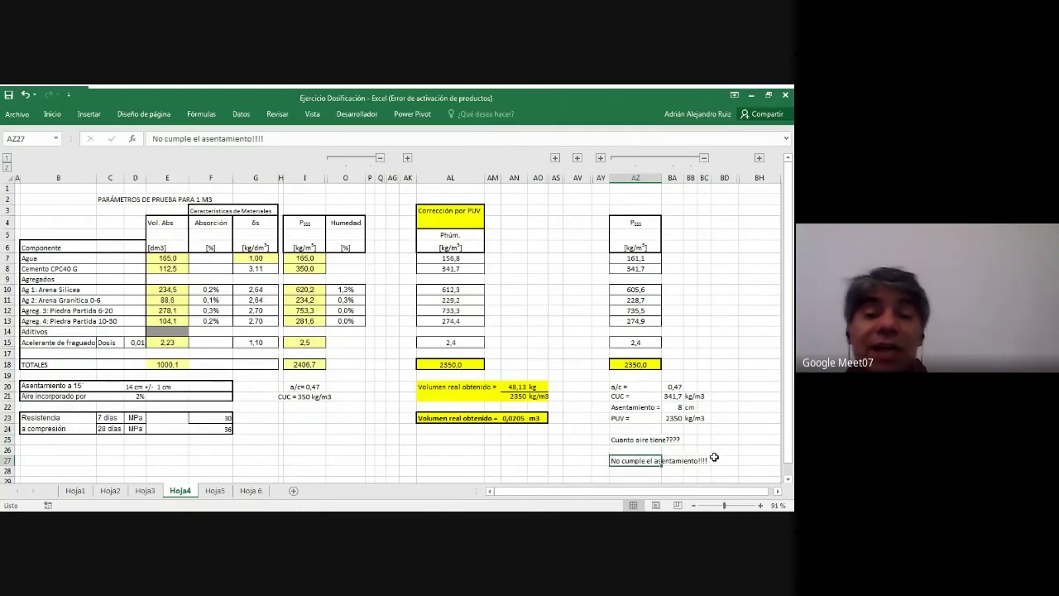
click(638, 440)
click(638, 460)
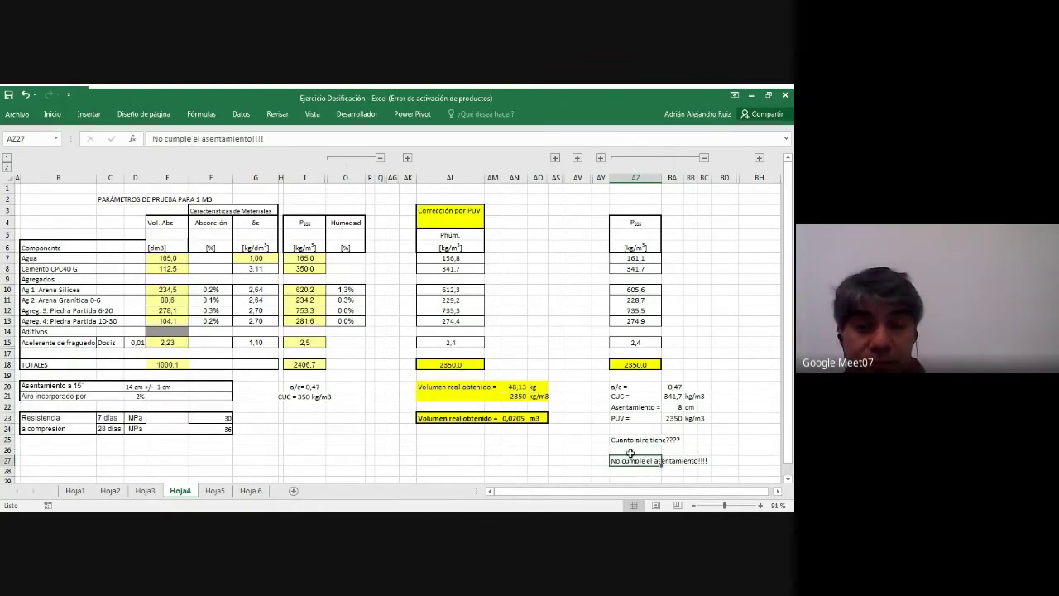
click(626, 442)
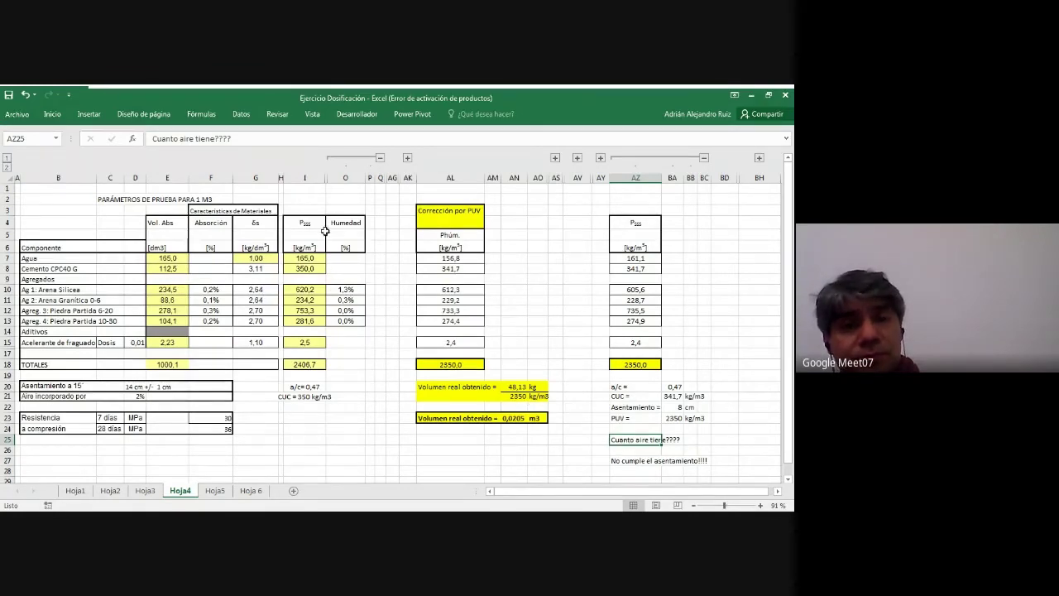
Collapse the Humedad column group, expand the Agr. Ps group and check the corrected Psss weights in AZ7:AZ15, focusing on the water in AZ7
click(380, 157)
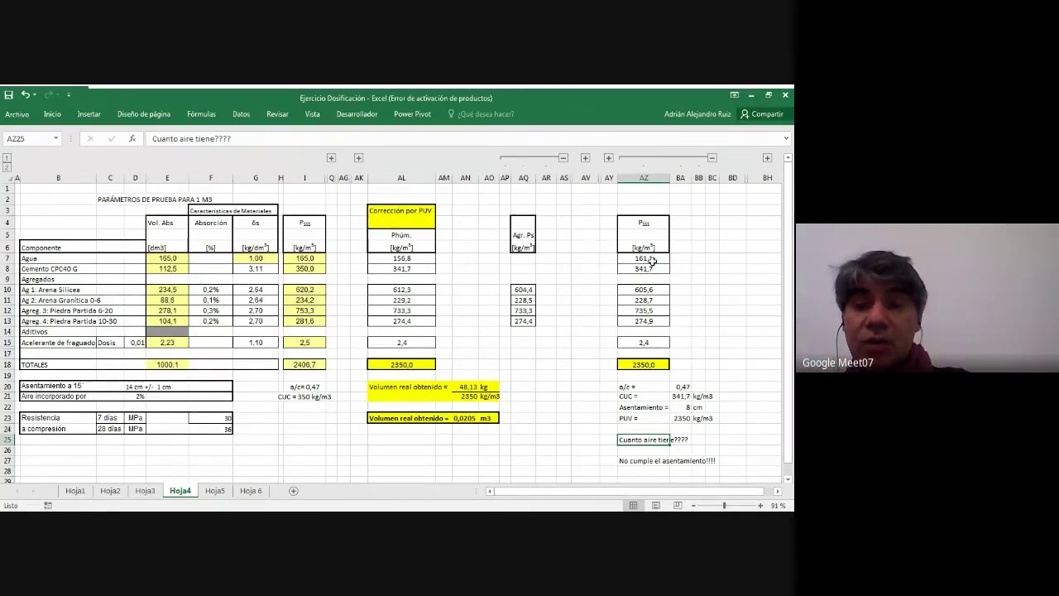
drag(649, 258, 655, 344)
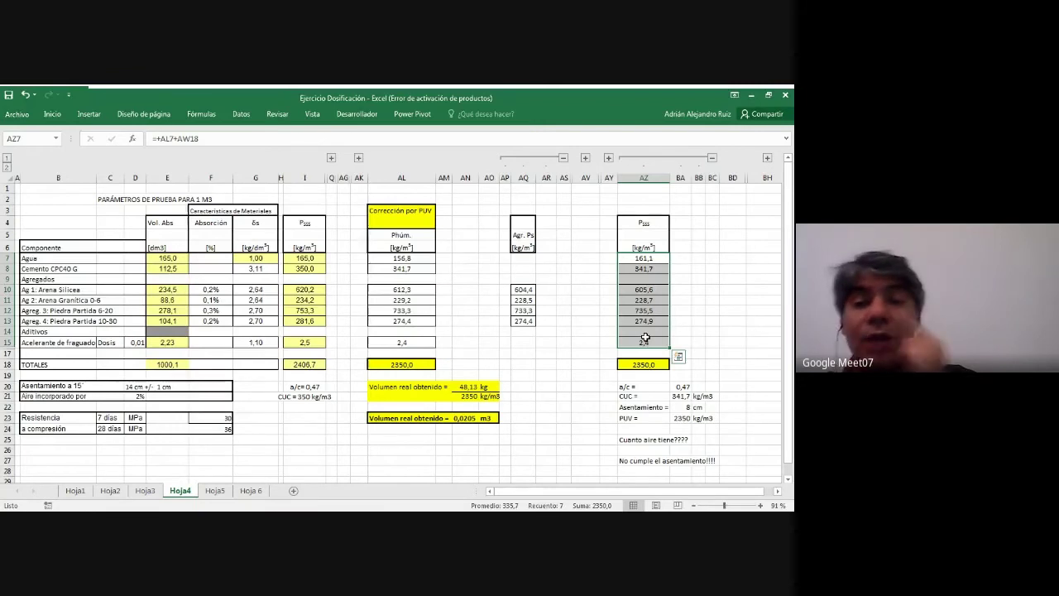
click(653, 259)
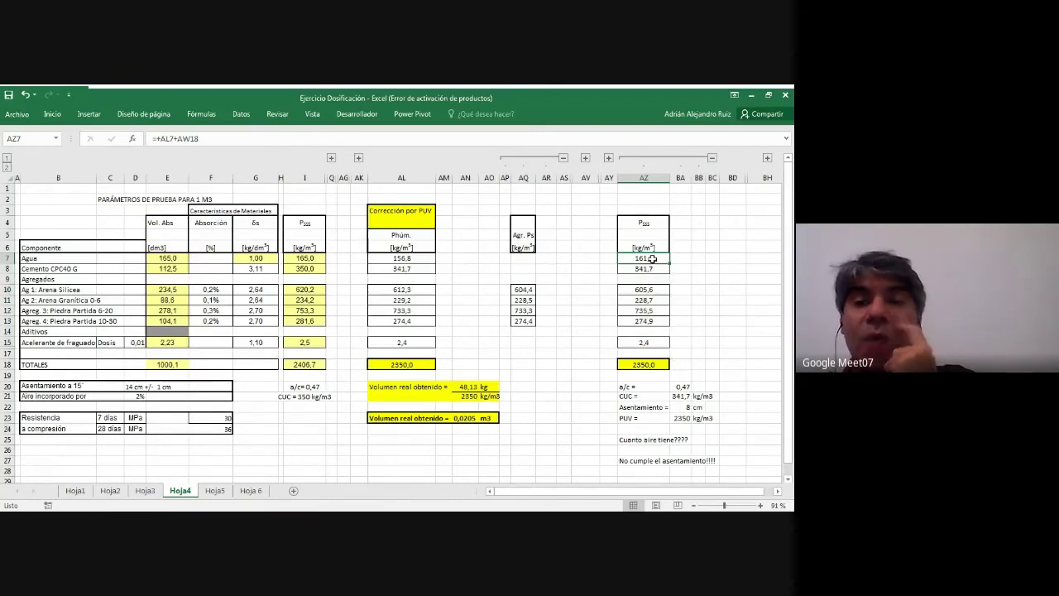
mouse_move(653, 259)
mouse_down()
mouse_move(648, 343)
mouse_move(650, 278)
mouse_up()
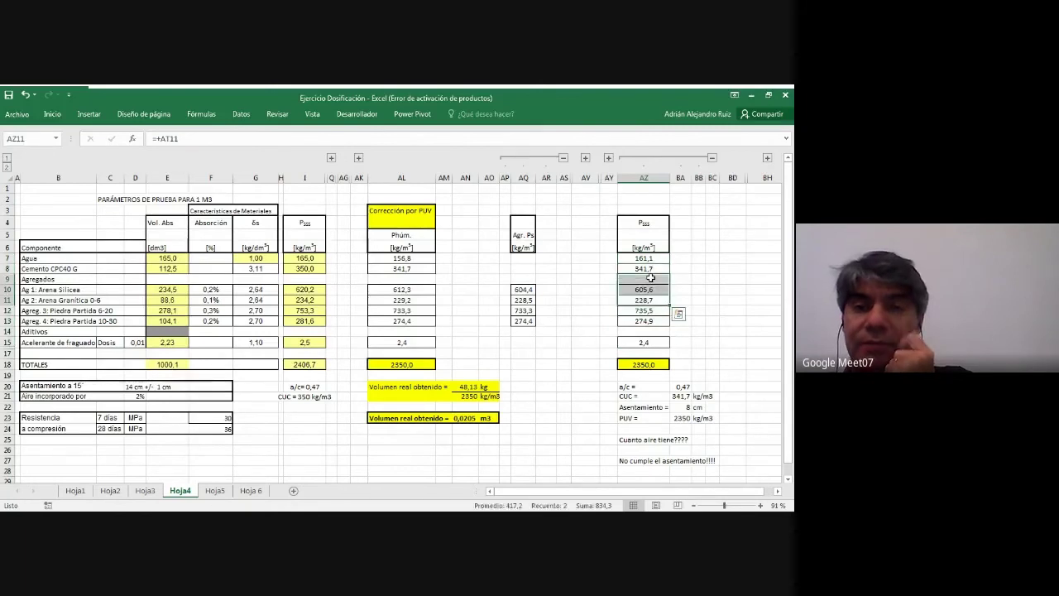
click(635, 259)
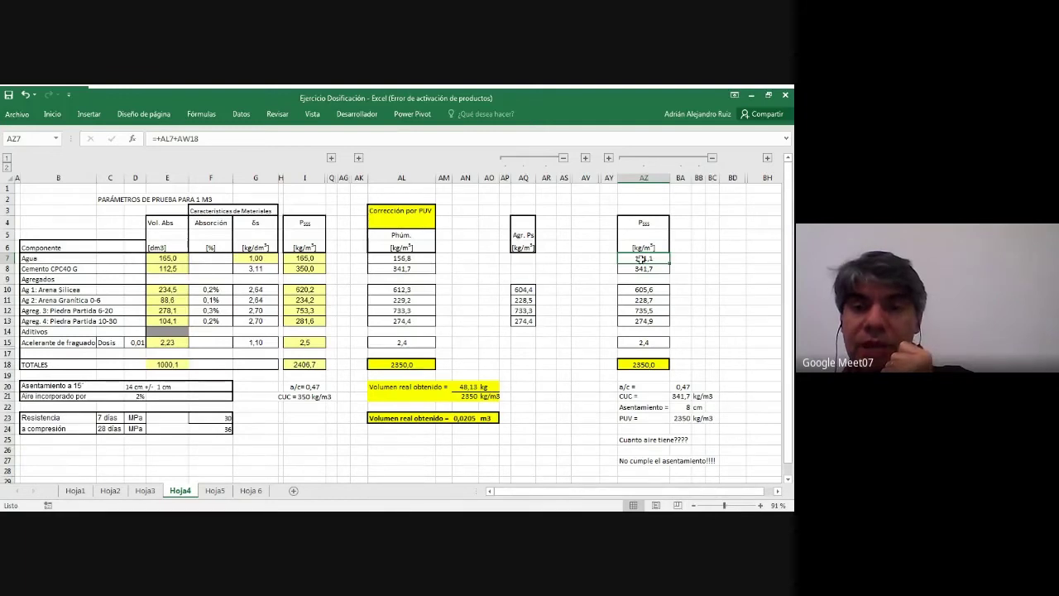
Check the empty cells beside the water and cement weights, and relate the cement weight in AZ8 to its density in G8
click(679, 259)
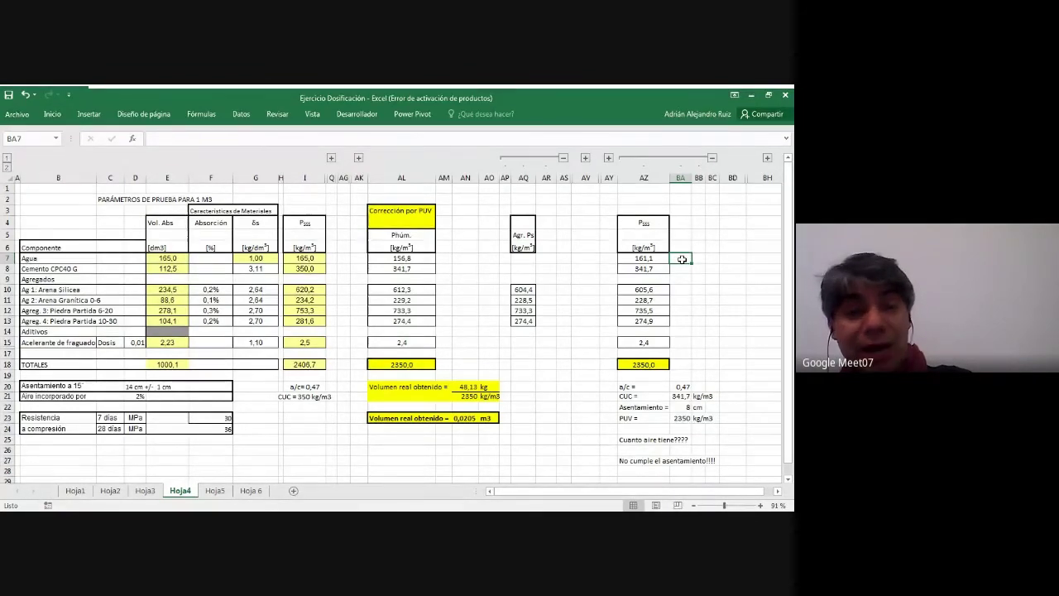
click(680, 268)
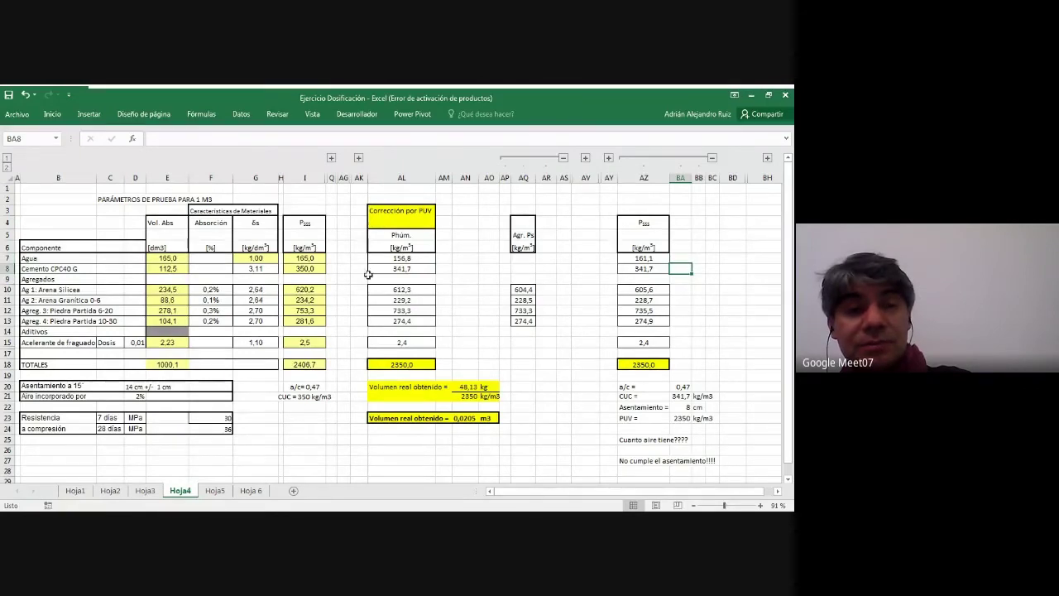
click(260, 270)
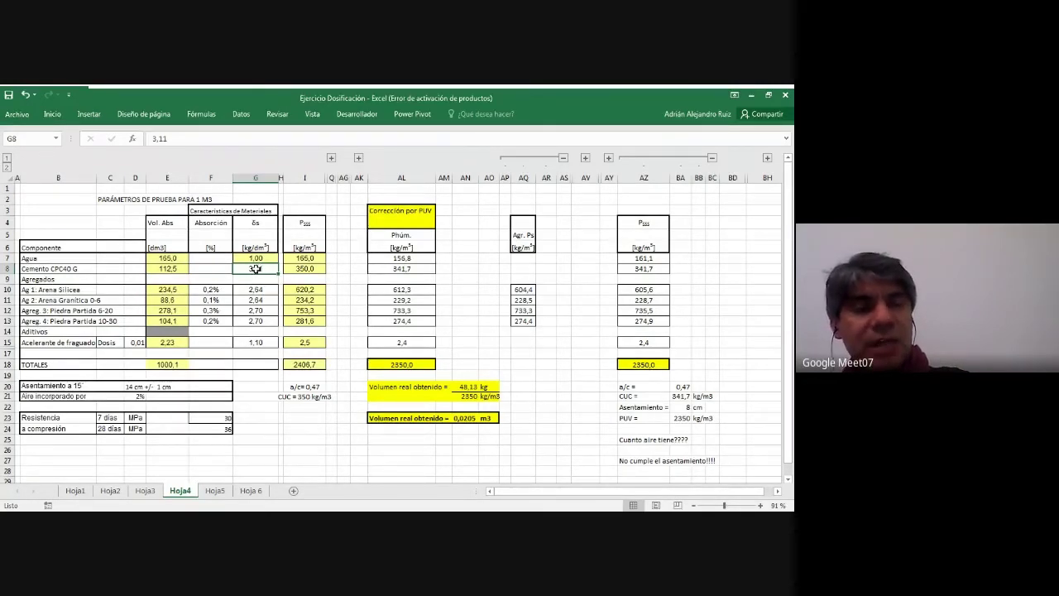
click(640, 264)
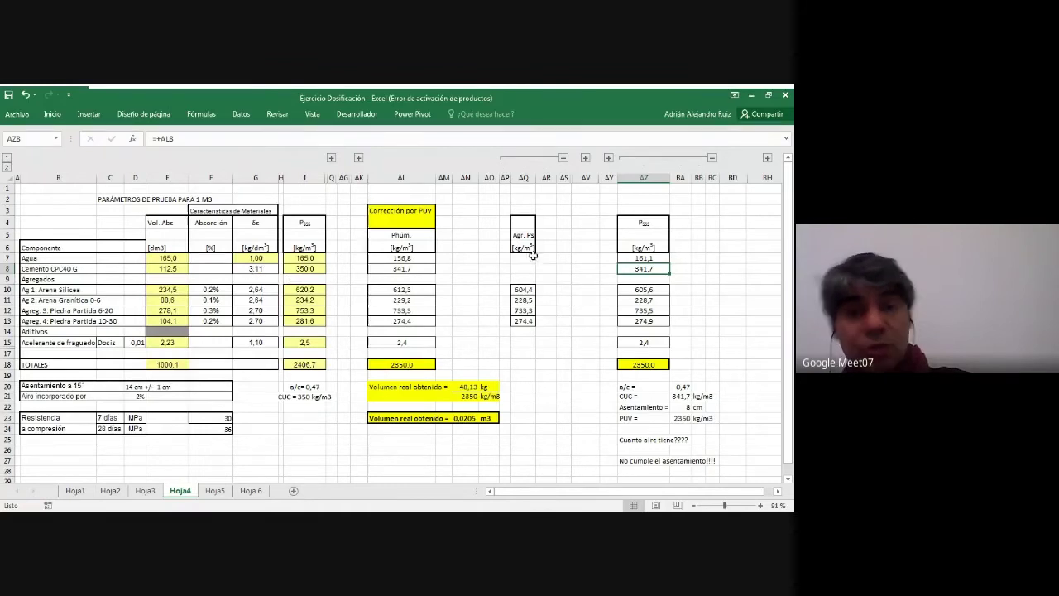
click(694, 268)
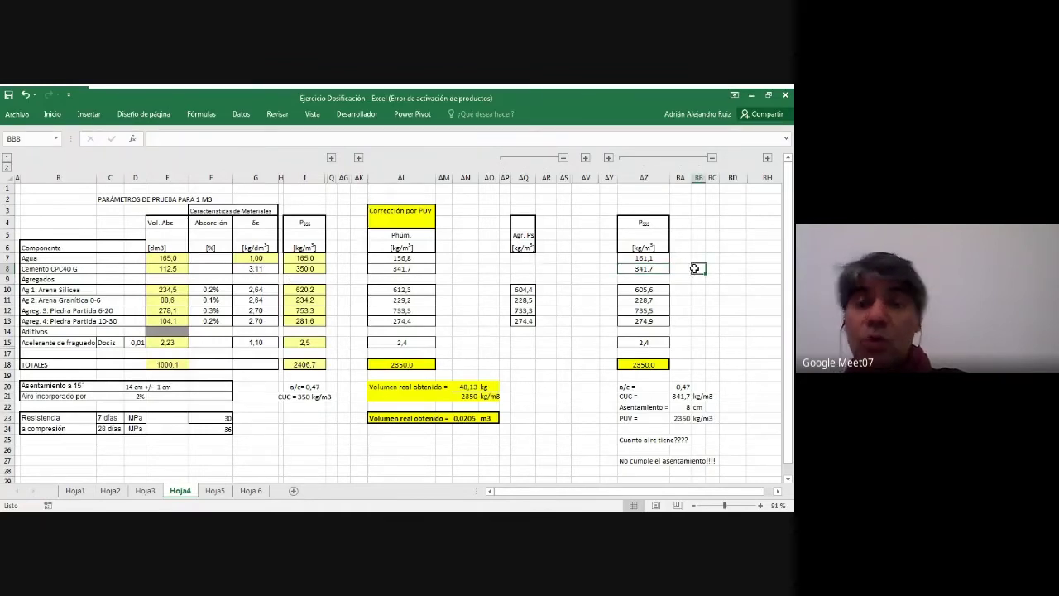
Relate the corrected aggregate weights in AZ10:AZ13 to the aggregate δs densities in G10:G13
click(650, 291)
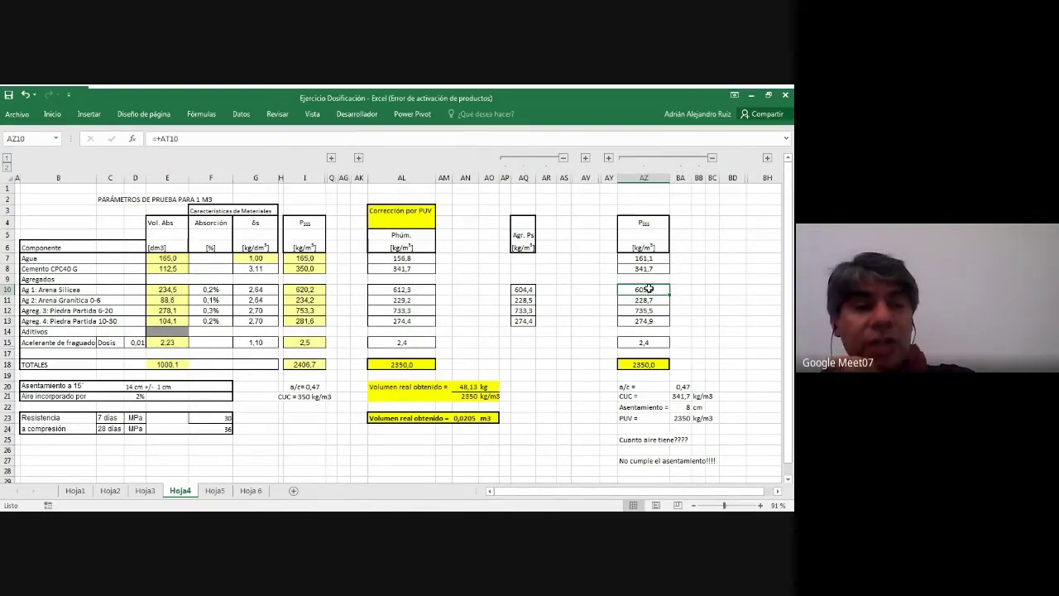
drag(650, 288, 652, 317)
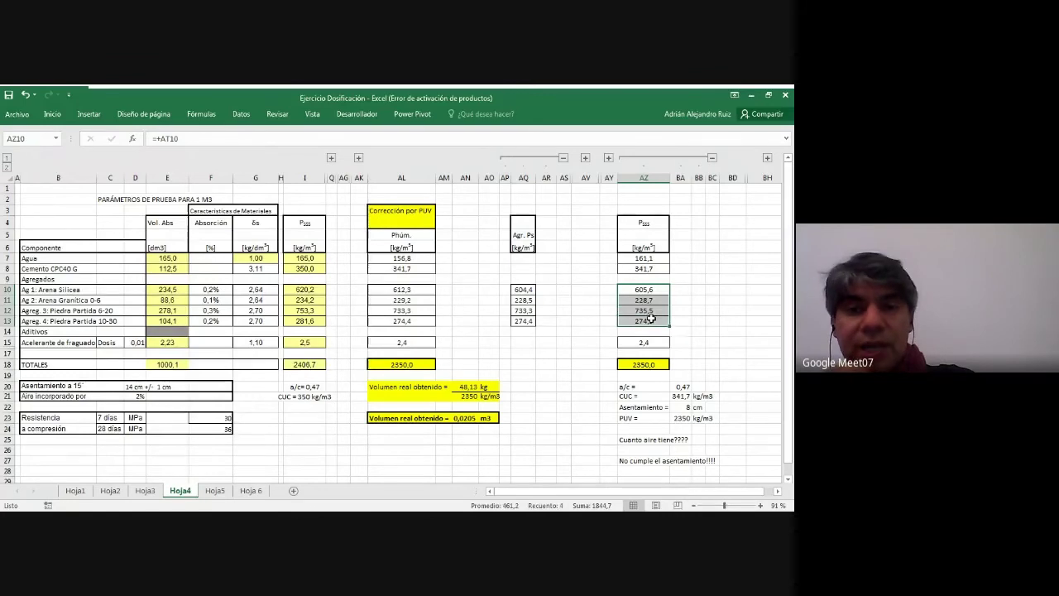
click(637, 290)
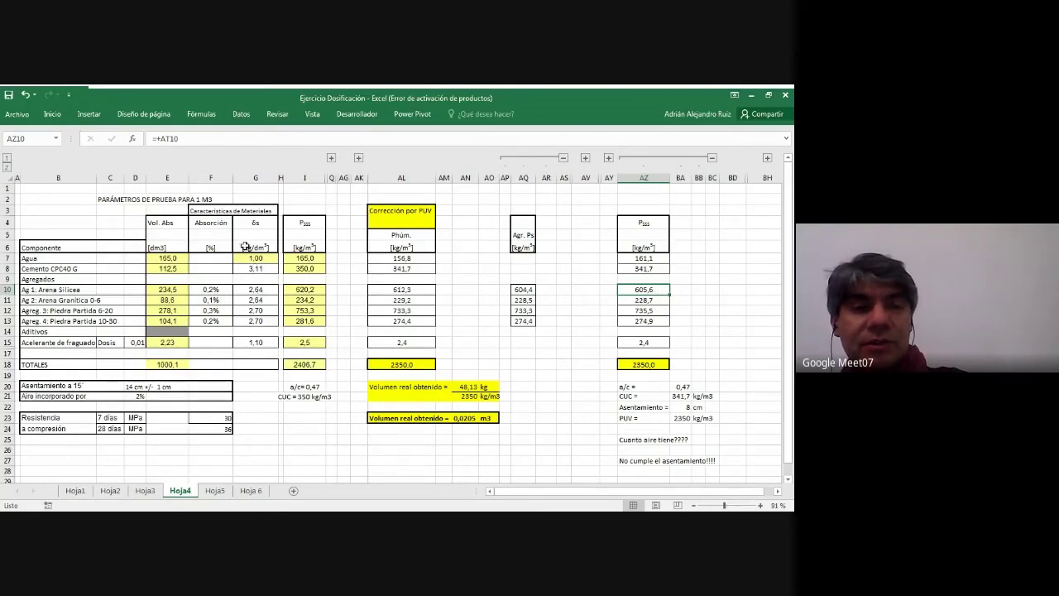
click(256, 224)
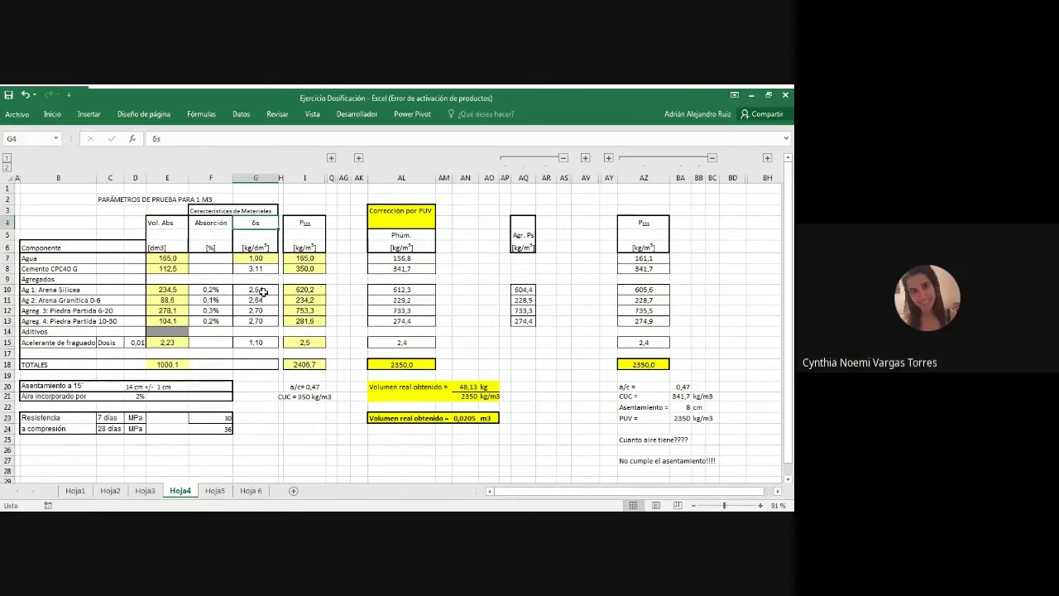
drag(261, 291, 263, 320)
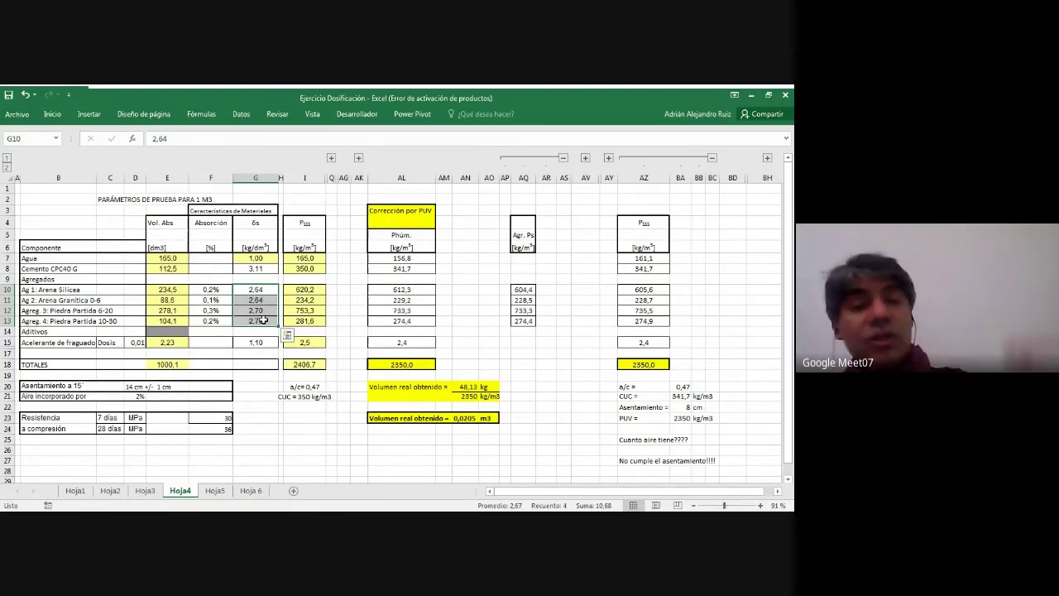
Compare the Agr. Ps dry weight of Ag 1: Arena Silicea in AQ10 with its corrected Psss weight in AZ10, inspecting both formulas
drag(523, 290, 523, 299)
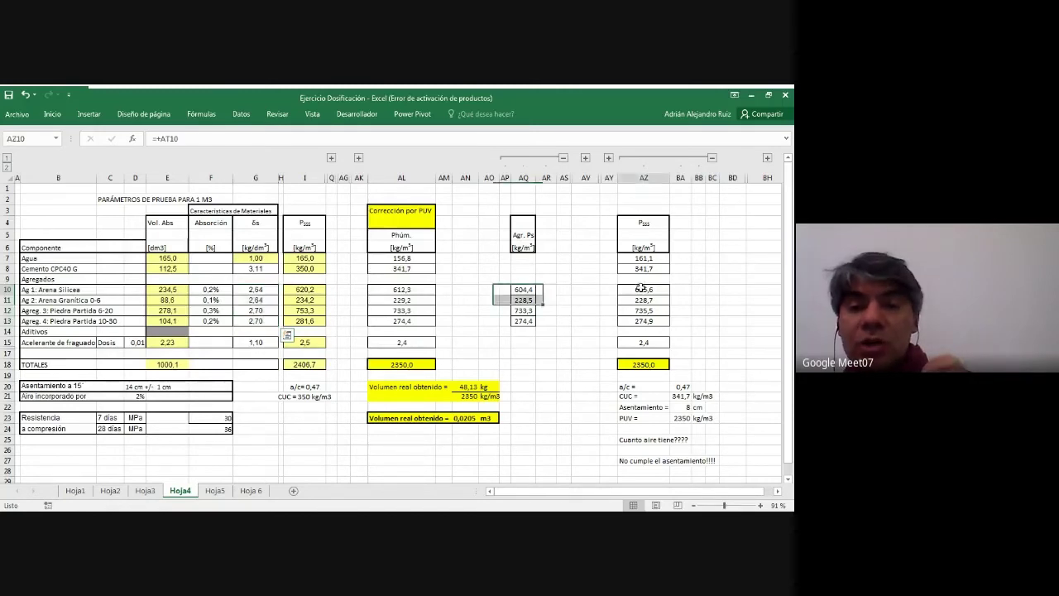
mouse_move(642, 289)
mouse_down()
mouse_move(646, 321)
mouse_move(634, 290)
mouse_up()
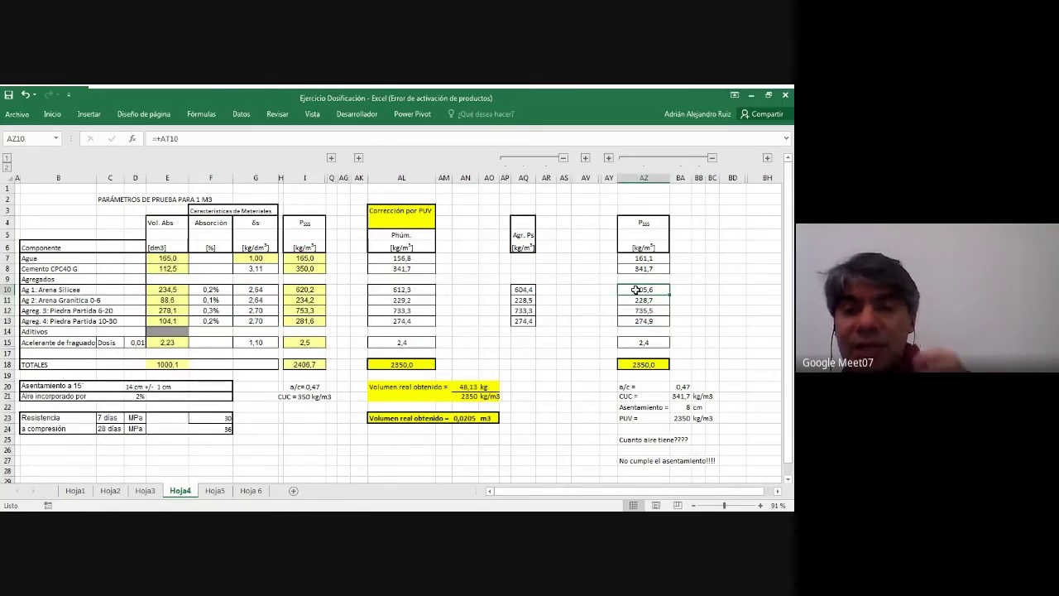
click(77, 291)
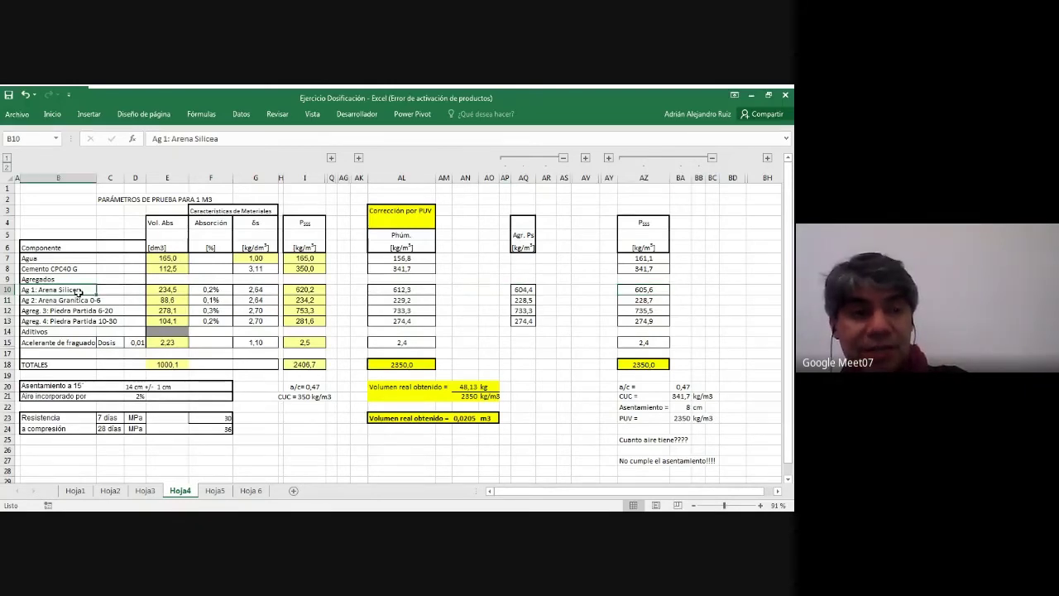
click(666, 289)
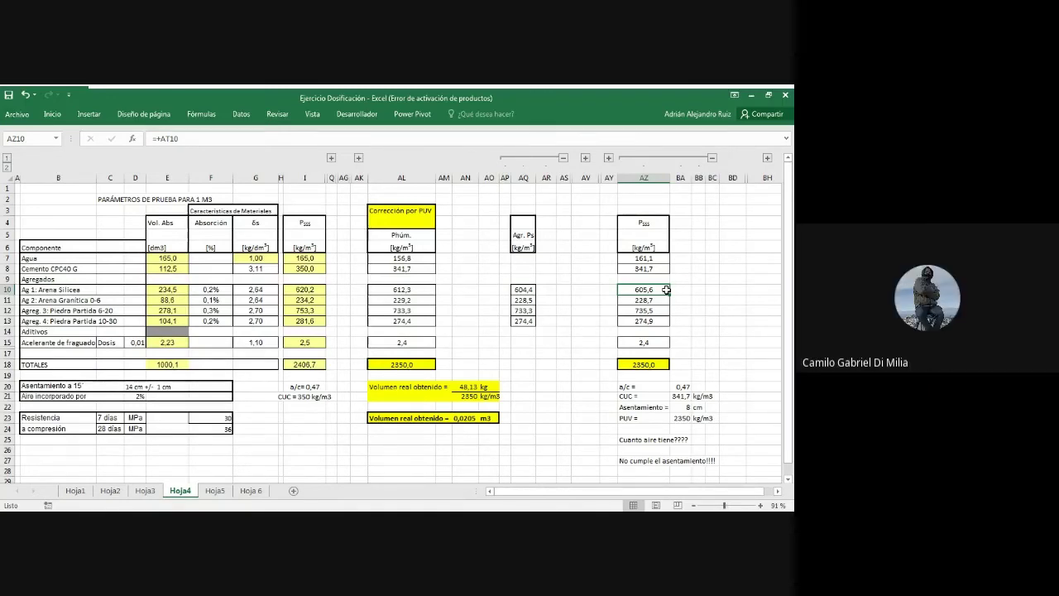
click(526, 290)
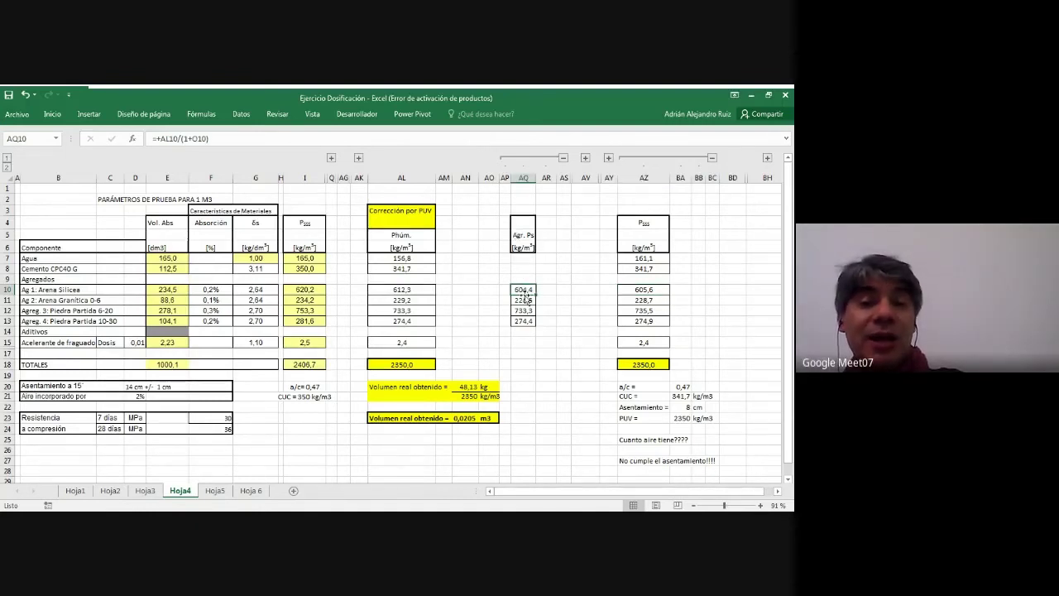
click(647, 290)
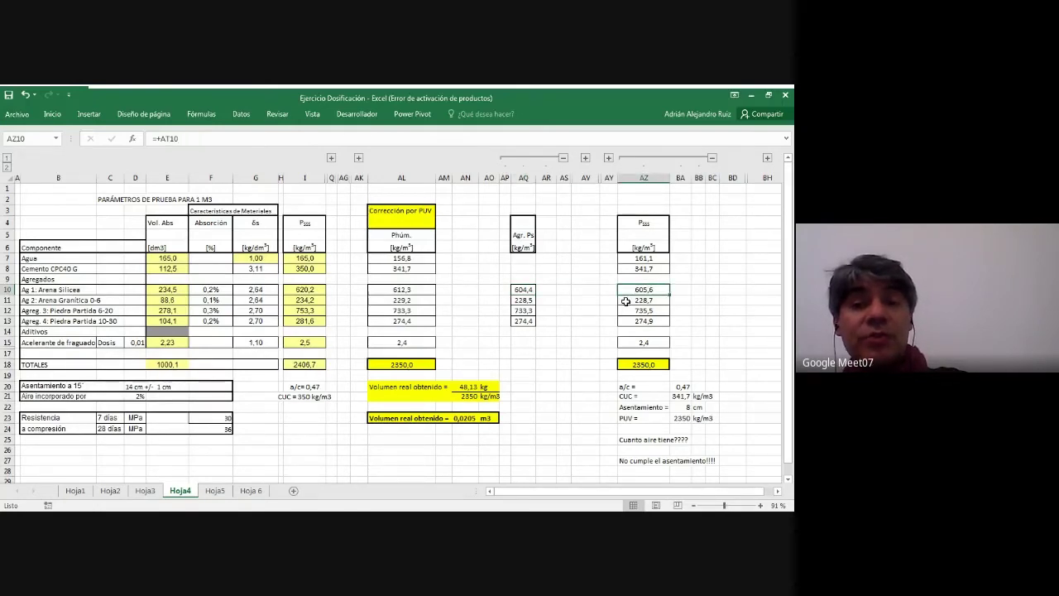
click(527, 289)
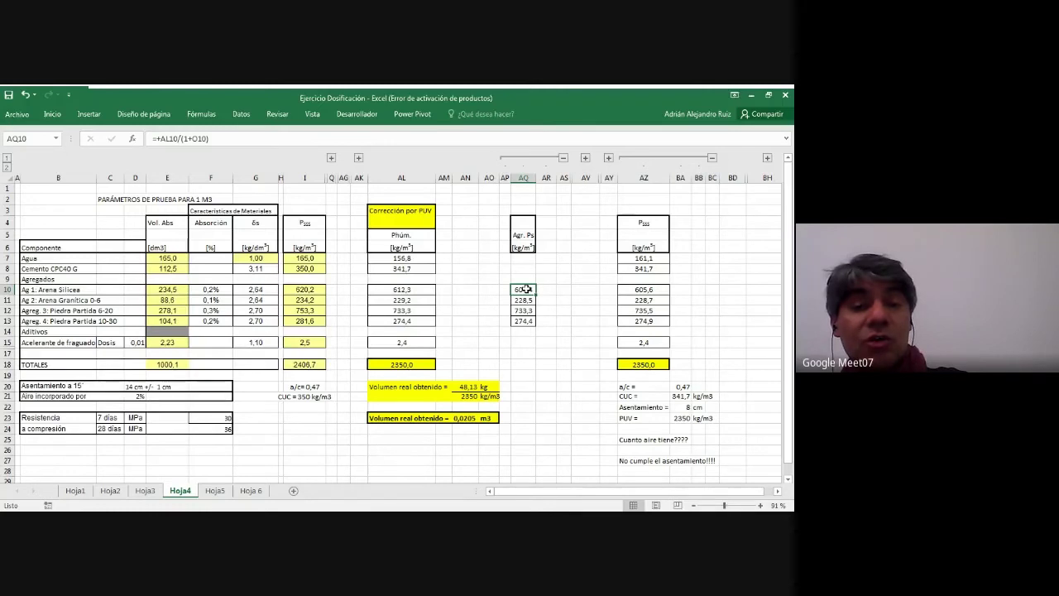
Relate the dry weight of Ag 1: Arena Silicea in AQ10 to its δs density in G10
click(269, 288)
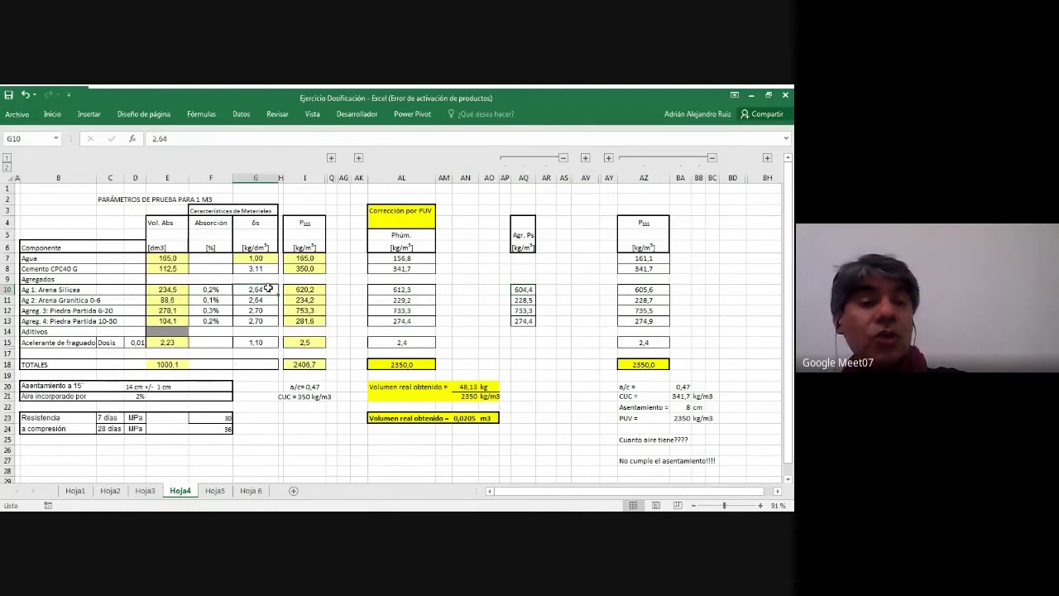
click(529, 291)
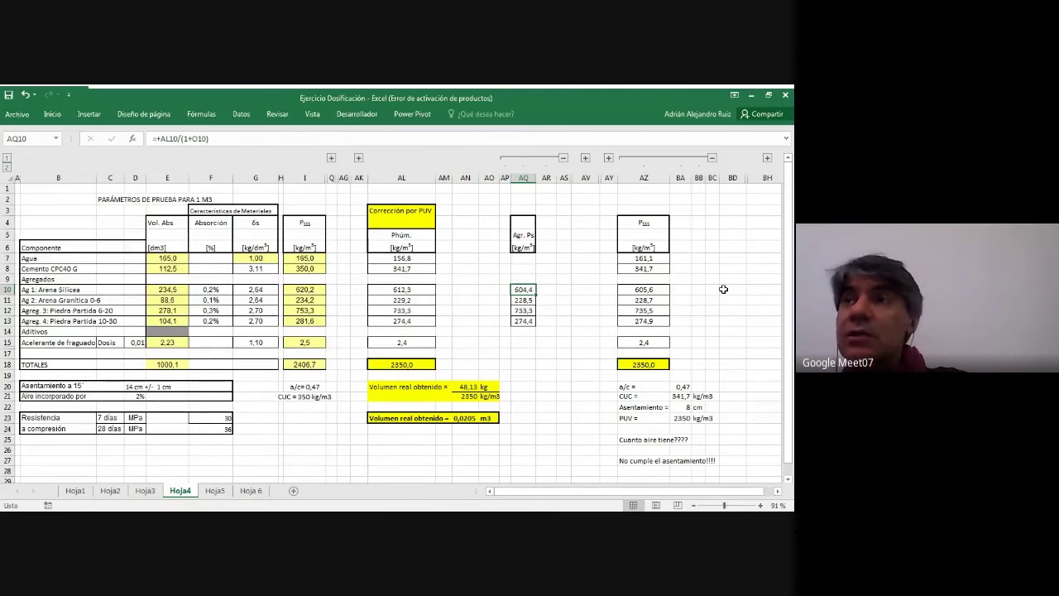
Narrow the Psss column I slightly and check the corrected Psss weight of Ag 1: Arena Silicea in AZ10
drag(321, 174, 314, 174)
click(312, 177)
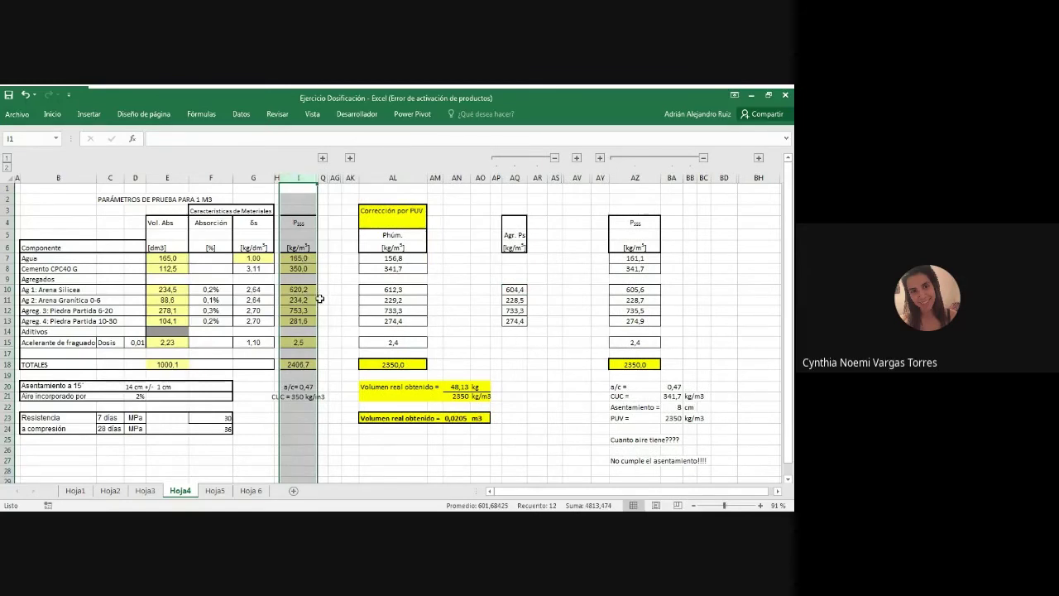
click(653, 289)
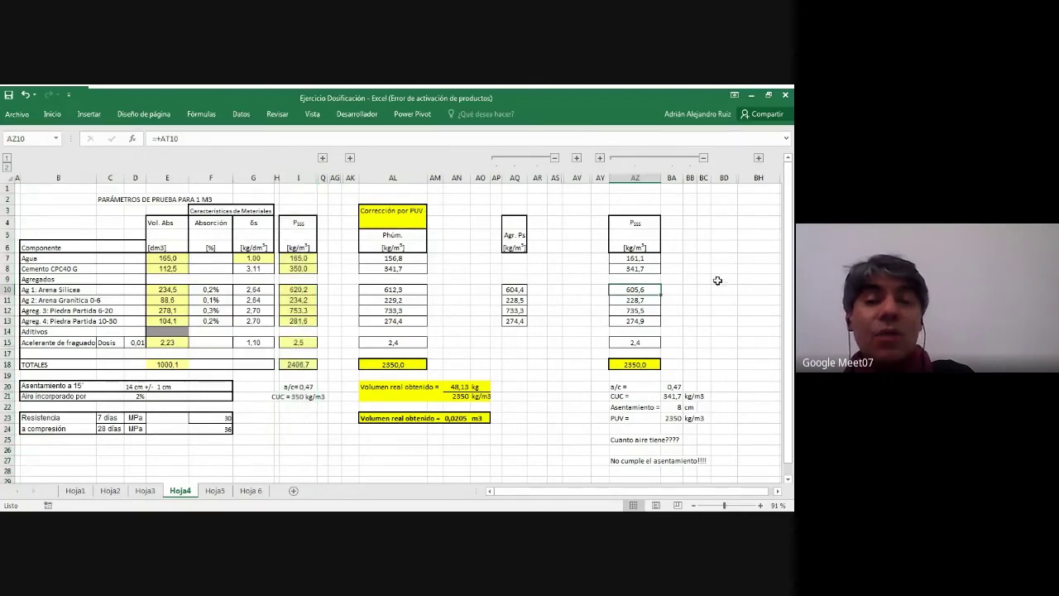
click(725, 290)
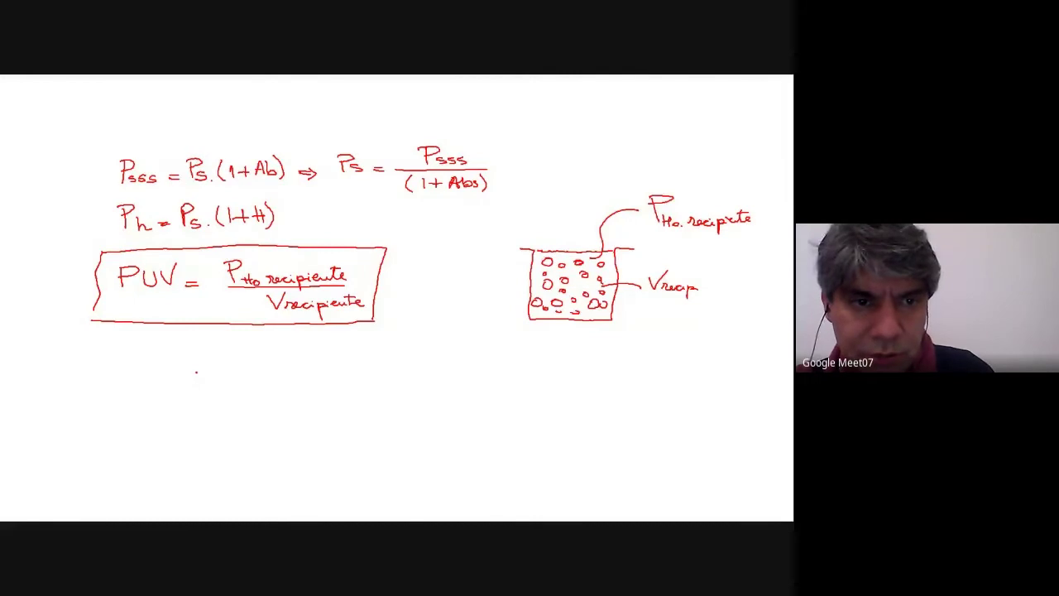
Switch to the whiteboard and draw a circle below the boxed PUV formula
mouse_move(196, 373)
mouse_down()
mouse_move(188, 389)
mouse_move(209, 406)
mouse_move(241, 385)
mouse_move(214, 358)
mouse_up()
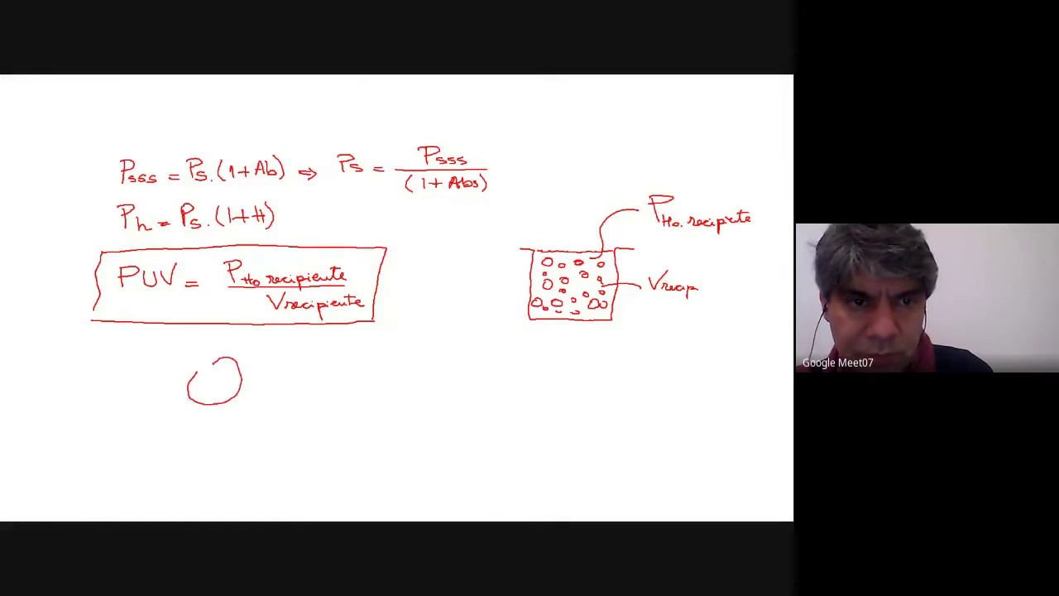
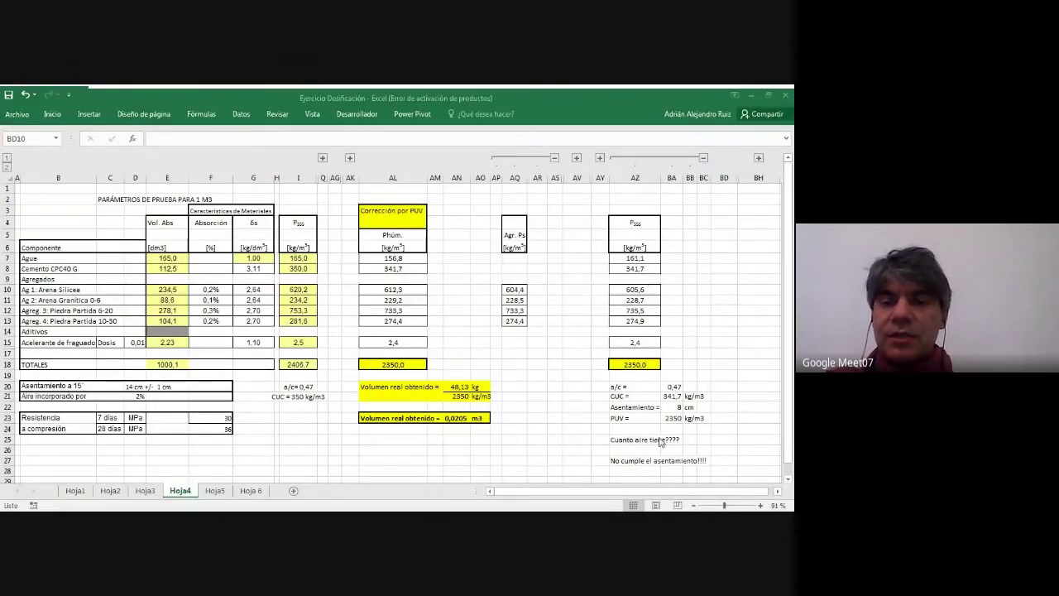
Back in the Hoja4 spreadsheet, expand the Volumen column group and inspect the water and cement volume formulas in BF7 and BF8
click(732, 493)
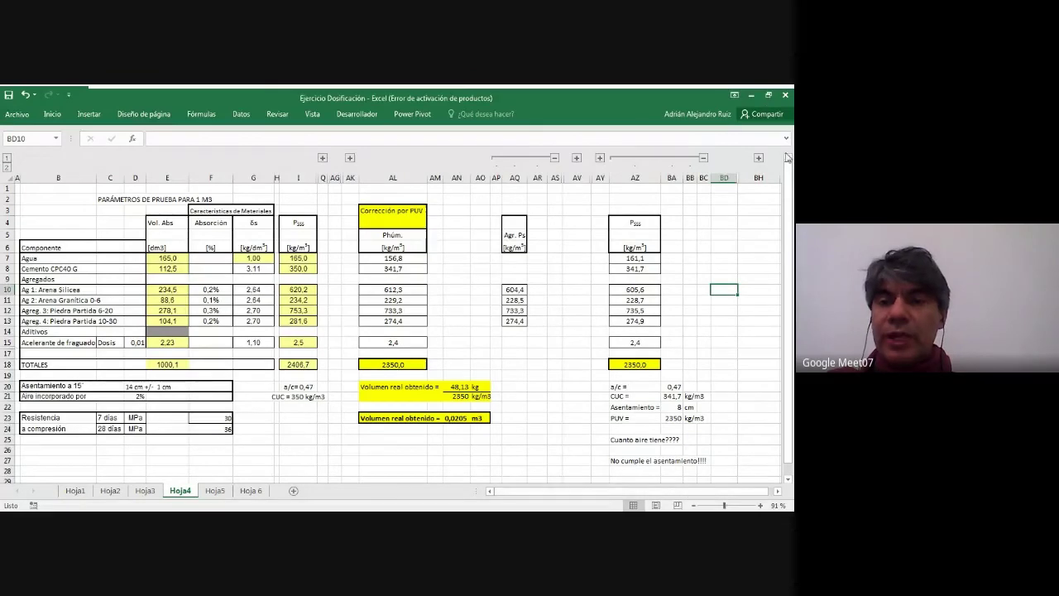
click(758, 158)
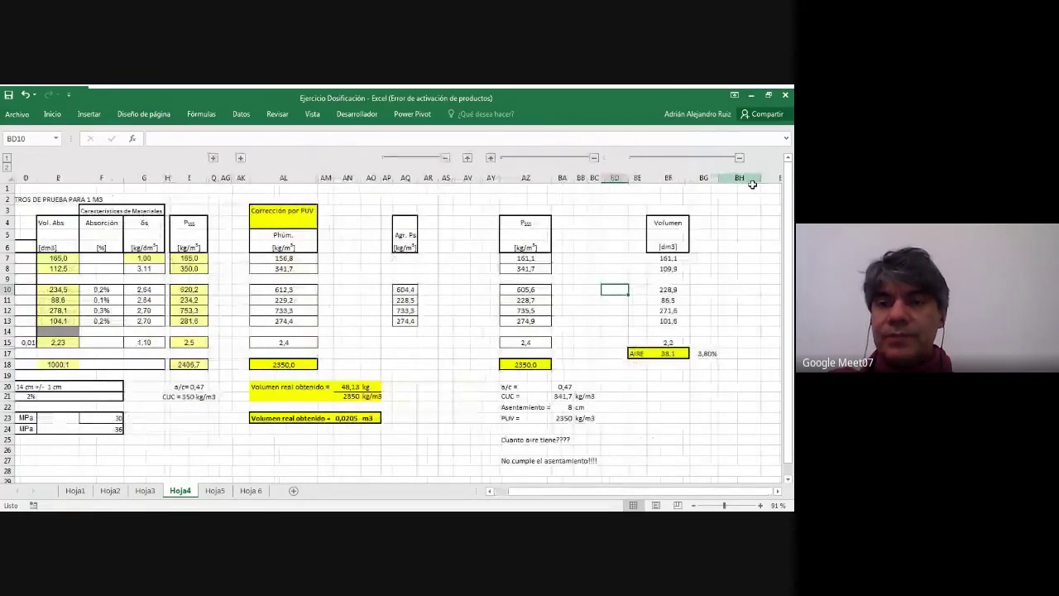
click(672, 259)
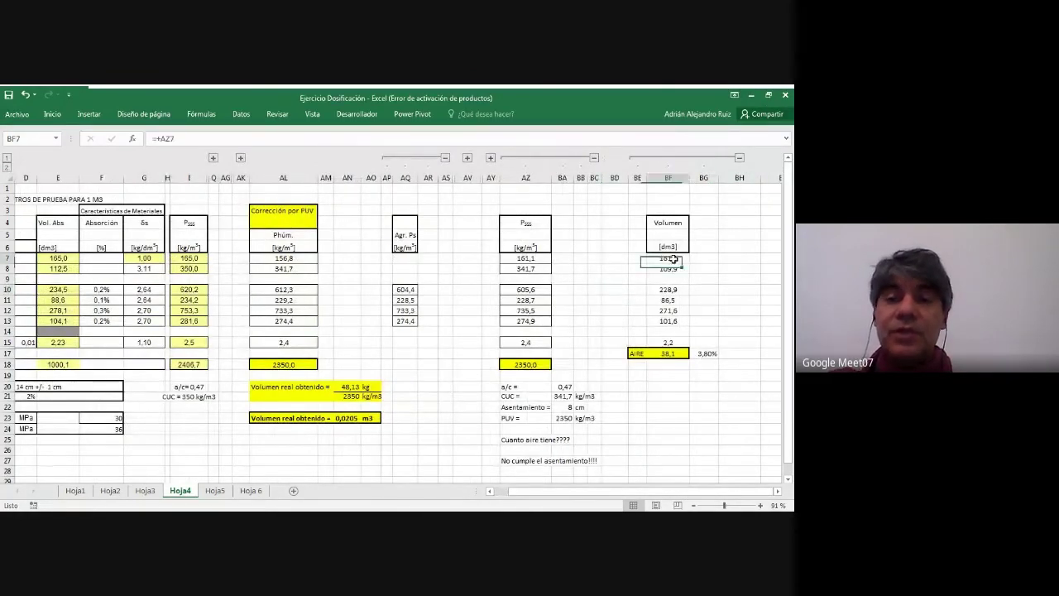
click(671, 270)
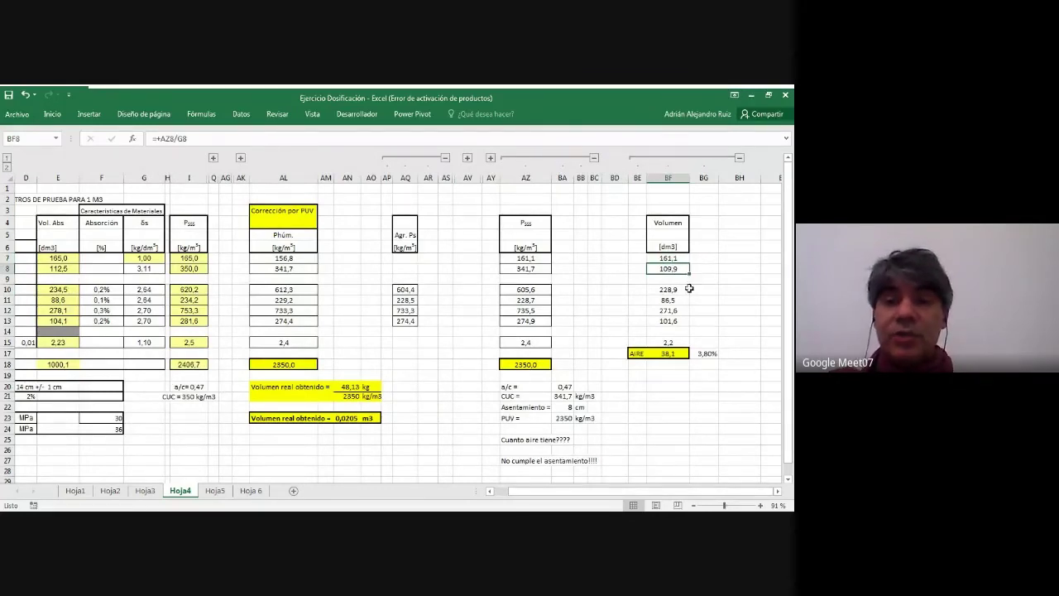
Inspect the aggregate volume formulas in BF10 and BF11 and the accelerator's volume formula in BF15
click(676, 291)
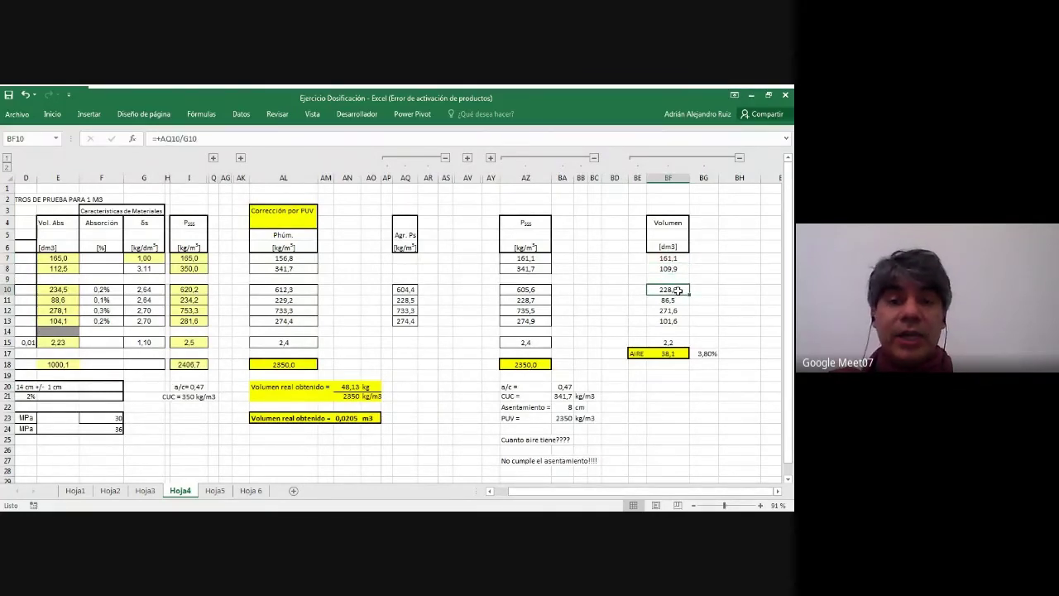
double_click(677, 290)
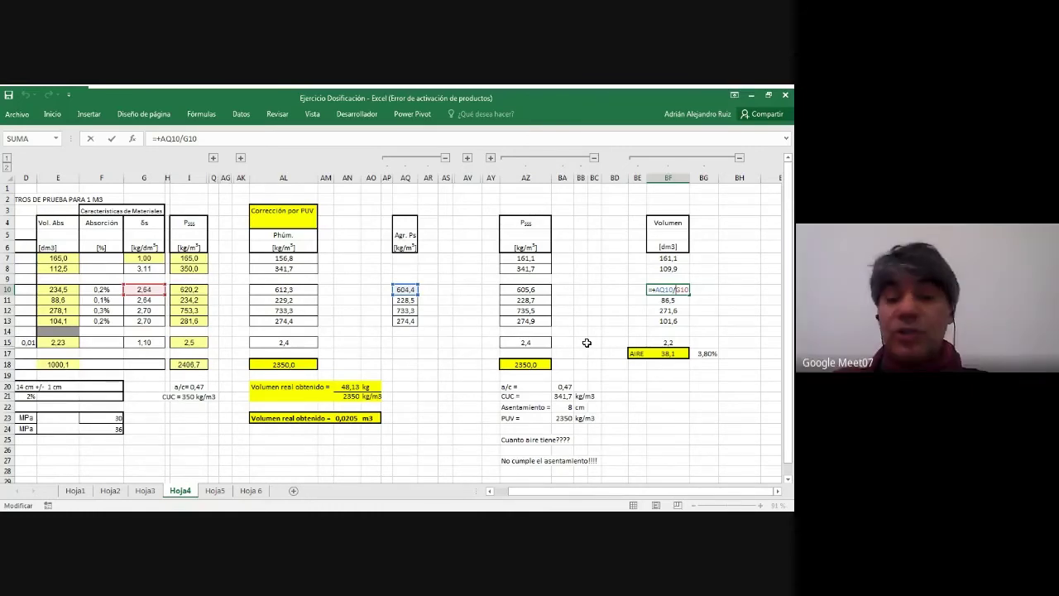
key(ctrl+Return)
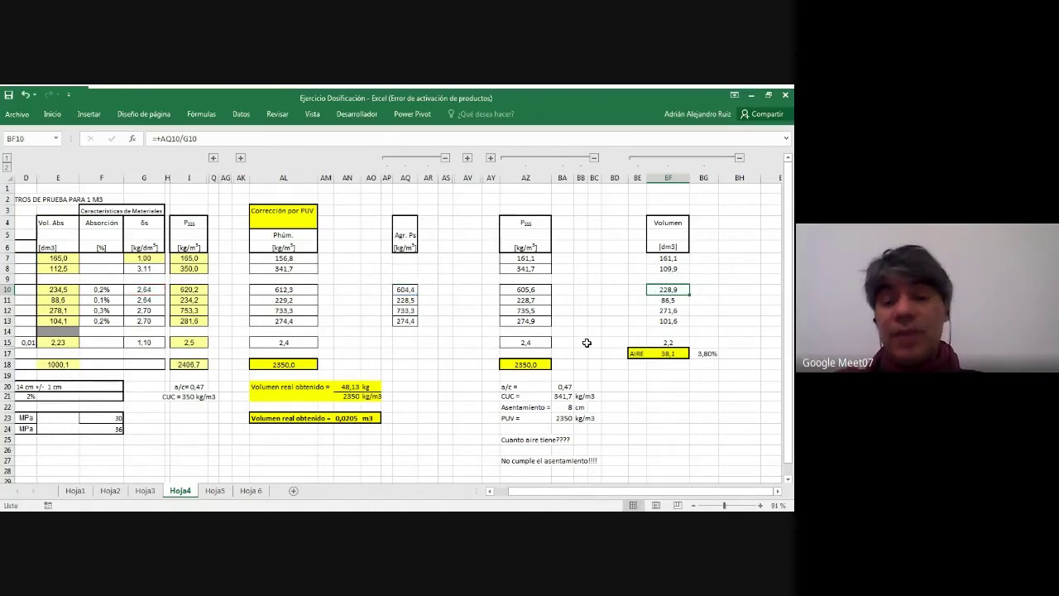
key(Down)
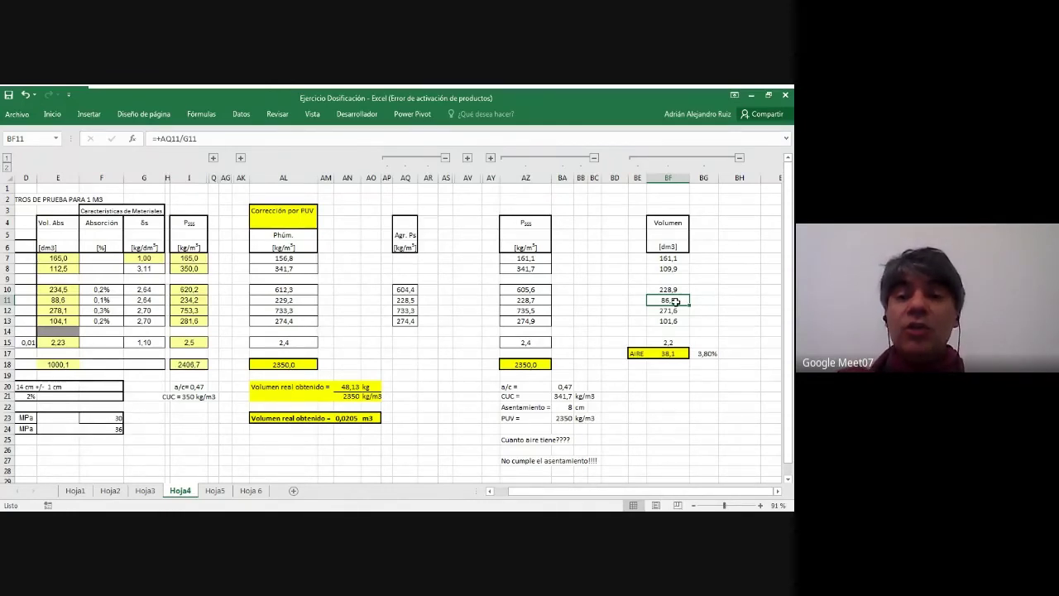
click(675, 341)
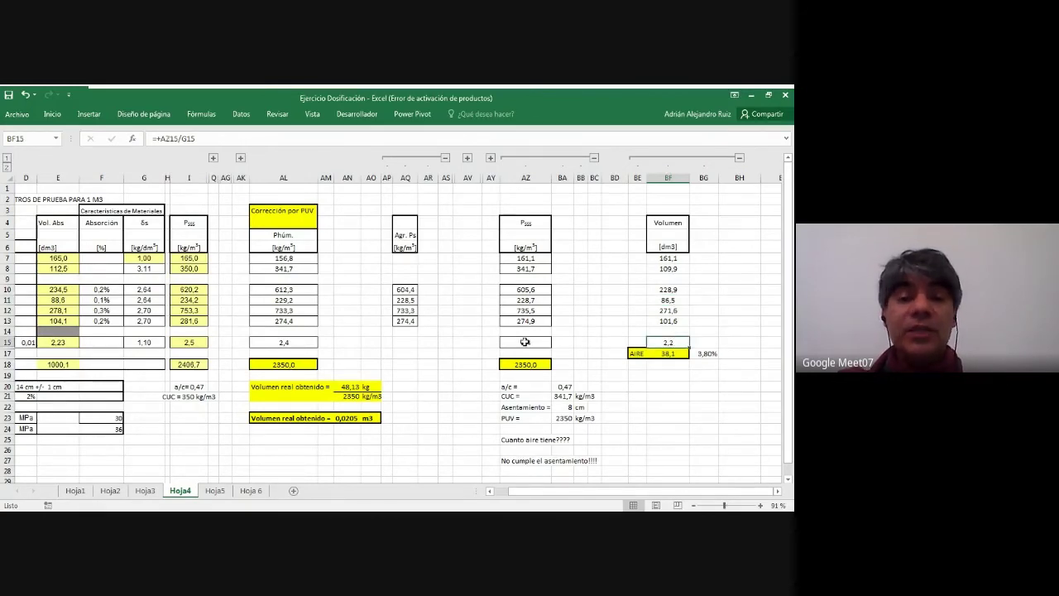
Examine how the AIRE volume in BF17 is derived from the component volumes, leaving its formula unedited
click(674, 352)
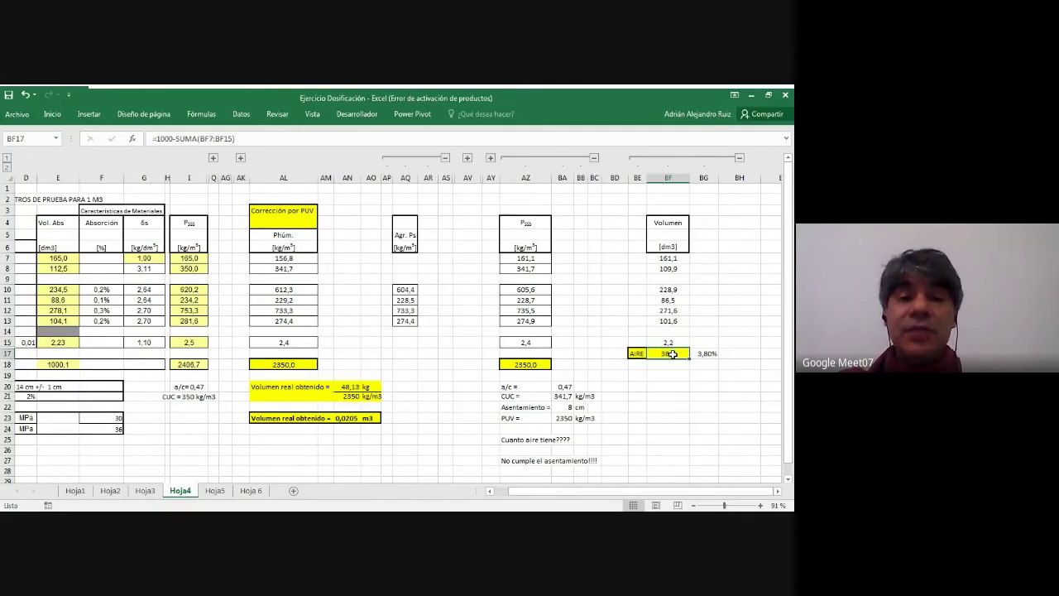
double_click(673, 353)
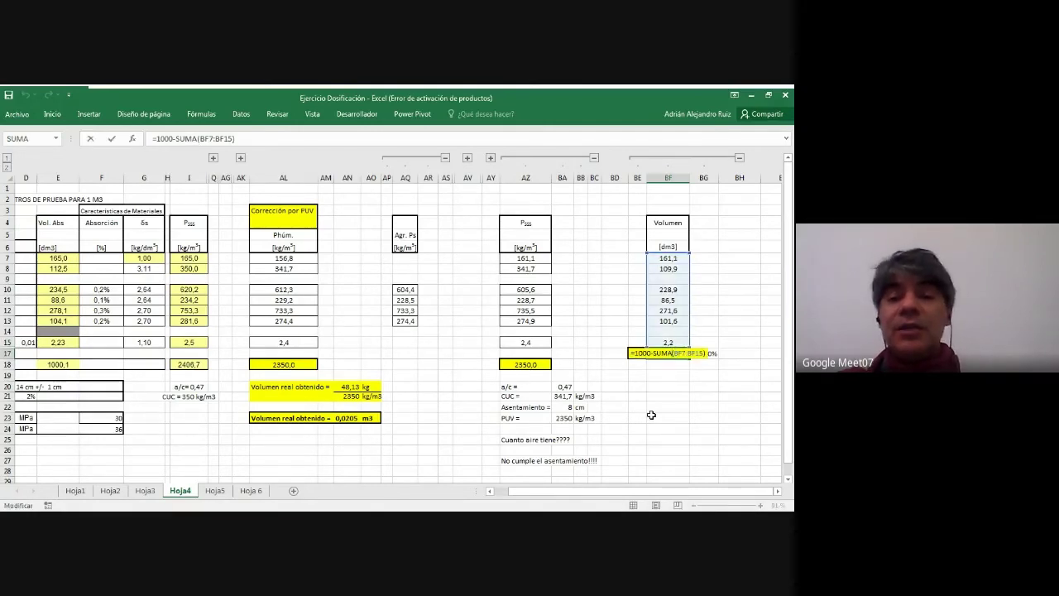
key(Escape)
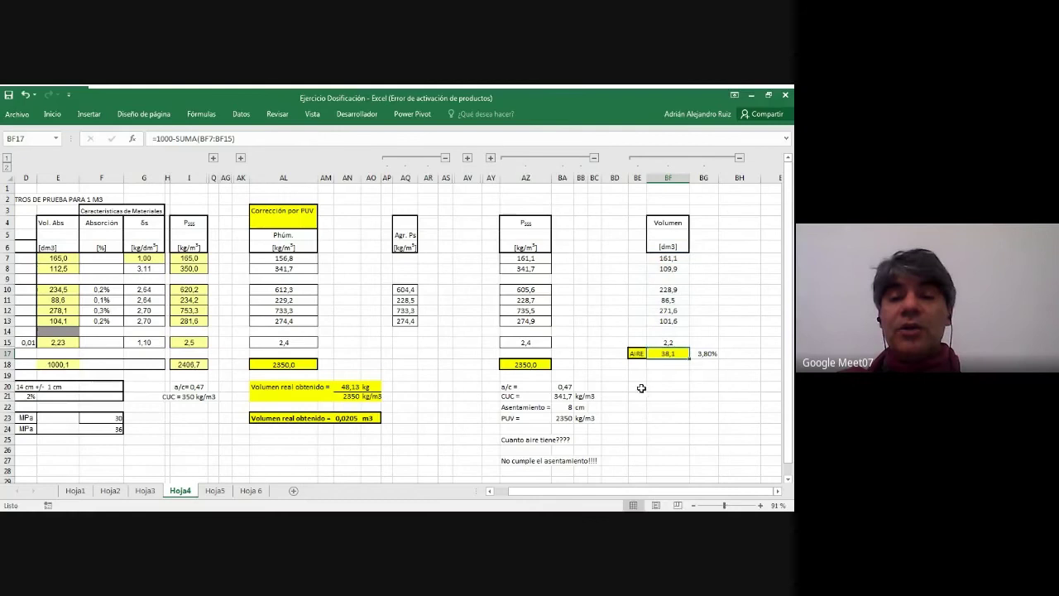
click(685, 384)
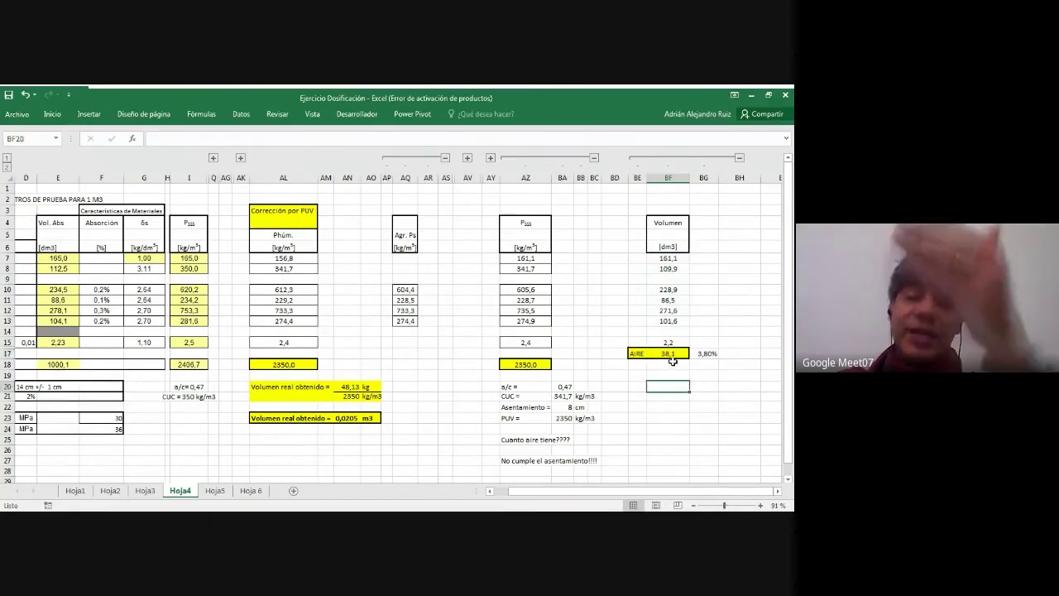
click(671, 355)
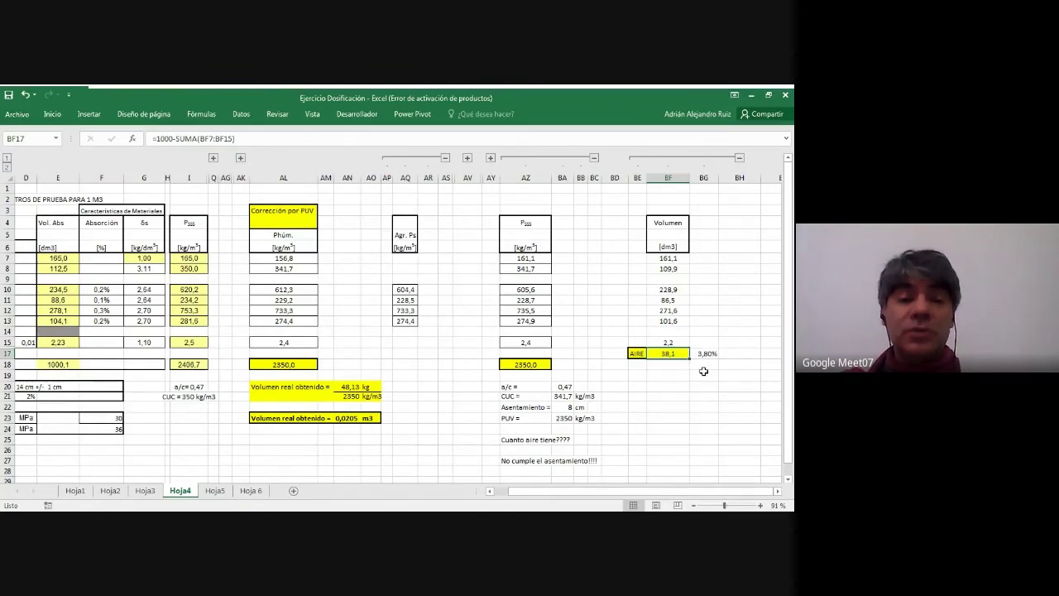
click(674, 403)
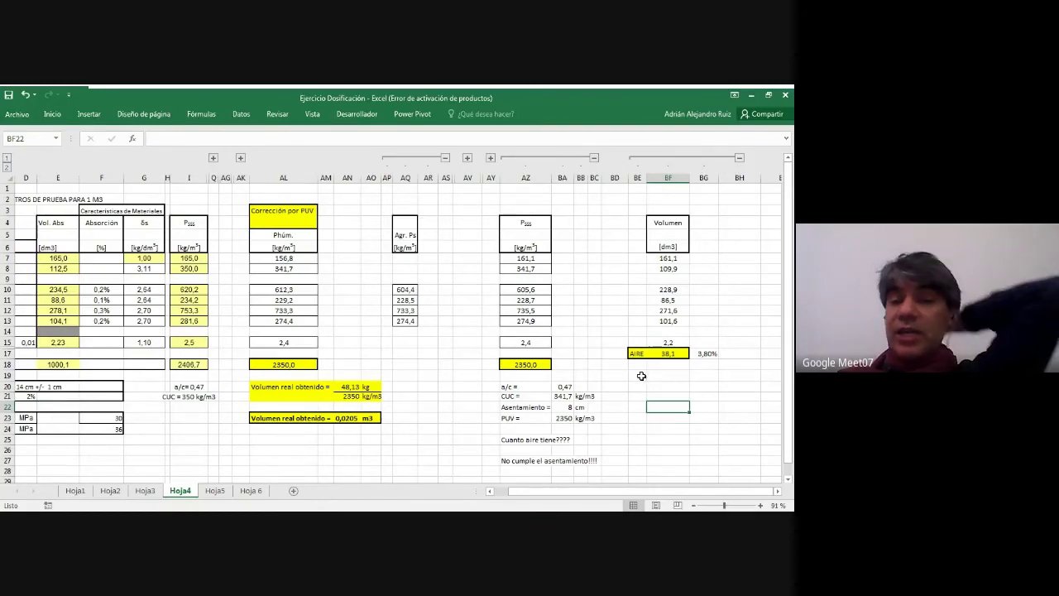
click(667, 354)
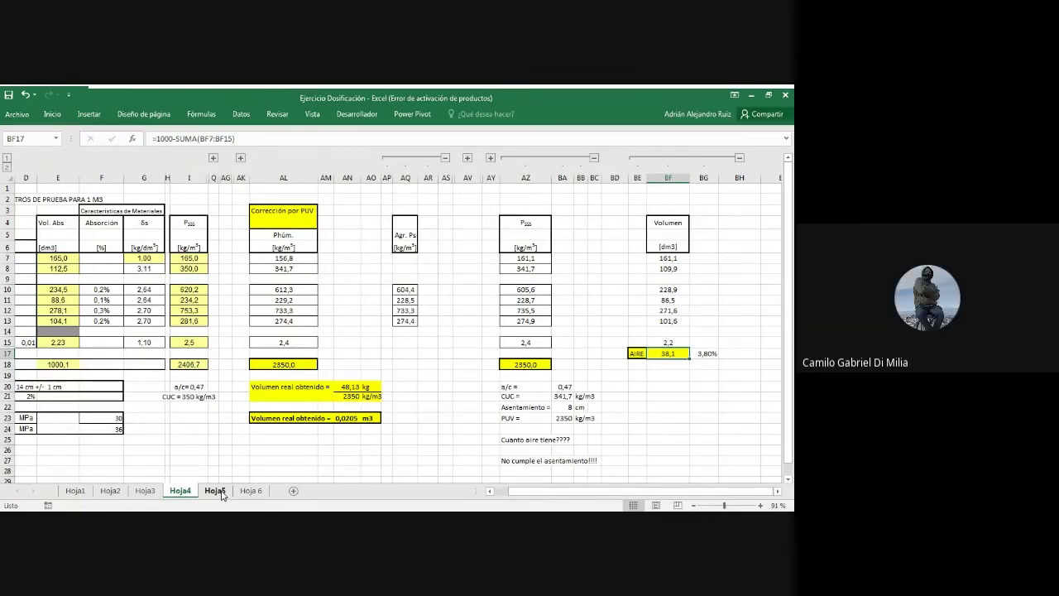
Open sheet Hoja5 and widen the Agr. Ps column AQ
click(219, 491)
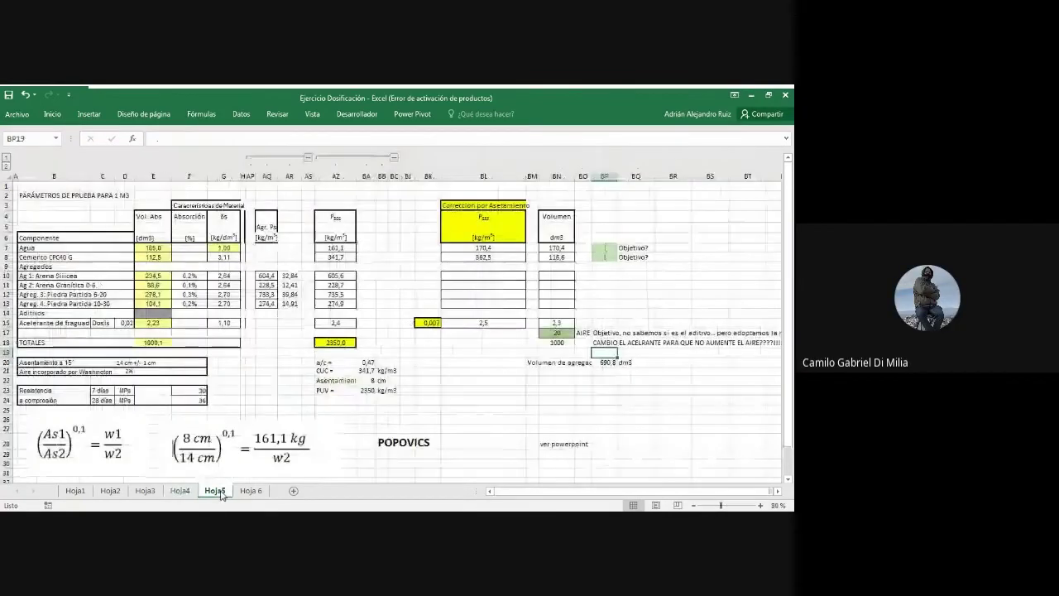
click(460, 360)
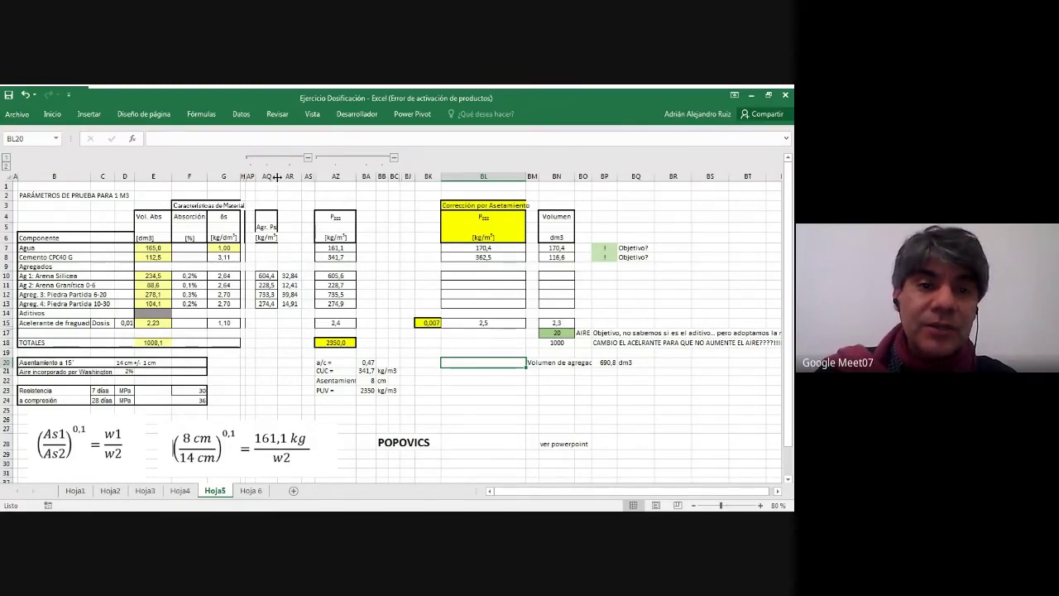
drag(278, 177, 287, 176)
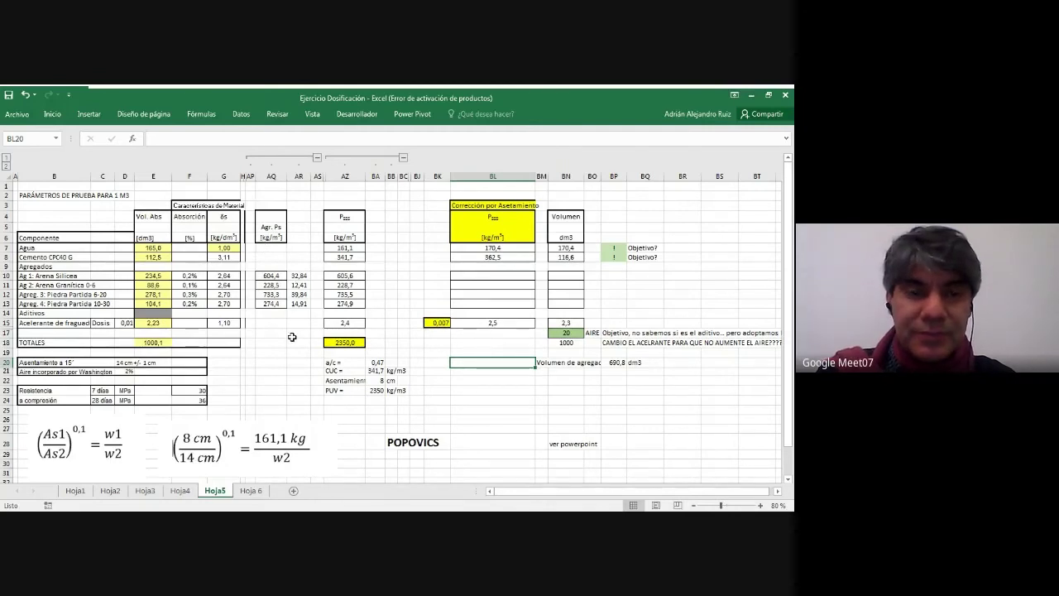
Collapse the Agr. Ps column group on Hoja5 and widen the δs column G to fit its heading
click(317, 158)
click(340, 266)
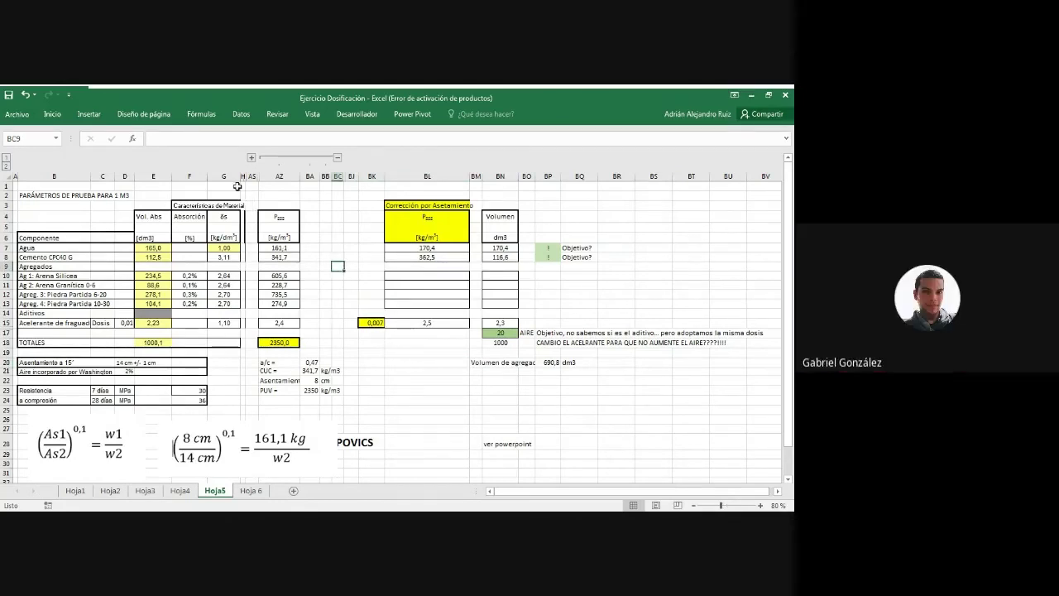
drag(241, 177, 256, 179)
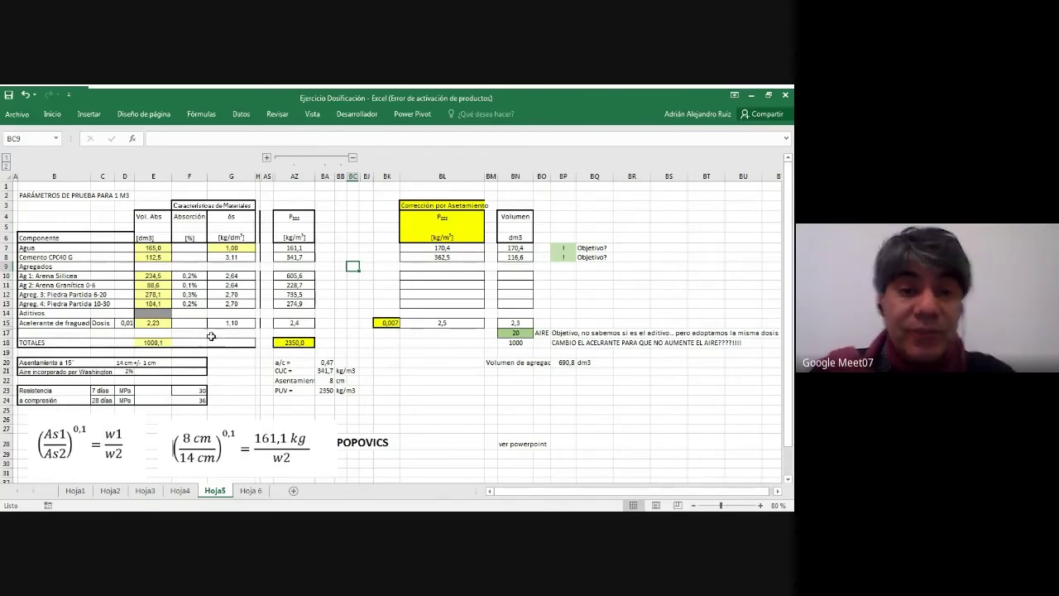
Review the Psss weights of water, cement and aggregates in column AZ, selecting the whole block AZ4:AZ15
click(304, 247)
click(303, 257)
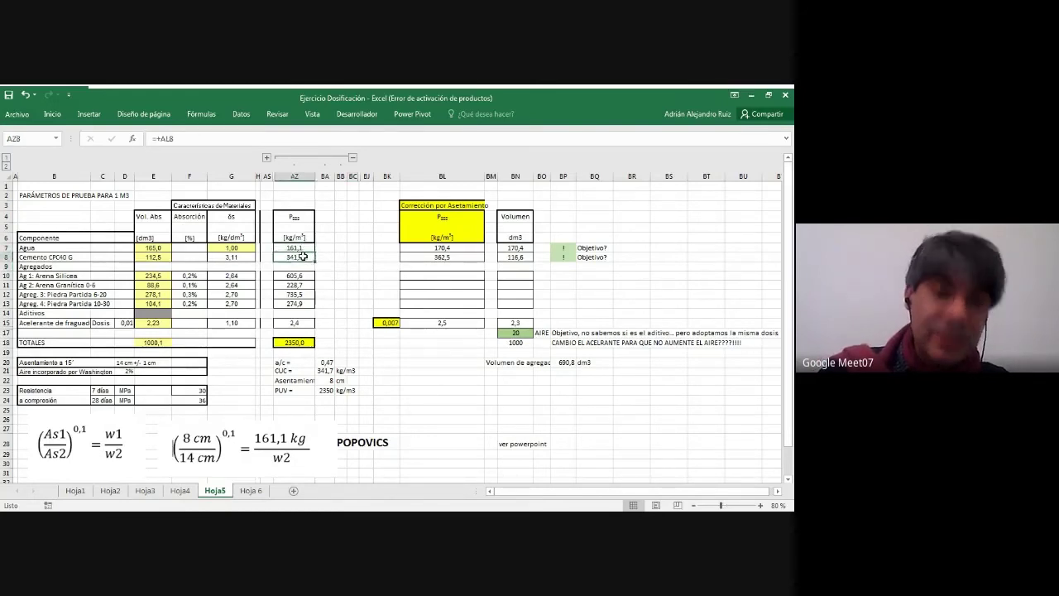
click(303, 278)
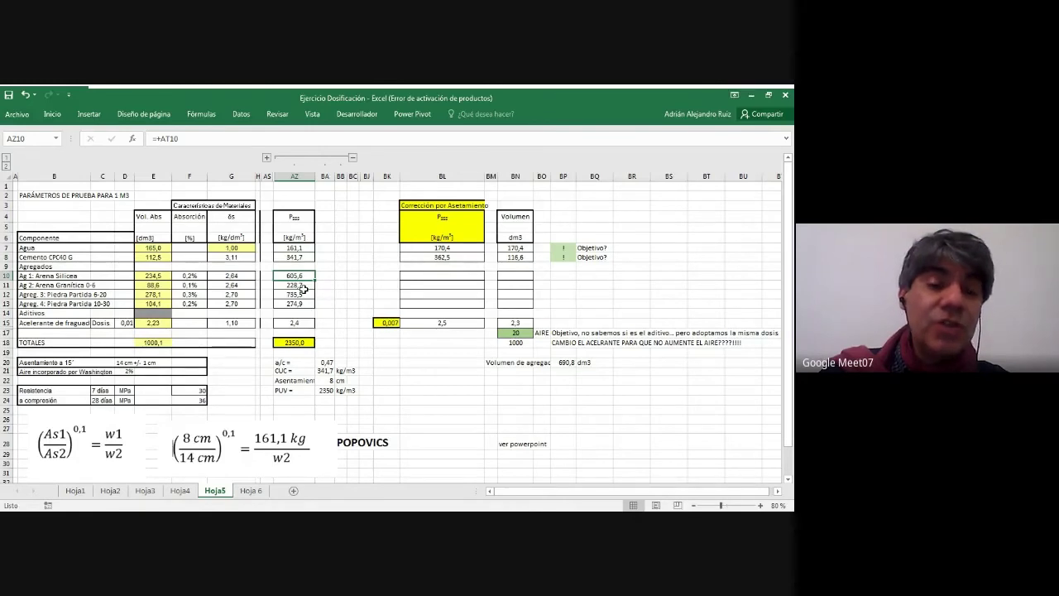
click(303, 286)
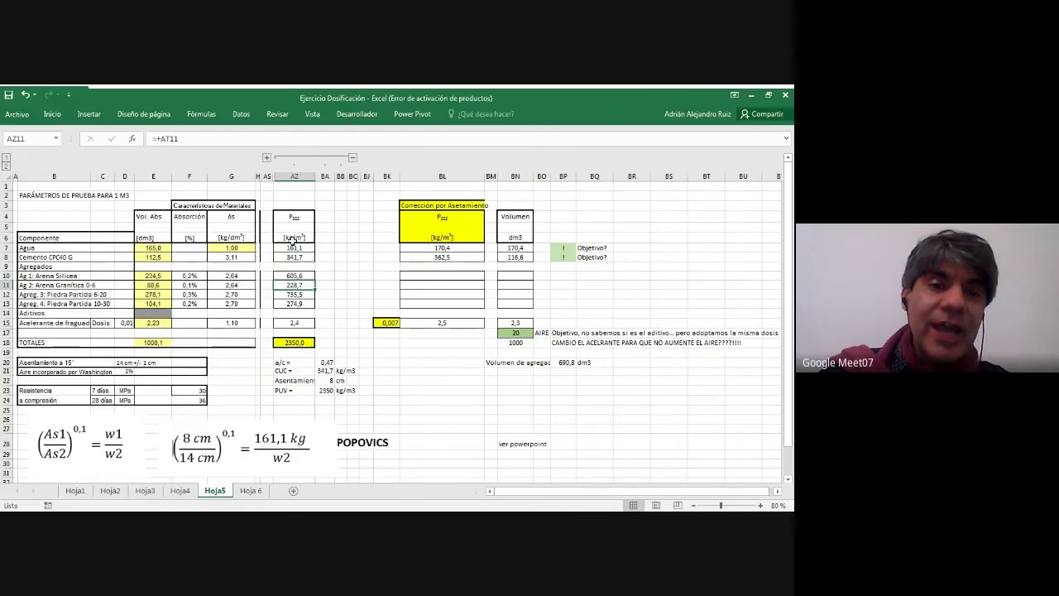
drag(302, 213, 298, 320)
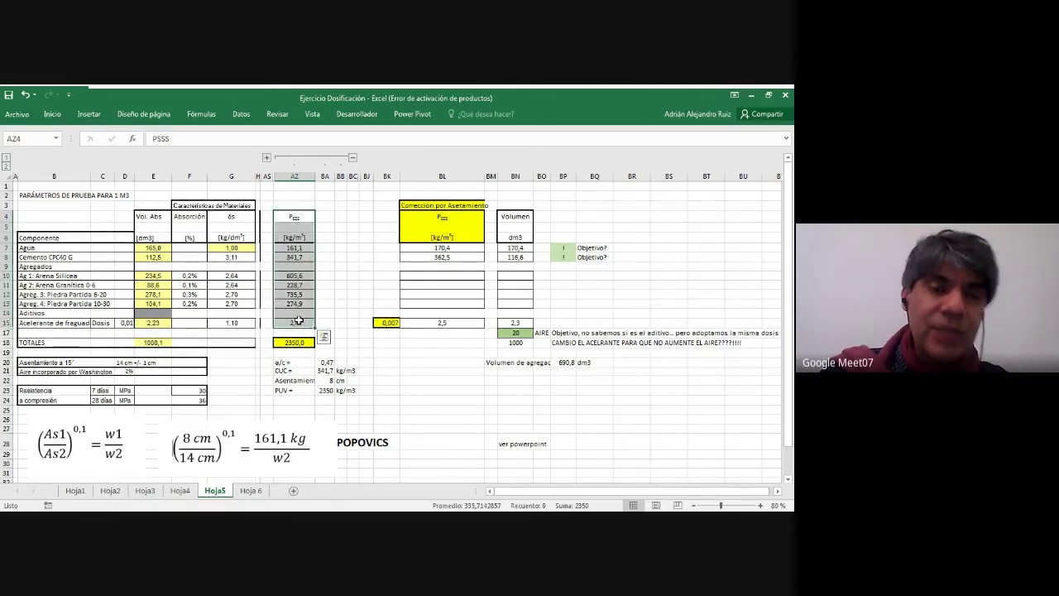
click(302, 196)
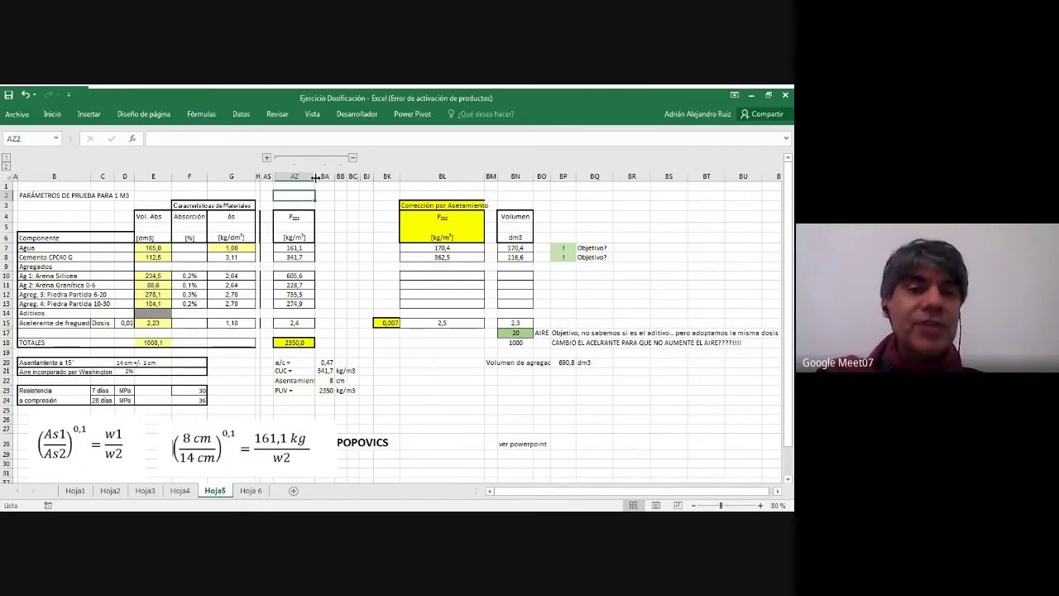
Widen column AZ and the Corrección por Asentamiento column BL so their labels fit
drag(315, 177, 330, 180)
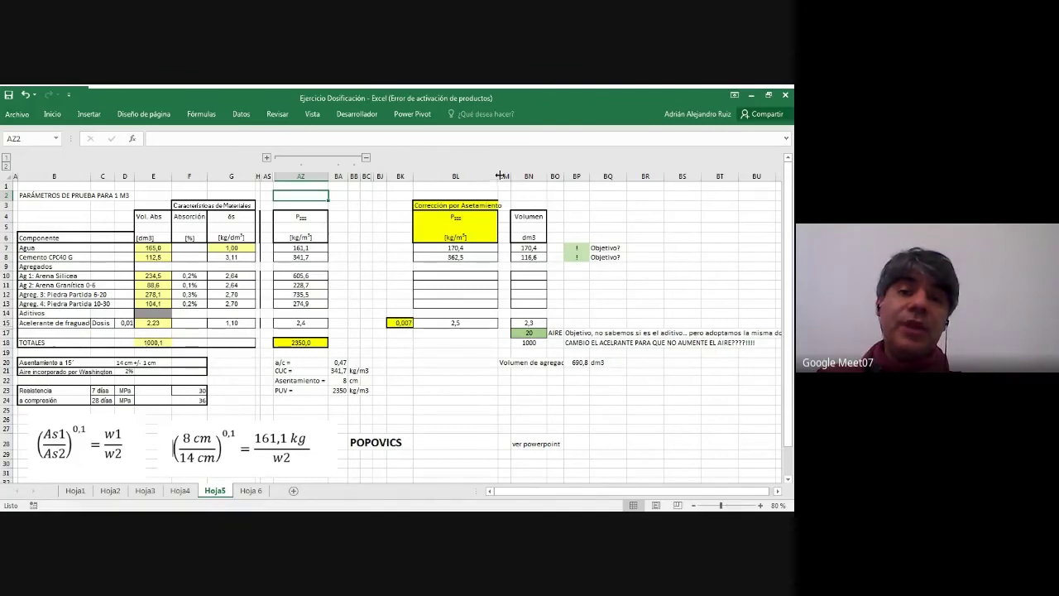
drag(504, 180, 507, 180)
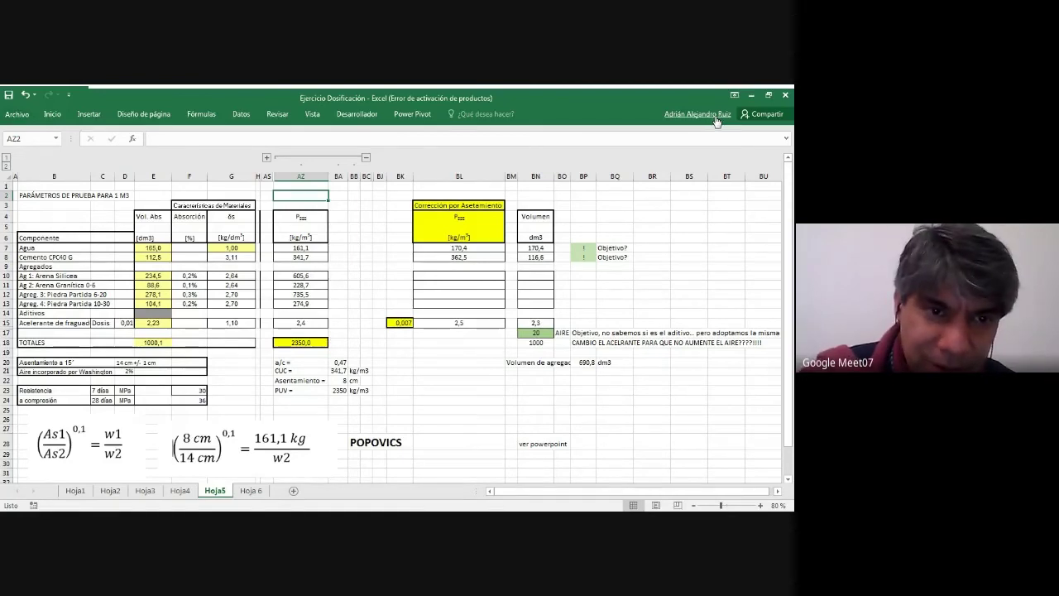
On Hoja4, collapse the Volumen and air column group, then review the Psss weights in column AZ and the slump in BA22
scroll(716, 122, down, 1)
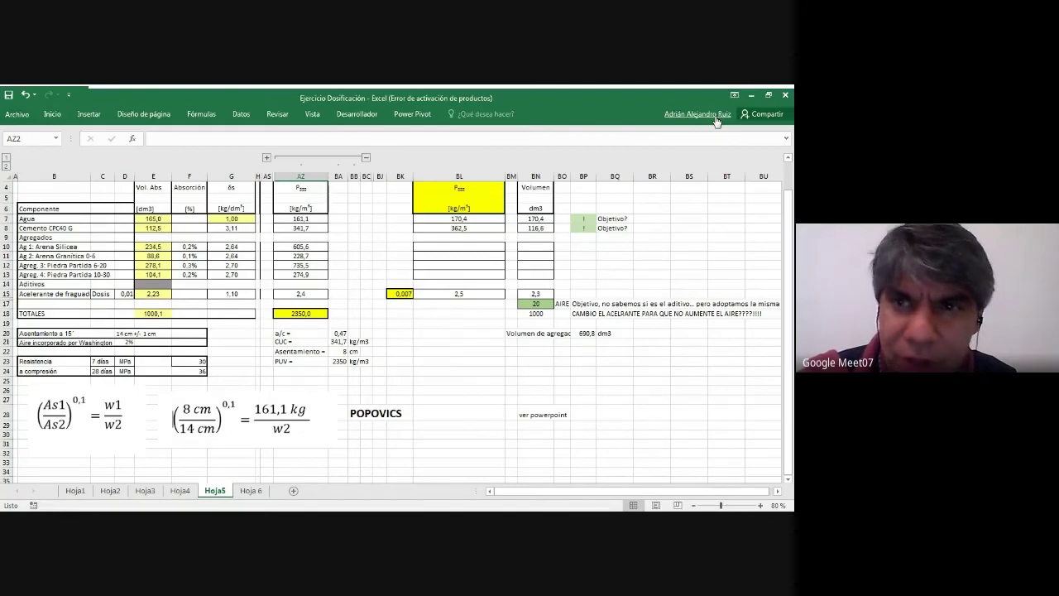
key(ctrl+Page_Up)
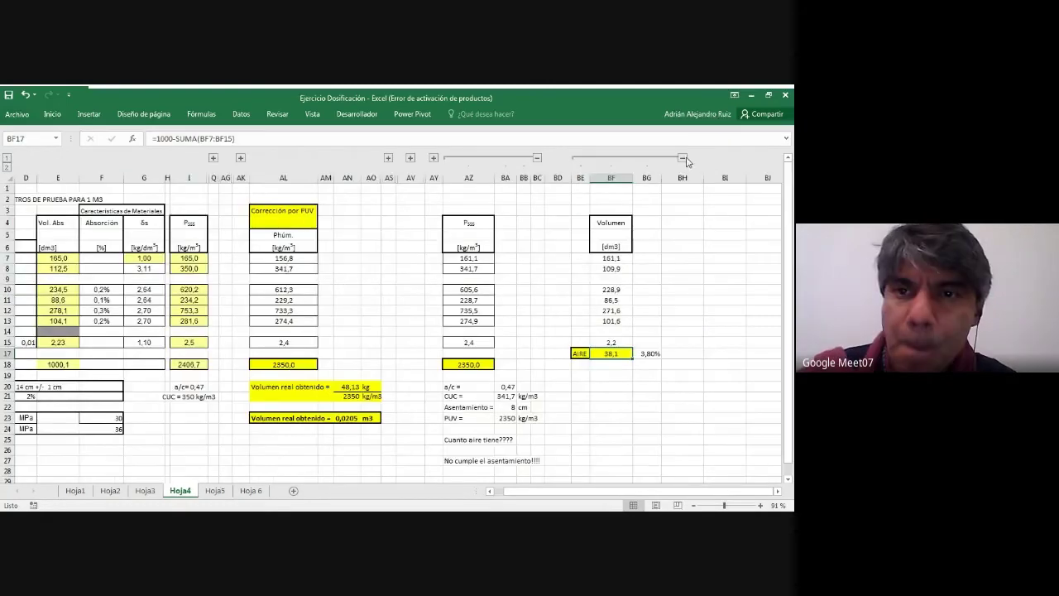
click(683, 158)
click(623, 256)
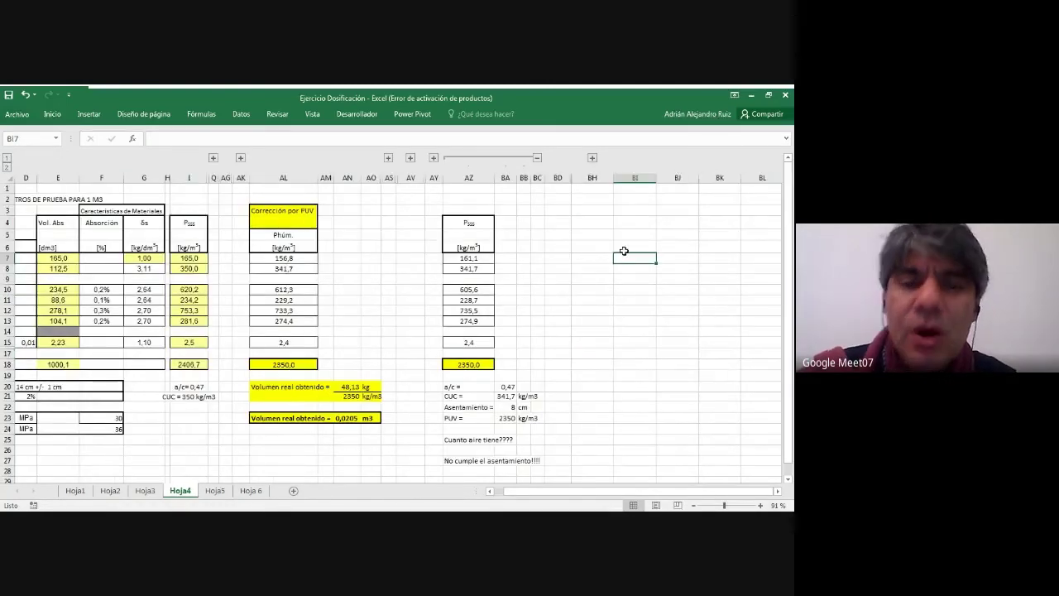
drag(478, 258, 465, 460)
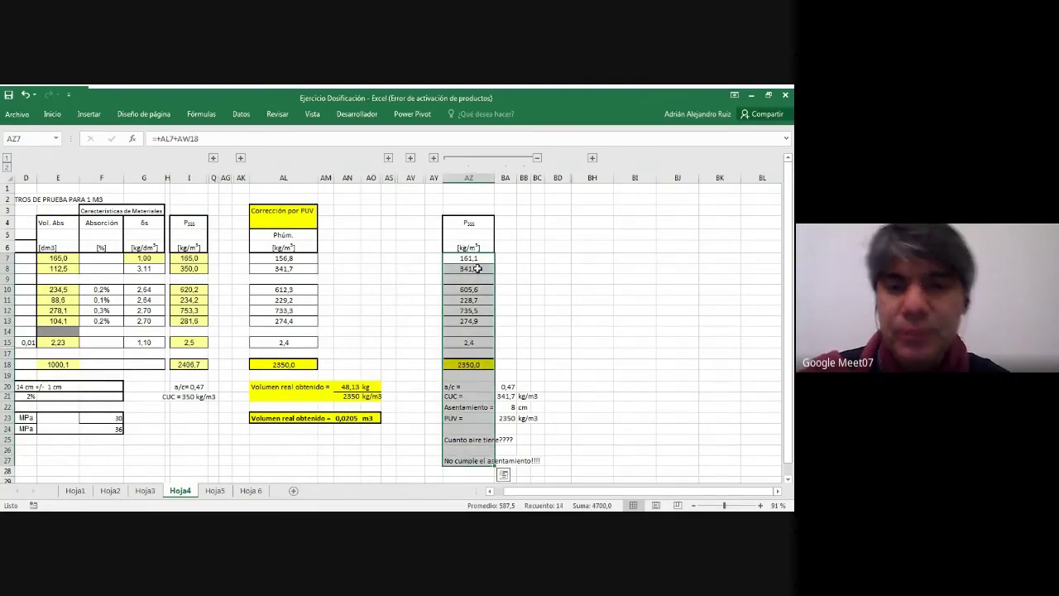
click(510, 407)
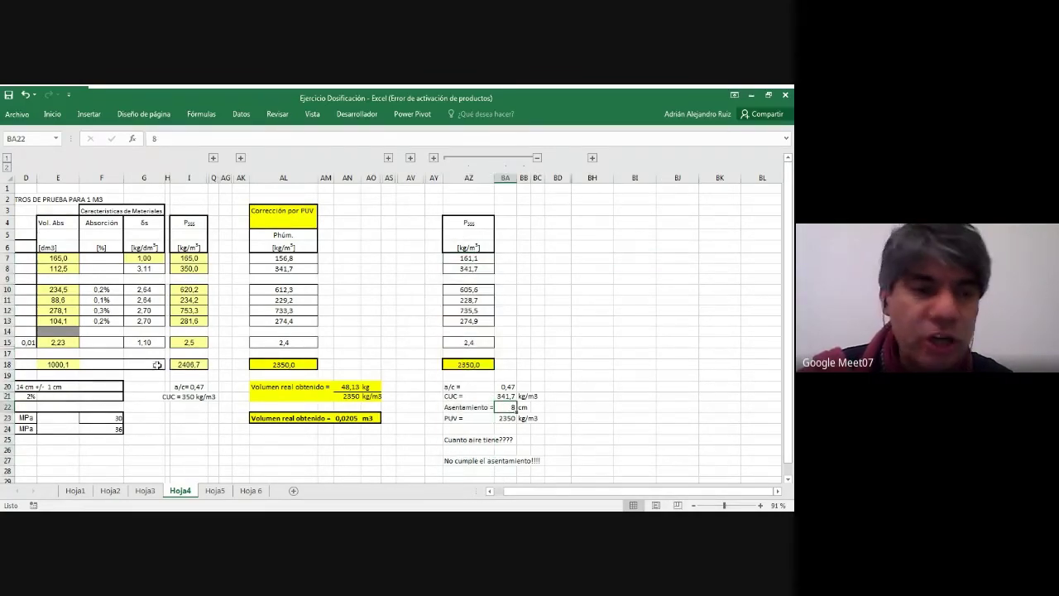
drag(561, 491, 553, 492)
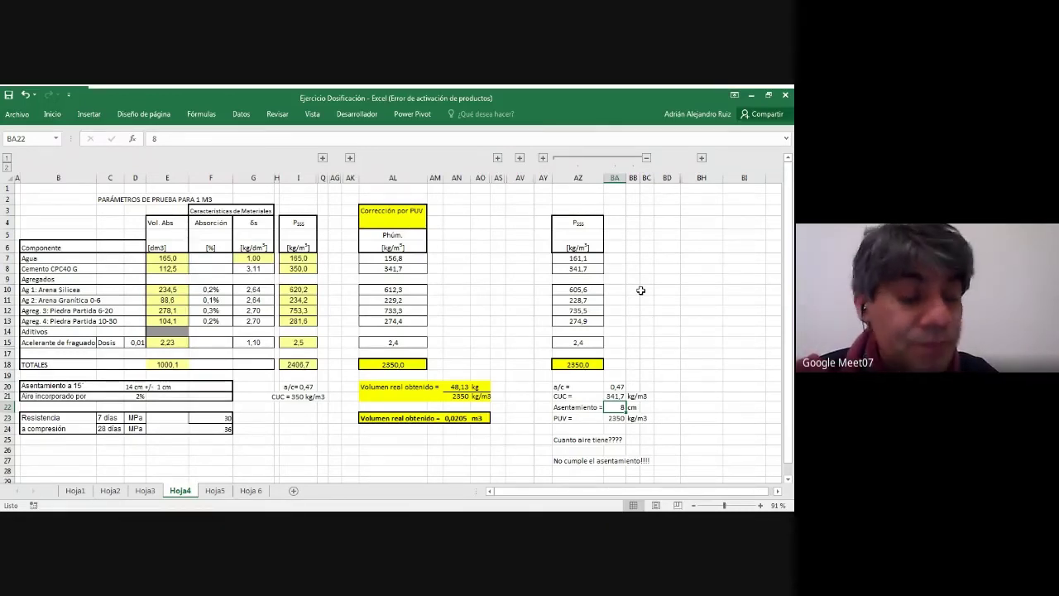
Return to Hoja5 and examine the POPOVICS label, the slump equations and the water weight formula in AZ7
click(217, 490)
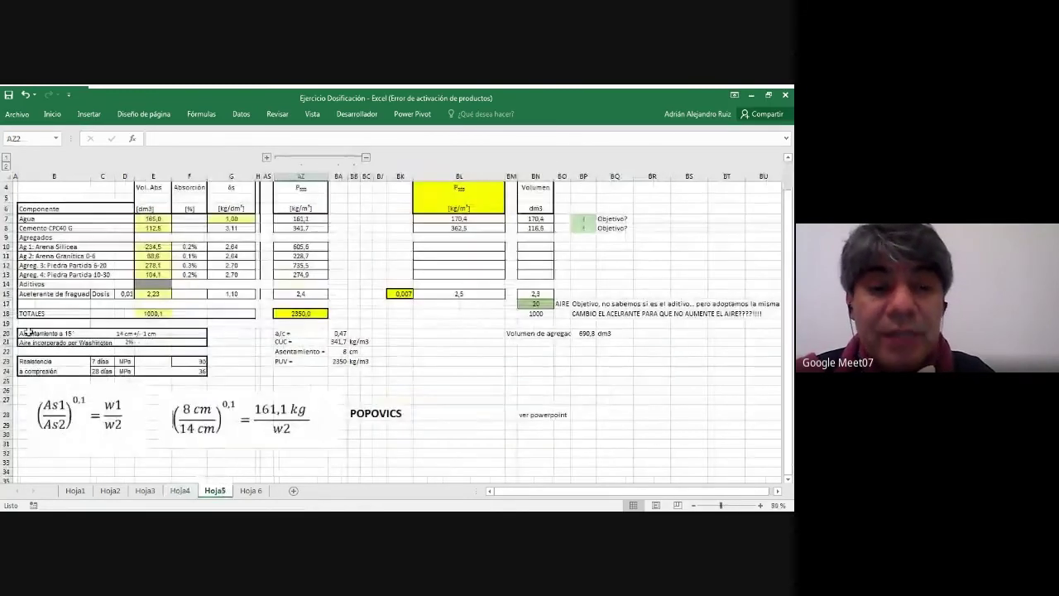
click(449, 349)
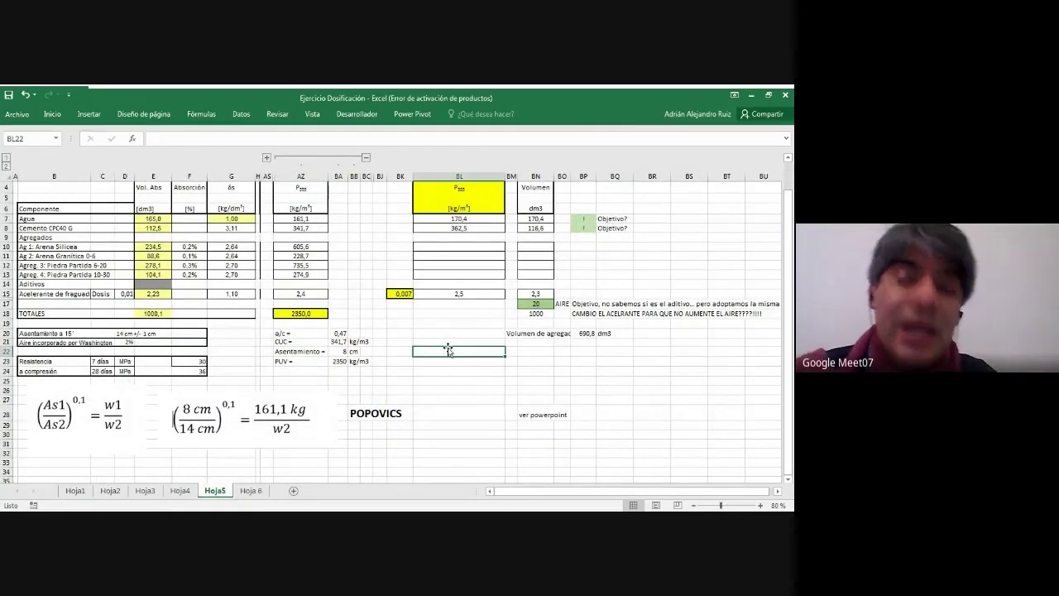
drag(351, 414, 404, 415)
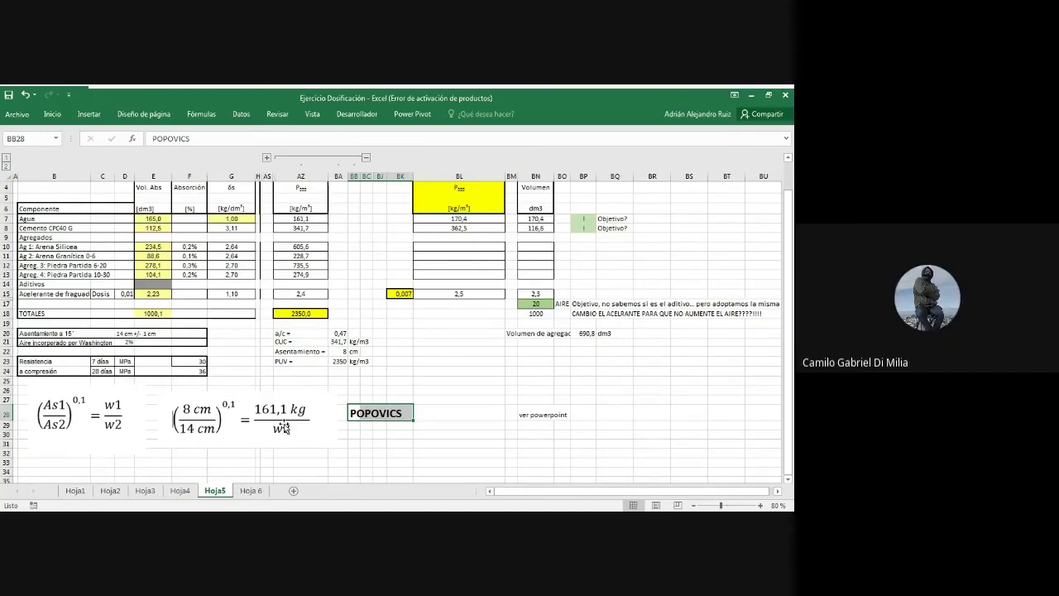
scroll(283, 427, up, 1)
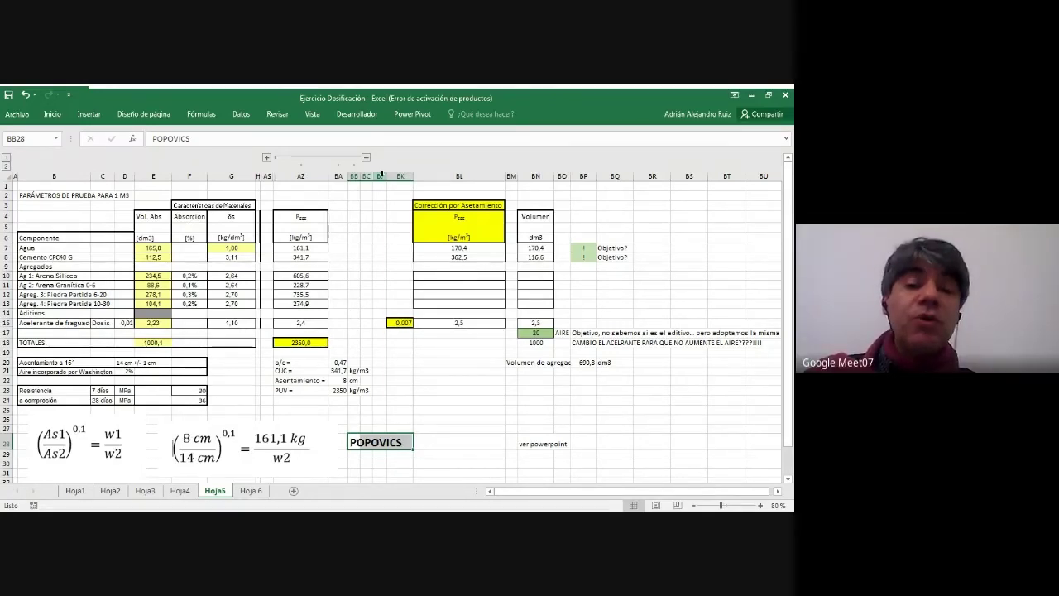
double_click(316, 248)
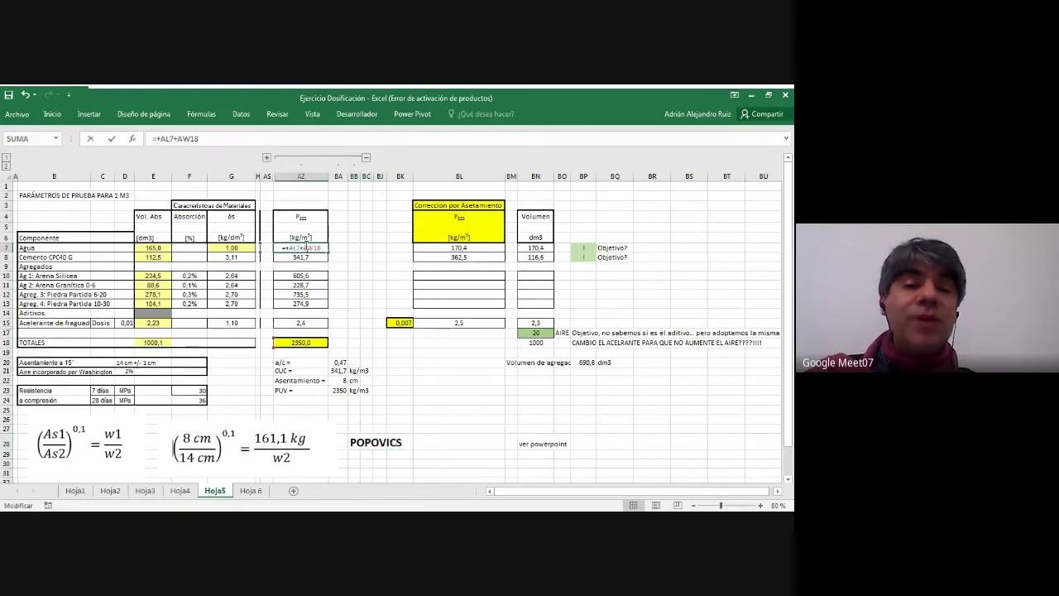
key(Return)
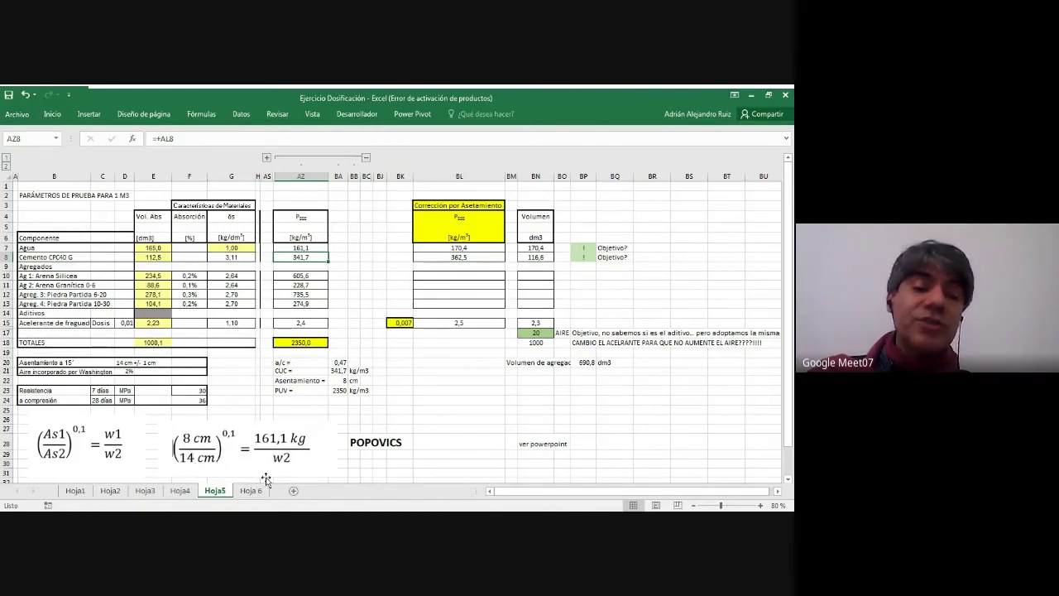
click(365, 465)
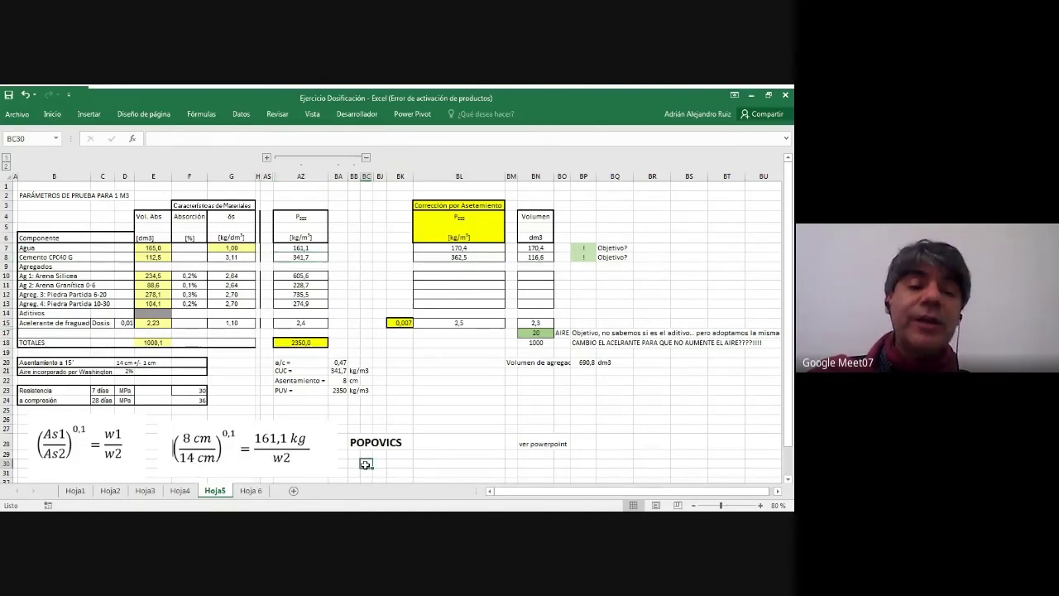
scroll(365, 465, down, 2)
scroll(365, 464, up, 2)
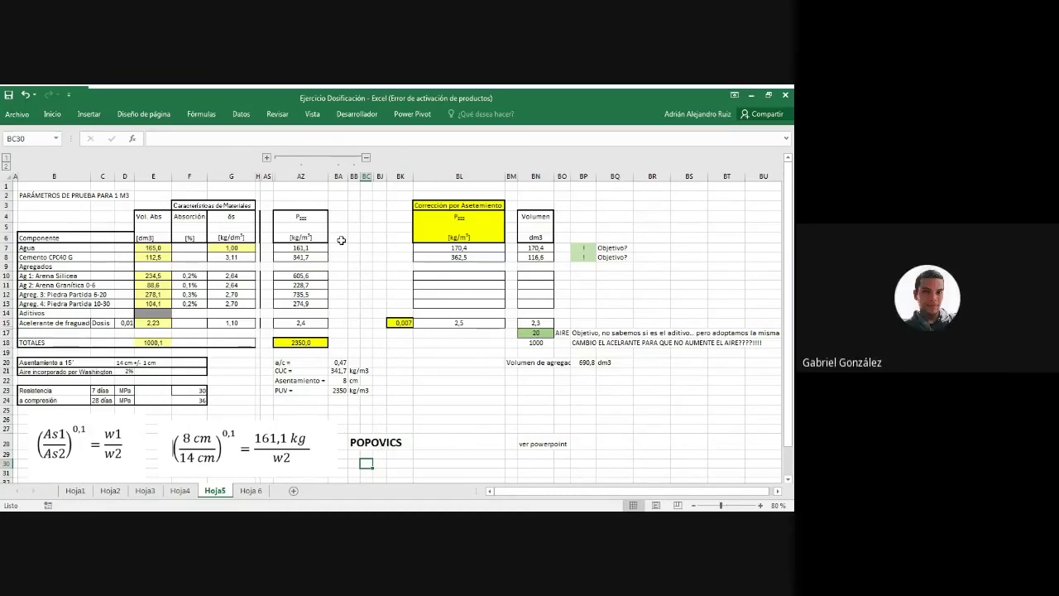
Inspect the slump-corrected water and cement formulas in BL7 and BL8, along with their volumes in BN7 and BN8
double_click(480, 248)
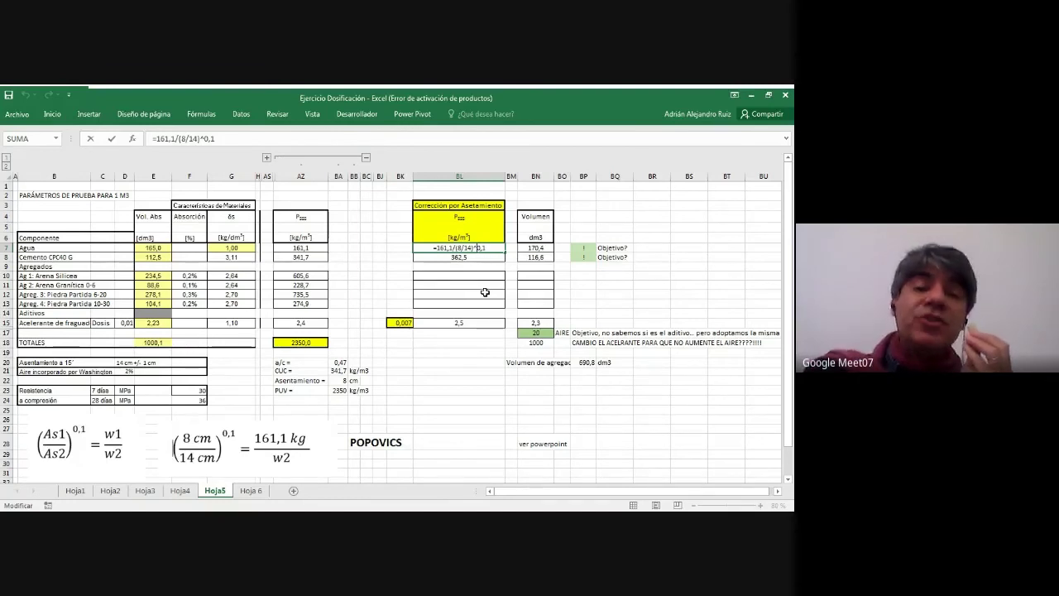
key(Return)
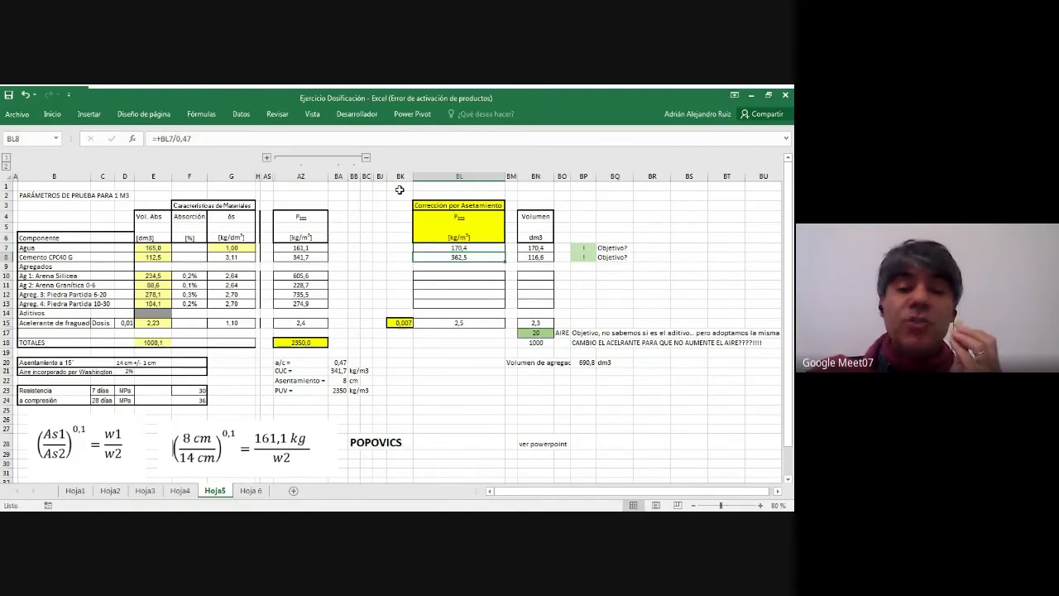
click(472, 203)
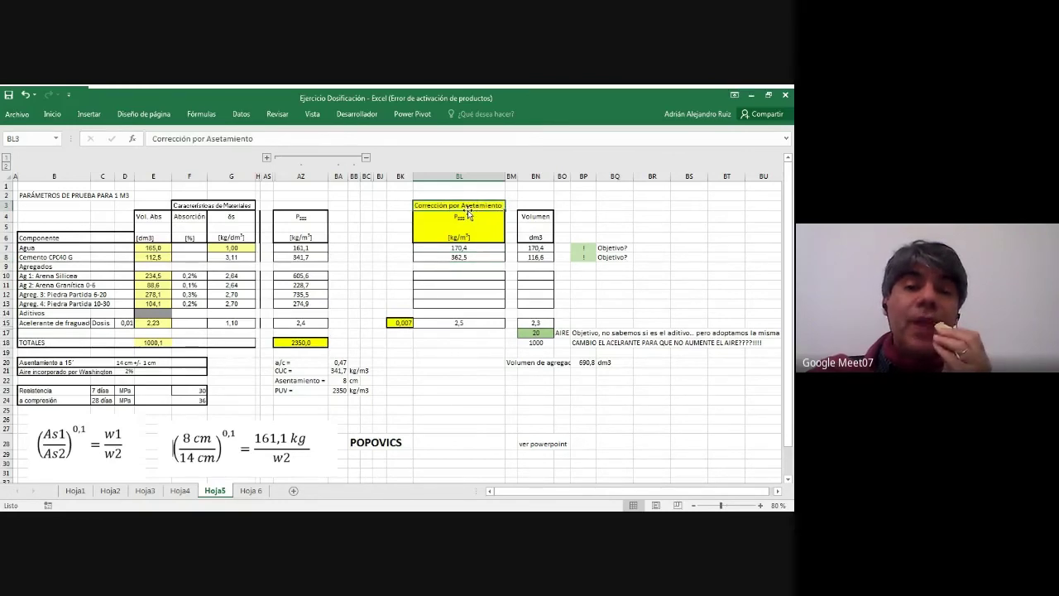
click(475, 248)
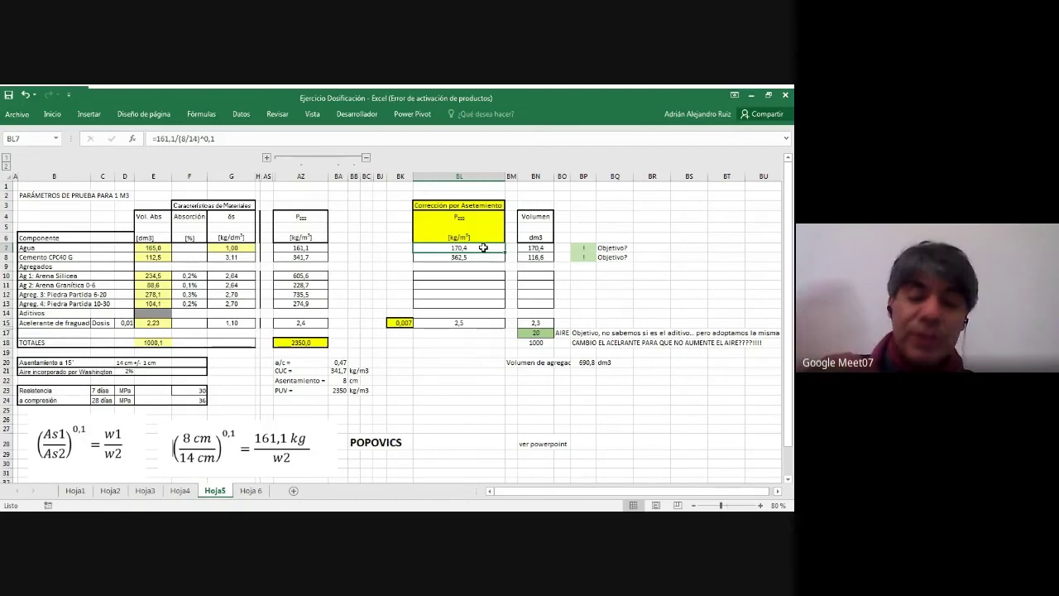
key(Down)
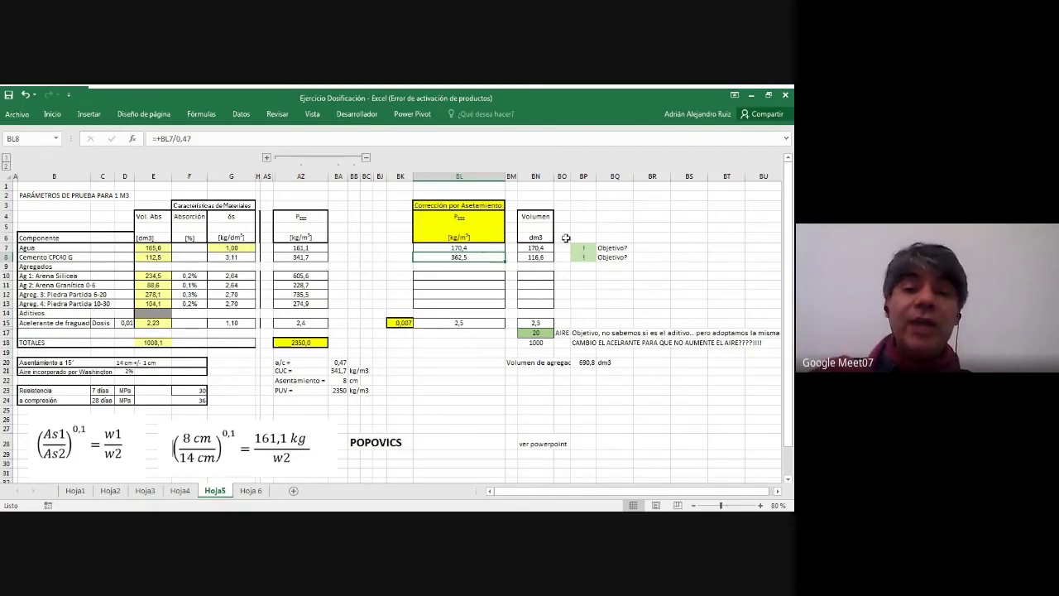
click(544, 248)
click(544, 258)
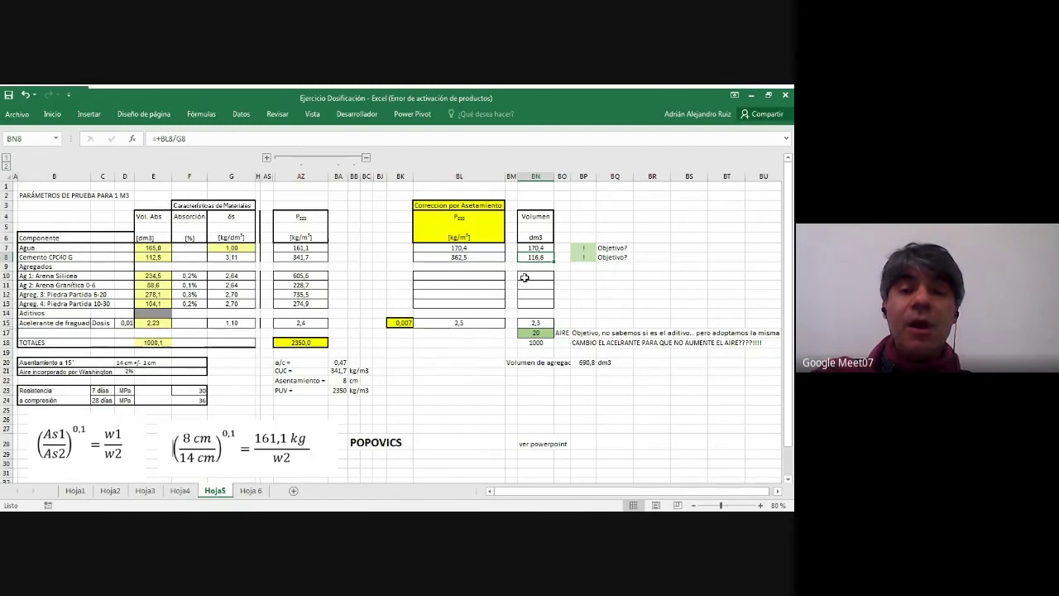
Inspect the corrected setting-accelerator weight formula in BL15 and the dose in BK15 that it uses
click(478, 324)
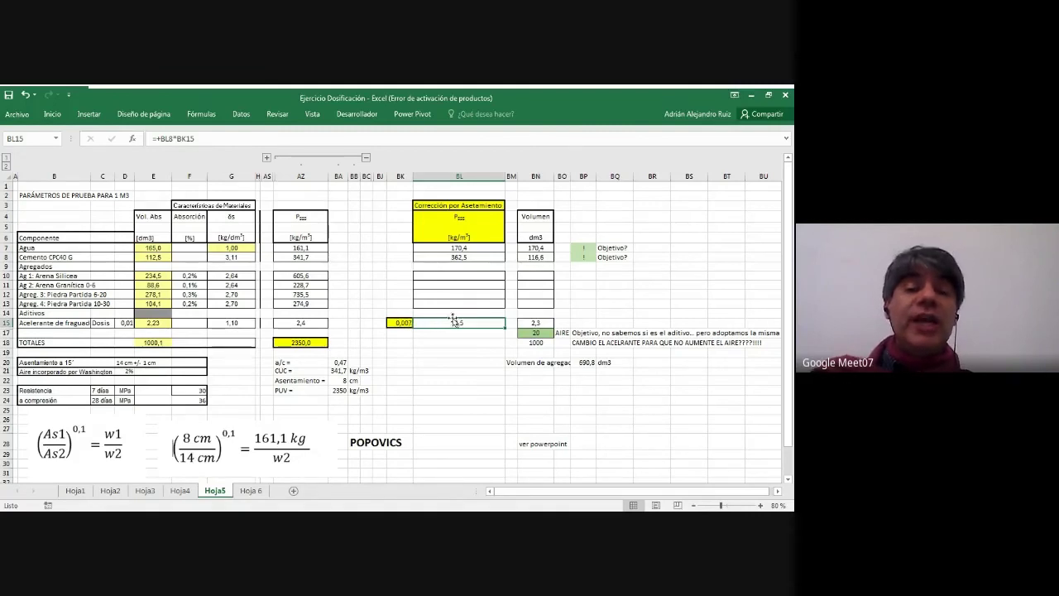
click(409, 323)
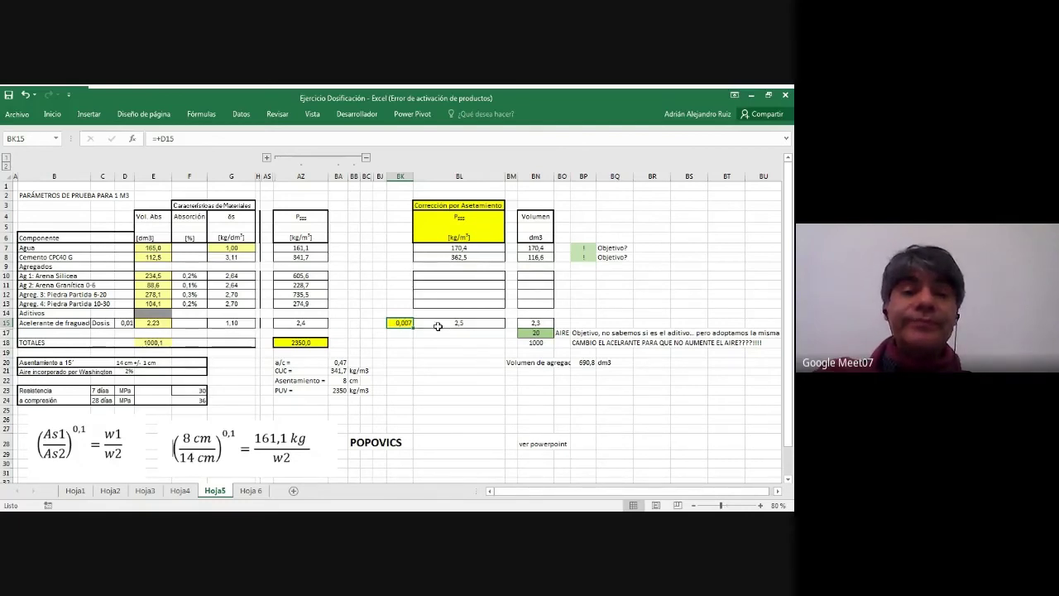
click(469, 323)
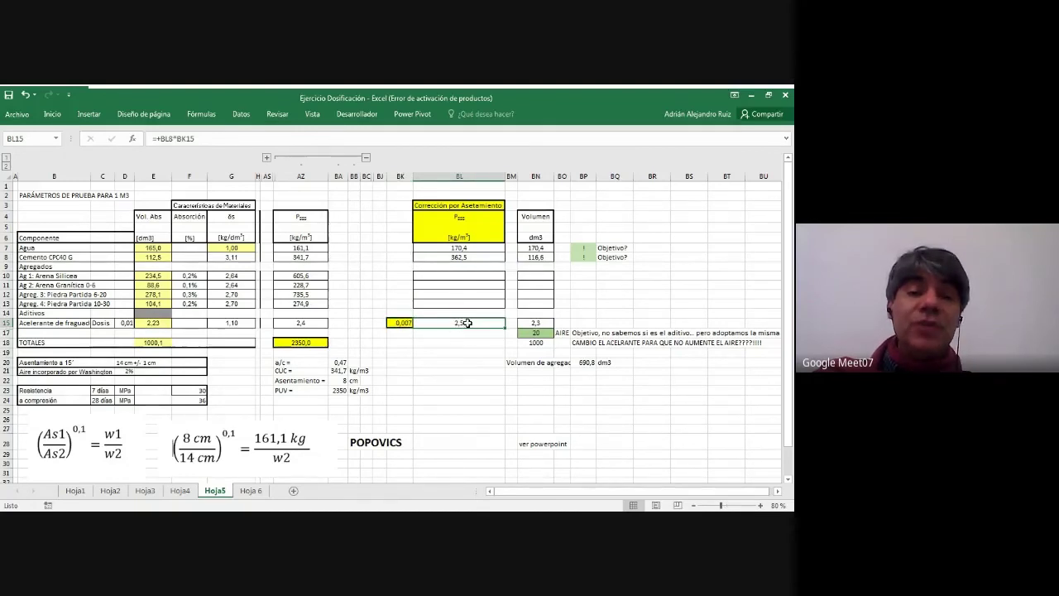
double_click(469, 322)
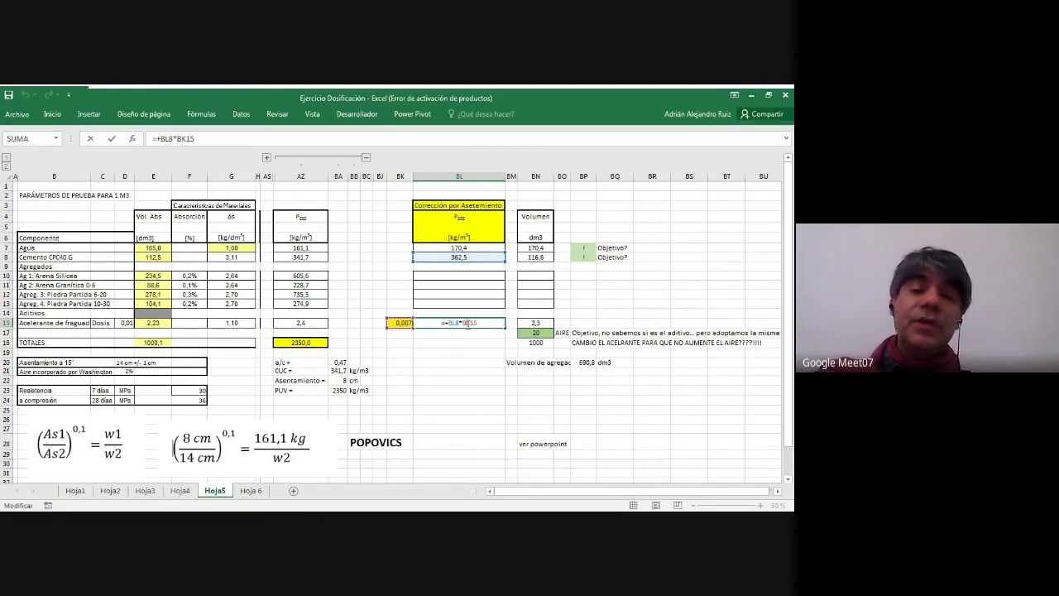
key(Return)
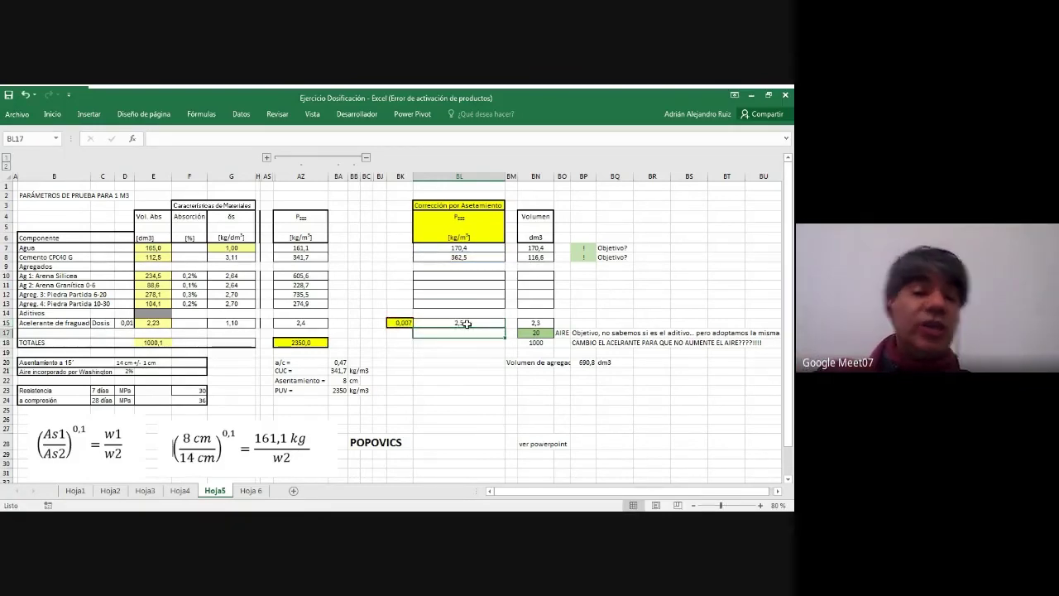
click(467, 324)
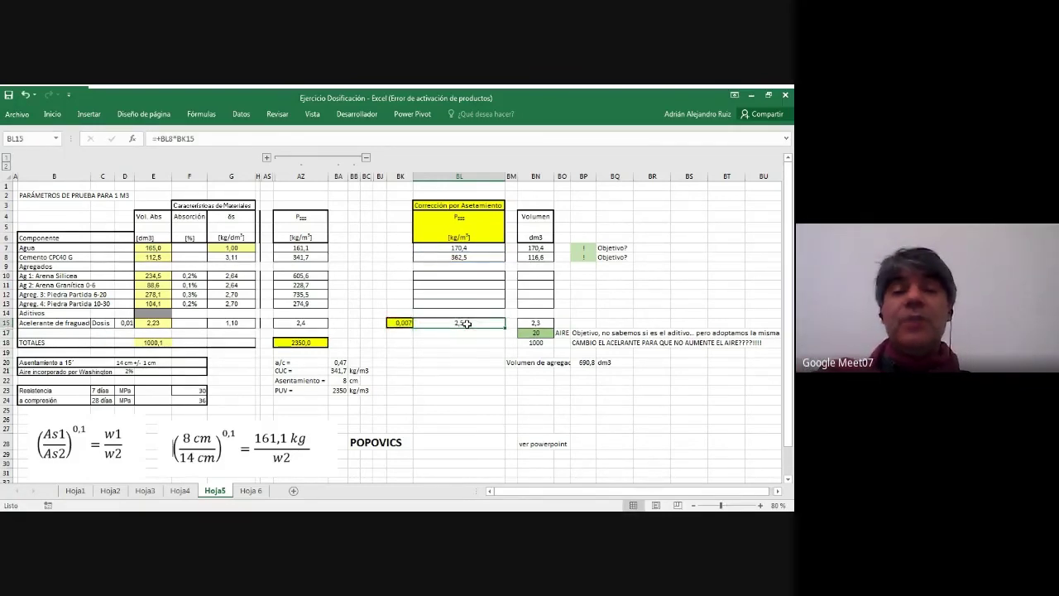
Check the accelerator's volume formula in BN15 against its density in G15
click(541, 323)
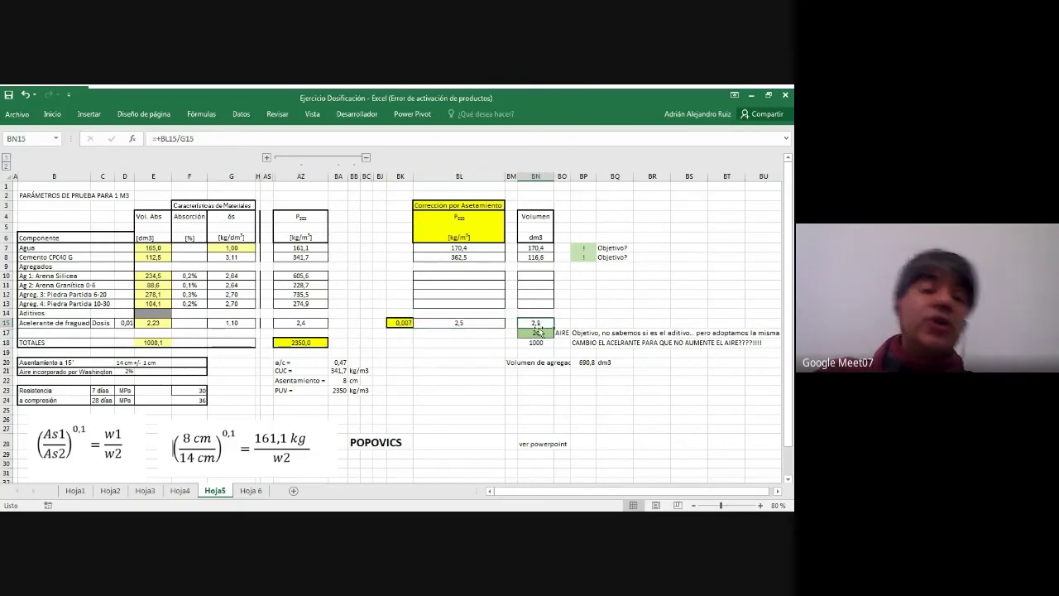
click(250, 322)
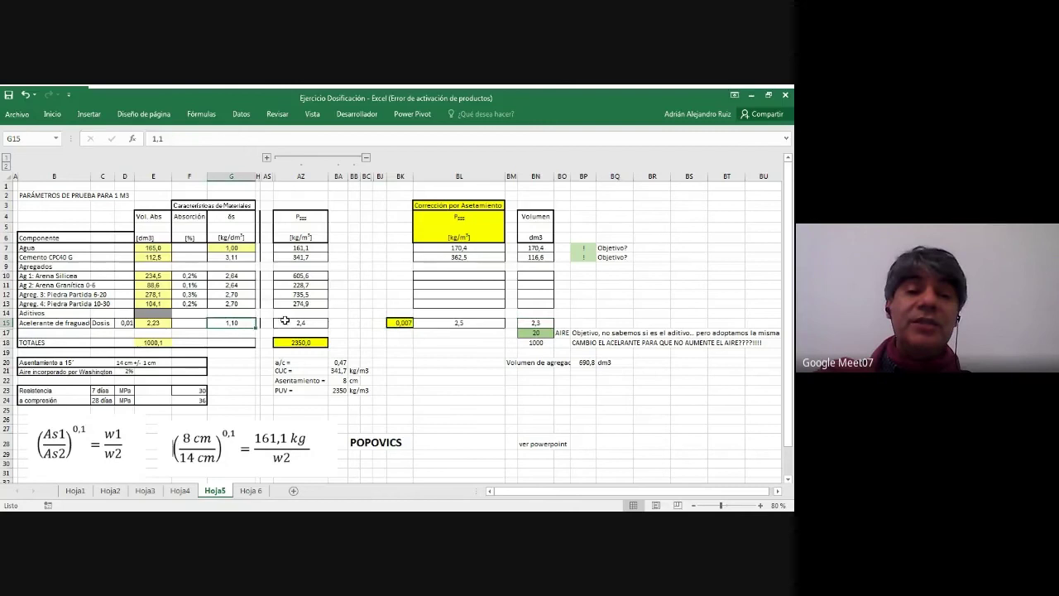
click(539, 323)
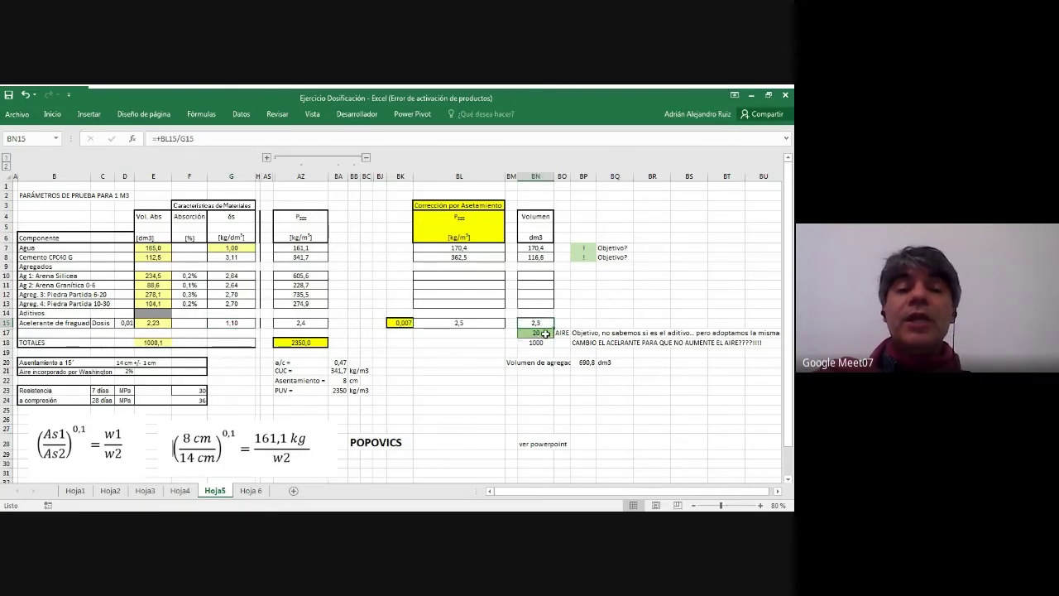
Review the target air volume in BN17, its note in BP17 and the total volume in BN18
click(545, 333)
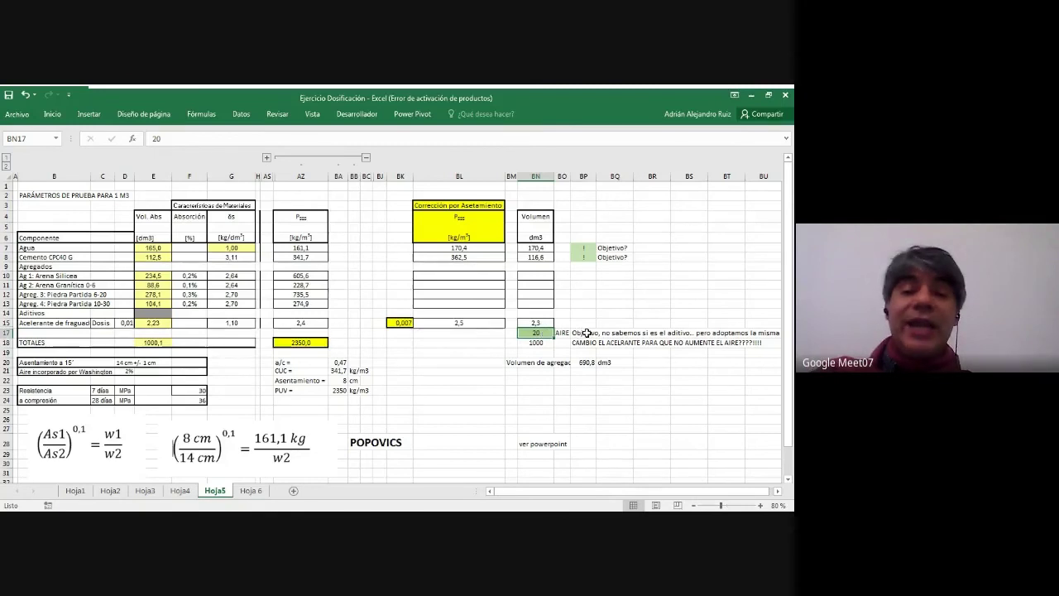
click(583, 332)
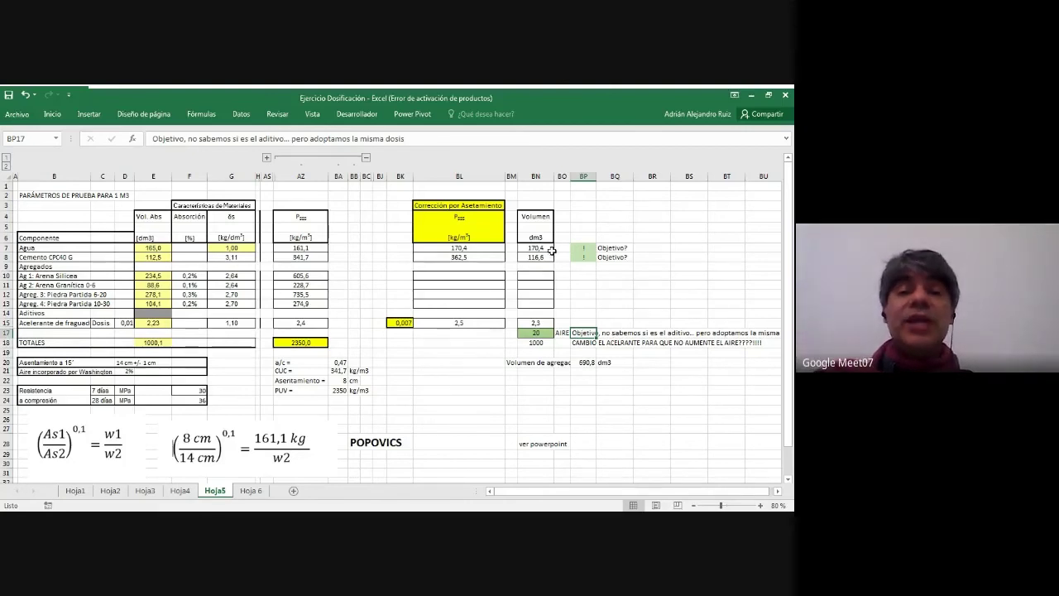
drag(539, 248, 540, 342)
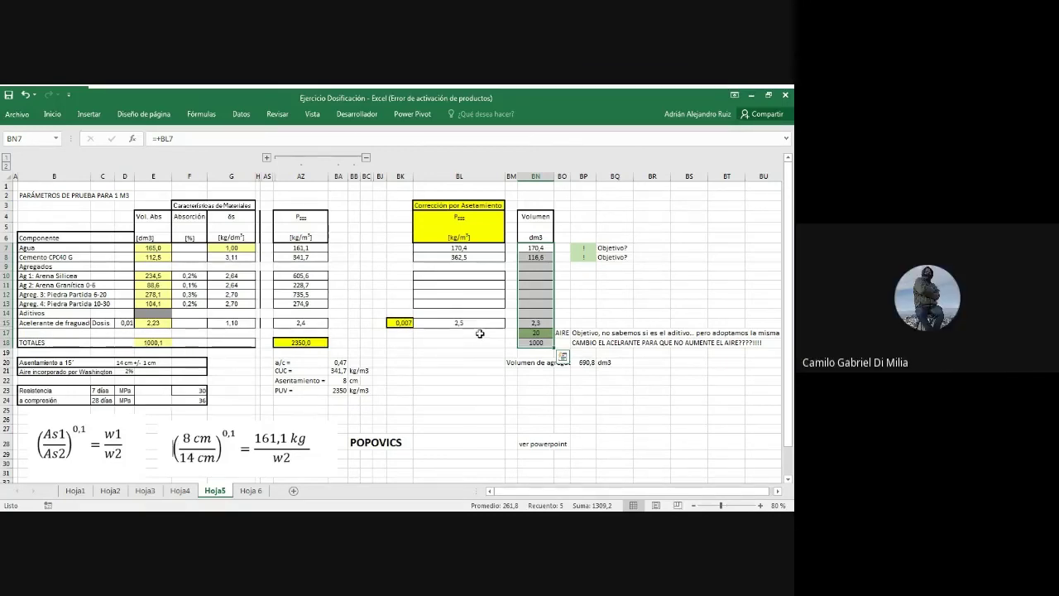
click(536, 342)
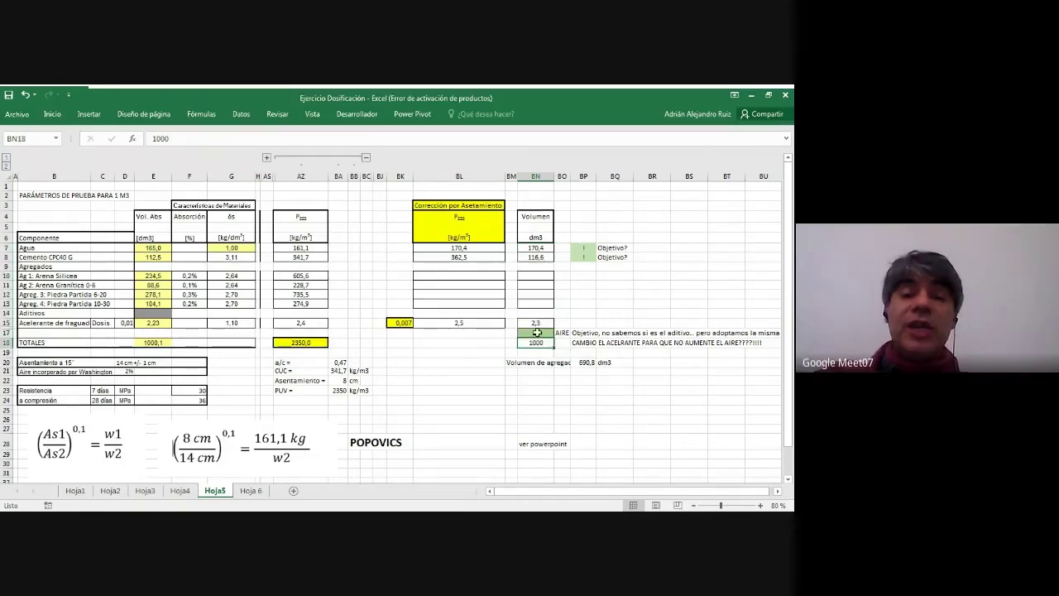
Go through the Volumen cells for water, cement, the empty aggregate rows and the accelerator in column BN
click(536, 247)
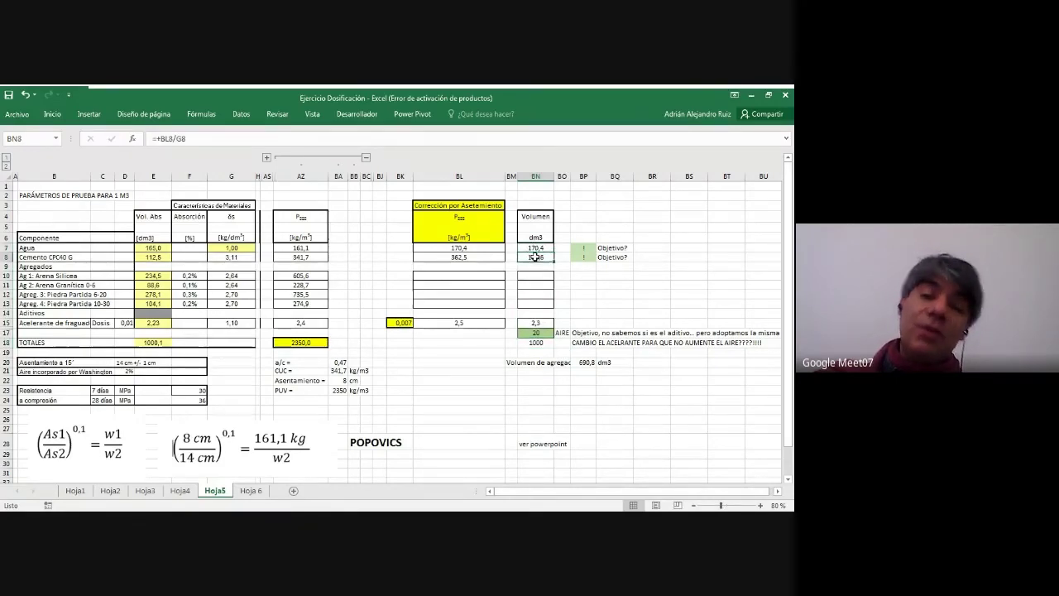
click(537, 275)
drag(536, 295, 536, 308)
click(533, 324)
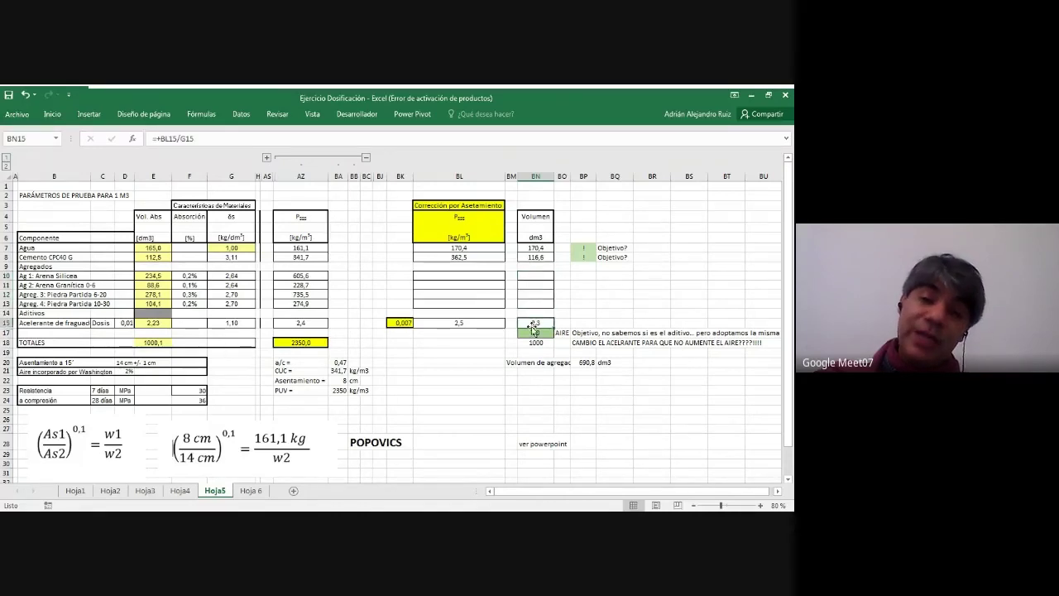
Review the target air volume in BN17, the total in BN18 and the empty aggregate weight and volume cells in rows 10 to 13
click(538, 333)
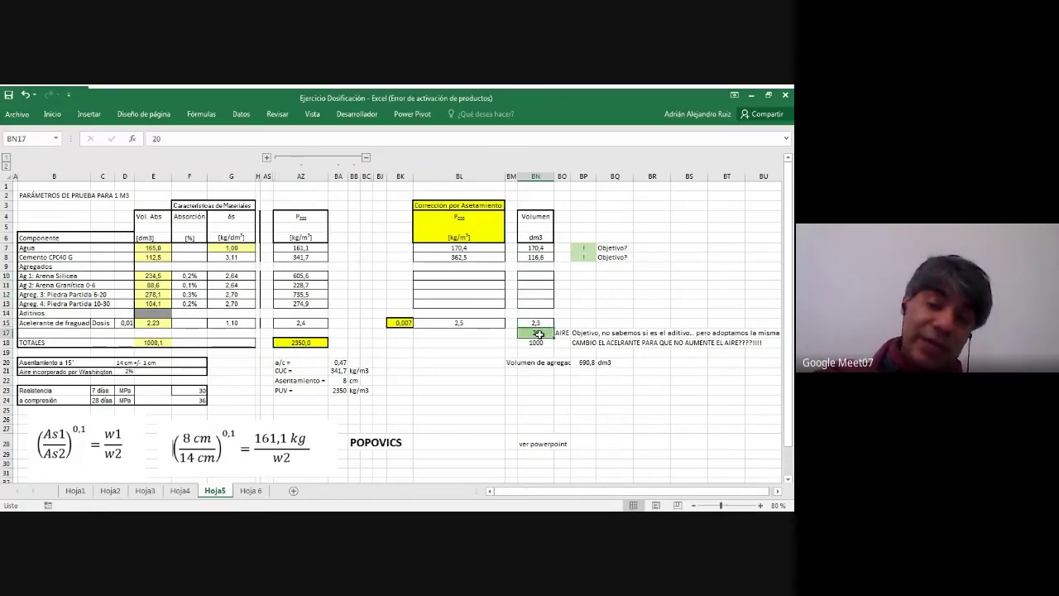
click(538, 342)
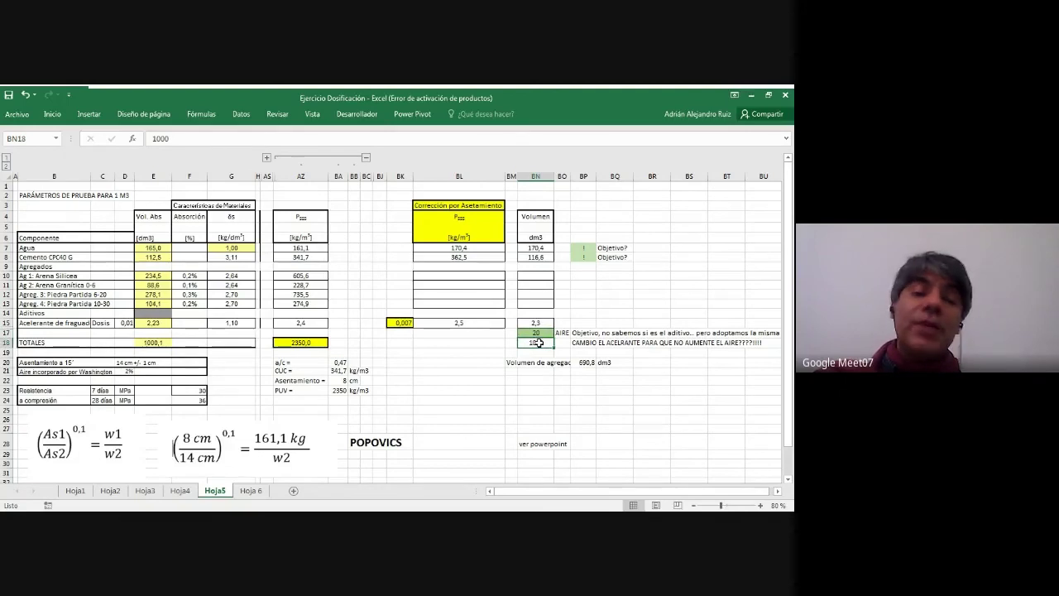
click(533, 389)
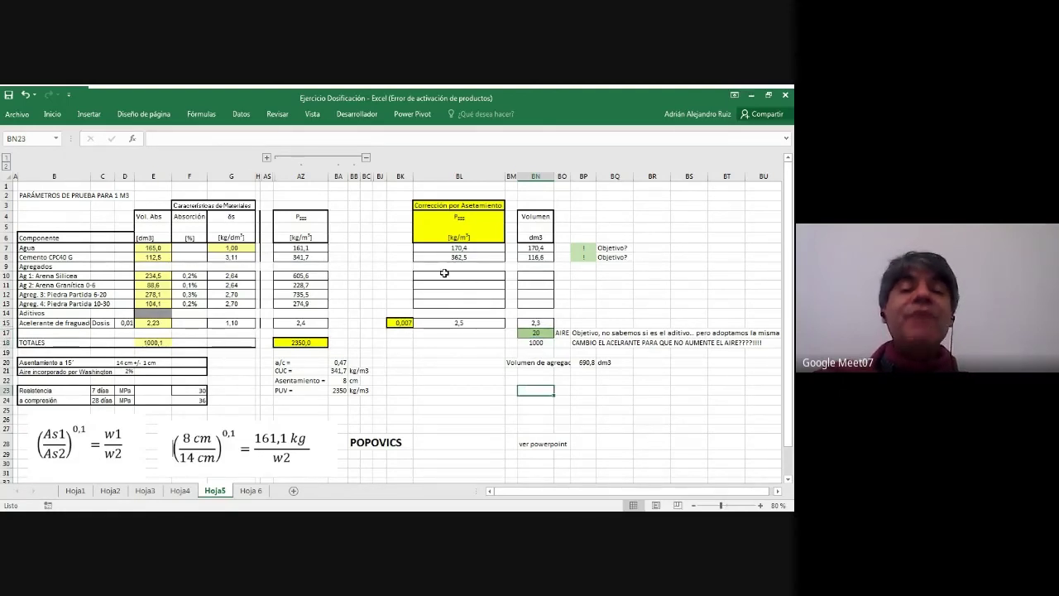
drag(444, 274, 585, 304)
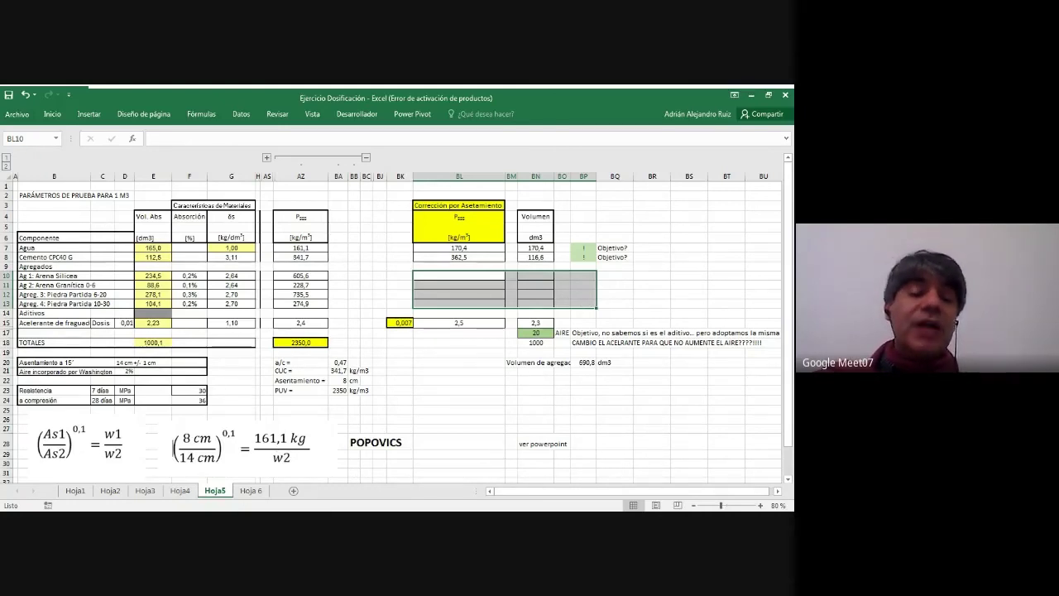
Look briefly at the corrected aggregate values on Hoja 6, and return to Hoja5
click(222, 402)
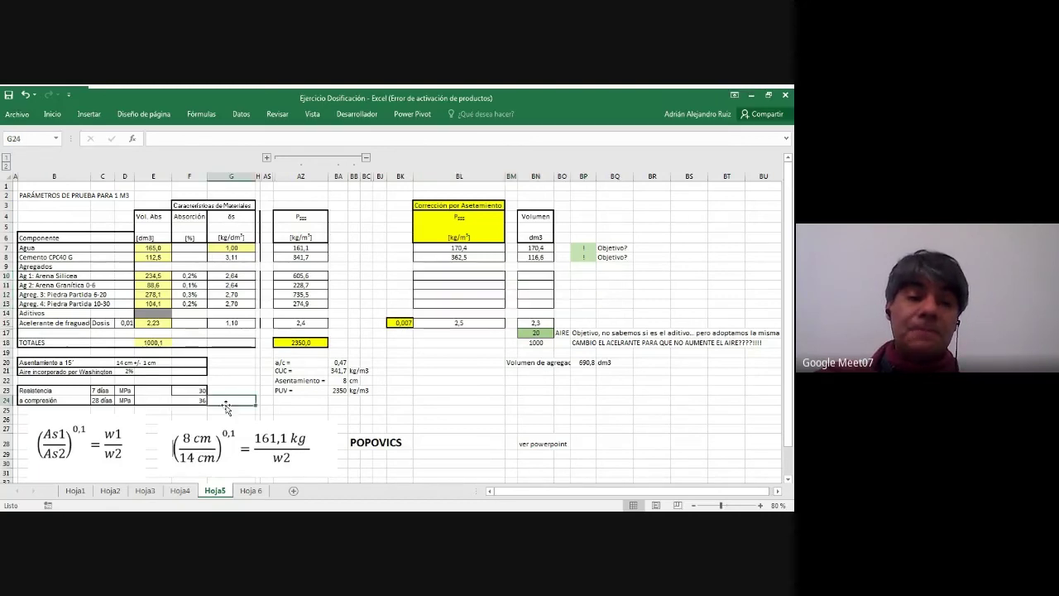
click(240, 496)
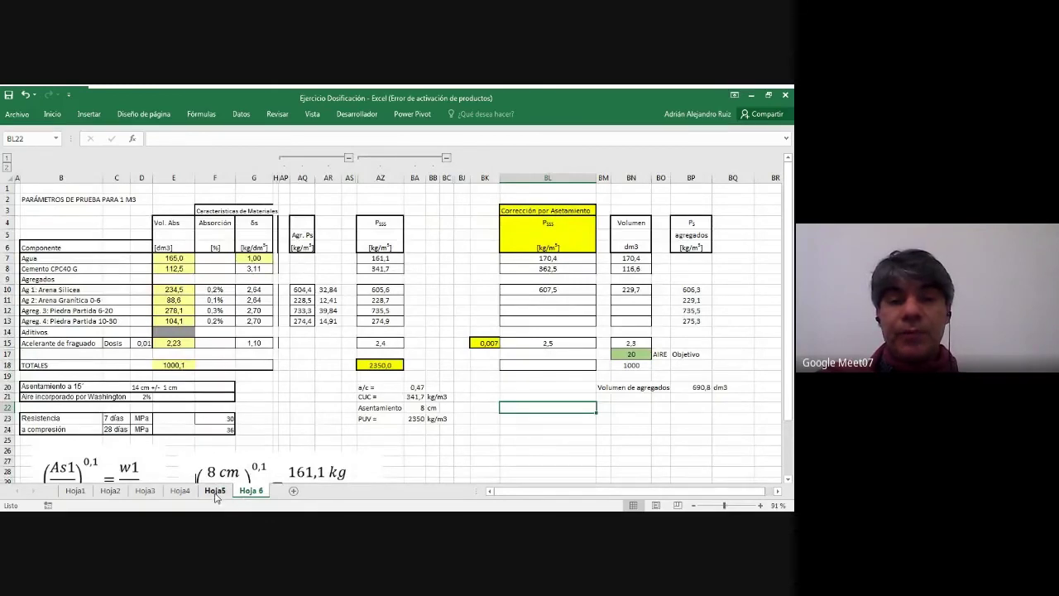
click(215, 491)
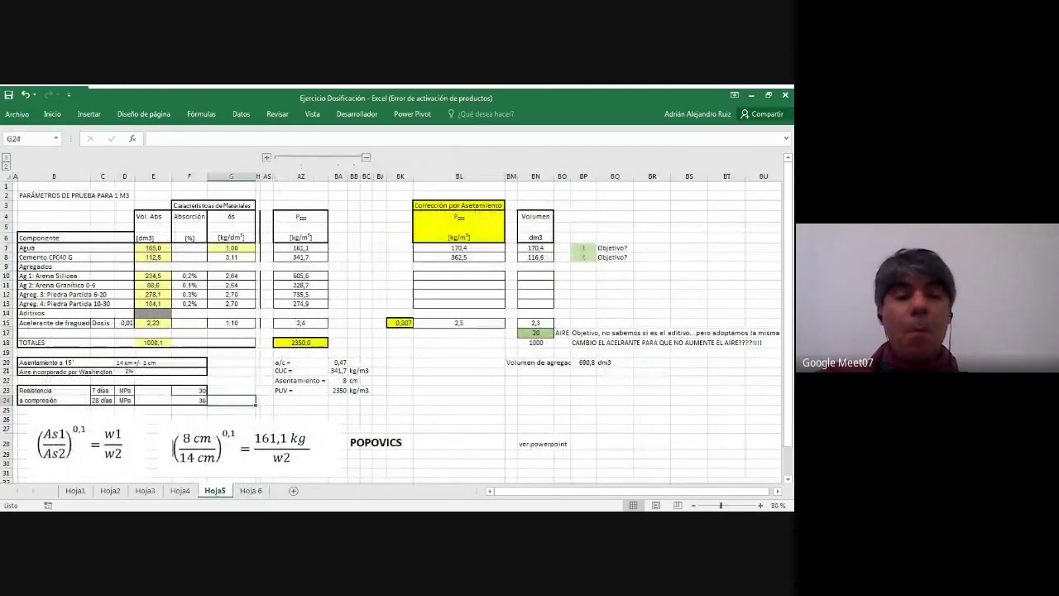
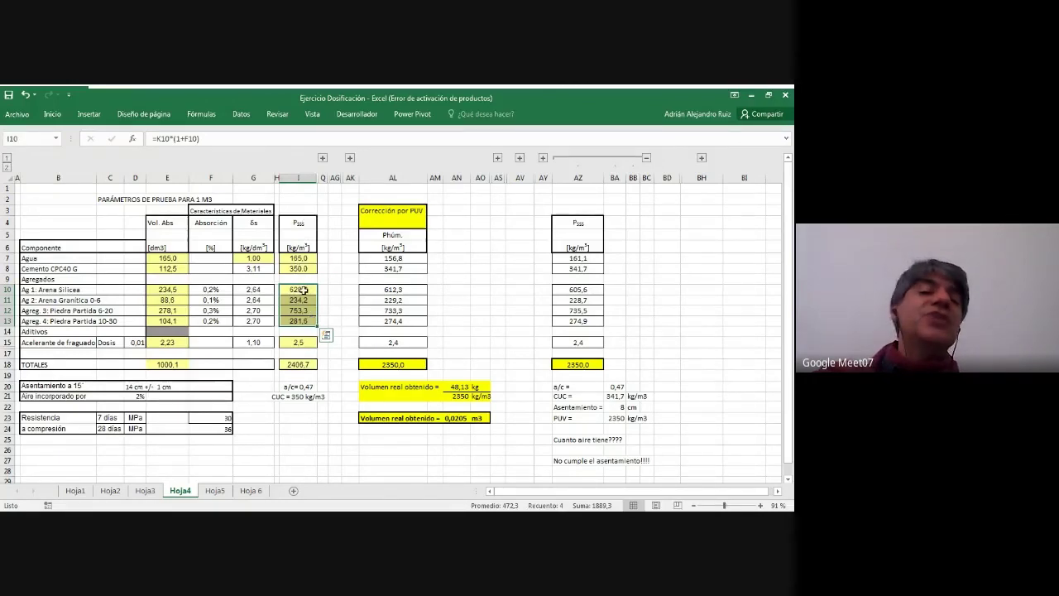
Compare the four aggregate weights on Hoja4 across the initial column I, the PUV-corrected column AL and the Psss column AZ
double_click(300, 321)
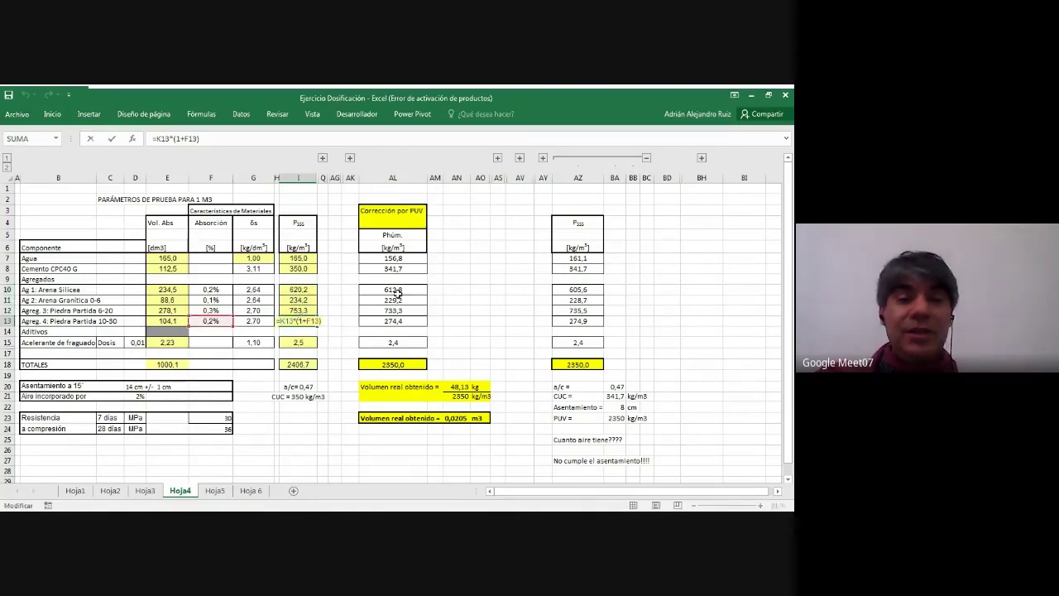
key(Return)
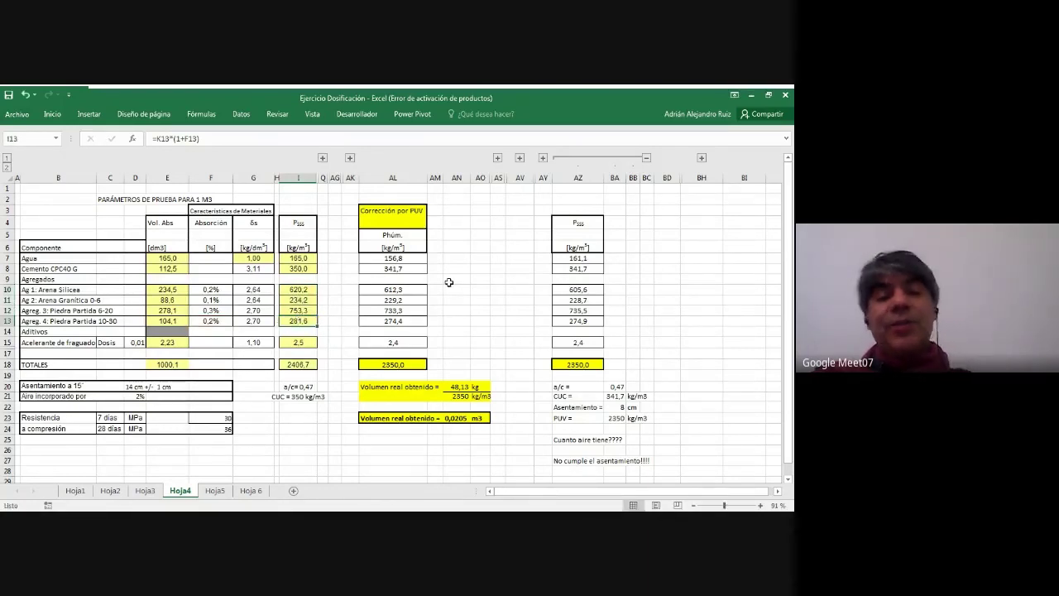
click(402, 289)
drag(402, 289, 412, 319)
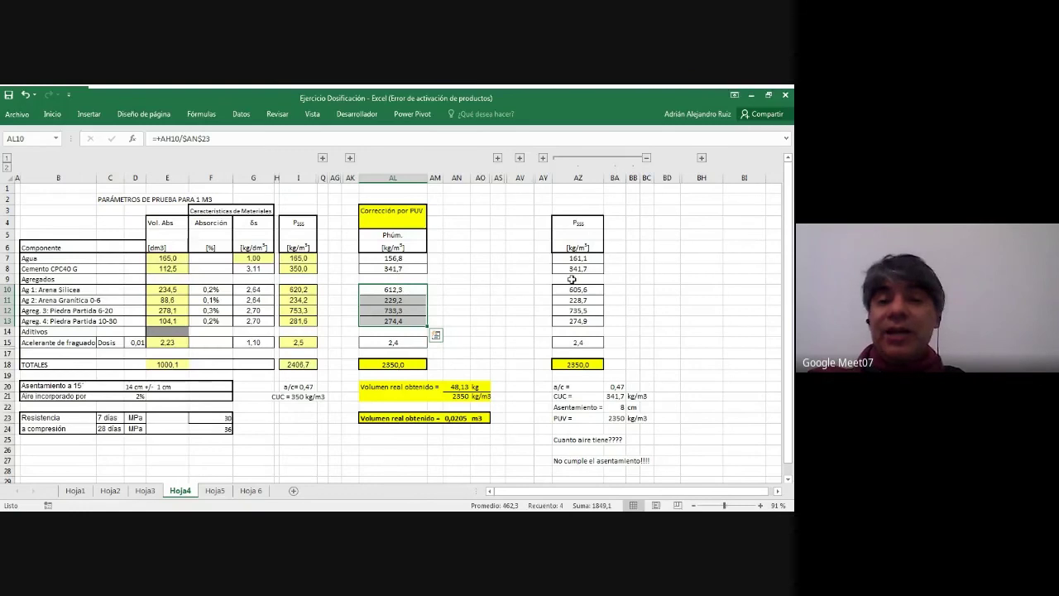
drag(582, 288, 584, 319)
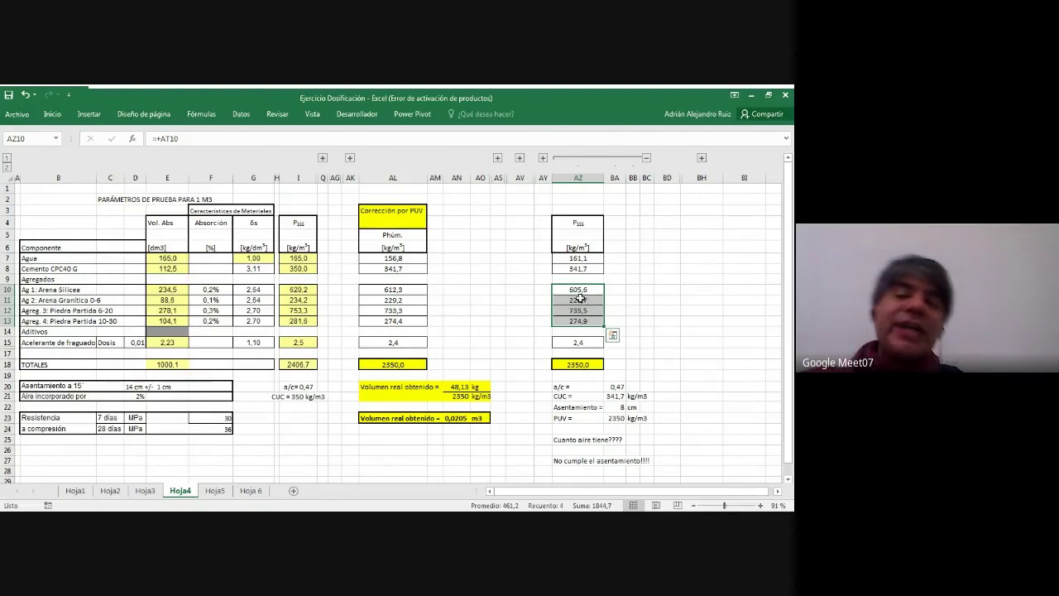
click(581, 310)
click(579, 320)
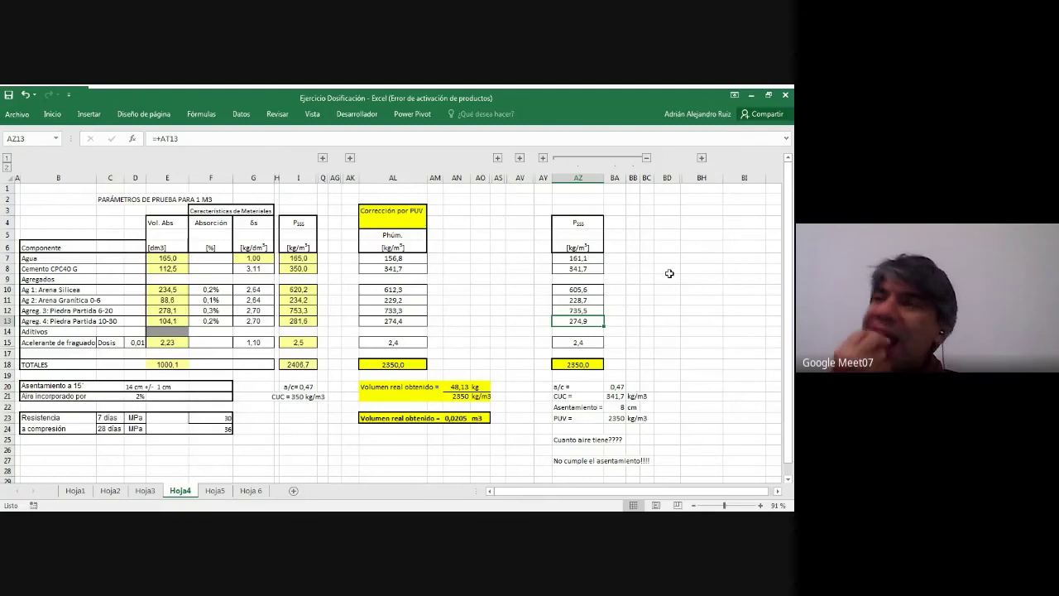
Adjust the grouped columns on Hoja4 to show the dry aggregate weights in AQ and the Psss weights in AZ, keeping the AW group collapsed
click(646, 157)
click(601, 158)
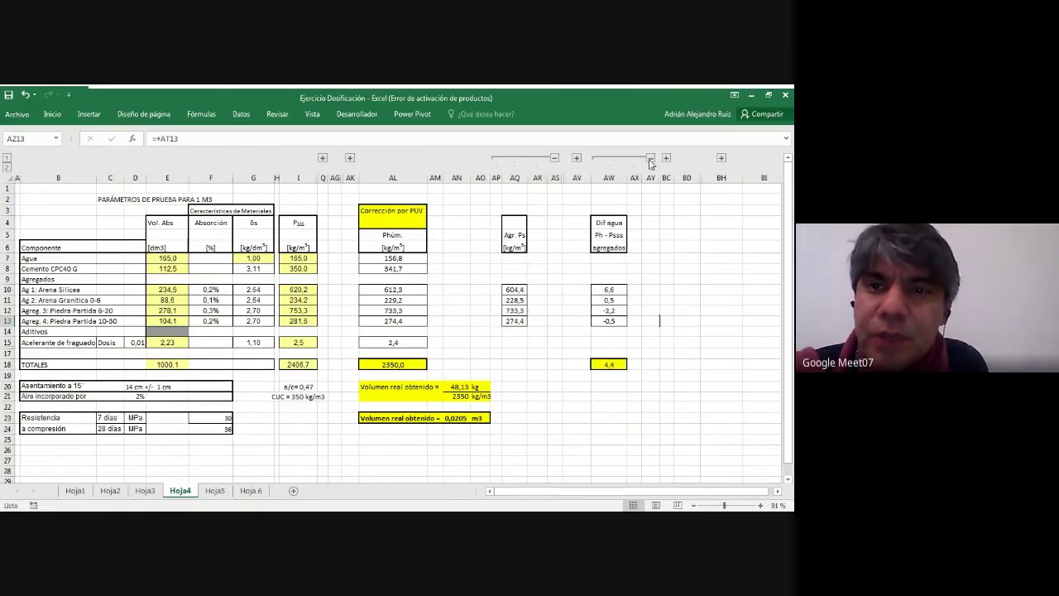
click(650, 159)
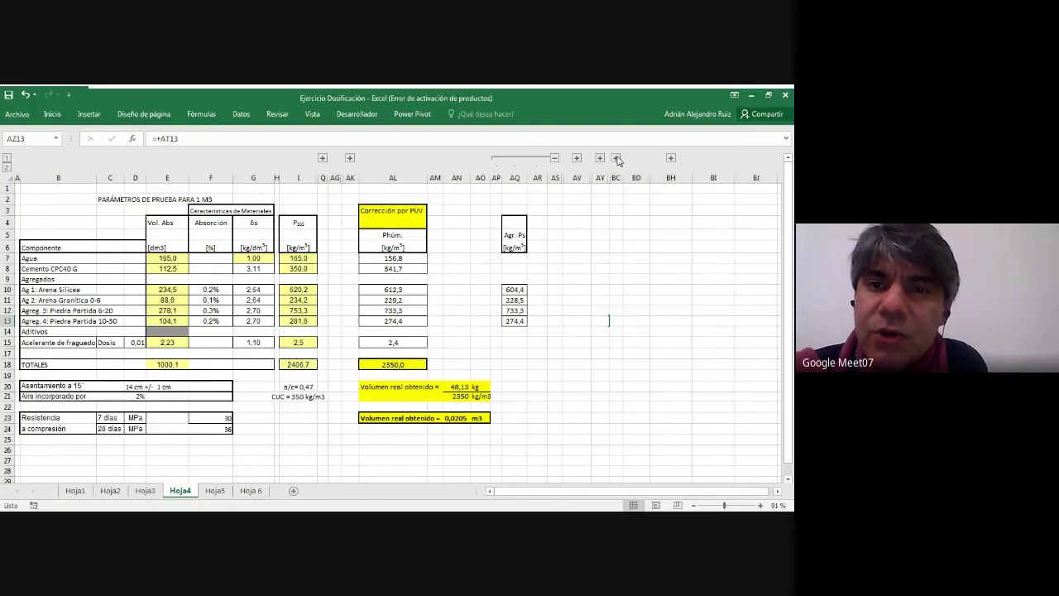
click(616, 159)
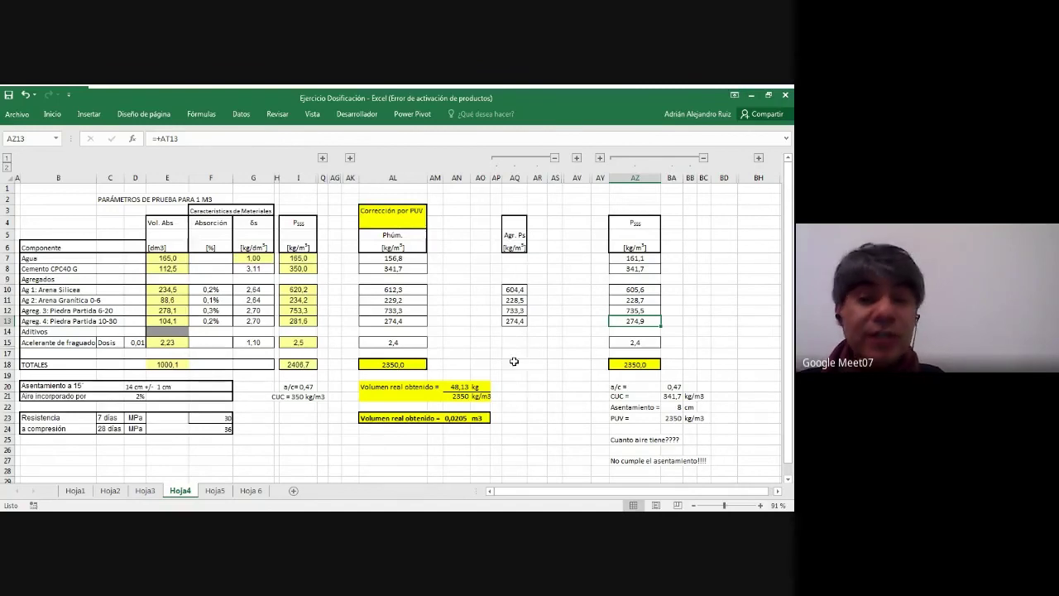
Return to Hoja5 and compare the aggregate percentages in AR10:AR13 with the dry weights in AQ10:AQ13
click(215, 491)
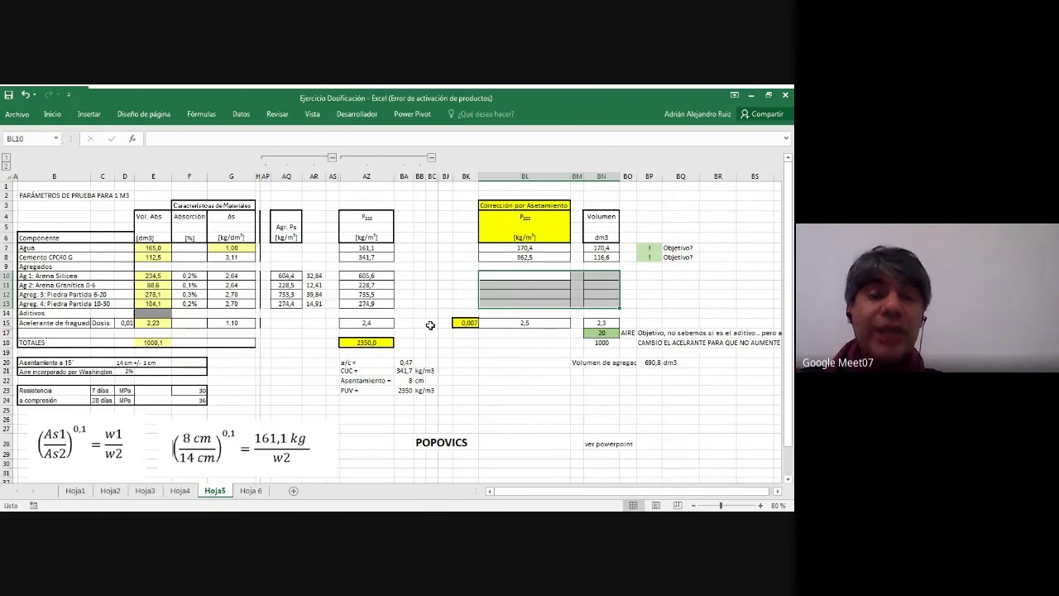
drag(314, 276, 314, 304)
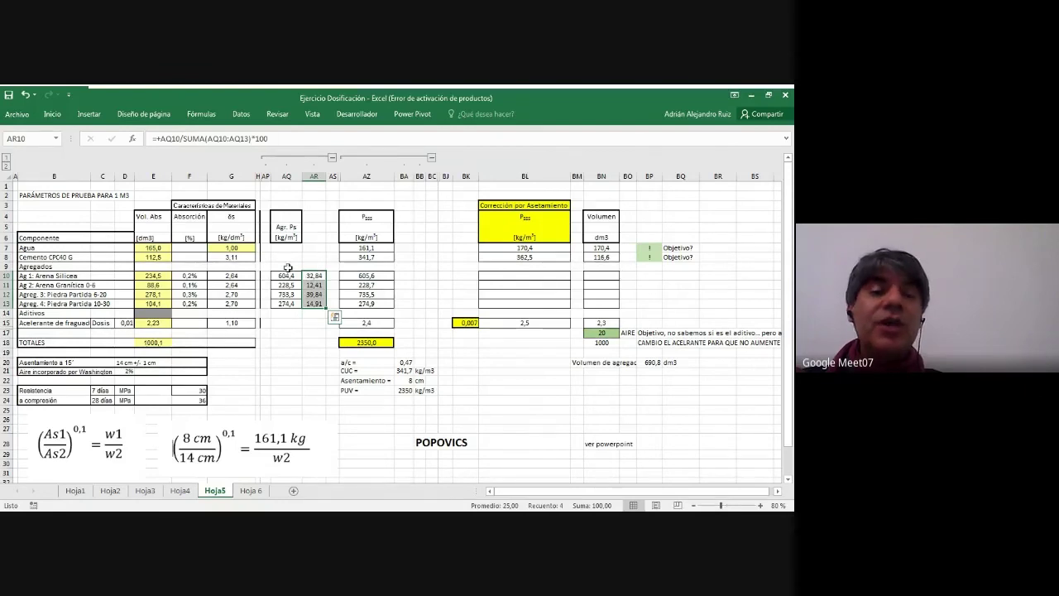
drag(291, 275, 287, 304)
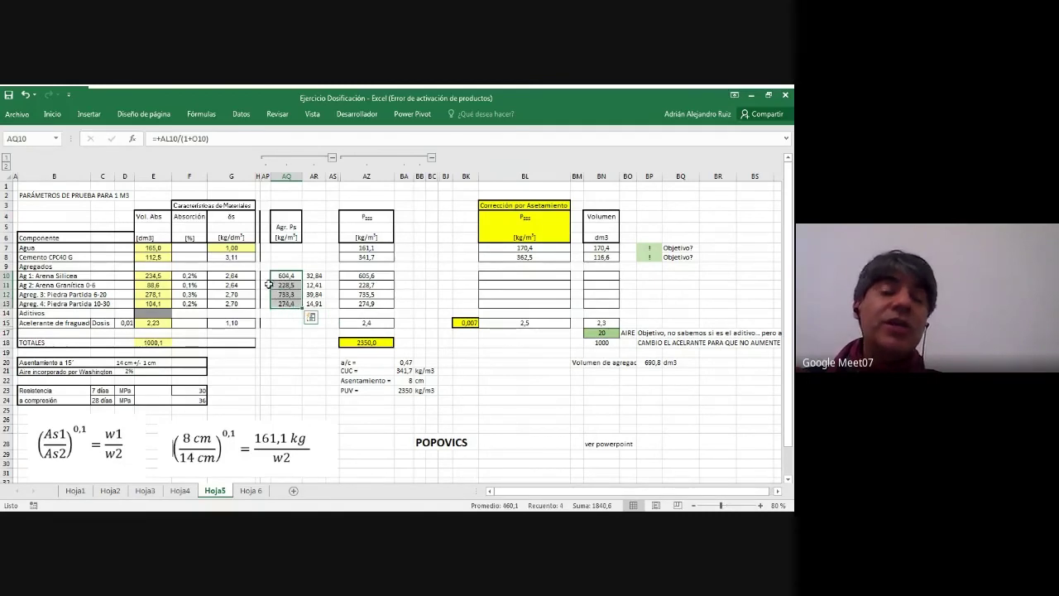
click(321, 276)
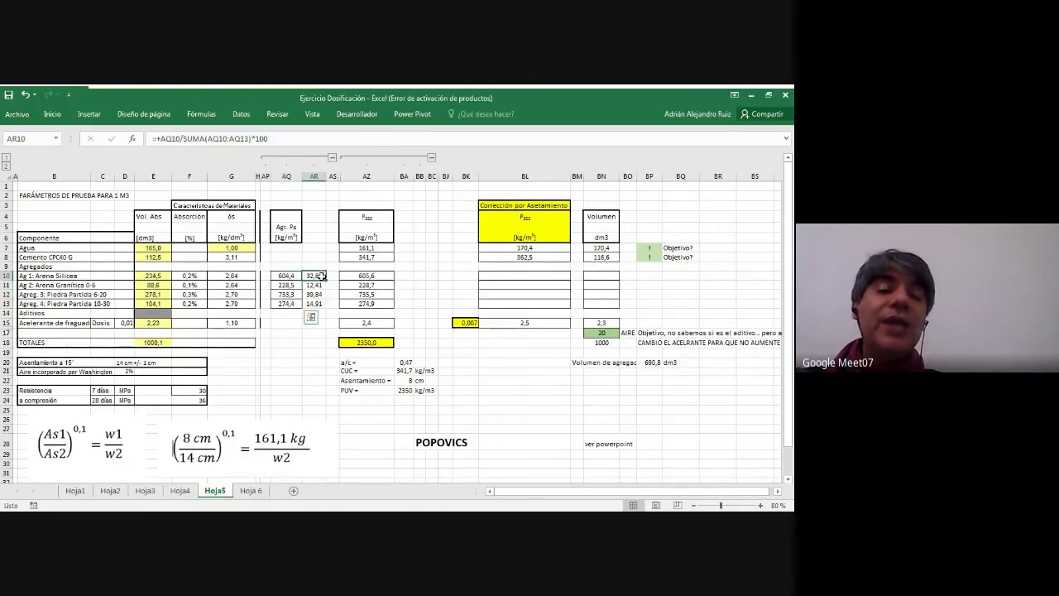
key(Down)
key(Down)
key(Down)
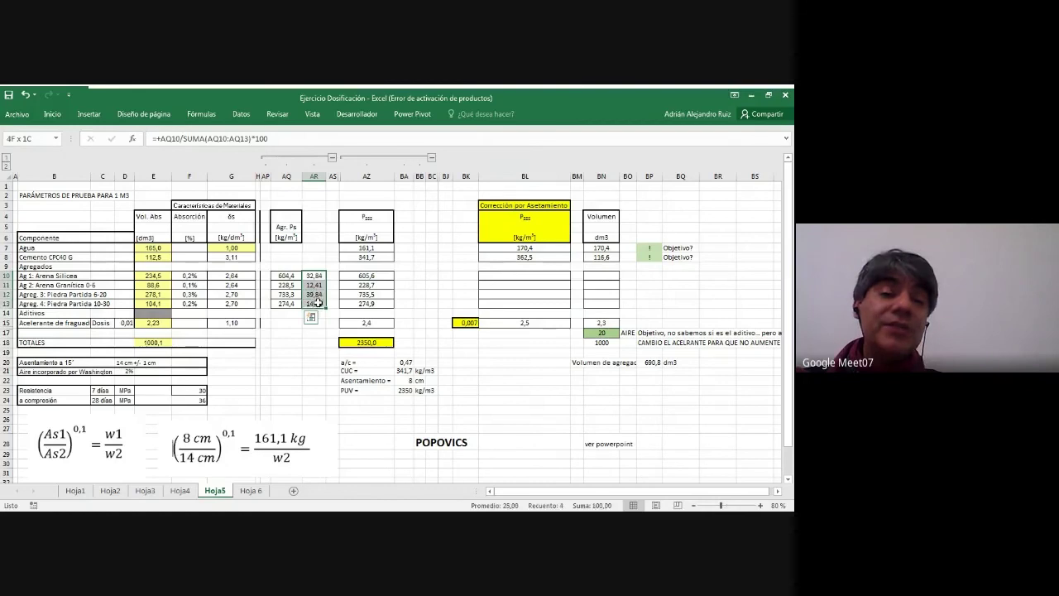
Inspect the dry weight formula for Arena Silícea in AQ10 and its percentage formula in AR10
drag(292, 274, 319, 304)
double_click(295, 274)
key(Return)
click(312, 275)
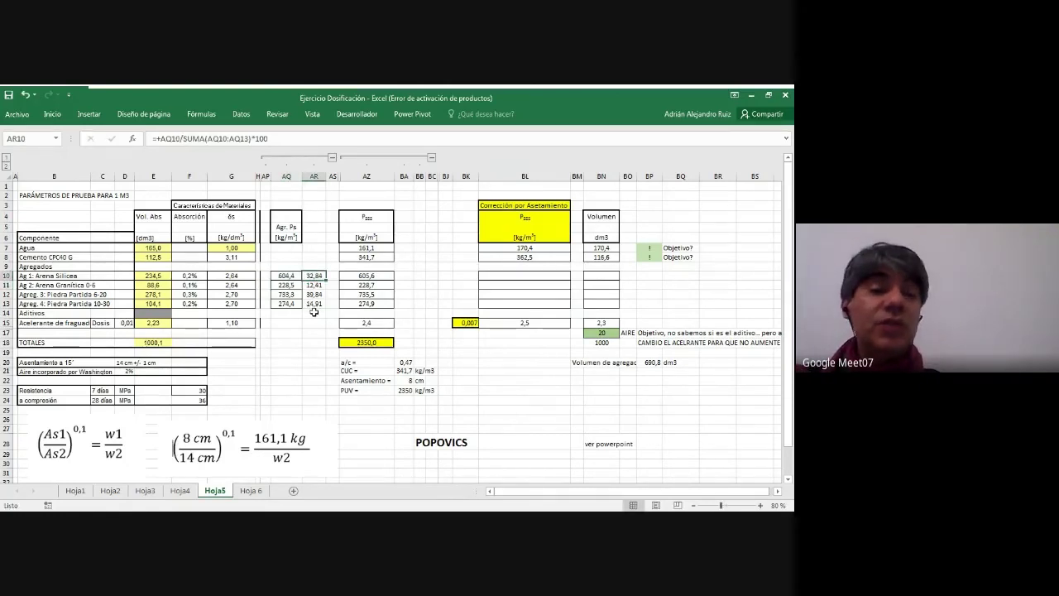
click(290, 303)
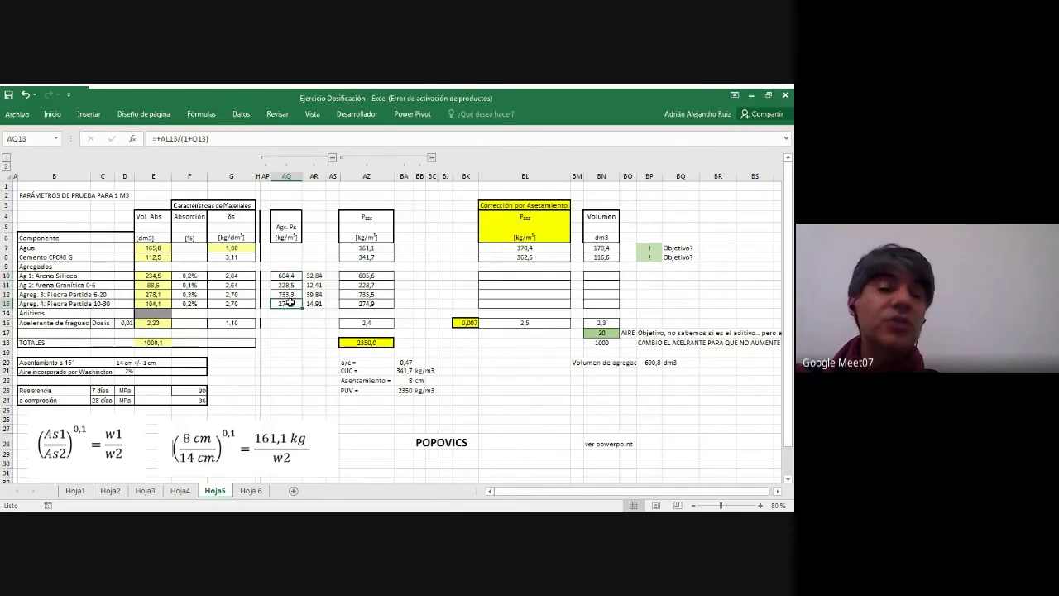
click(287, 278)
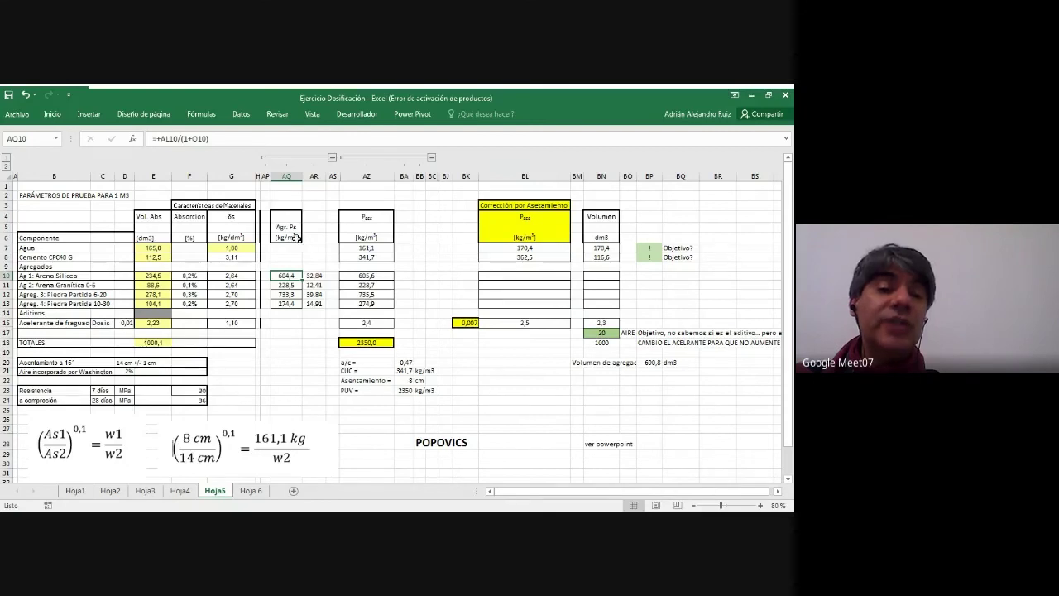
click(315, 275)
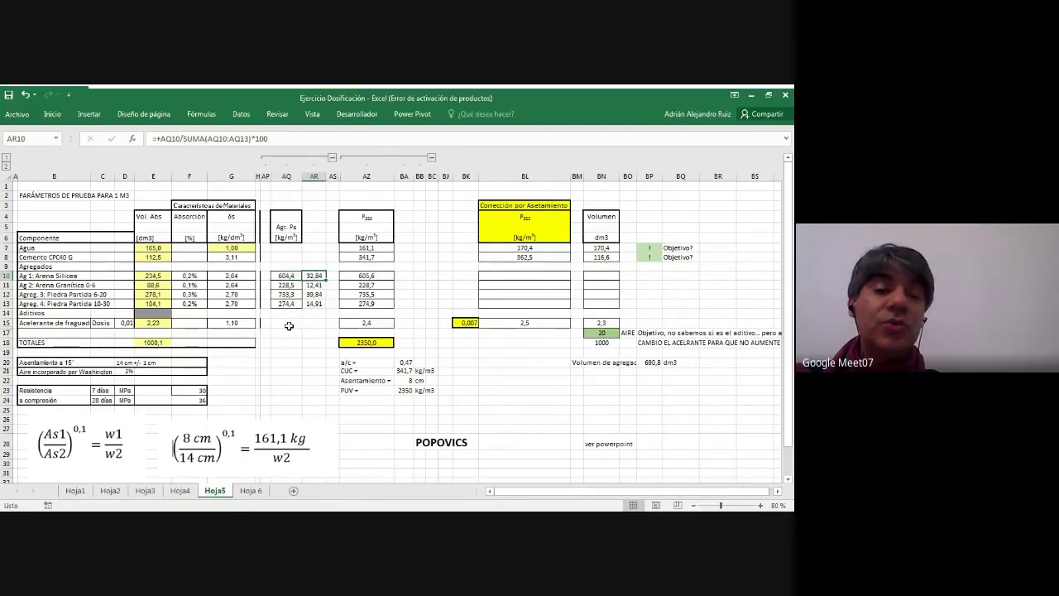
Go through the dry weight and percentage formulas of the other three aggregates in rows 11 to 13 of columns AQ and AR
click(288, 285)
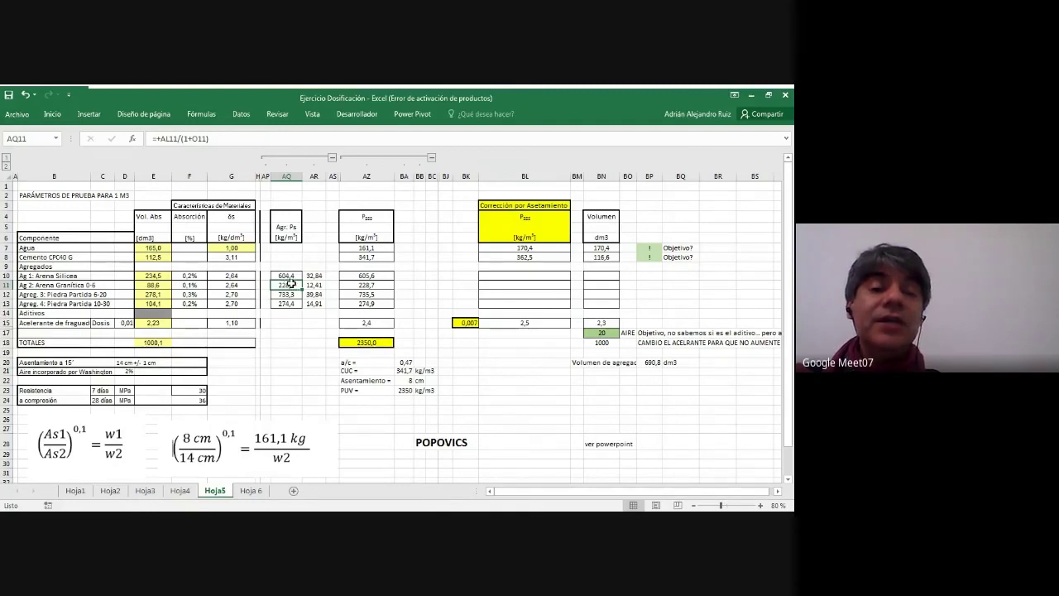
click(316, 285)
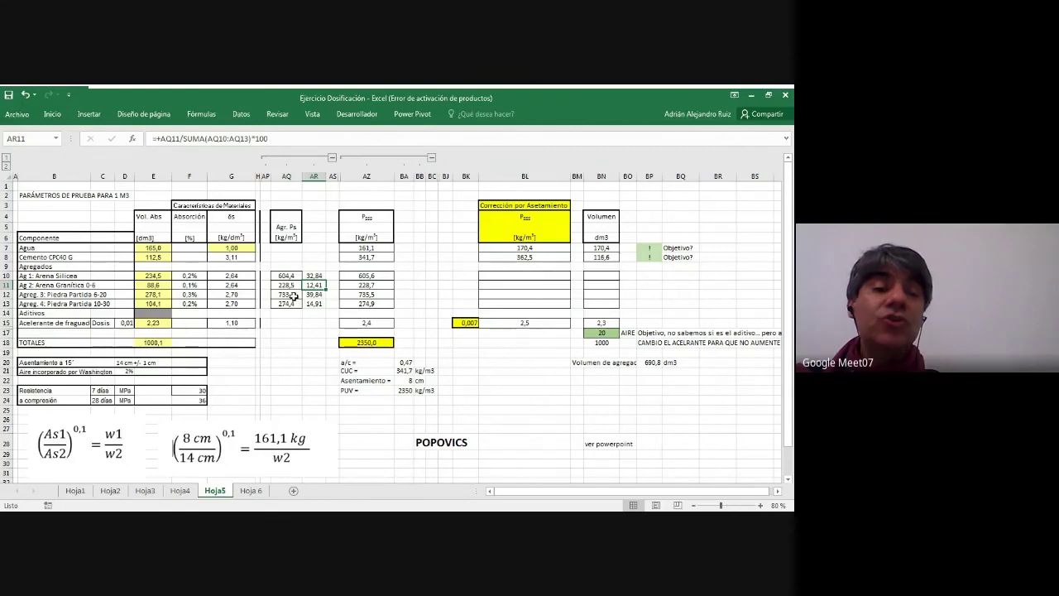
click(291, 293)
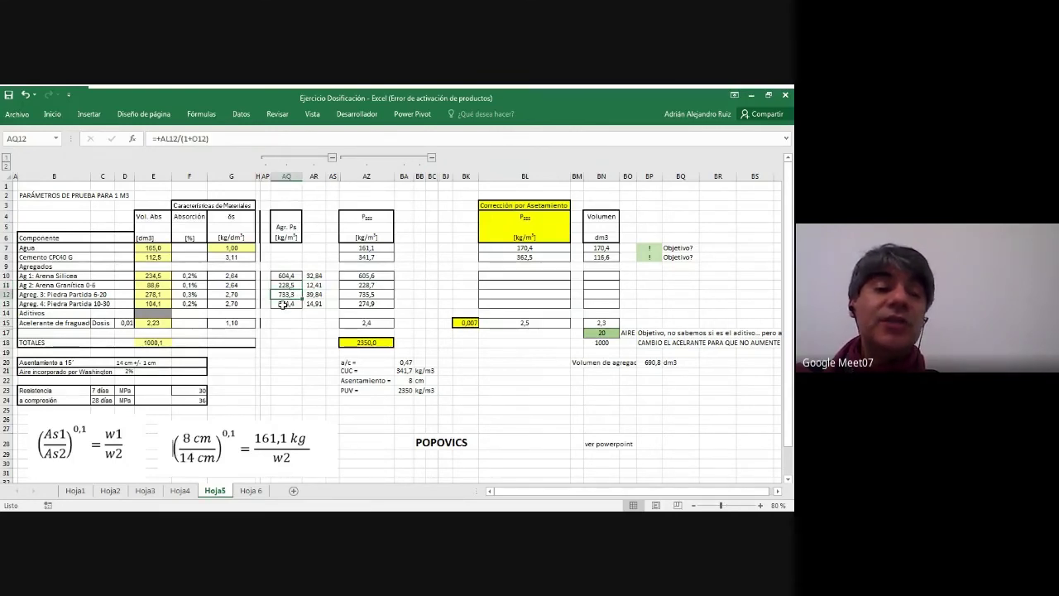
click(314, 294)
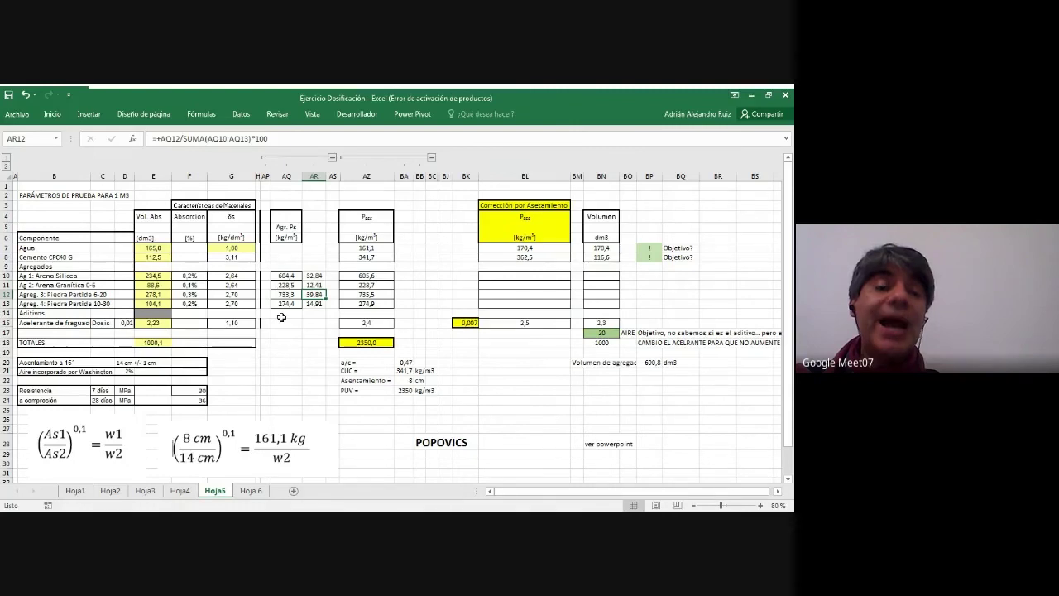
click(284, 303)
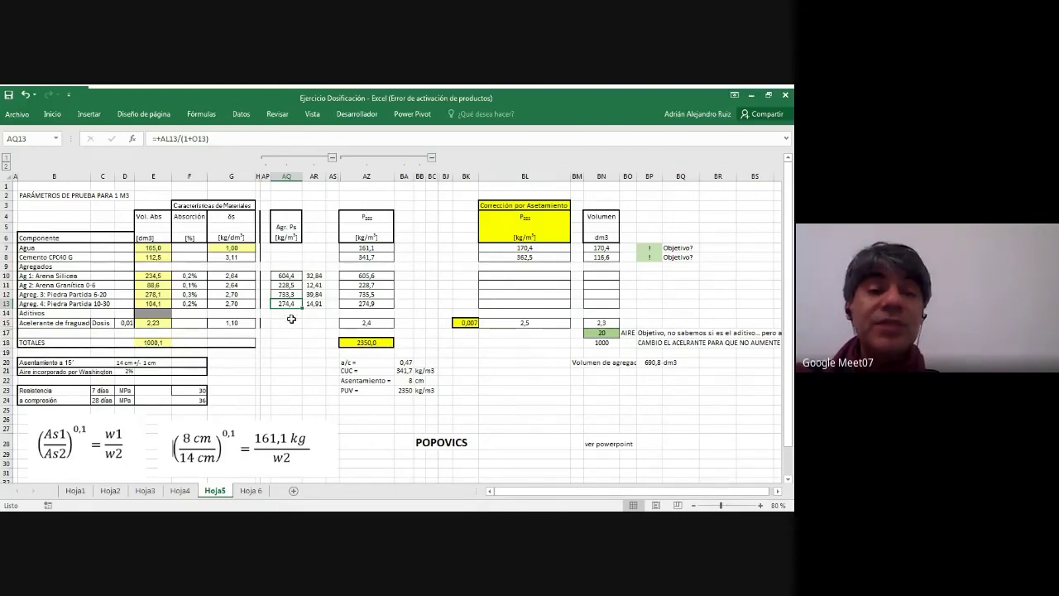
click(315, 304)
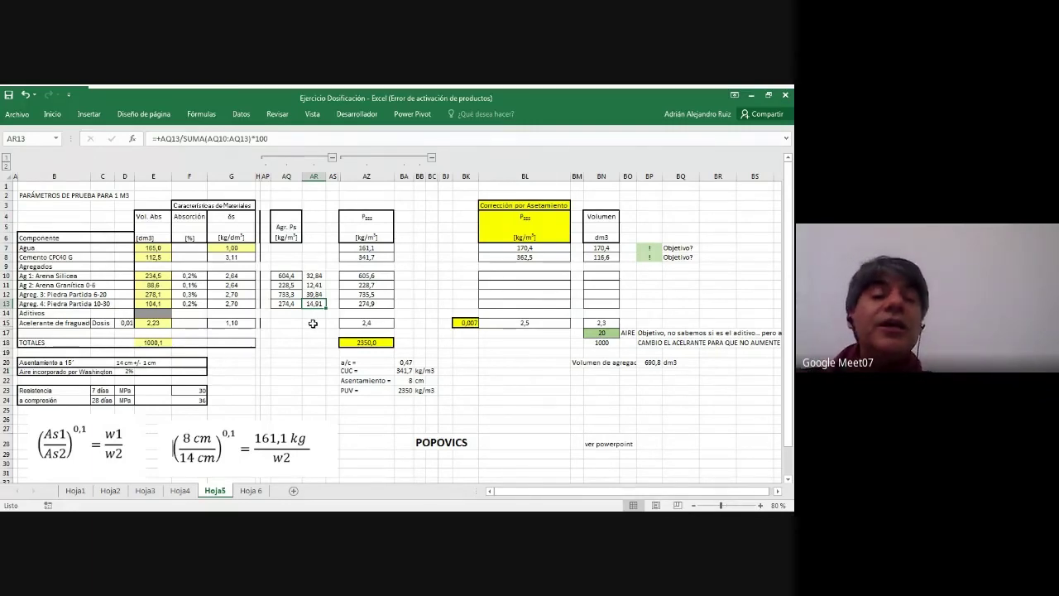
click(312, 323)
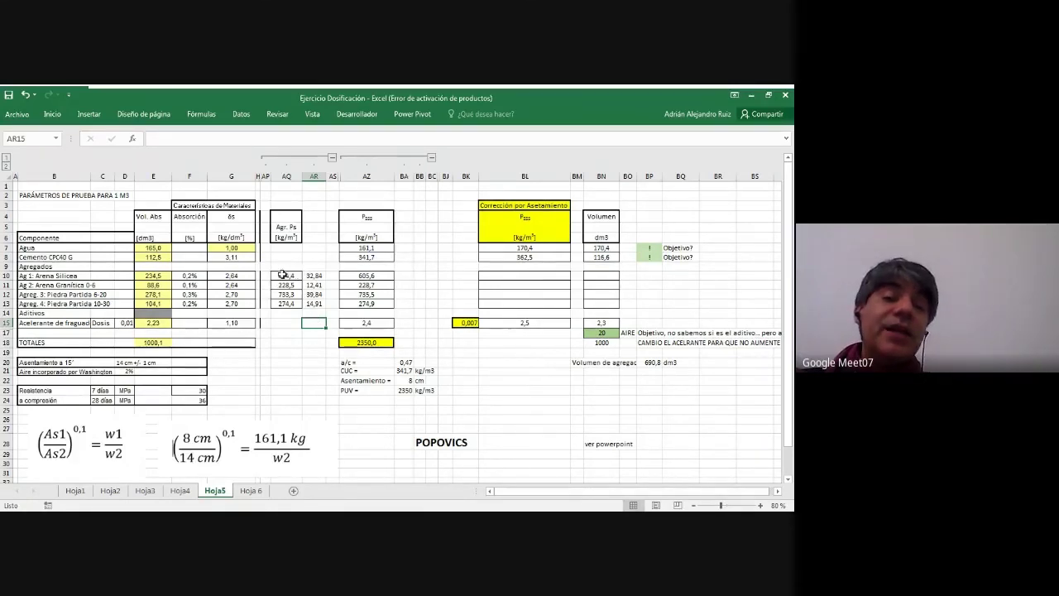
Review the dry aggregate weights AQ10:AQ13 as a set against their percentage shares in AR10:AR13
drag(293, 272, 283, 303)
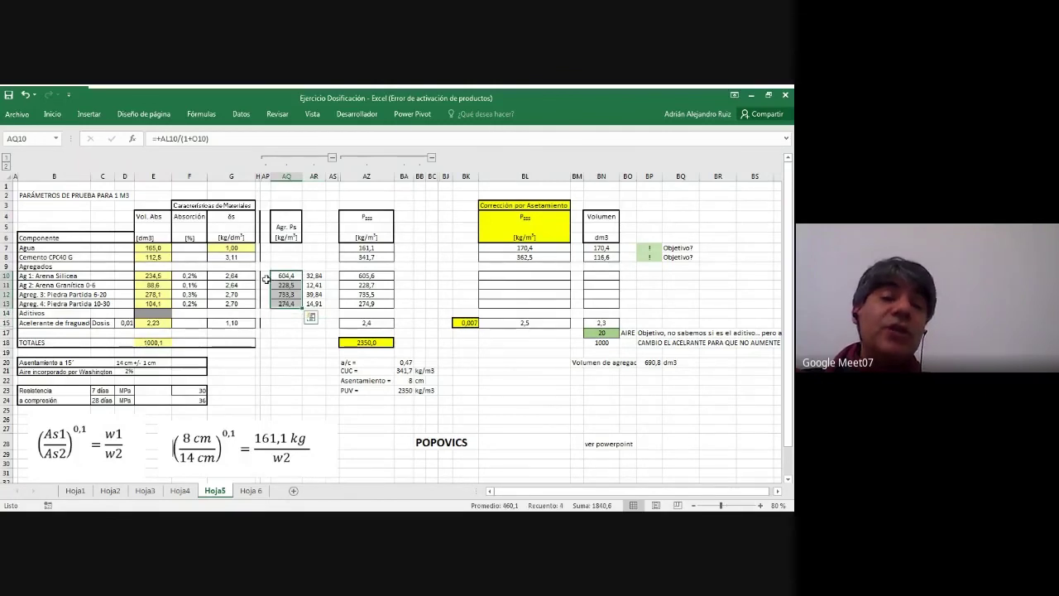
click(265, 285)
click(264, 295)
click(264, 302)
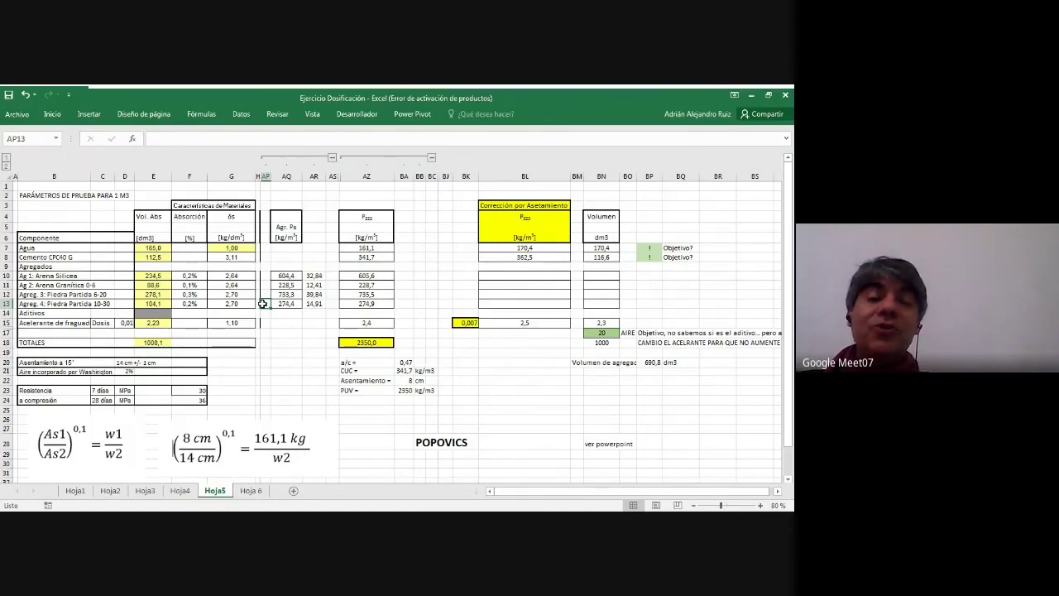
drag(315, 276, 320, 303)
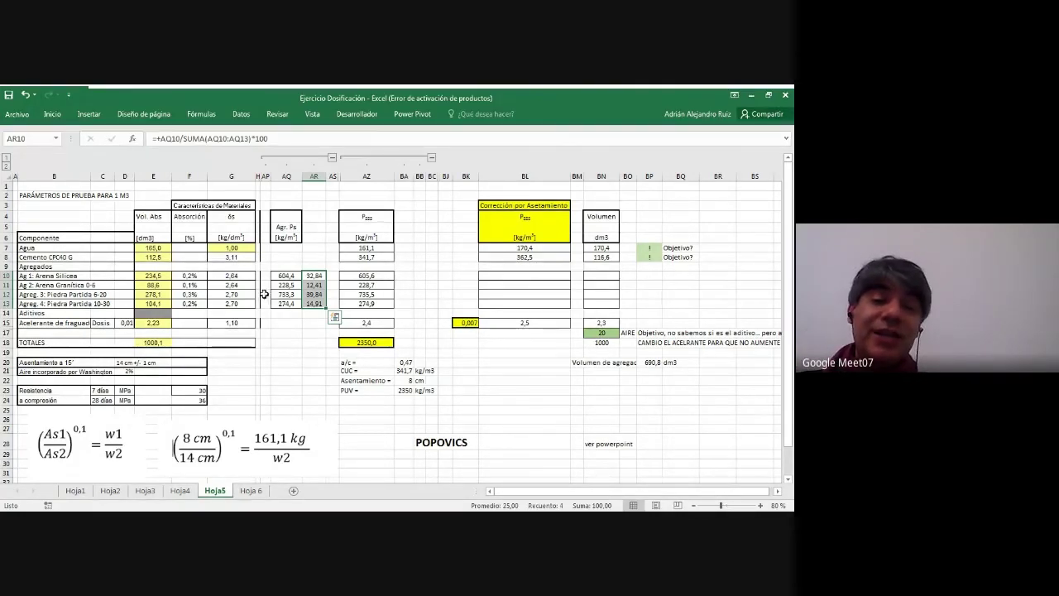
click(312, 323)
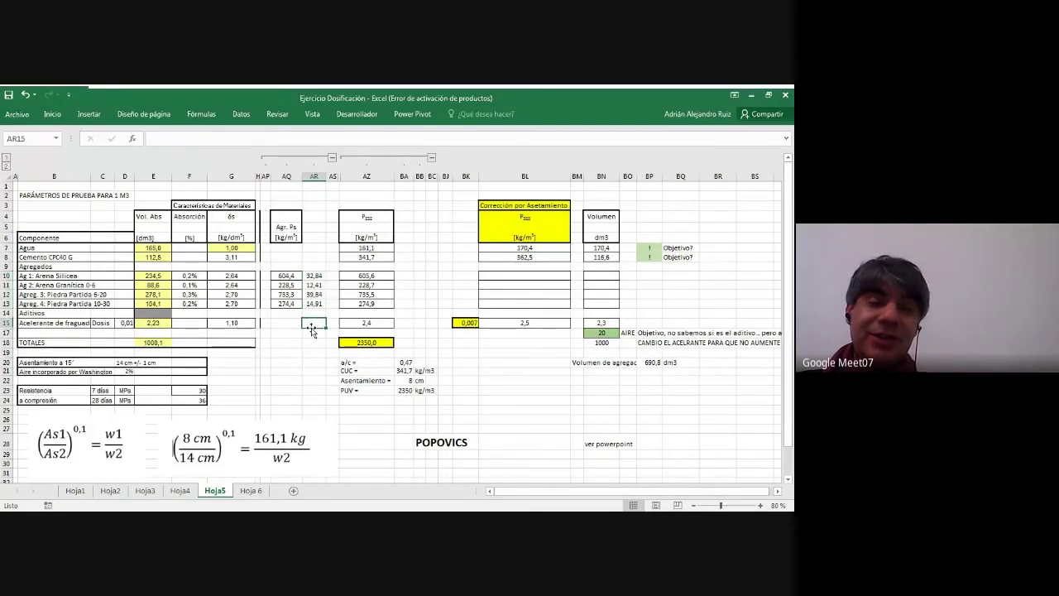
drag(313, 275, 318, 306)
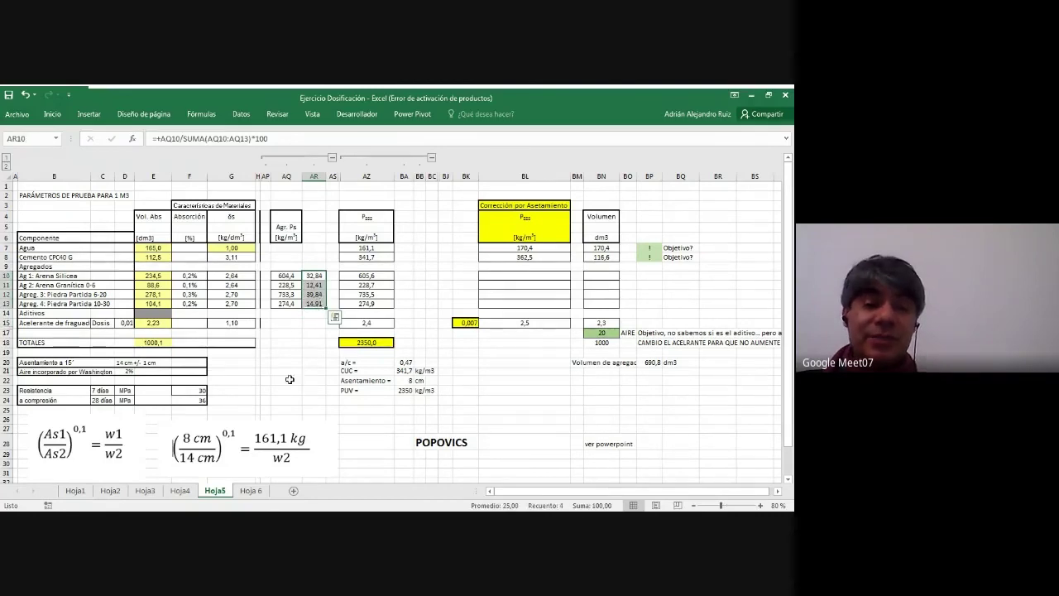